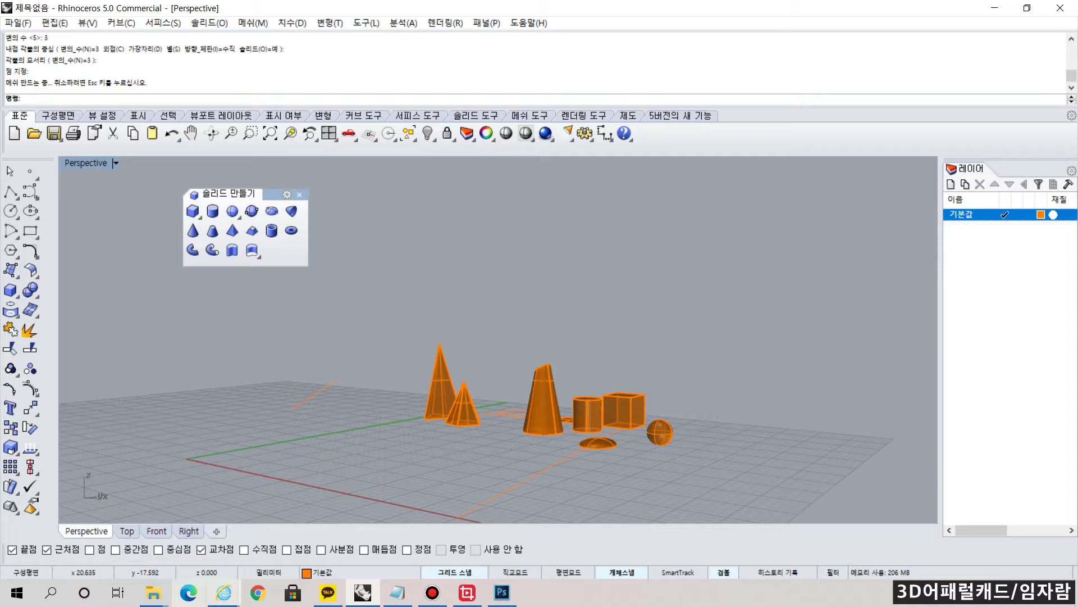
# - Create a corner-to-corner plane about 5 by 5 mm in the Top view, below the five-sided pyramid, from 15,35 to 20,30
pyautogui.moveTo(615, 411); pyautogui.dragTo(772, 433, button='right')
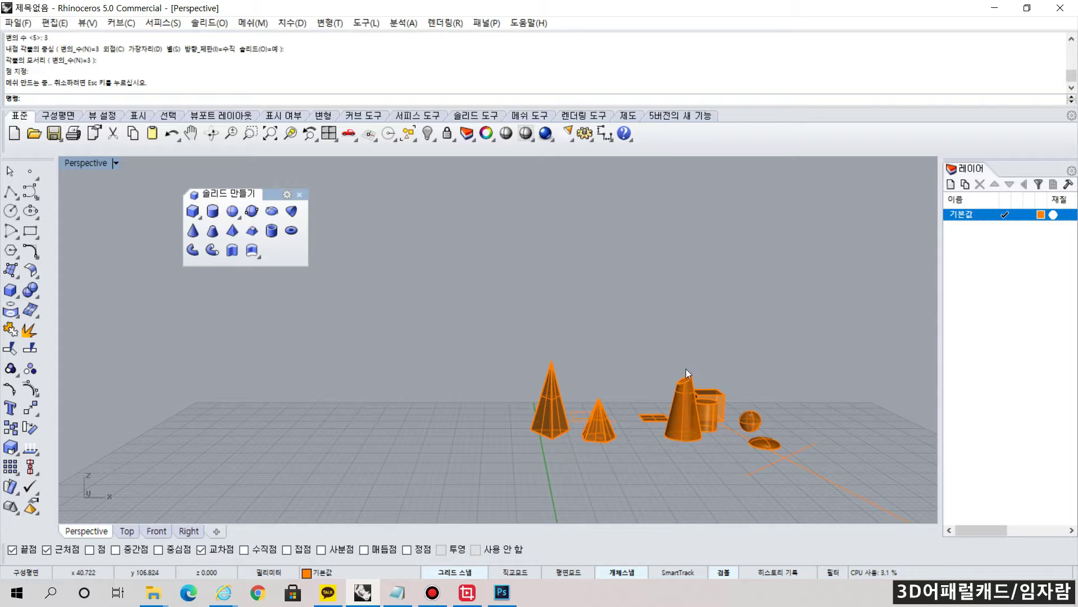
pyautogui.moveTo(786, 446); pyautogui.dragTo(836, 438, button='right')
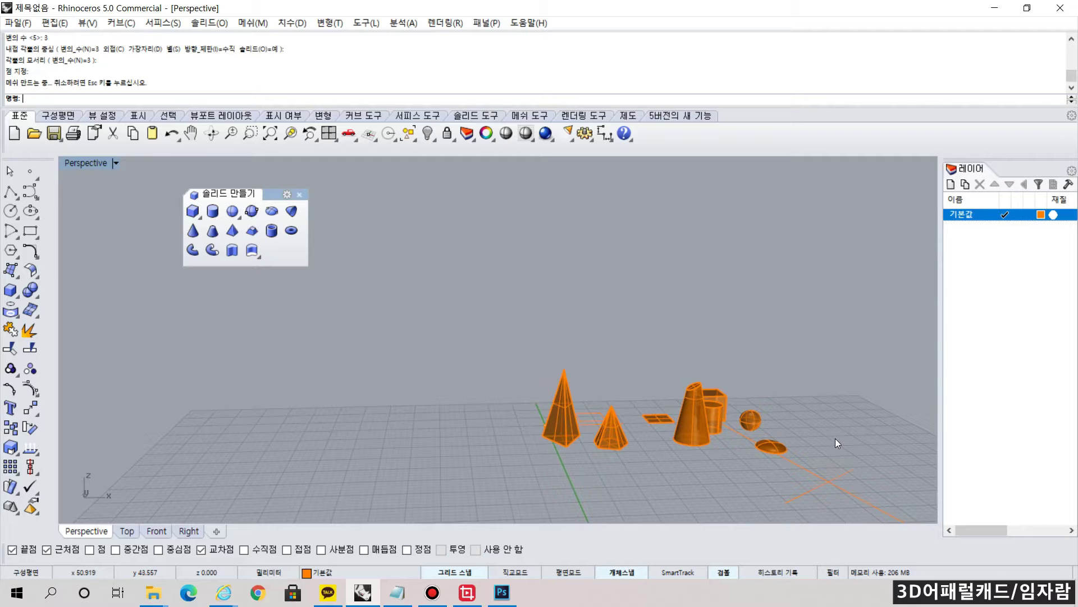
pyautogui.moveTo(805, 415); pyautogui.dragTo(750, 410, button='right')
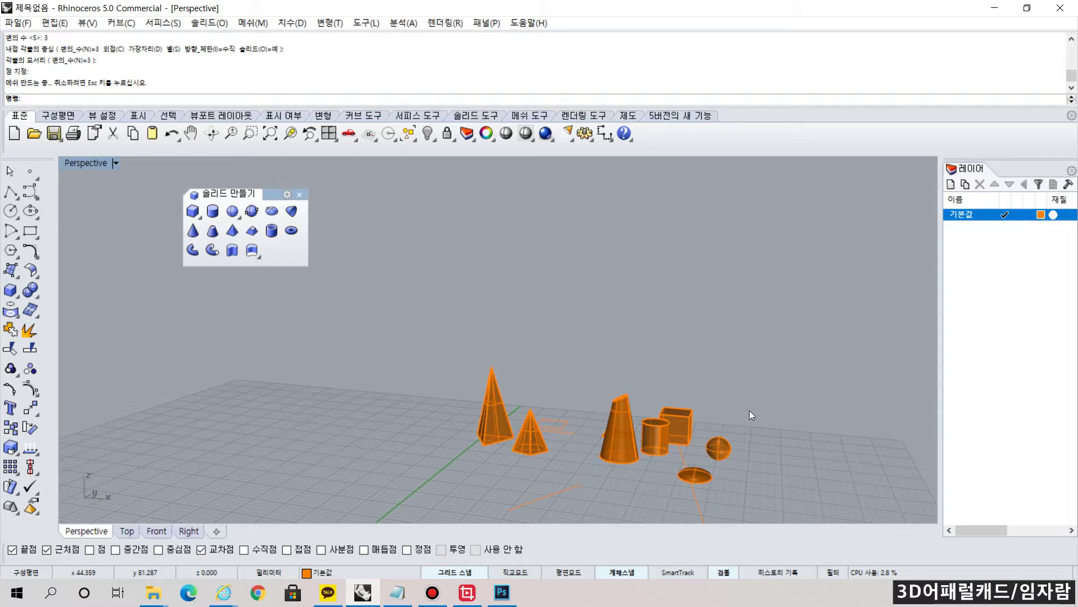
pyautogui.click(17, 277)
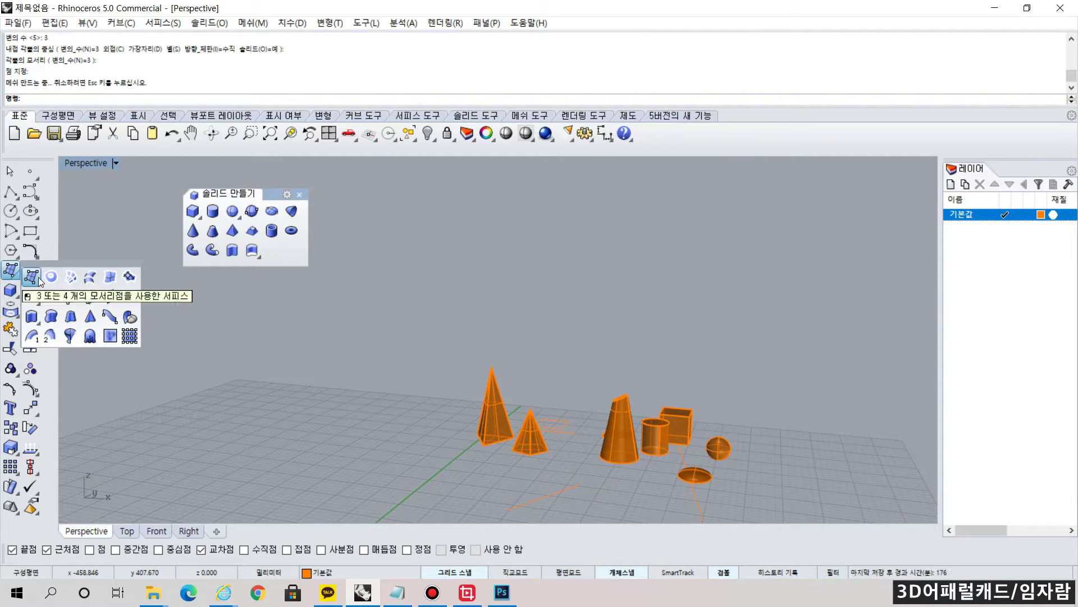
pyautogui.click(32, 296)
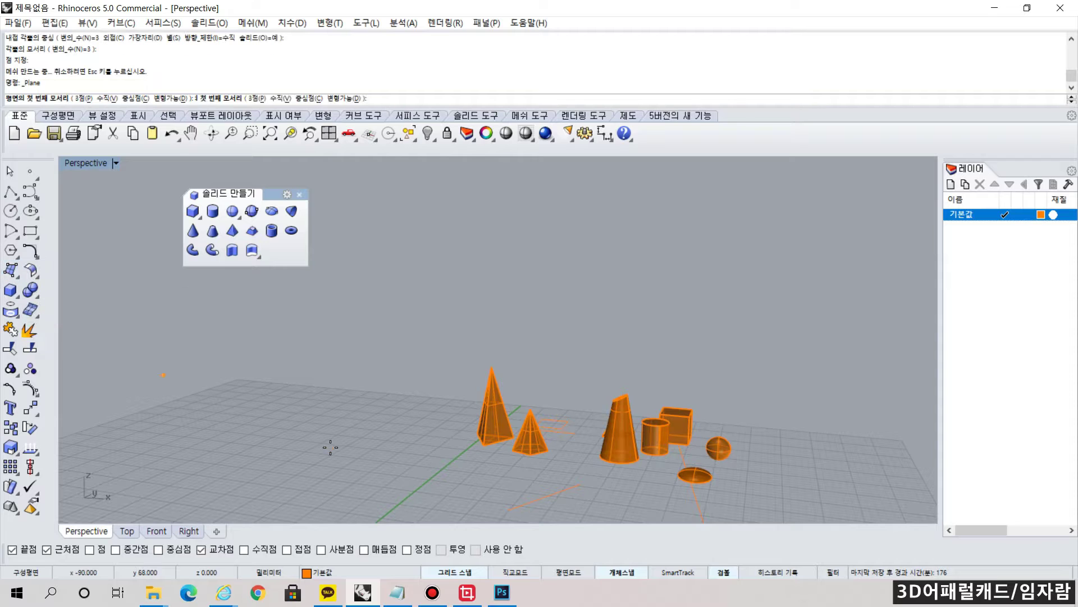
pyautogui.scroll(3, 349, 438)
pyautogui.moveTo(702, 433); pyautogui.dragTo(386, 472, button='right')
pyautogui.click(127, 530)
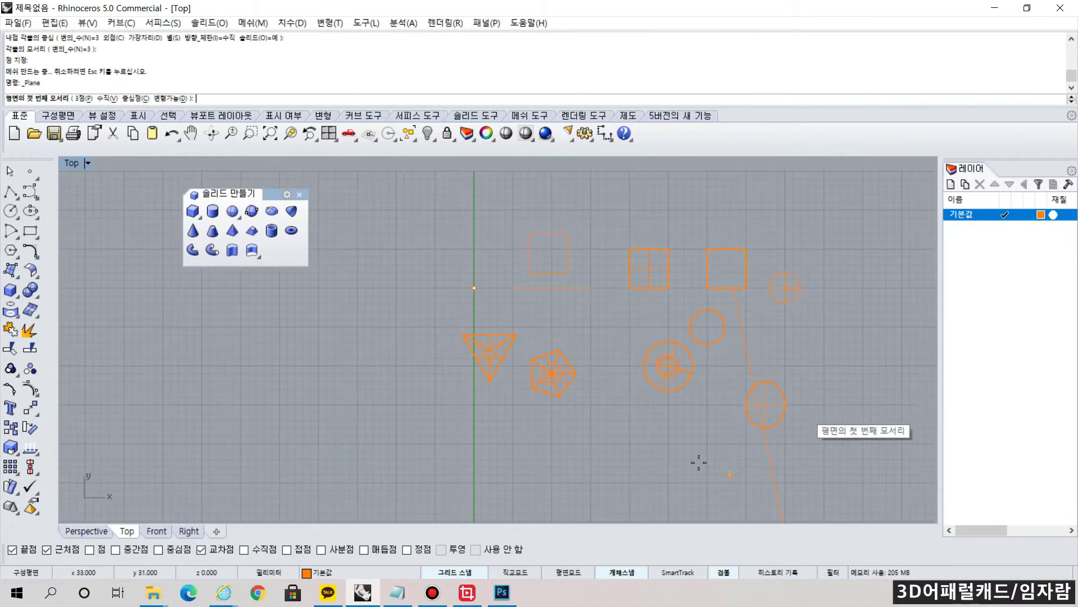
pyautogui.click(591, 444)
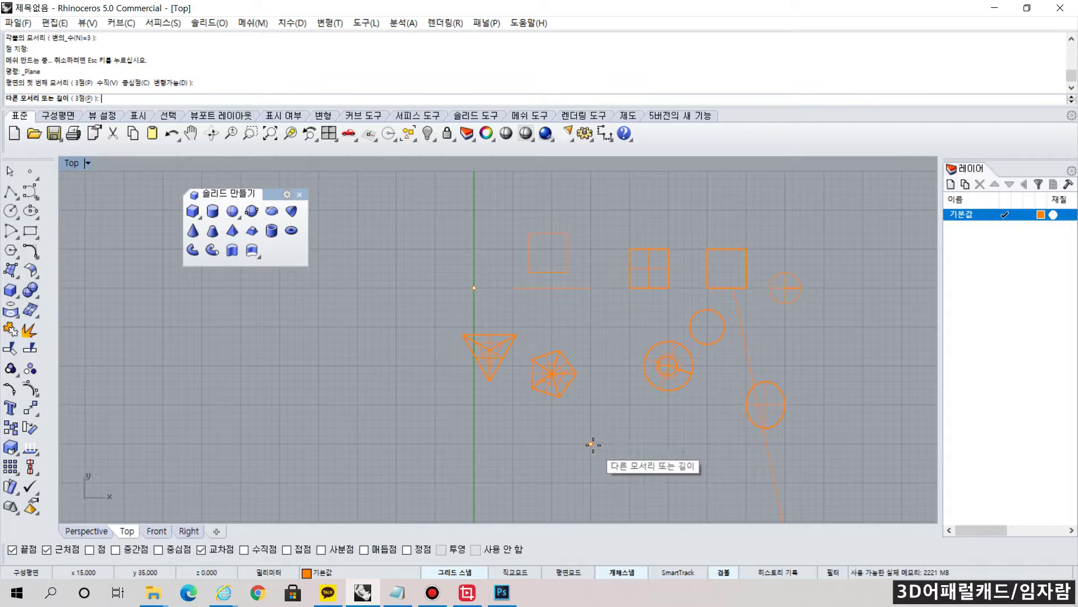
pyautogui.click(631, 483)
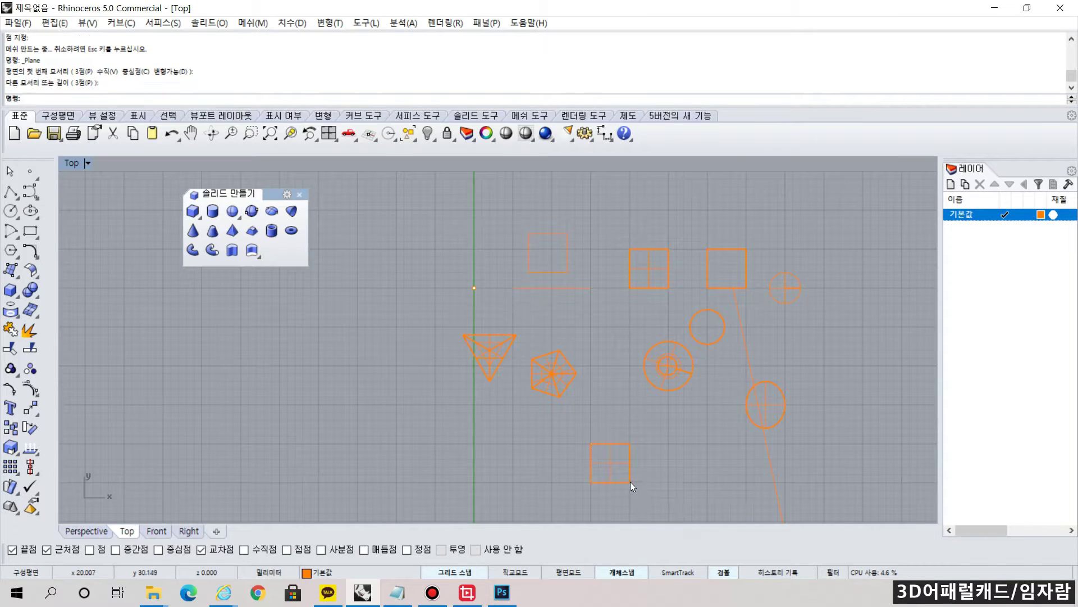
# - Extrude the four edges of the new plane straight upward about 10 mm with the Solid option set to yes
pyautogui.click(85, 532)
pyautogui.moveTo(809, 393)
pyautogui.mouseDown(button='right')
pyautogui.moveTo(827, 413)
pyautogui.moveTo(747, 463)
pyautogui.moveTo(697, 393)
pyautogui.moveTo(651, 370)
pyautogui.moveTo(657, 419)
pyautogui.mouseUp(button='right')
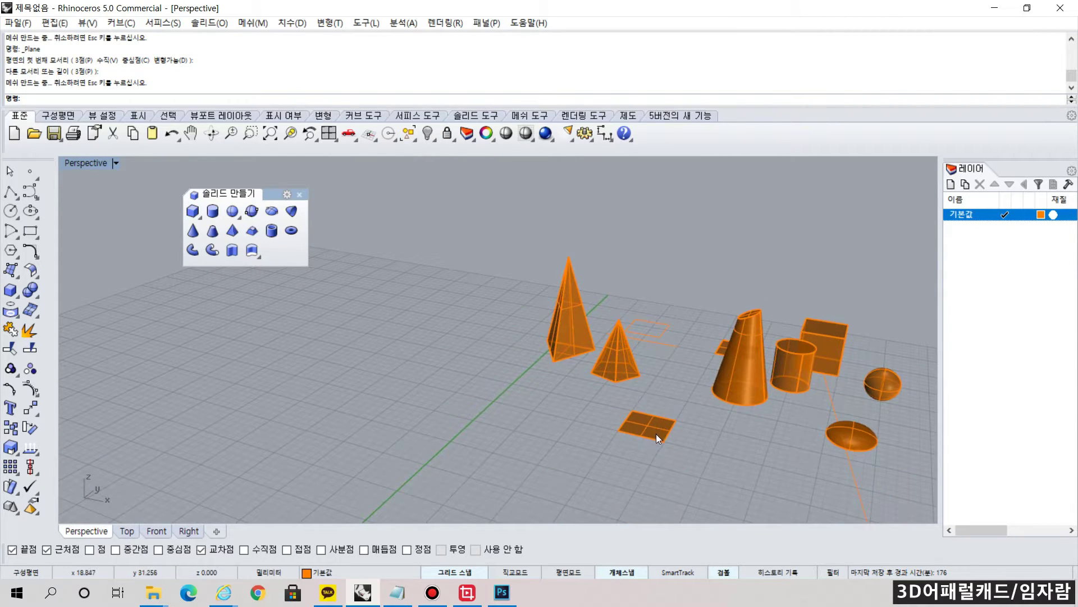
pyautogui.click(656, 434)
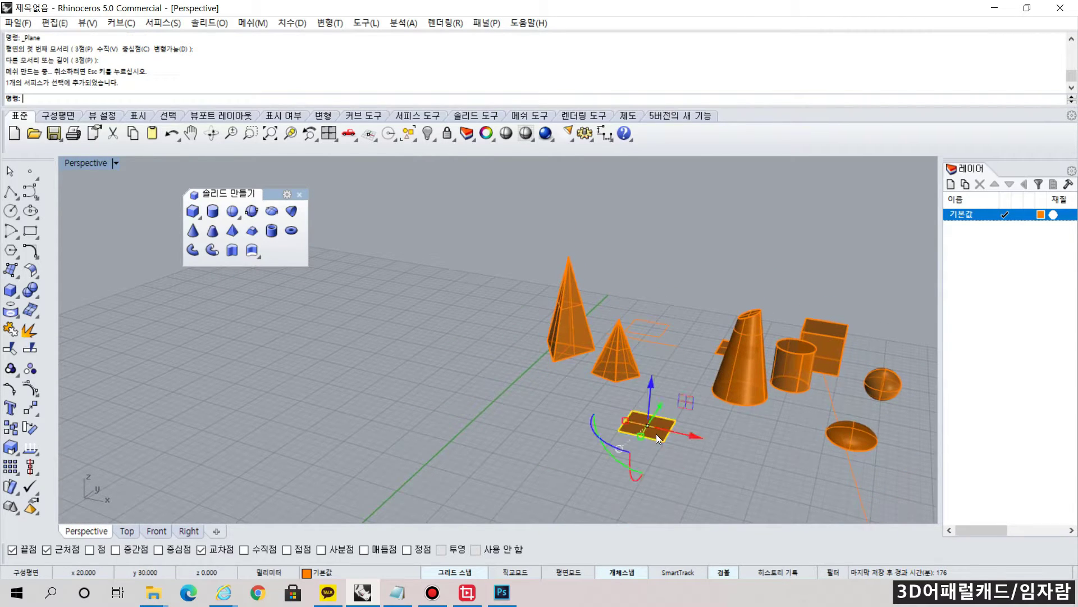
pyautogui.click(14, 273)
pyautogui.click(29, 322)
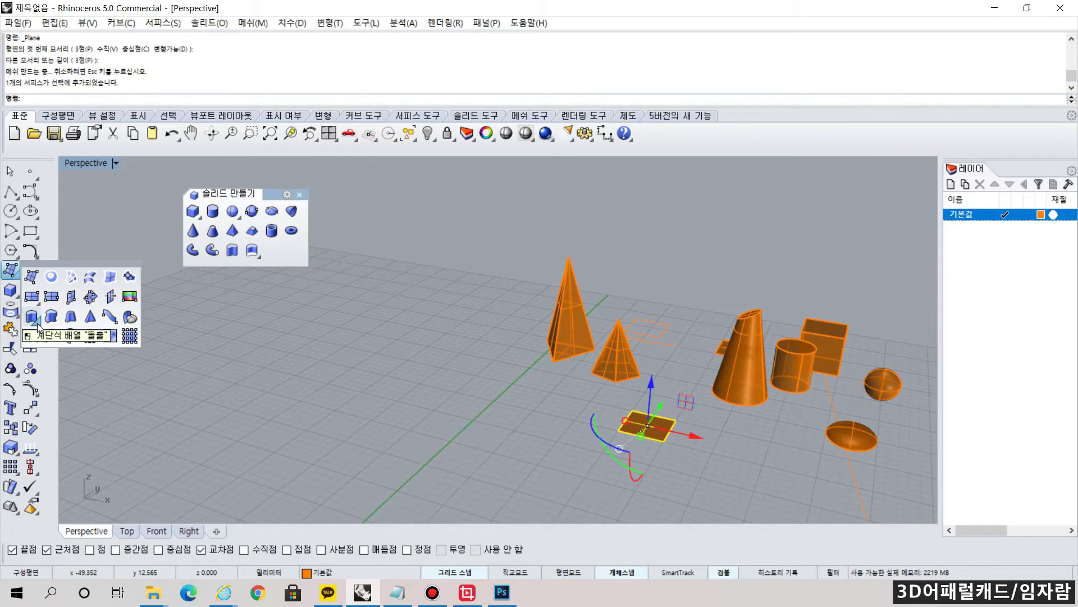
pyautogui.click(36, 321)
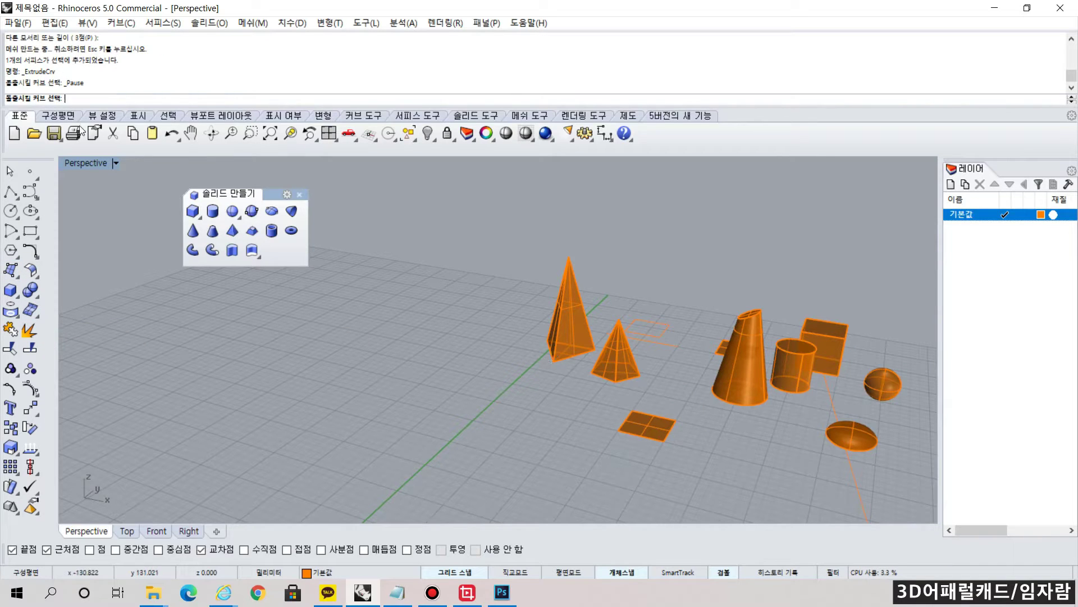
pyautogui.click(661, 438)
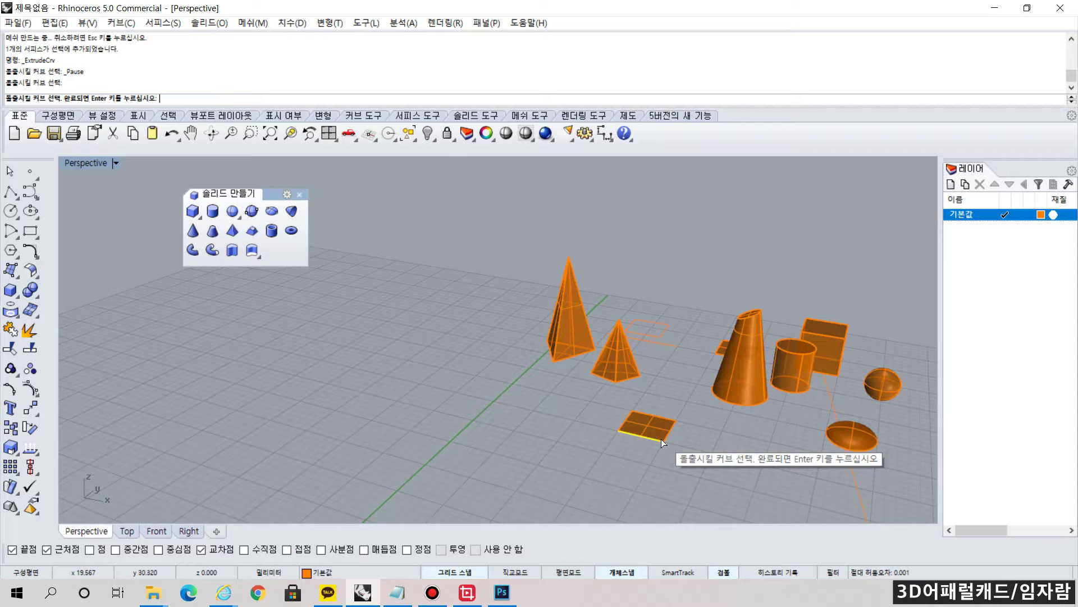
pyautogui.scroll(3, 670, 441)
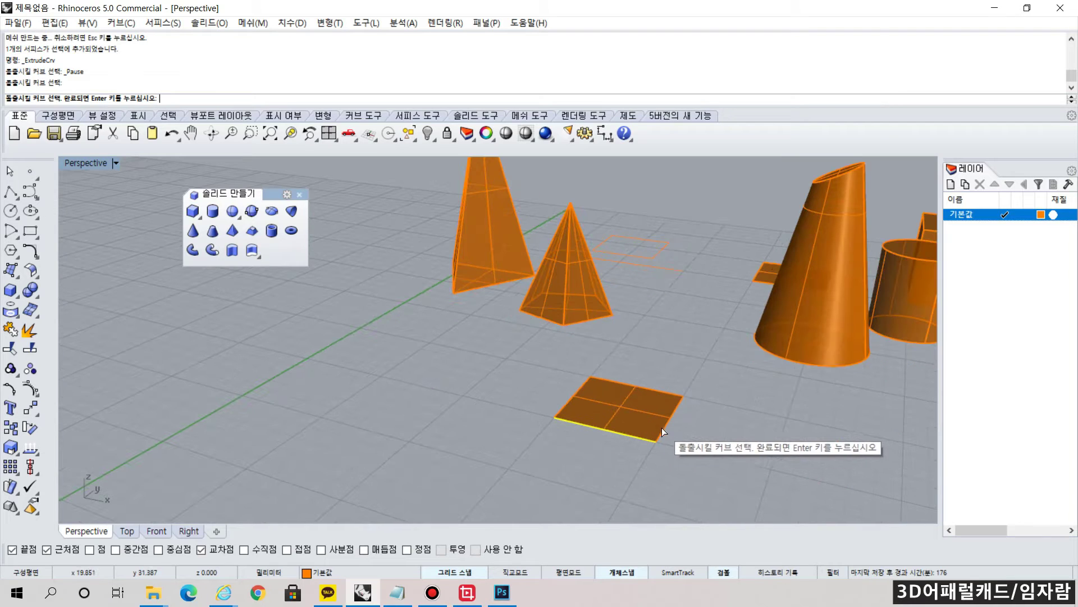
pyautogui.click(662, 429)
pyautogui.click(661, 393)
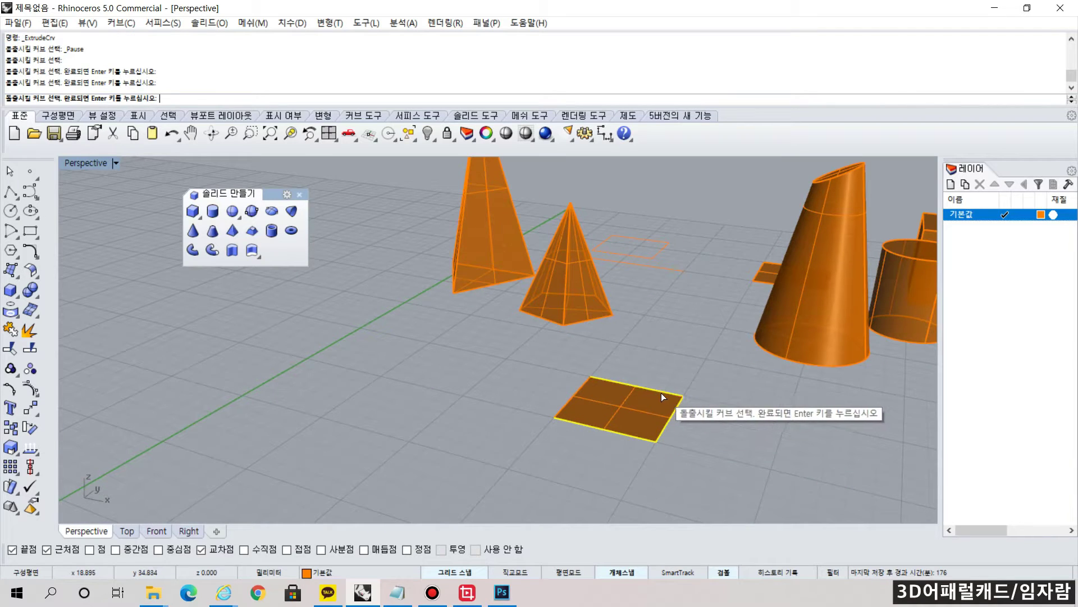
pyautogui.click(584, 383)
pyautogui.press('Return')
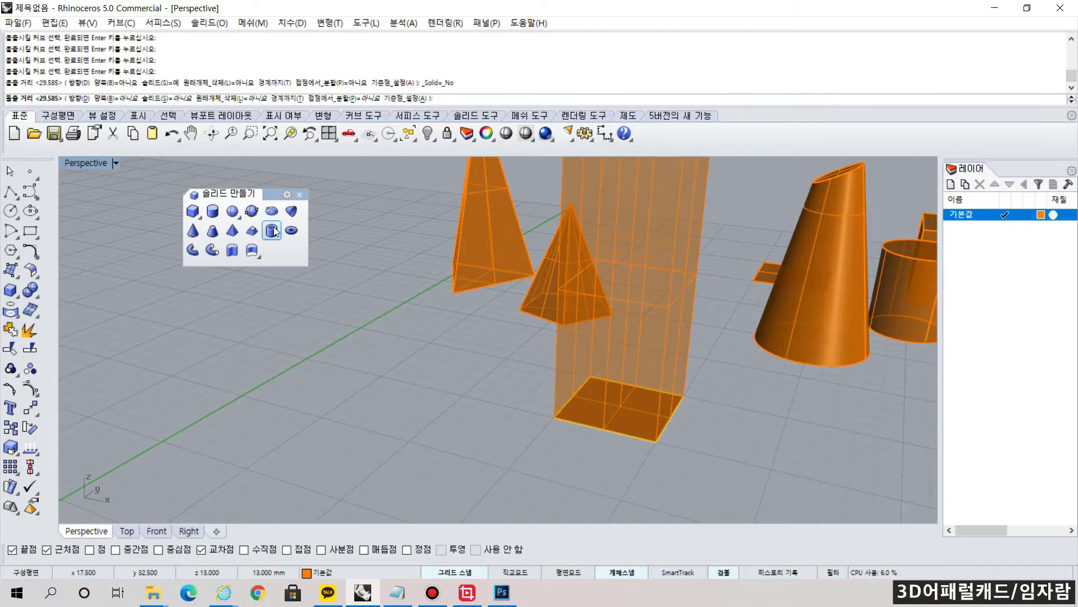
pyautogui.click(166, 98)
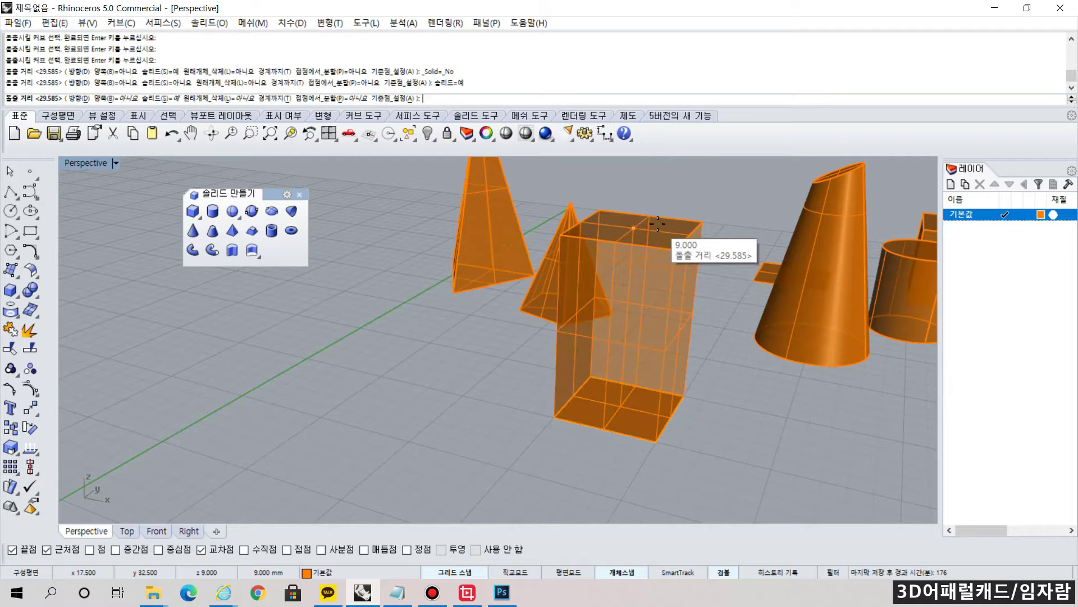
pyautogui.click(630, 195)
# - Examine the extruded box from several sides in the Perspective view and compare it with the surrounding solids
pyautogui.moveTo(717, 312); pyautogui.dragTo(663, 342, button='right')
pyautogui.moveTo(333, 446); pyautogui.dragTo(756, 231, button='right')
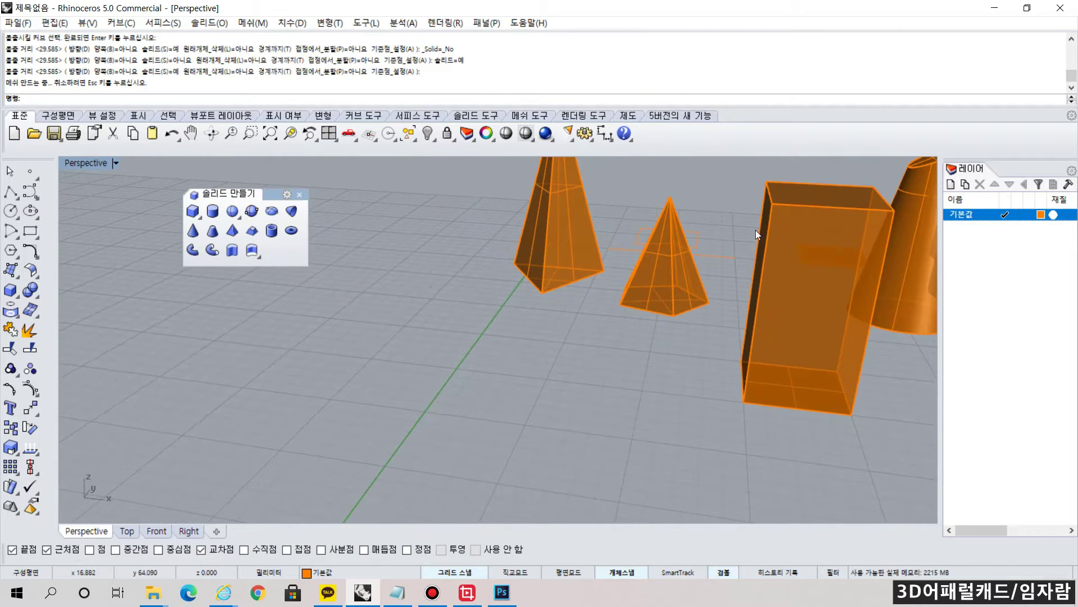
pyautogui.moveTo(854, 369); pyautogui.dragTo(598, 447, button='right')
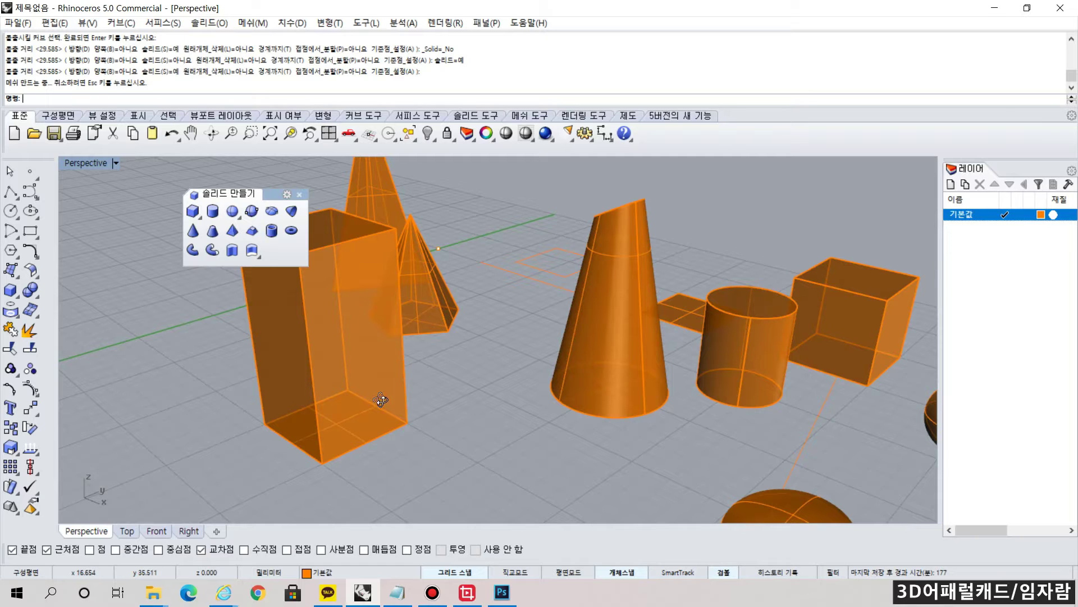
pyautogui.moveTo(372, 396); pyautogui.dragTo(440, 402, button='right')
pyautogui.moveTo(563, 433); pyautogui.dragTo(484, 315, button='right')
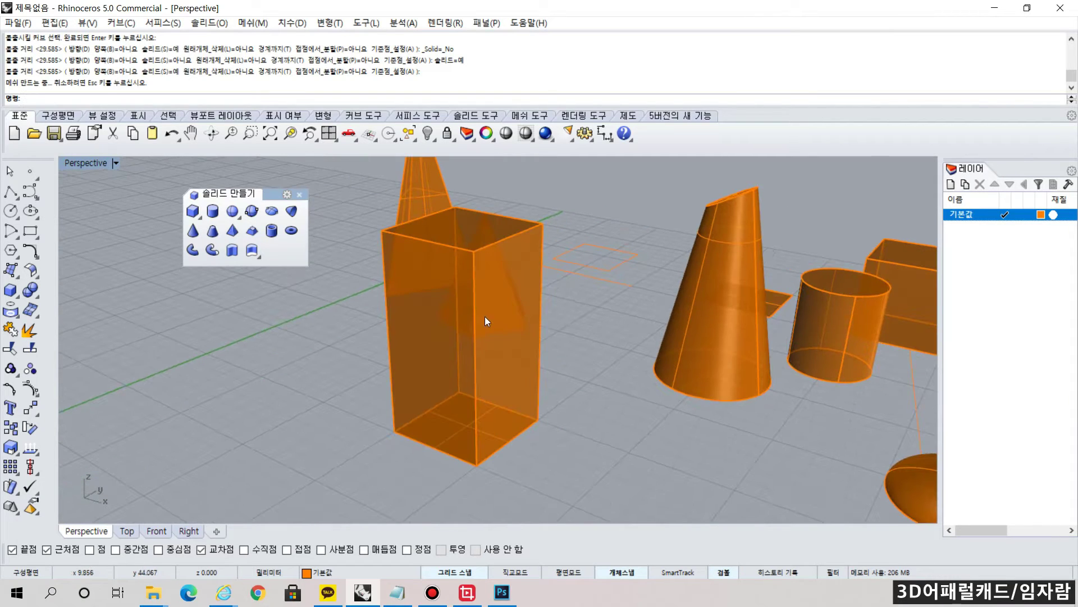
pyautogui.click(477, 322)
pyautogui.click(565, 349)
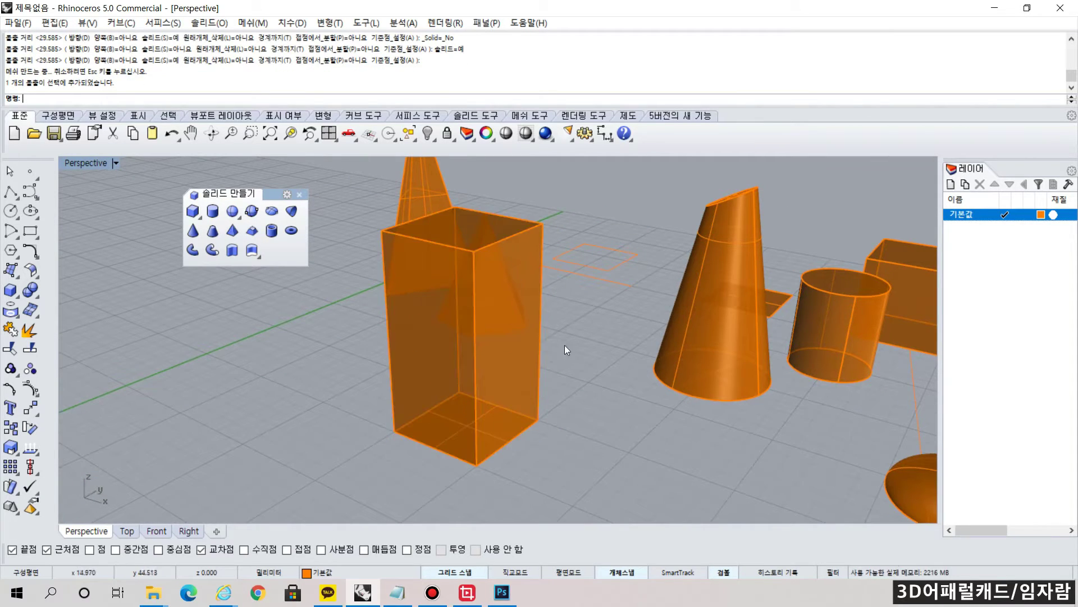
pyautogui.moveTo(565, 346); pyautogui.dragTo(463, 345, button='right')
pyautogui.moveTo(308, 374); pyautogui.dragTo(492, 362, button='right')
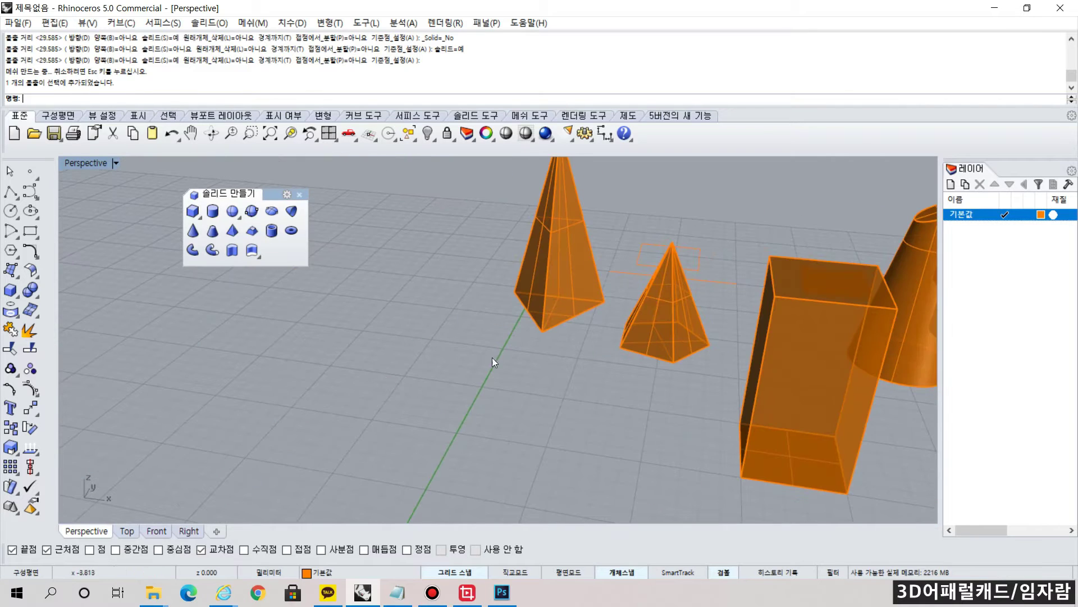
pyautogui.moveTo(831, 405); pyautogui.dragTo(734, 404, button='right')
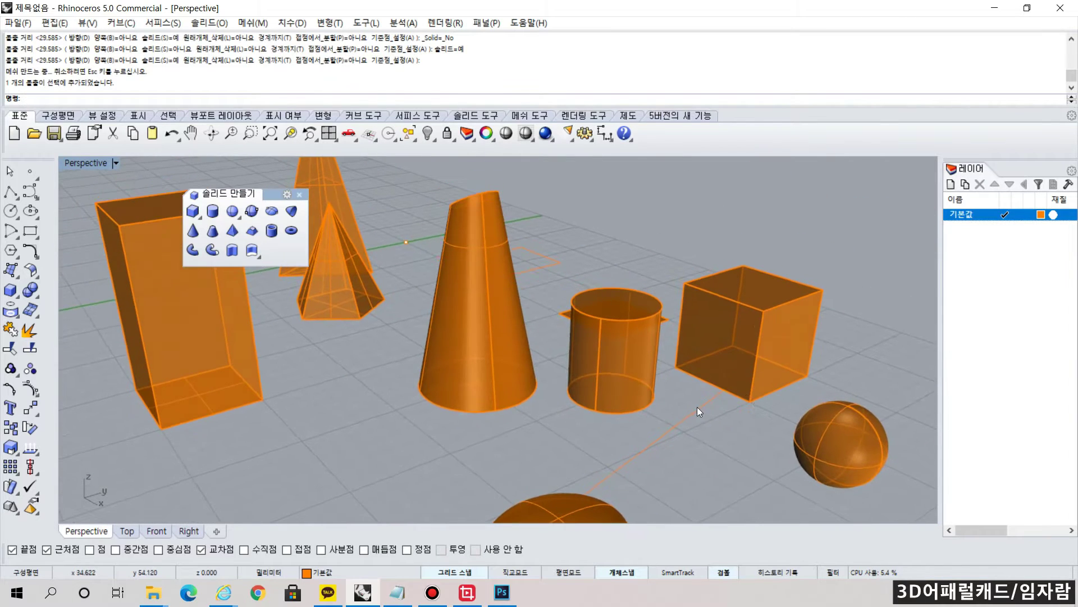
pyautogui.moveTo(314, 383); pyautogui.dragTo(665, 260, button='right')
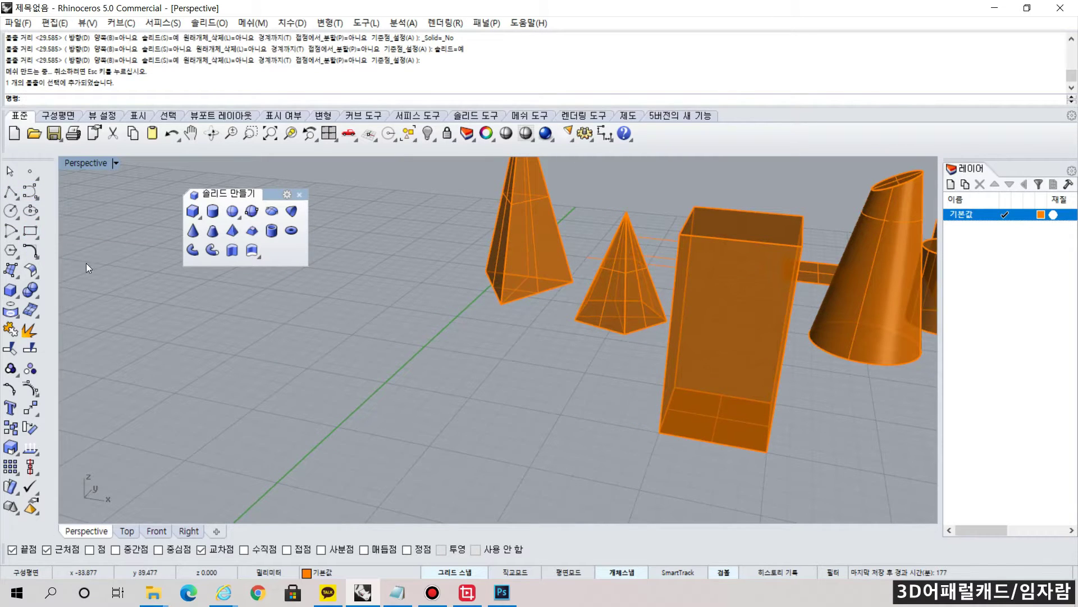
# - Draw an open polyline profile in the Front view through about 50,15; 45,10; 48,8; 48,0 and 50,0
pyautogui.click(156, 531)
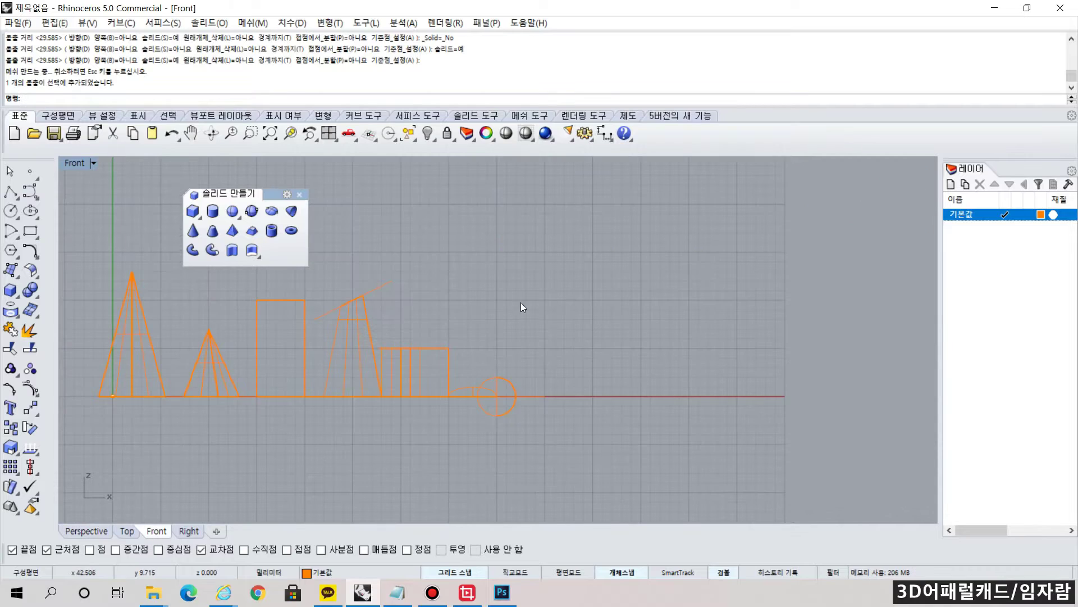
pyautogui.click(13, 196)
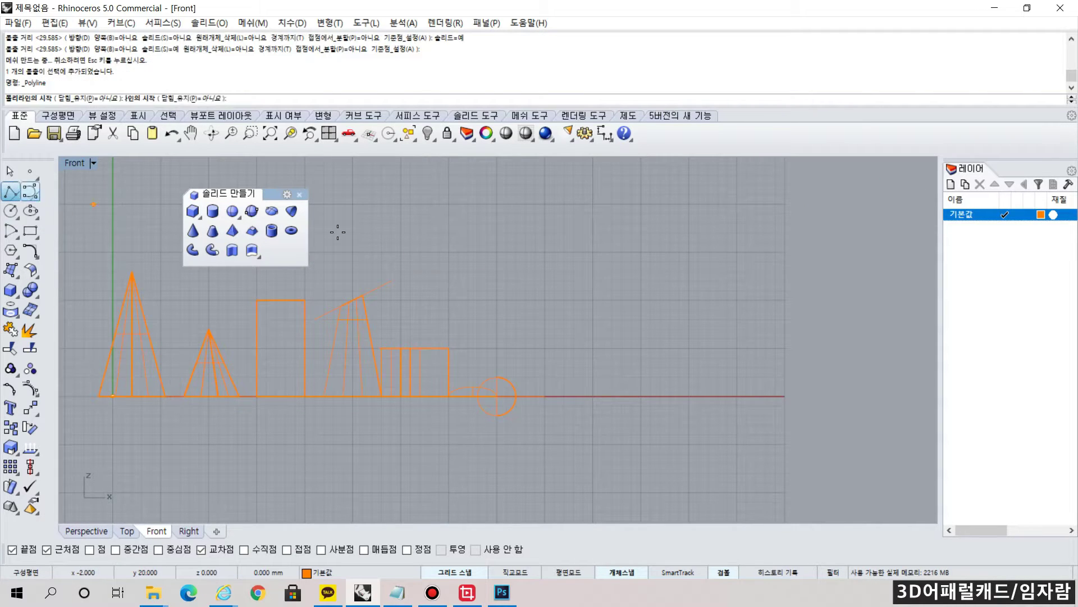
pyautogui.scroll(2, 607, 275)
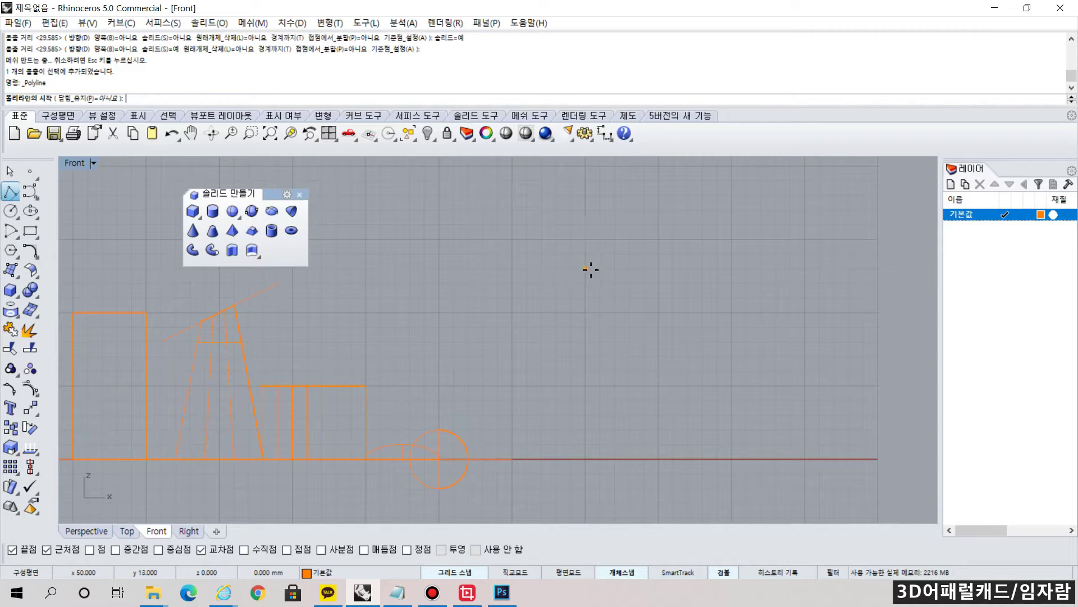
pyautogui.click(586, 239)
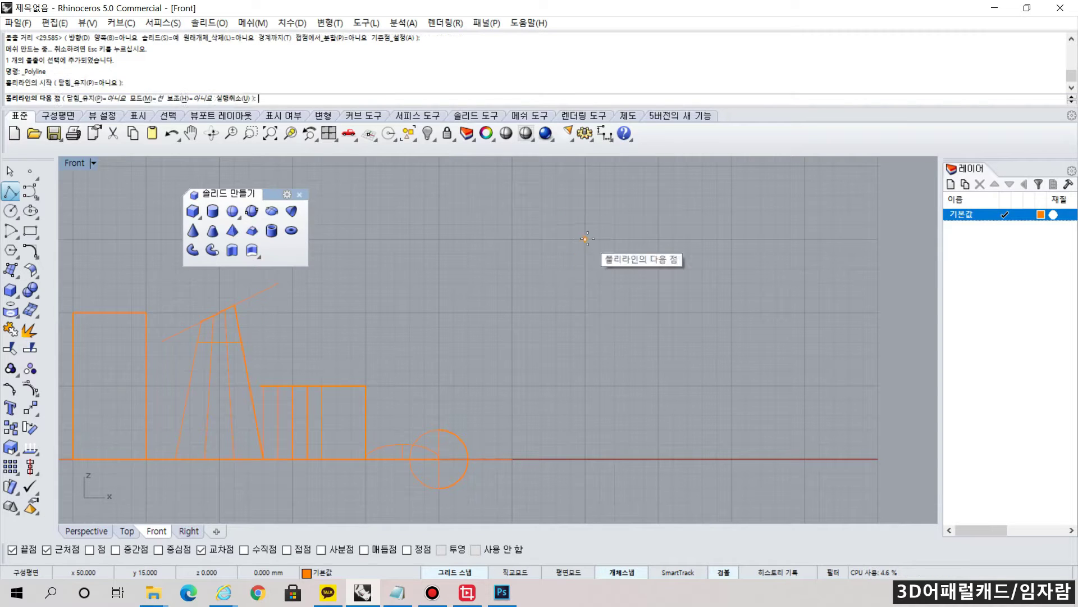
pyautogui.click(512, 313)
pyautogui.click(556, 341)
pyautogui.click(556, 385)
pyautogui.click(556, 459)
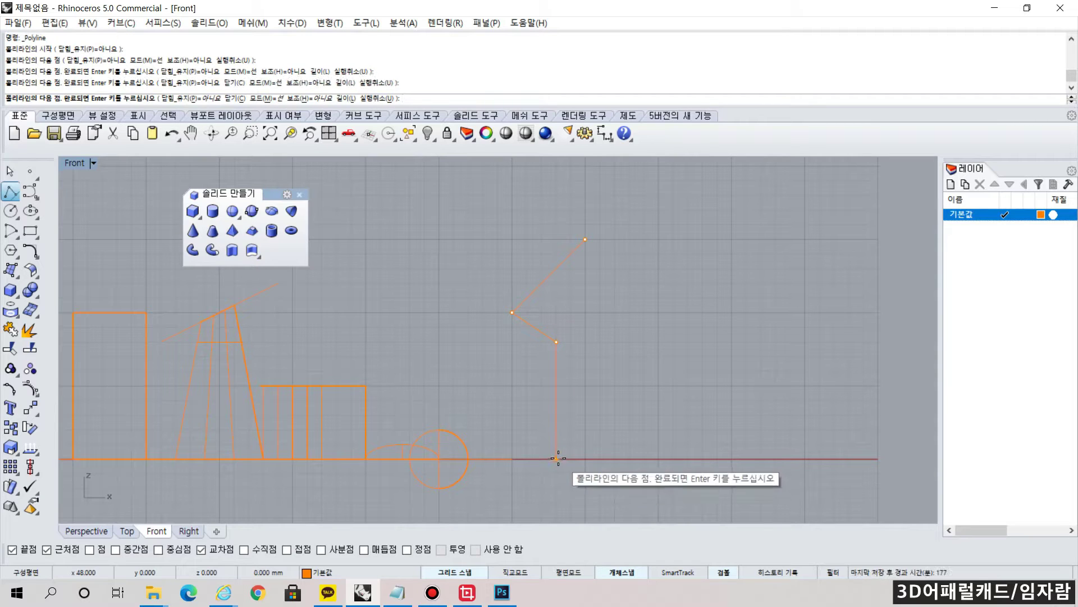
pyautogui.click(584, 459)
pyautogui.press('Return')
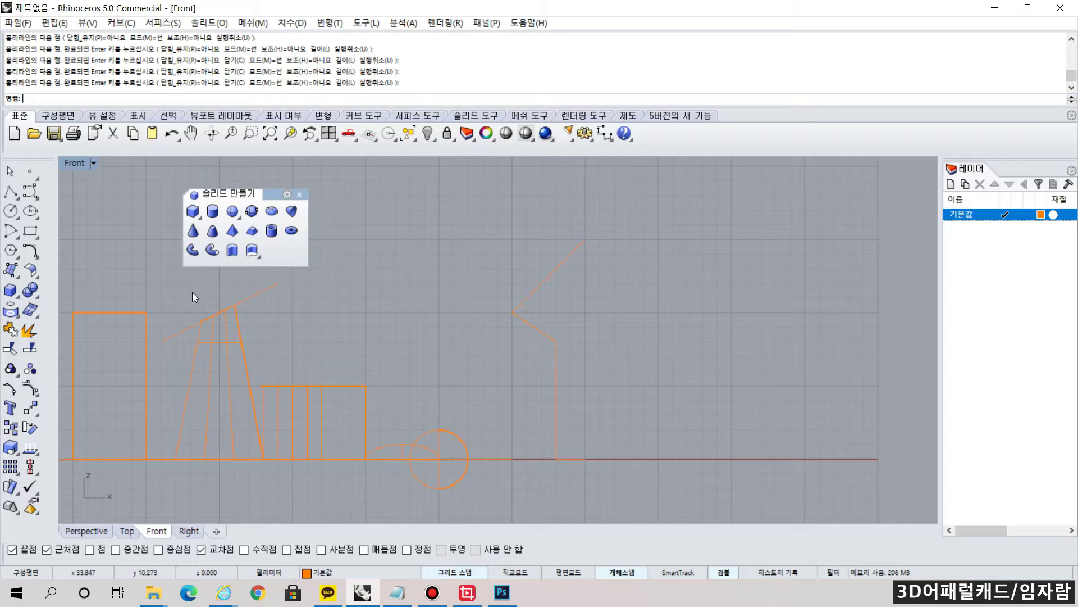
# - Revolve the open polyline profile 360 degrees about the vertical axis through its bottom end point at 50,0 in the Front view
pyautogui.click(14, 274)
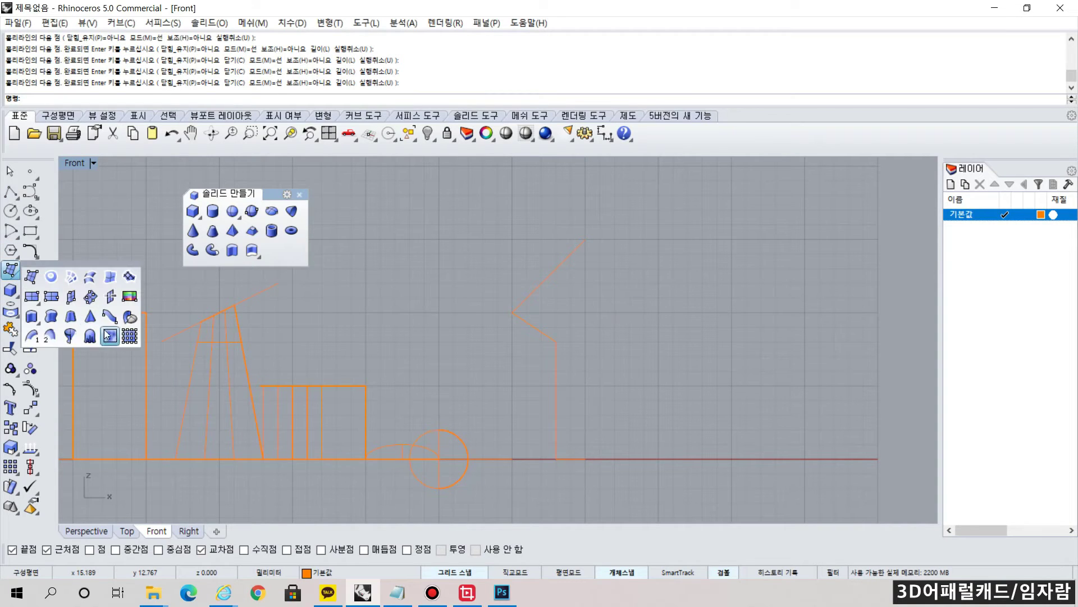
pyautogui.click(70, 335)
pyautogui.click(551, 343)
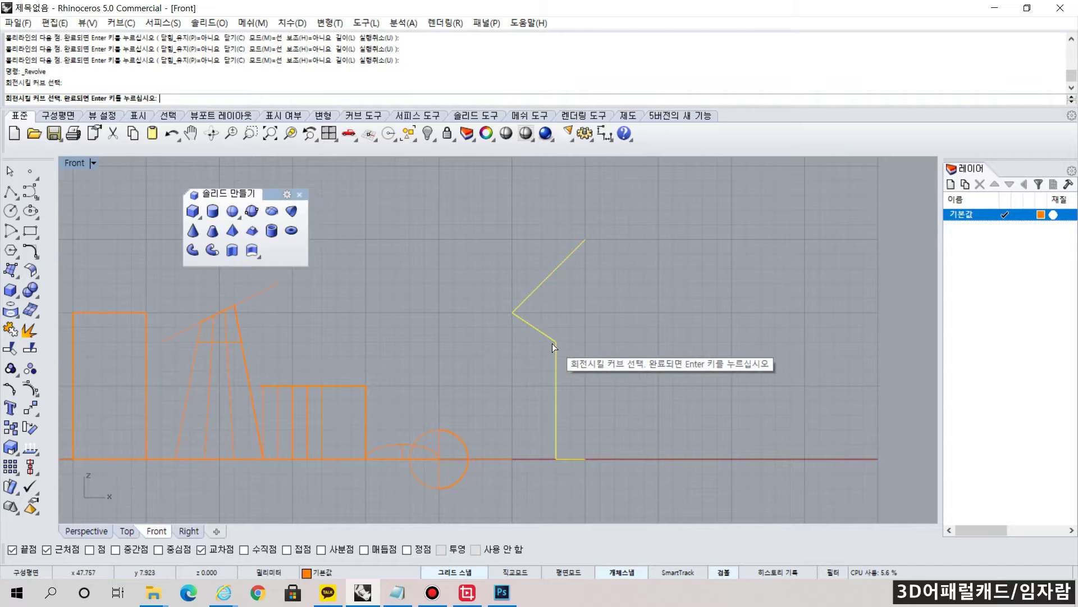
pyautogui.press('Return')
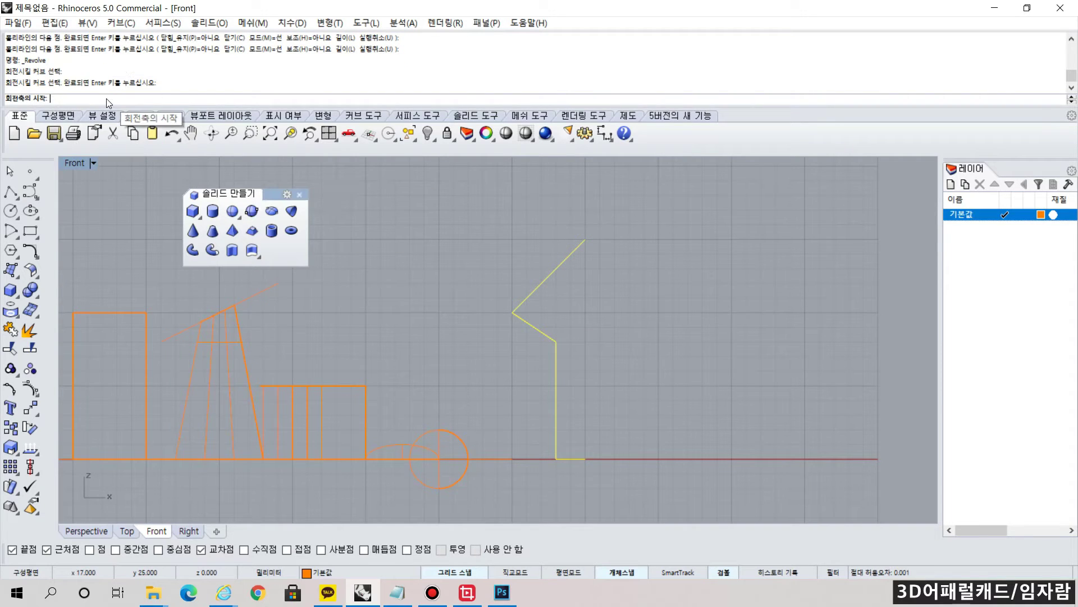
pyautogui.click(585, 459)
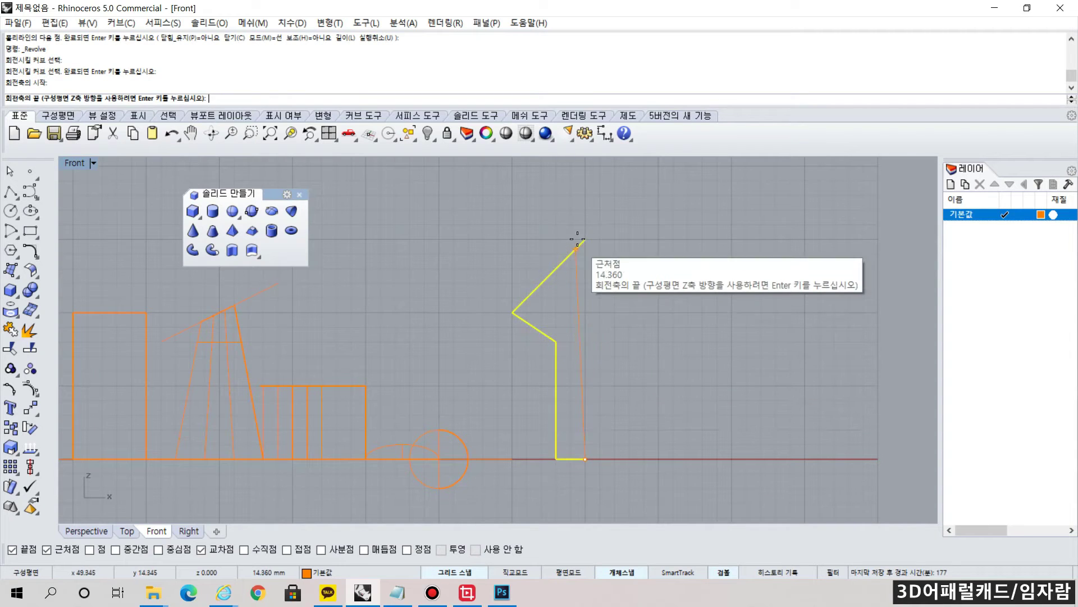
pyautogui.click(584, 200)
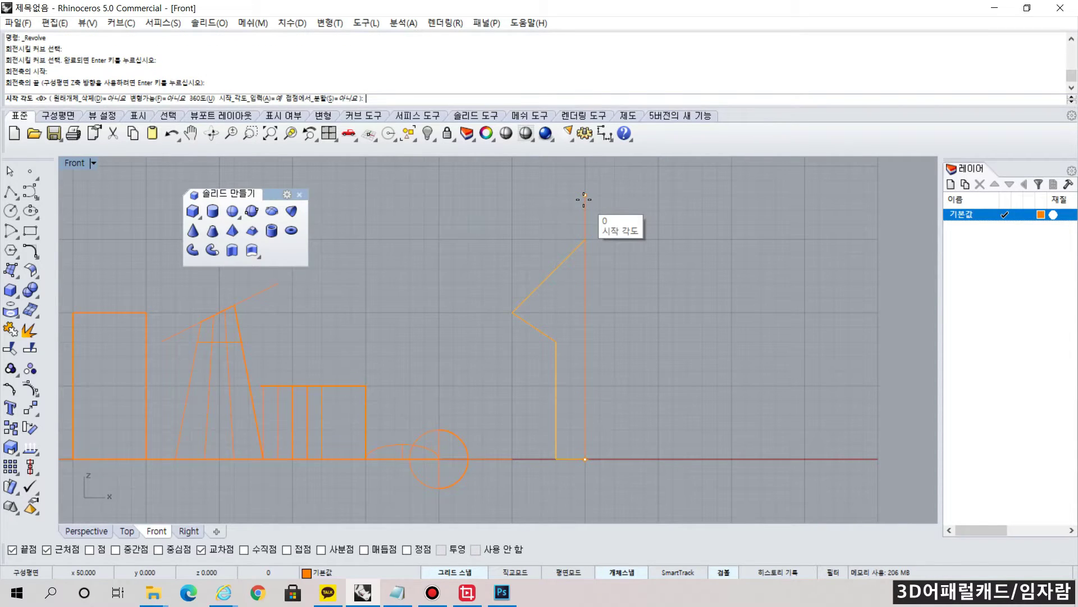
pyautogui.click(710, 272)
pyautogui.press('Return')
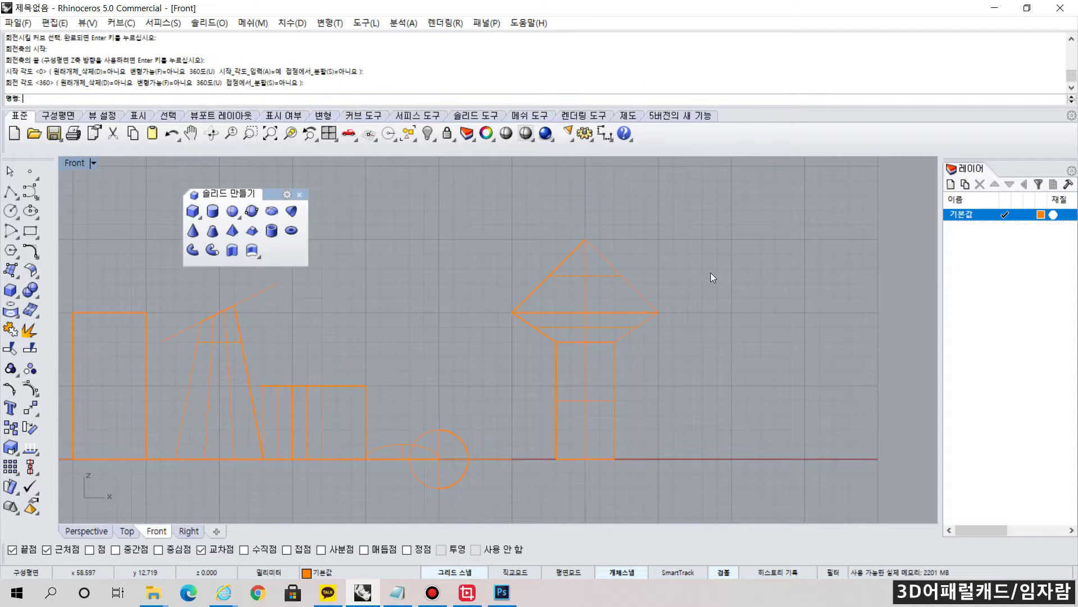
# - Examine the revolved solid in the Perspective view from several sides, checking its cone, lower taper and shaft up close
pyautogui.click(87, 530)
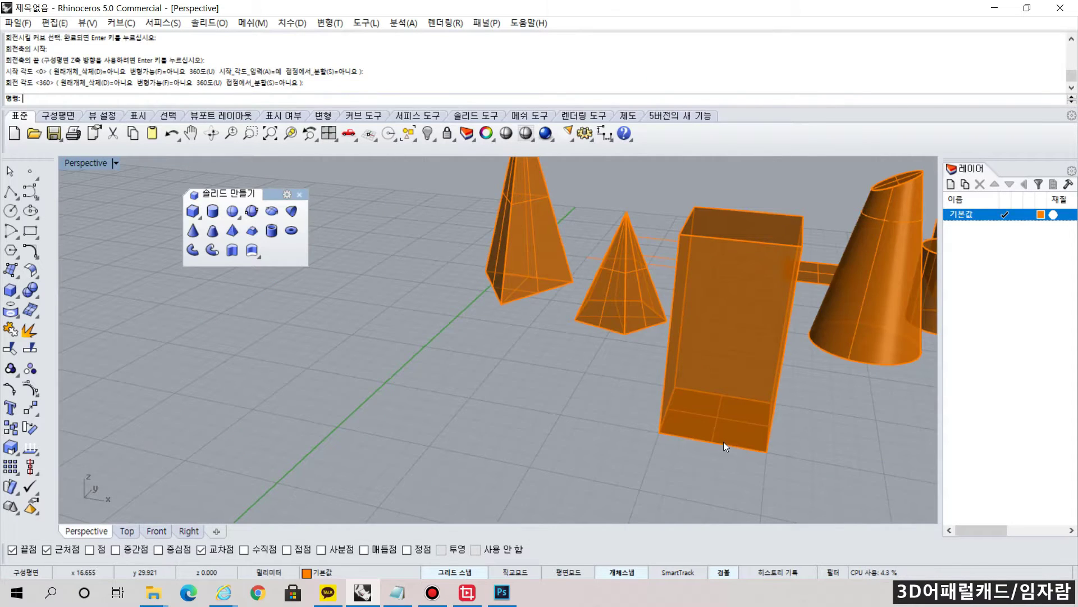
pyautogui.scroll(-5, 798, 421)
pyautogui.moveTo(829, 434)
pyautogui.mouseDown(button='right')
pyautogui.moveTo(712, 394)
pyautogui.moveTo(646, 410)
pyautogui.mouseUp(button='right')
pyautogui.scroll(-2, 485, 465)
pyautogui.moveTo(483, 463); pyautogui.dragTo(564, 451, button='right')
pyautogui.scroll(3, 775, 406)
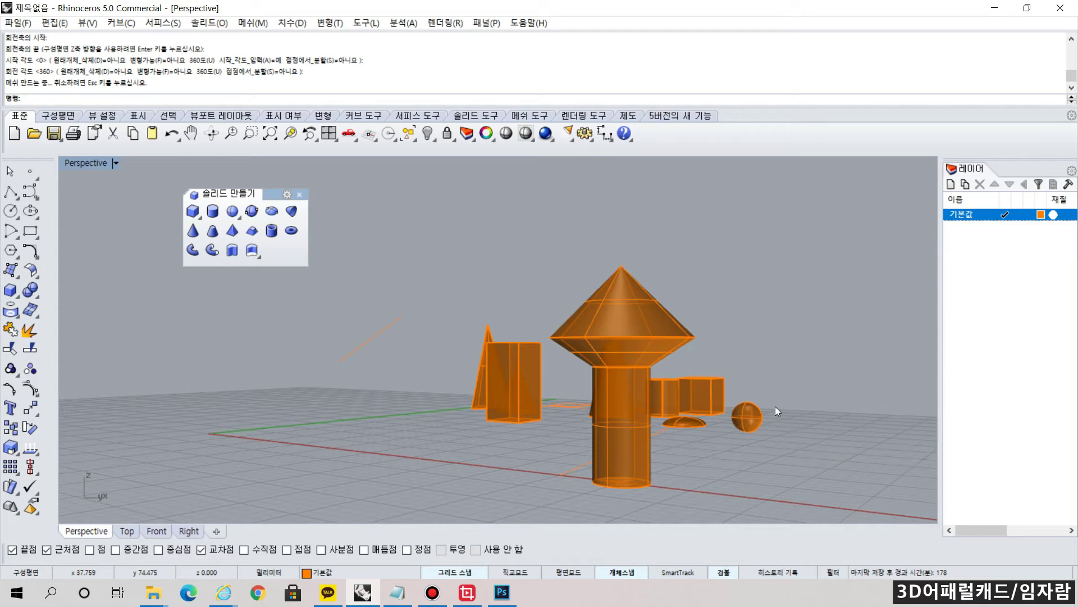
pyautogui.click(638, 364)
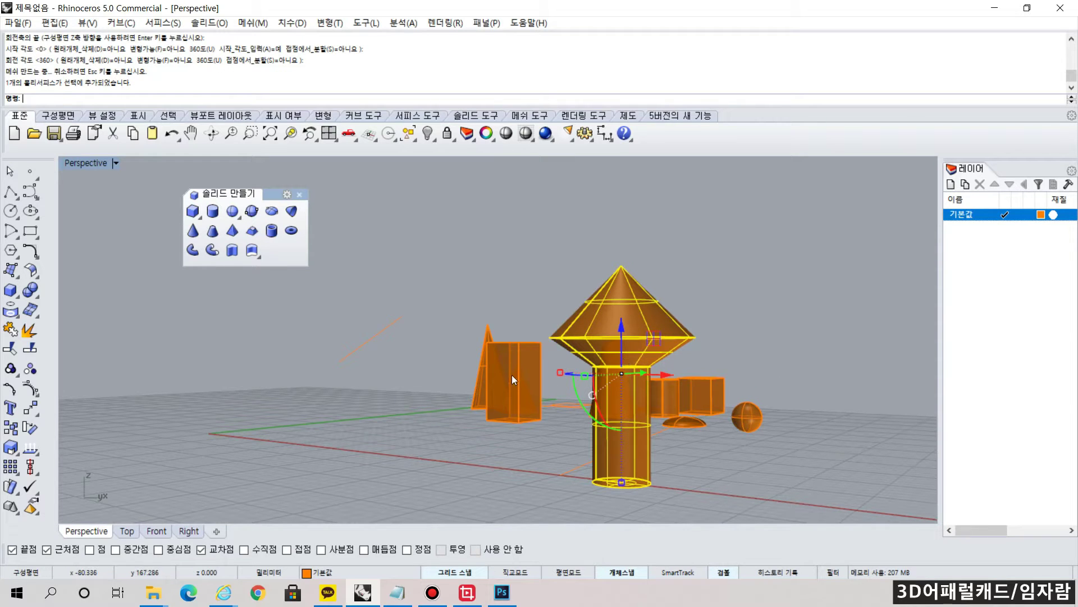
pyautogui.moveTo(449, 365); pyautogui.dragTo(363, 366, button='right')
pyautogui.click(400, 404)
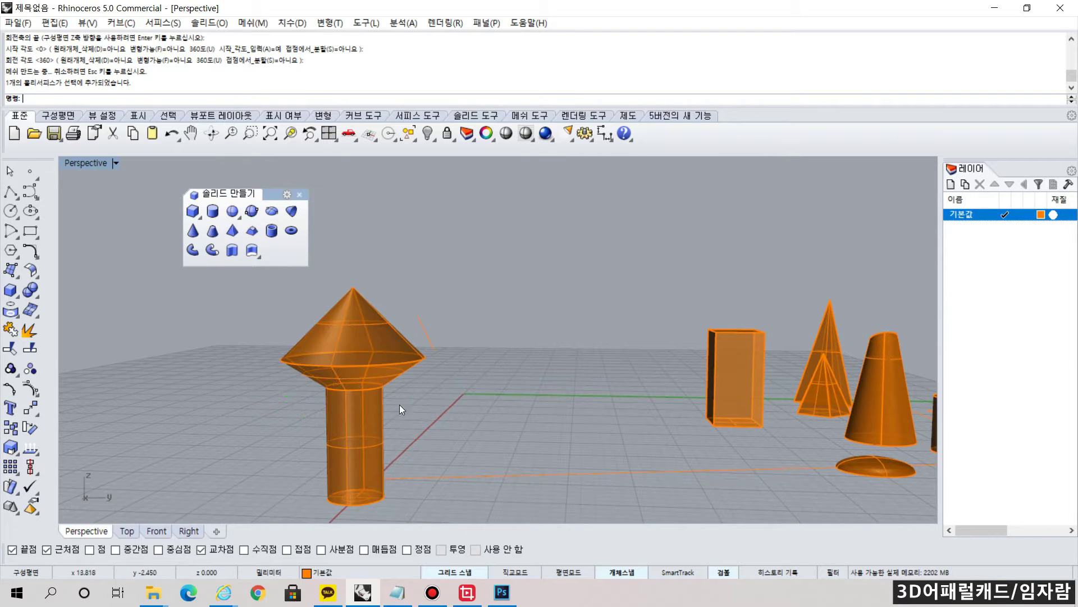
pyautogui.scroll(4, 338, 371)
pyautogui.scroll(1, 364, 412)
pyautogui.moveTo(364, 412); pyautogui.dragTo(387, 375, button='right')
pyautogui.click(344, 370)
pyautogui.click(258, 383)
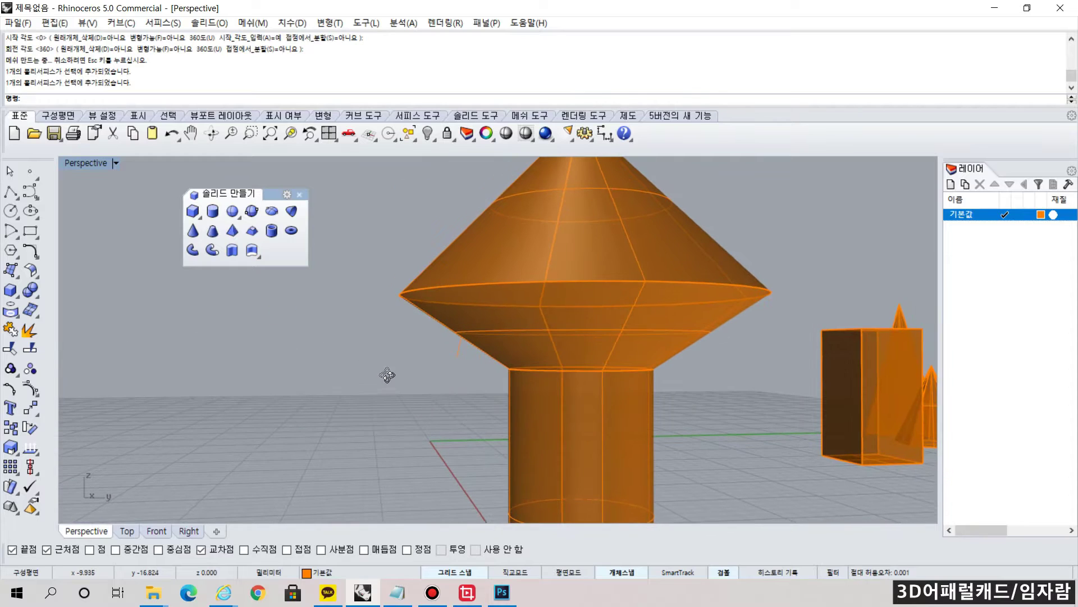
# - Fillet the widest circular edge of the revolved solid with a 1 mm radius, setting the next fillet radius to 3
pyautogui.click(37, 296)
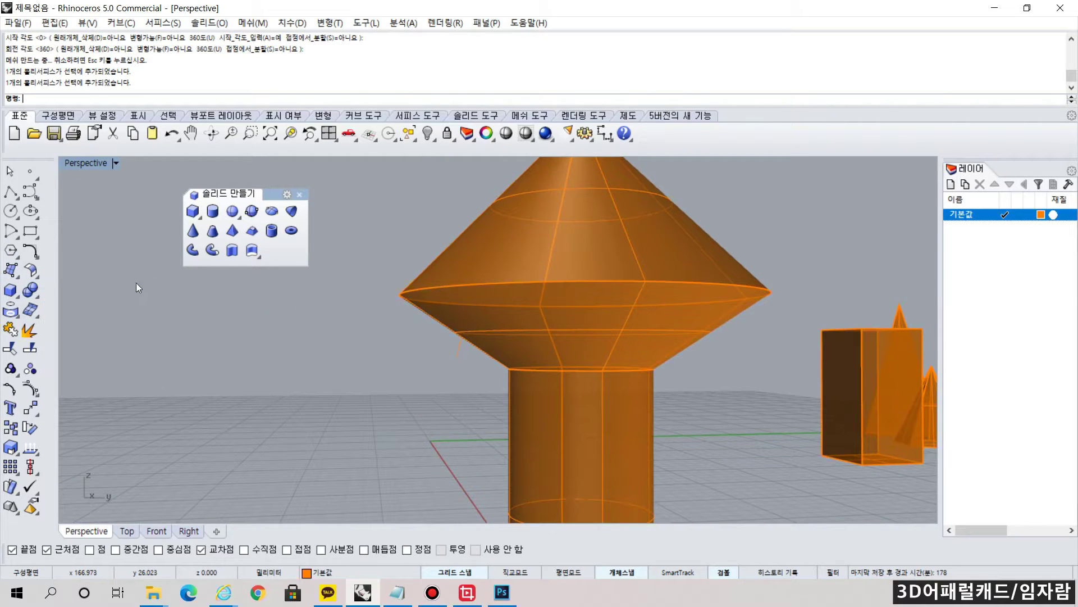
pyautogui.click(219, 324)
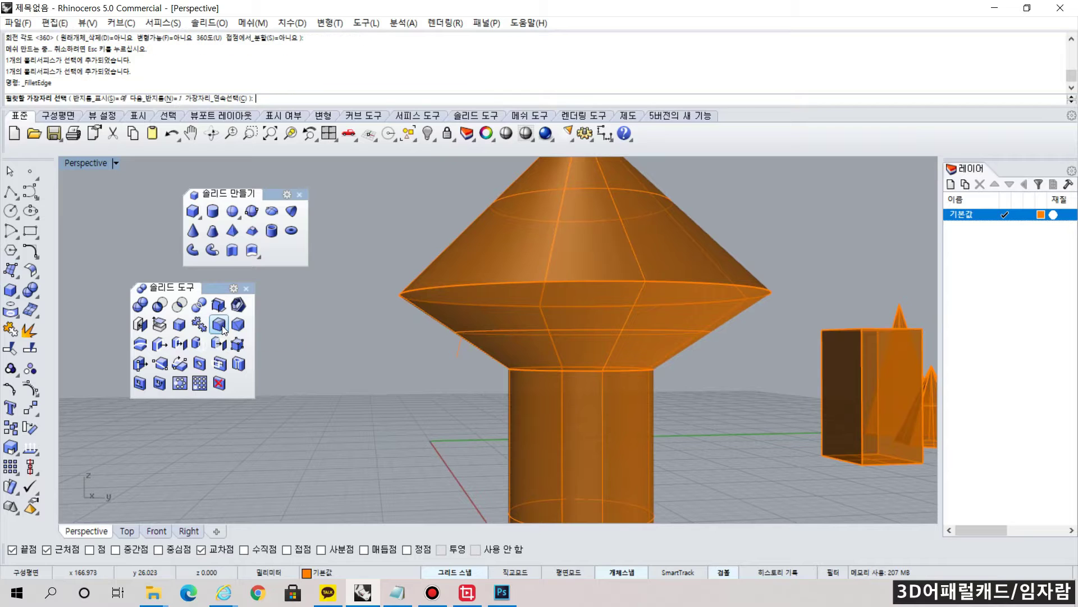
pyautogui.click(528, 282)
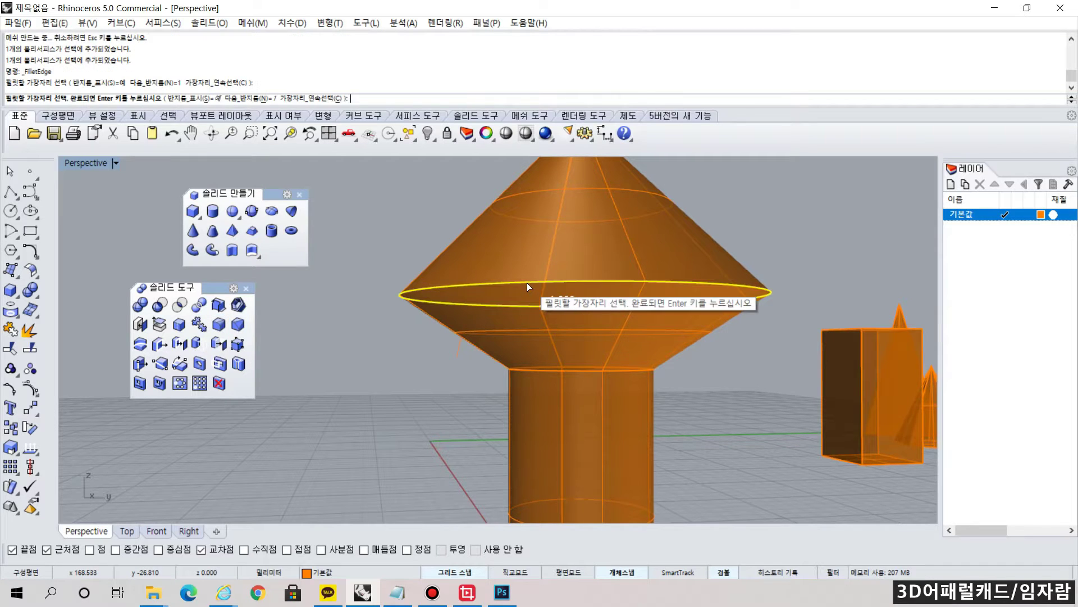
pyautogui.click(265, 99)
pyautogui.write('3')
pyautogui.press('Return')
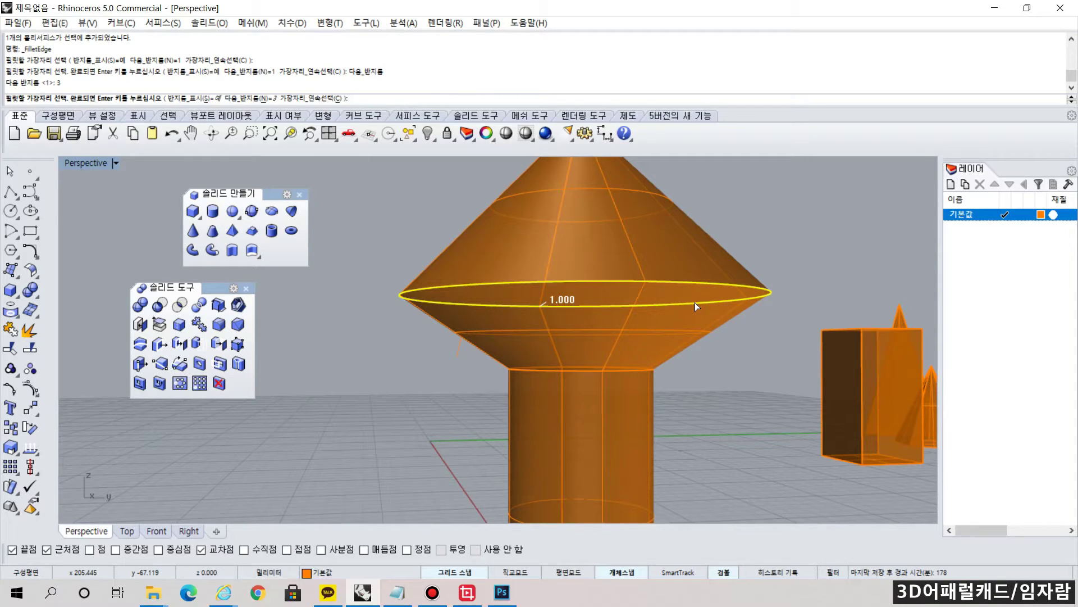
pyautogui.press('Return')
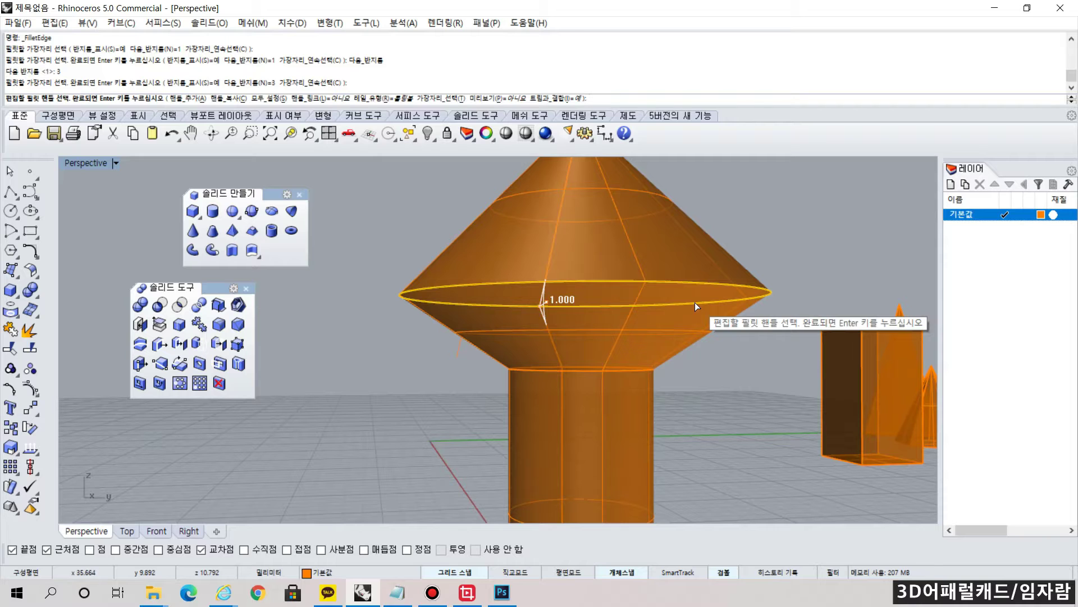
pyautogui.press('Return')
# - Fillet the circular edge where the shaft meets the lower taper of the revolved solid with a 0.5 mm radius
pyautogui.scroll(-5, 719, 339)
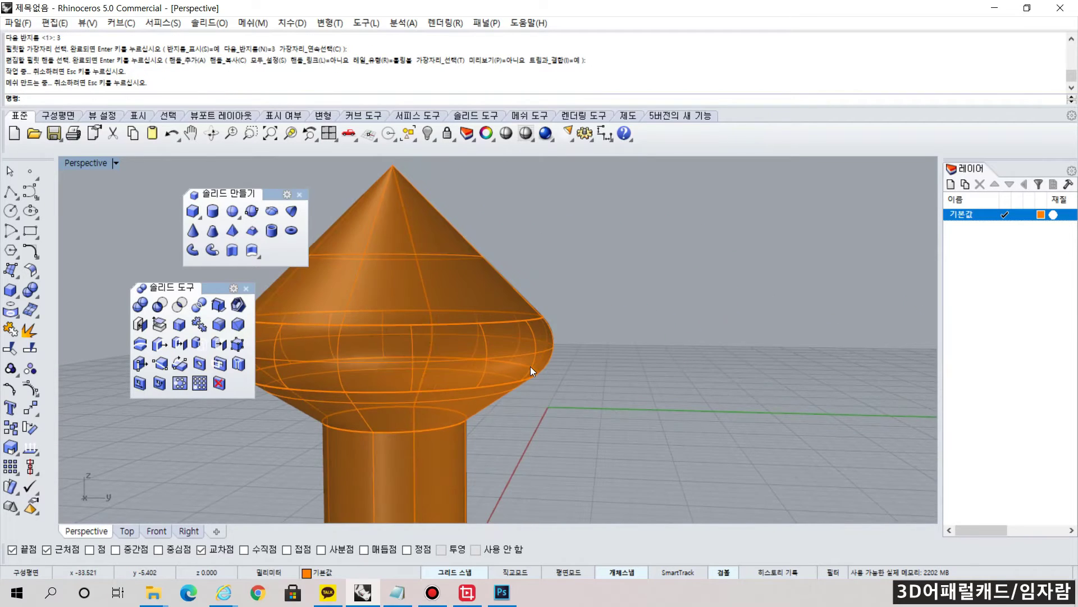
pyautogui.moveTo(530, 370); pyautogui.dragTo(675, 368, button='right')
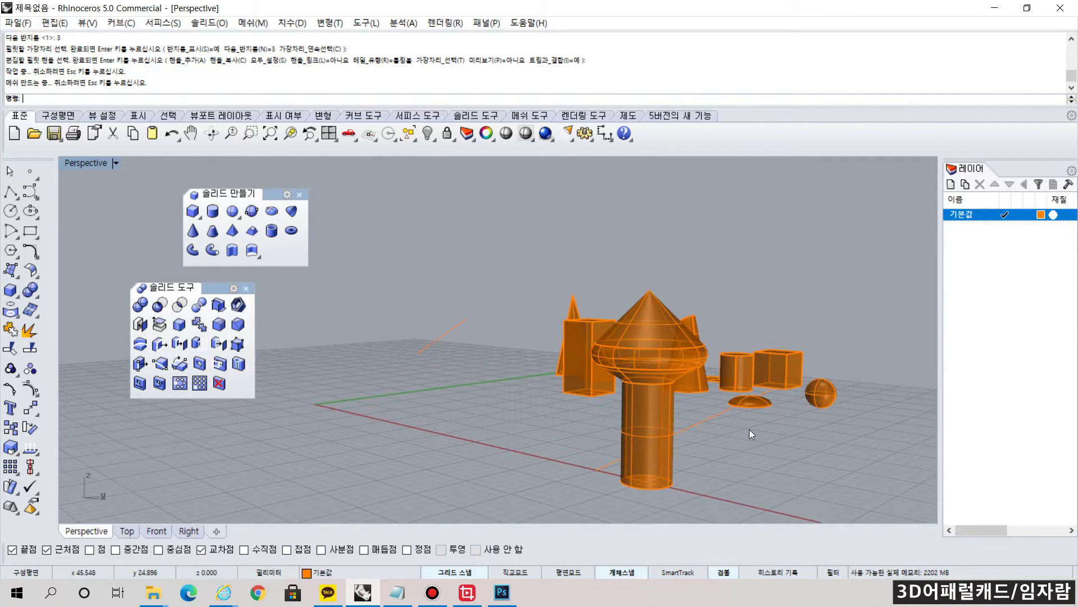
pyautogui.scroll(6, 730, 416)
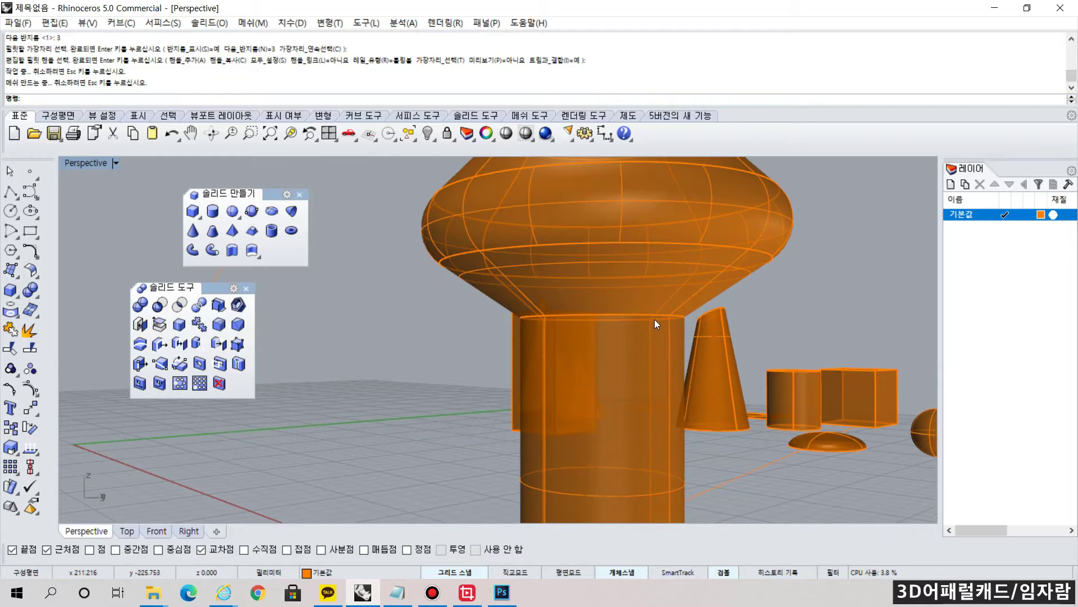
pyautogui.click(219, 324)
pyautogui.click(170, 100)
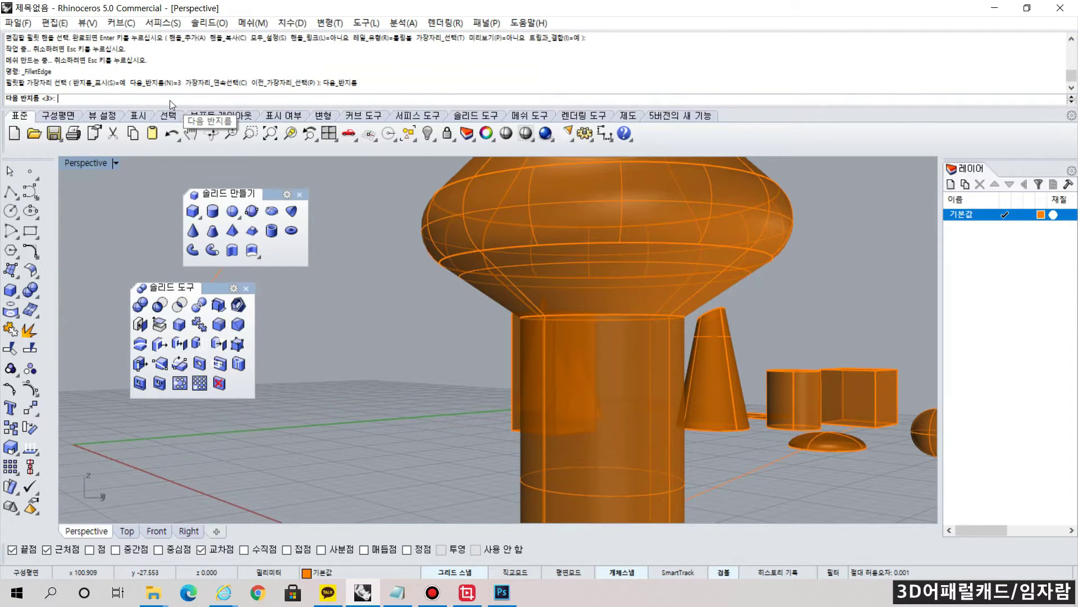
pyautogui.write('0.5')
pyautogui.press('Return')
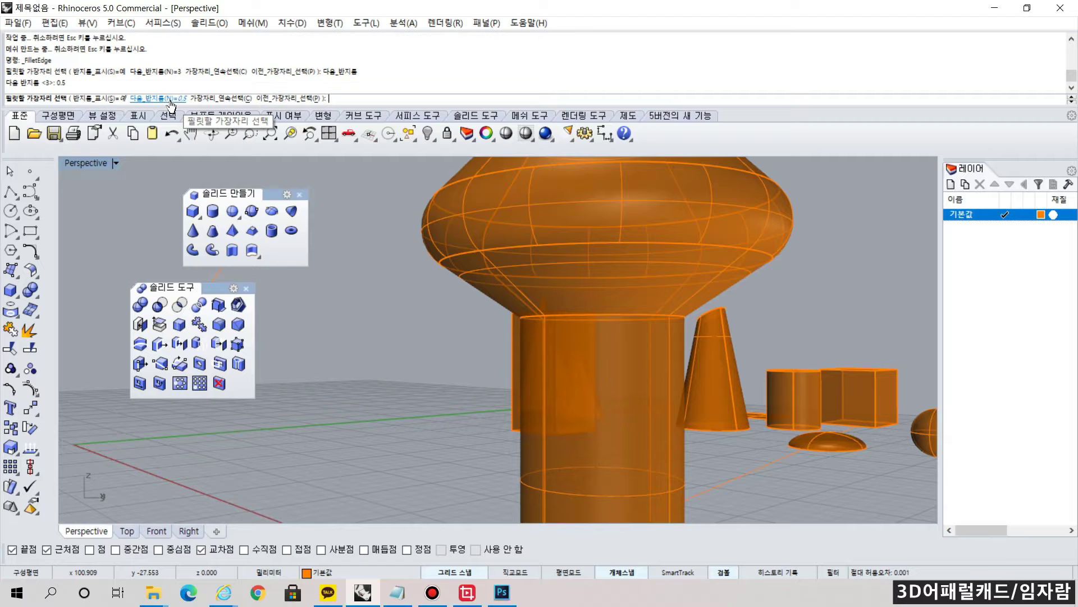
pyautogui.click(625, 316)
pyautogui.press('Return')
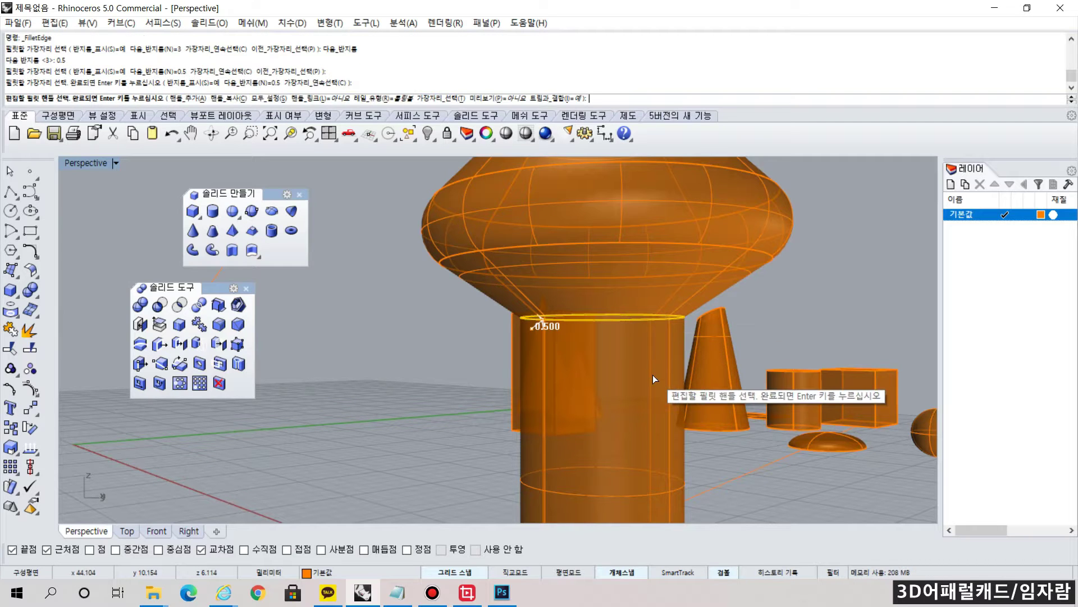
pyautogui.press('Return')
# - Examine the filleted revolved solid from several sides and view it together with the other solids in the Perspective view
pyautogui.moveTo(669, 367); pyautogui.dragTo(491, 382, button='right')
pyautogui.scroll(-3, 474, 364)
pyautogui.moveTo(500, 464); pyautogui.dragTo(690, 335, button='right')
pyautogui.moveTo(692, 398); pyautogui.dragTo(604, 400, button='right')
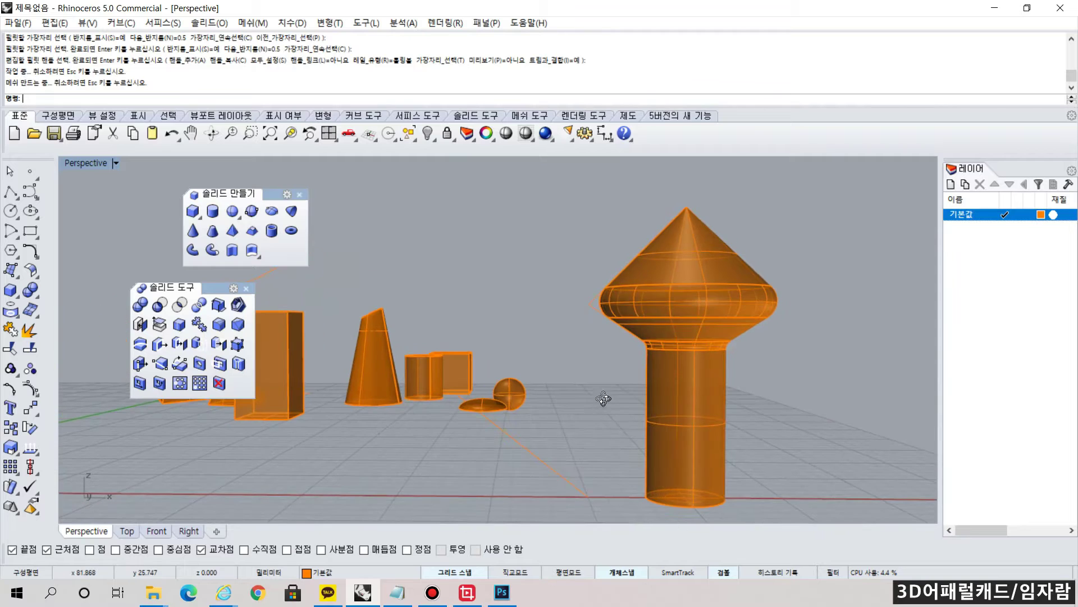
pyautogui.scroll(-7, 303, 395)
pyautogui.press('ctrl')
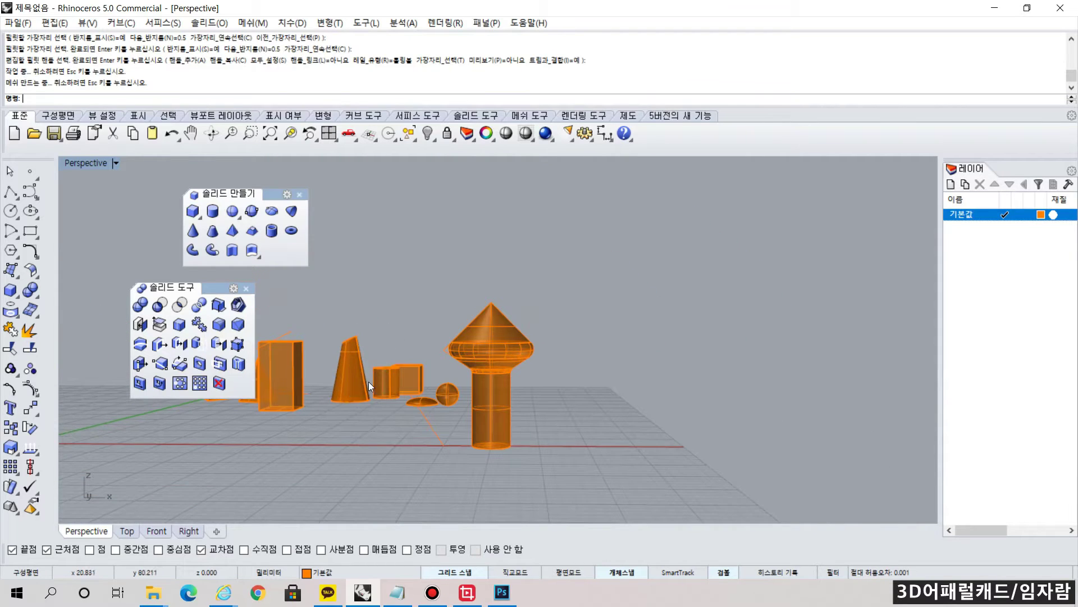
pyautogui.moveTo(368, 382); pyautogui.dragTo(422, 403, button='right')
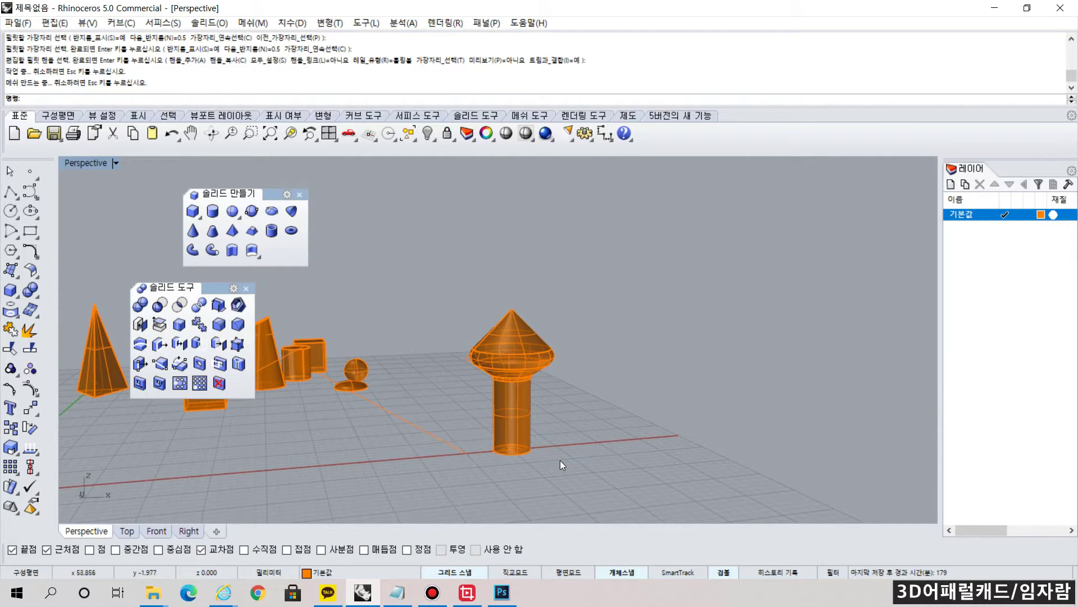
pyautogui.click(499, 348)
pyautogui.moveTo(592, 395); pyautogui.dragTo(478, 360, button='right')
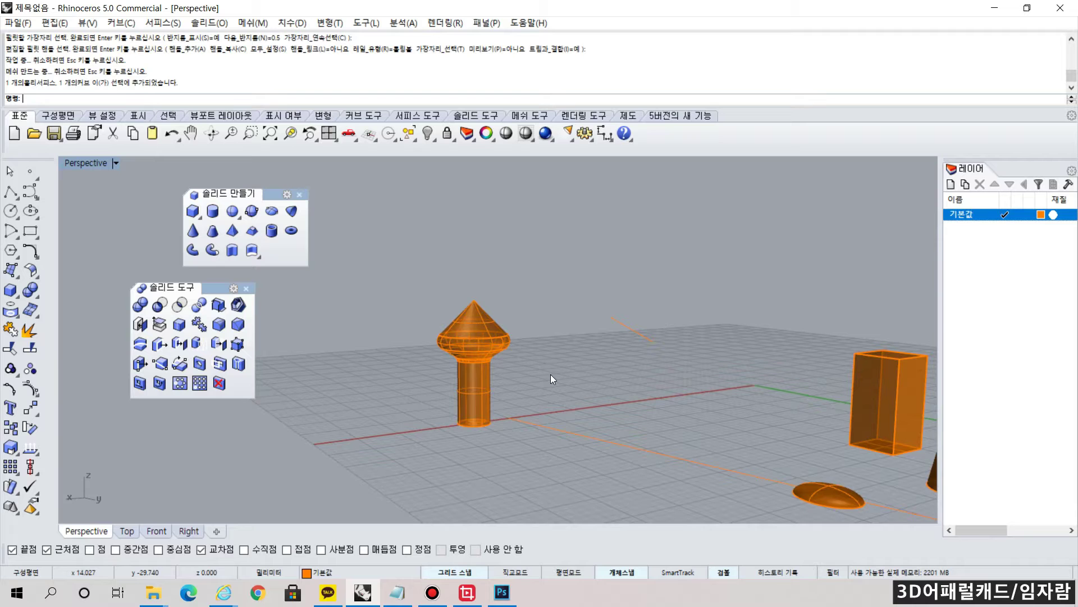
pyautogui.scroll(-3, 523, 352)
pyautogui.moveTo(710, 371); pyautogui.dragTo(706, 434, button='right')
pyautogui.scroll(2, 595, 348)
pyautogui.moveTo(779, 399); pyautogui.dragTo(701, 377, button='right')
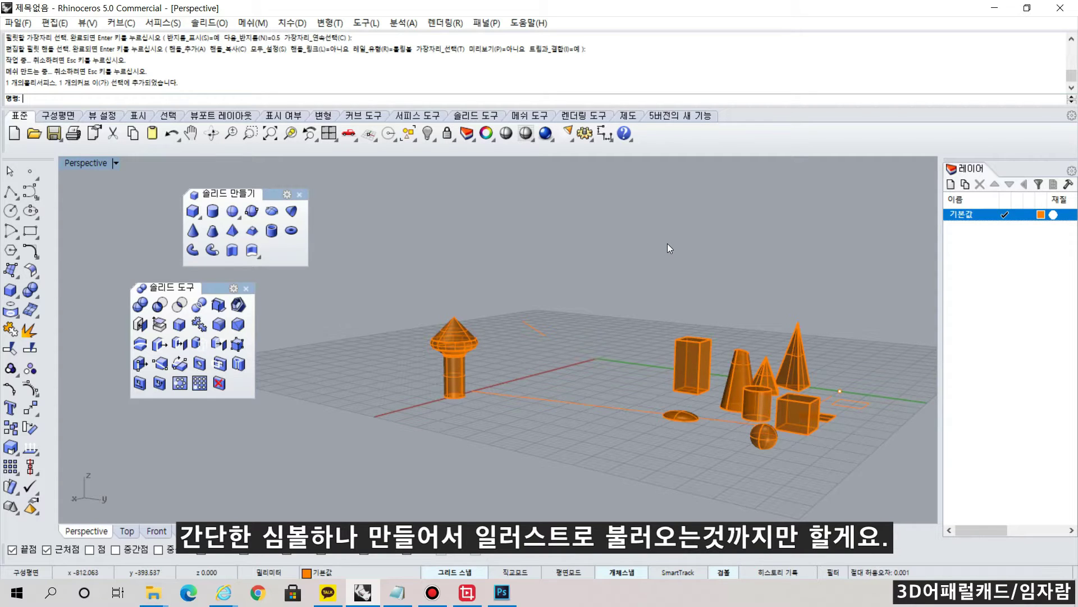
pyautogui.scroll(2, 728, 404)
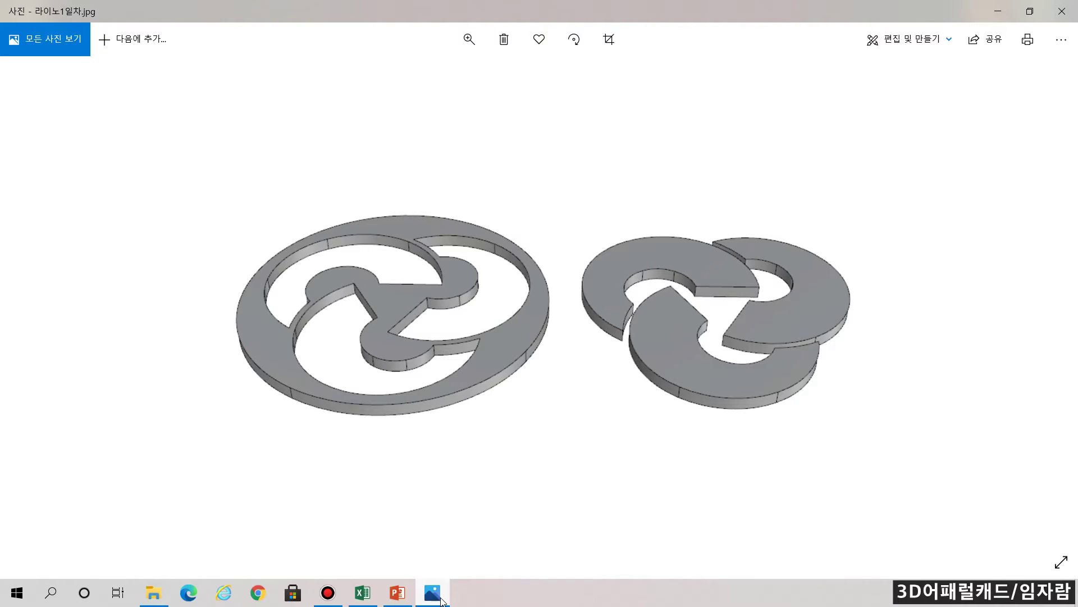
# - Put away the reference image, start a new Rhino session and maximize the Top view
pyautogui.click(998, 11)
pyautogui.doubleClick(27, 304)
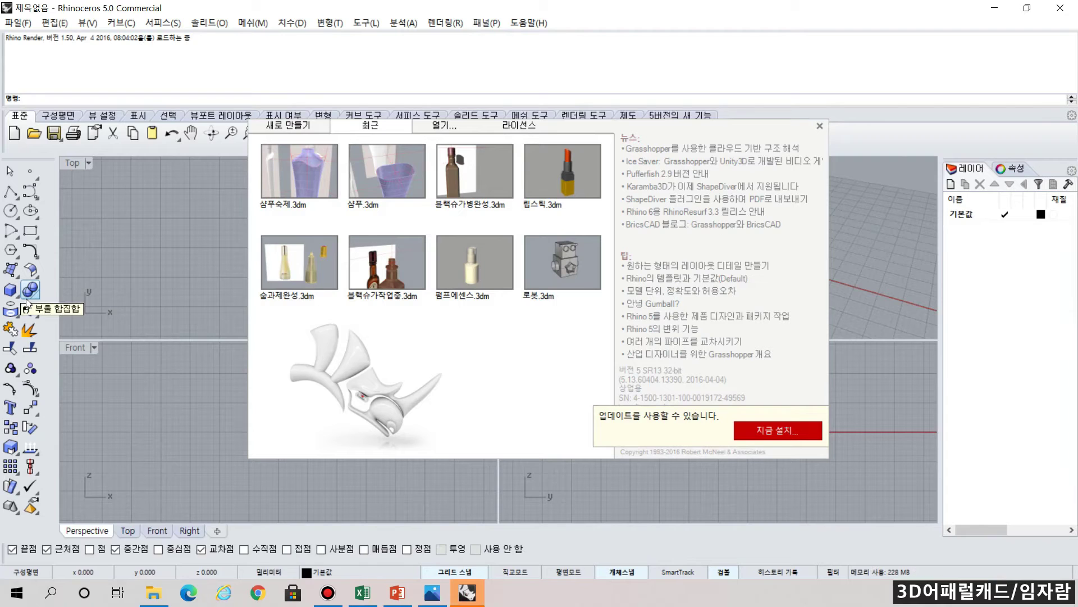
pyautogui.click(438, 399)
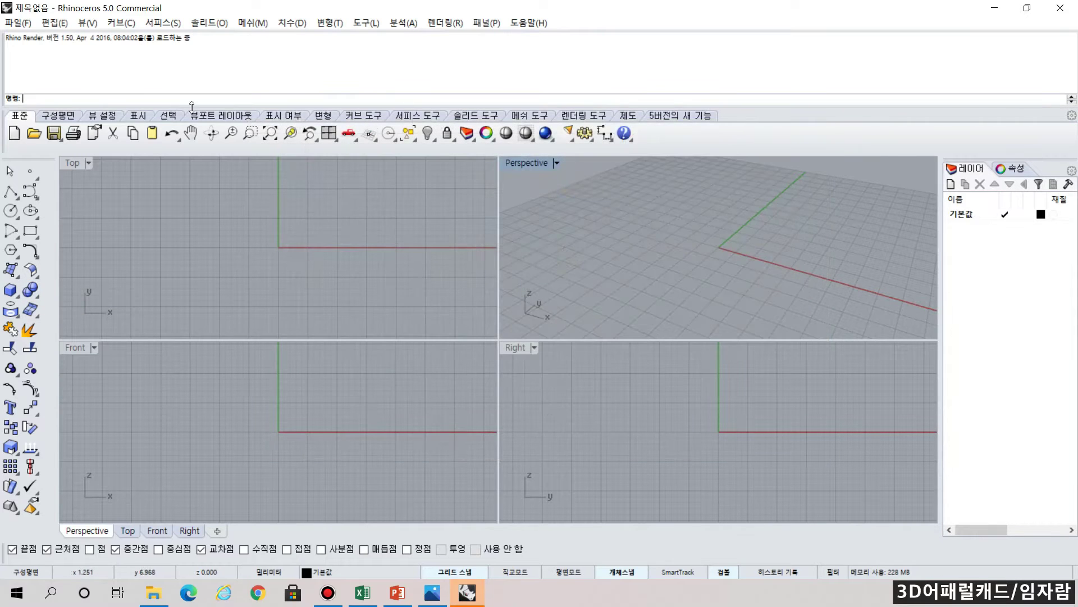
pyautogui.doubleClick(73, 163)
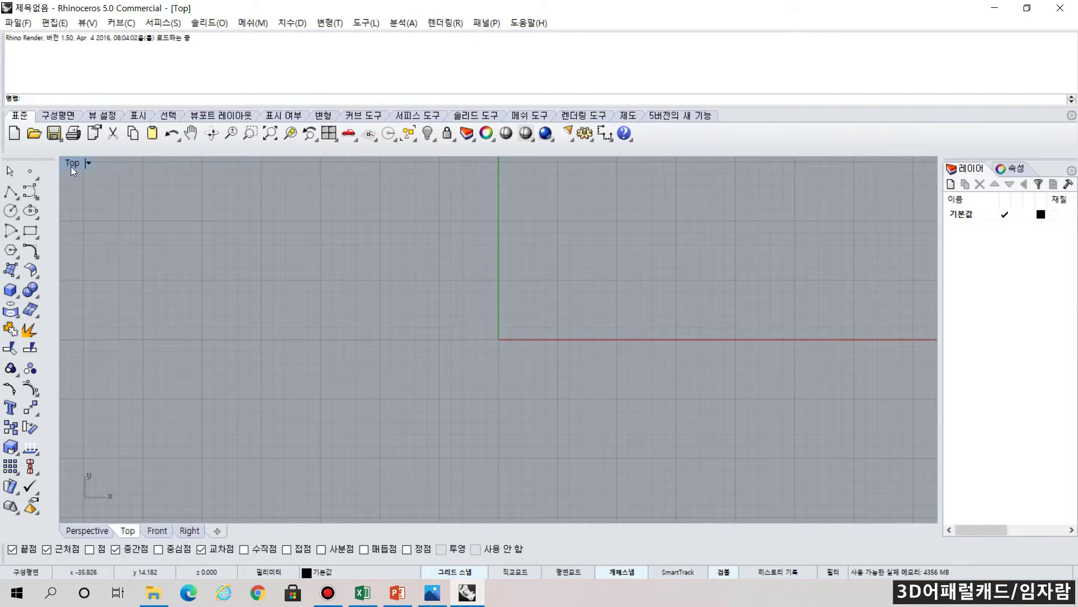
# - Draw a three-sided polygon centred at the origin with a 70 mm centre-to-corner radius and one corner pointing straight down the Y axis
pyautogui.click(11, 250)
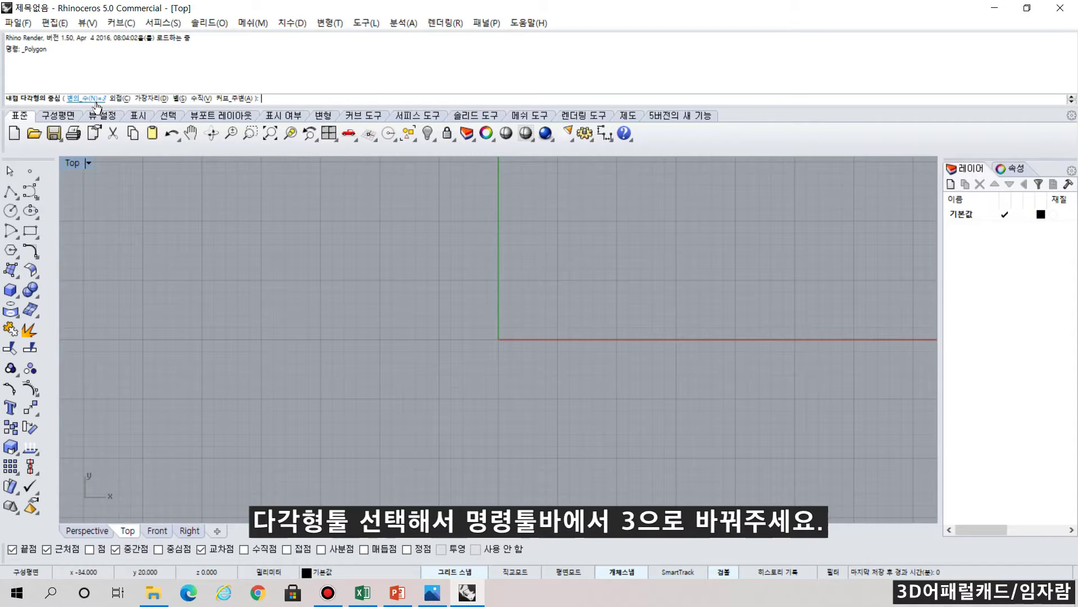
pyautogui.write('0')
pyautogui.press('Return')
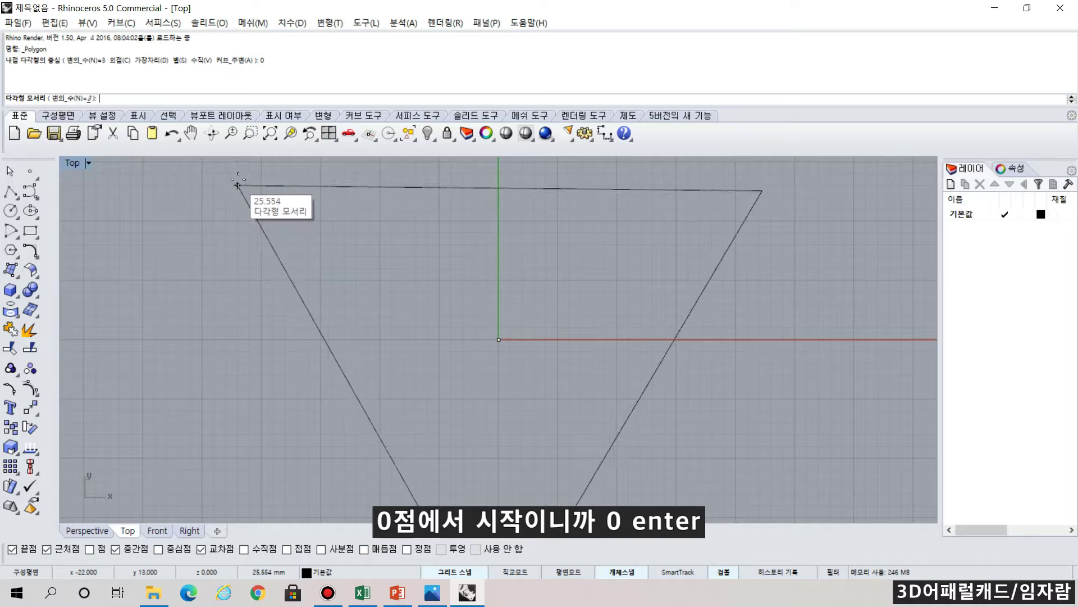
pyautogui.scroll(-2, 247, 186)
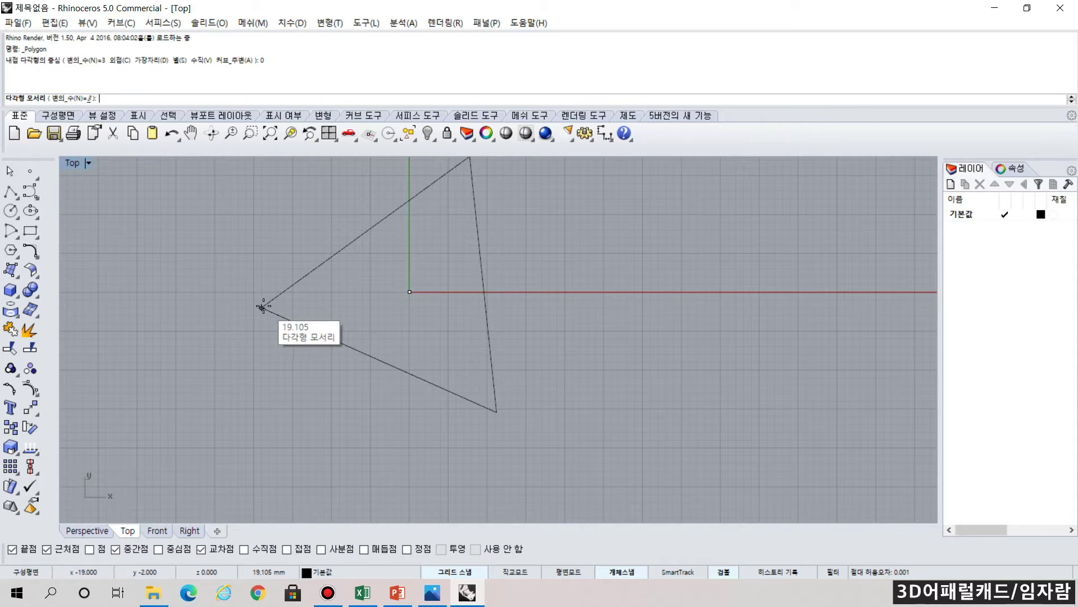
pyautogui.write('-70')
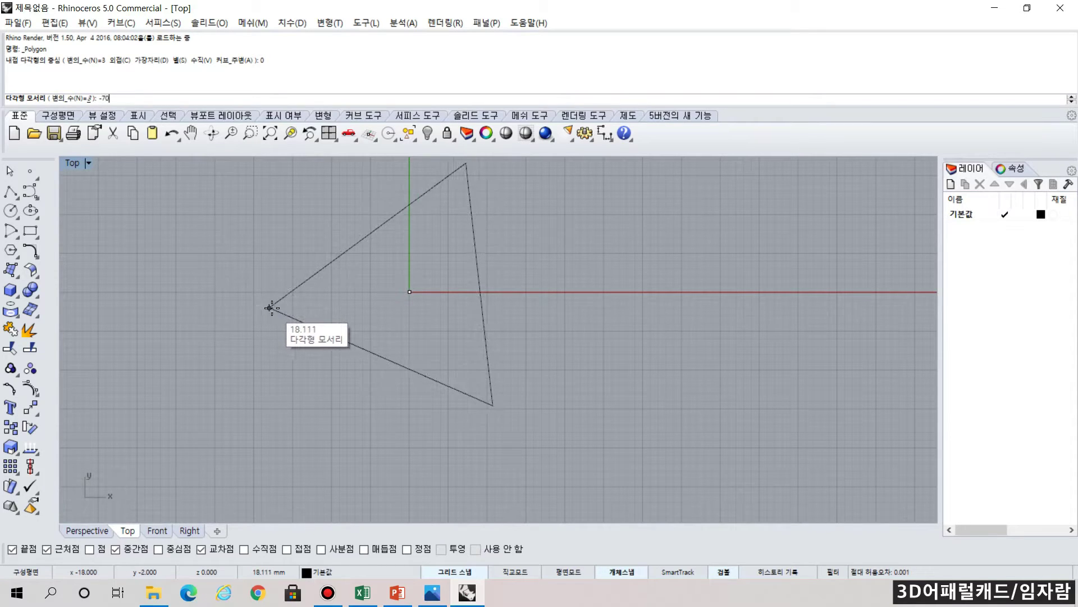
pyautogui.press('Return')
pyautogui.scroll(-5, 332, 346)
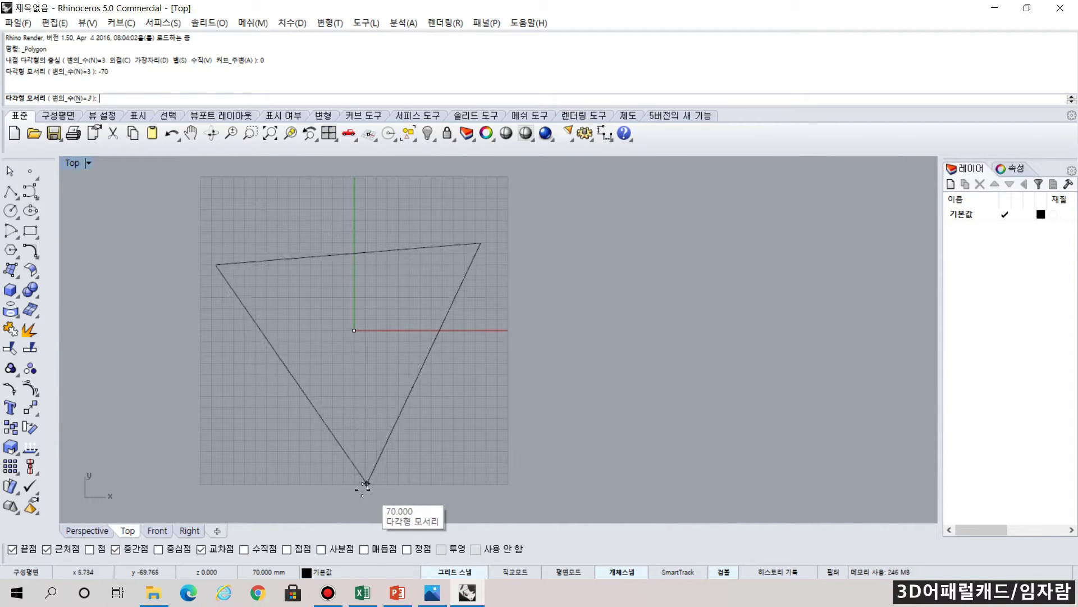
pyautogui.scroll(4, 352, 483)
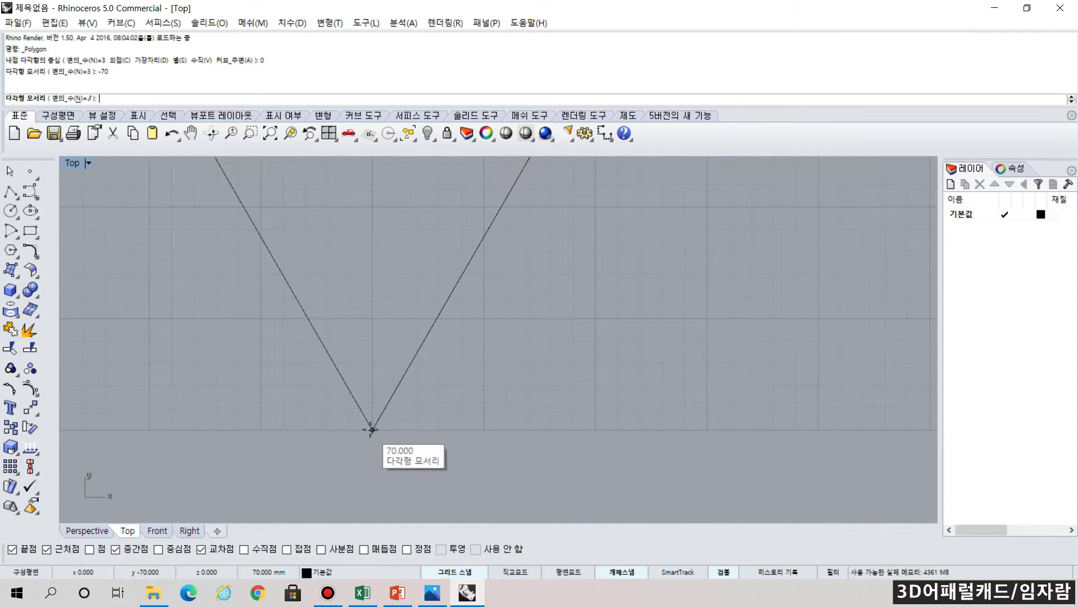
pyautogui.click(372, 430)
pyautogui.scroll(-4, 372, 430)
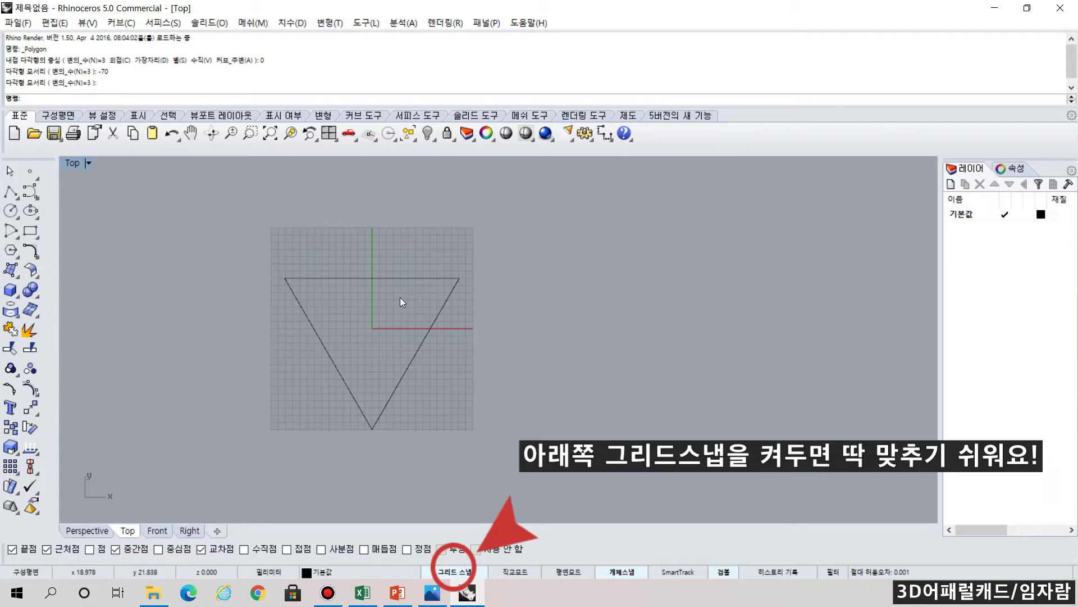
# - Draw a 5 mm vertical polyline upward from the triangle's upper-left corner
pyautogui.scroll(5, 274, 265)
pyautogui.moveTo(345, 335); pyautogui.dragTo(419, 446, button='right')
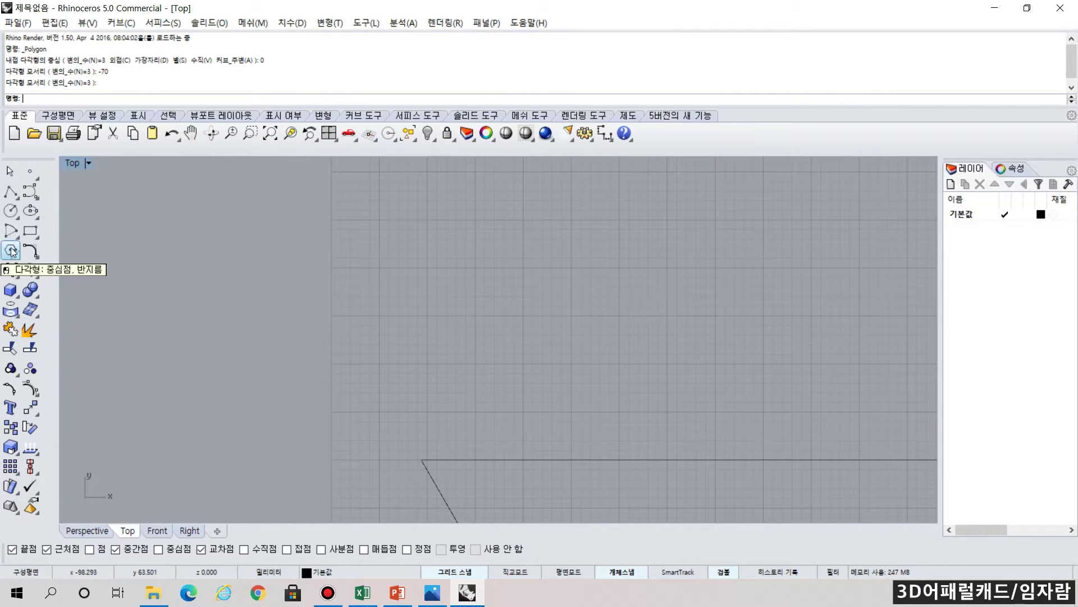
pyautogui.click(10, 193)
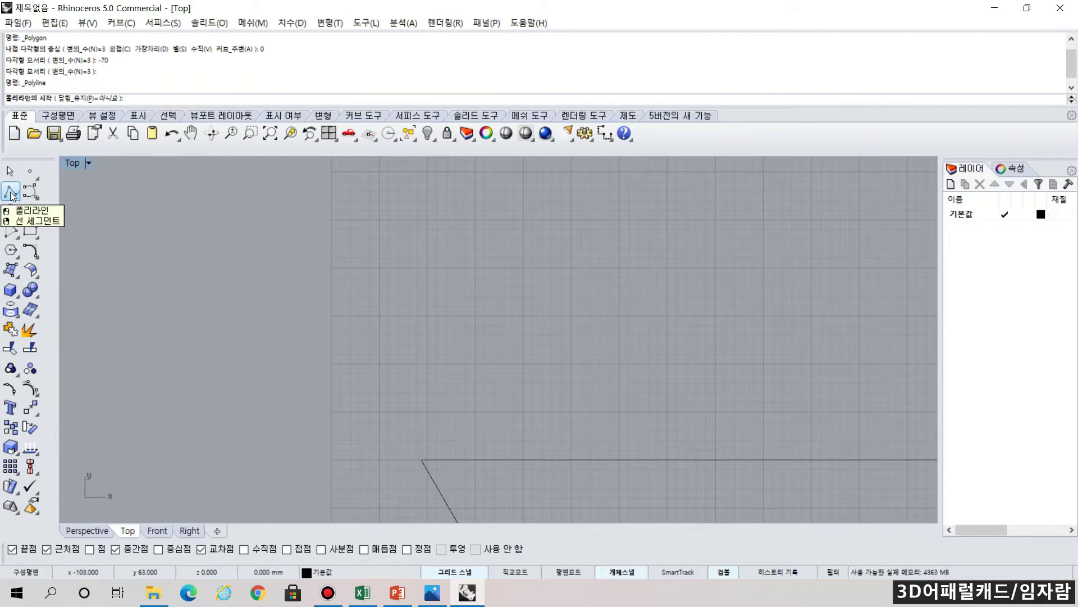
pyautogui.click(422, 459)
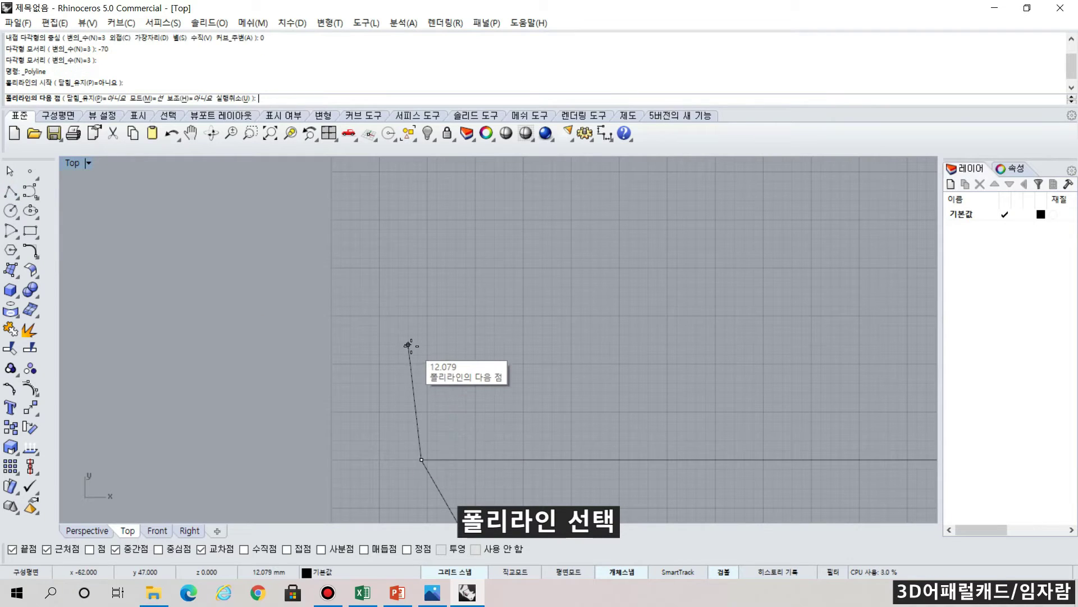
pyautogui.write('5')
pyautogui.press('Return')
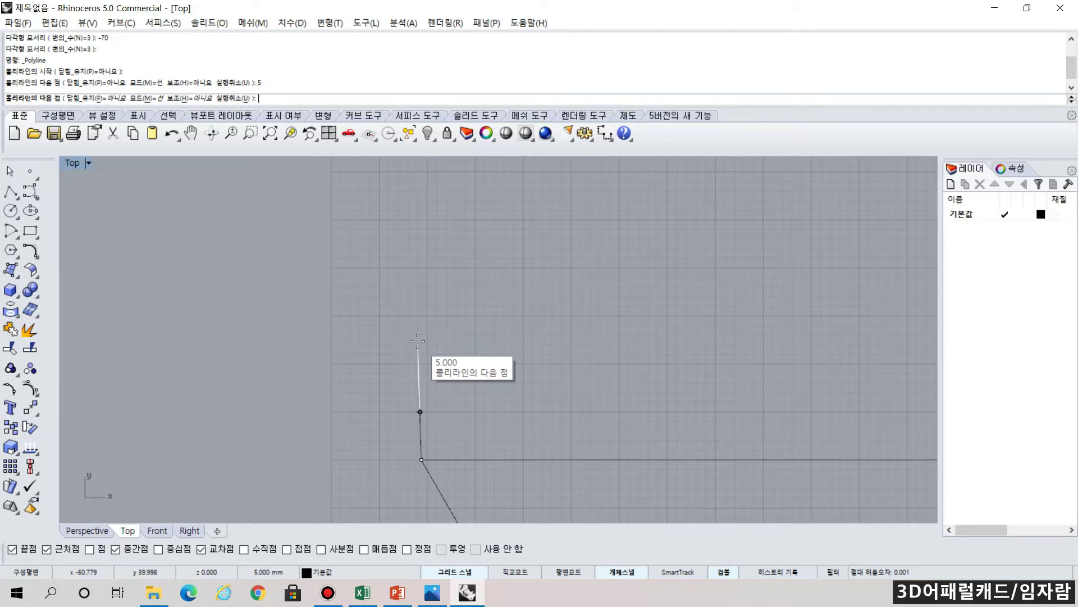
pyautogui.click(422, 412)
pyautogui.press('Return')
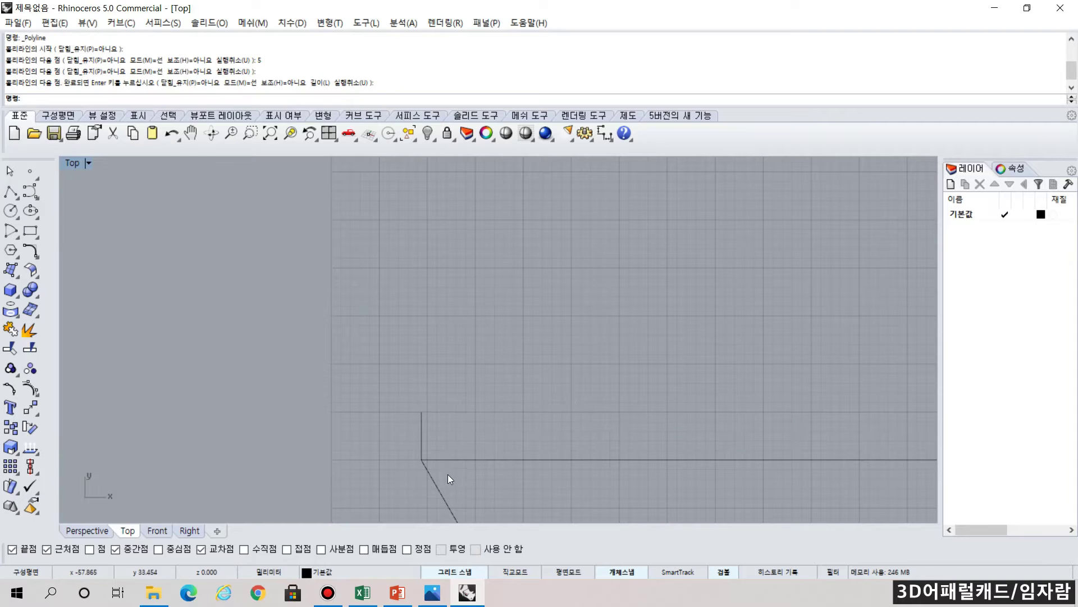
# - Try to array the short vertical line along X with 7 items spaced 10 mm apart
pyautogui.moveTo(620, 433); pyautogui.dragTo(375, 373, button='right')
pyautogui.scroll(-2, 467, 388)
pyautogui.scroll(-2, 376, 373)
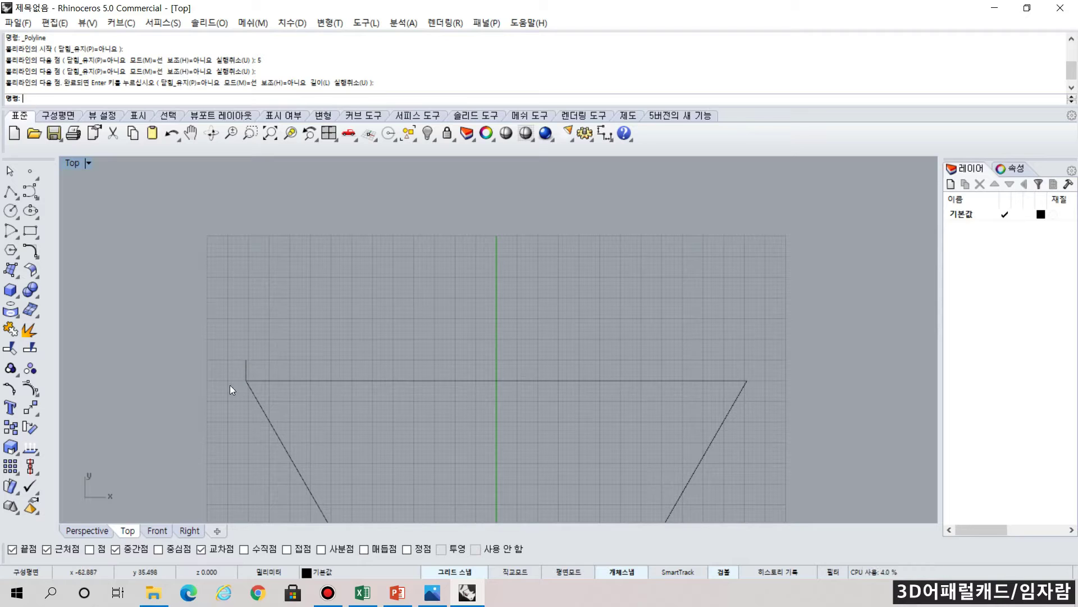
pyautogui.click(11, 466)
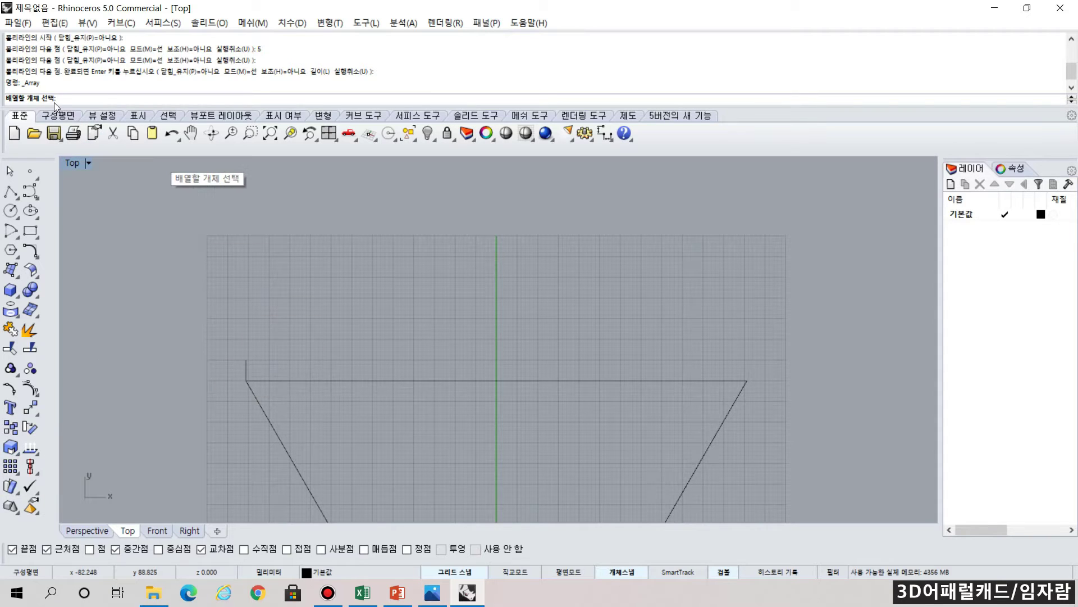
pyautogui.click(247, 365)
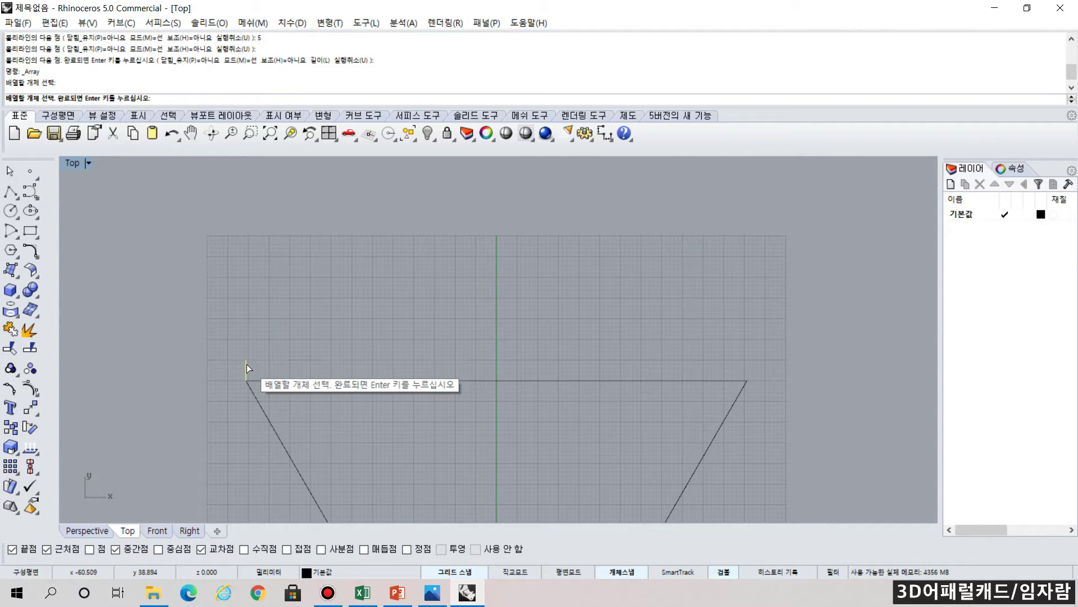
pyautogui.press('Return')
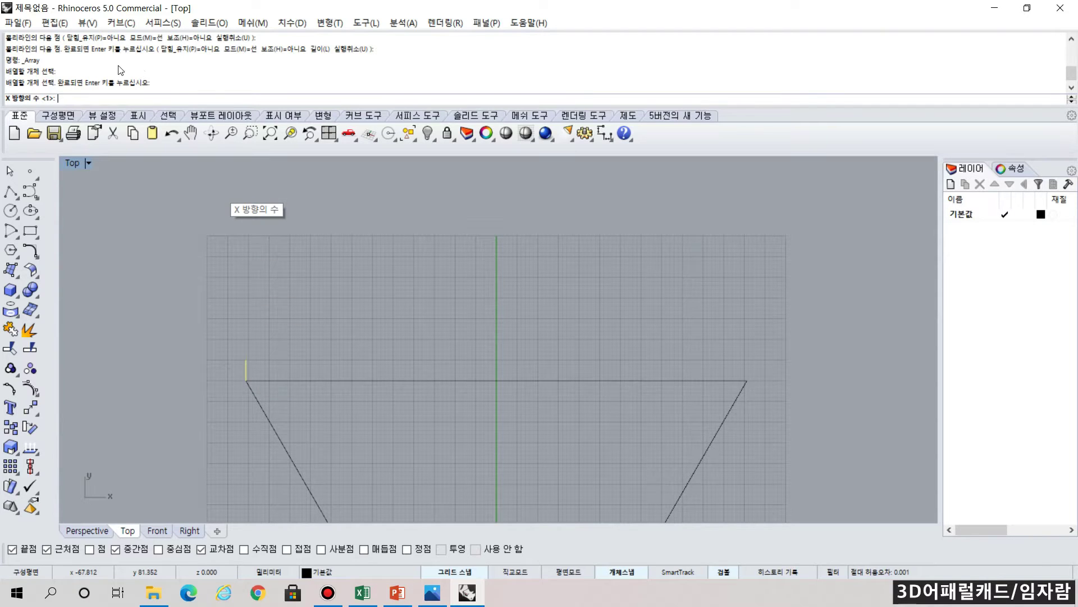
pyautogui.write('7')
pyautogui.press('Return')
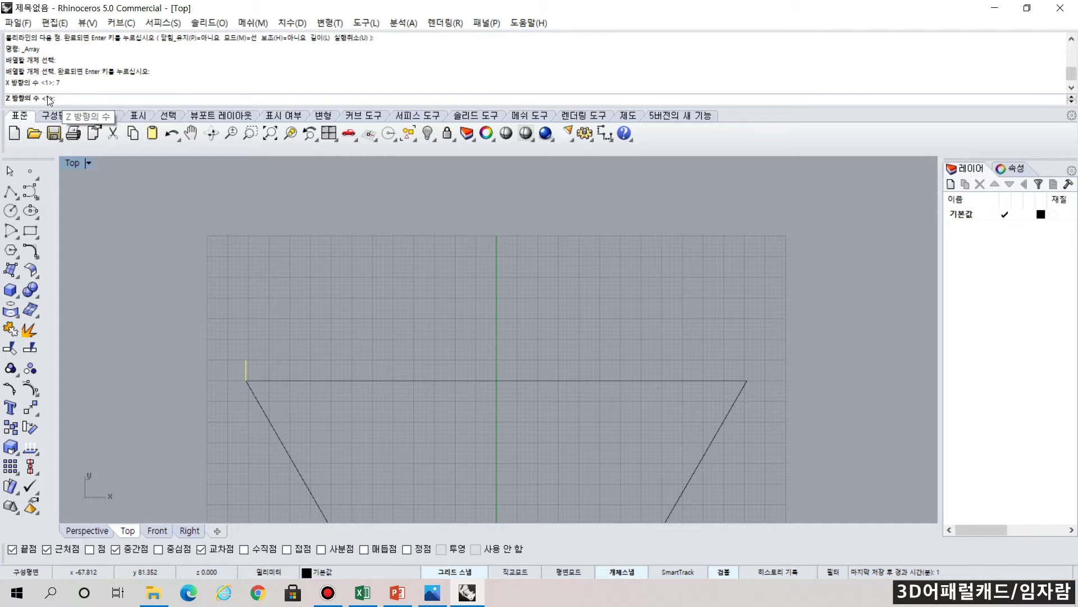
pyautogui.press('Return')
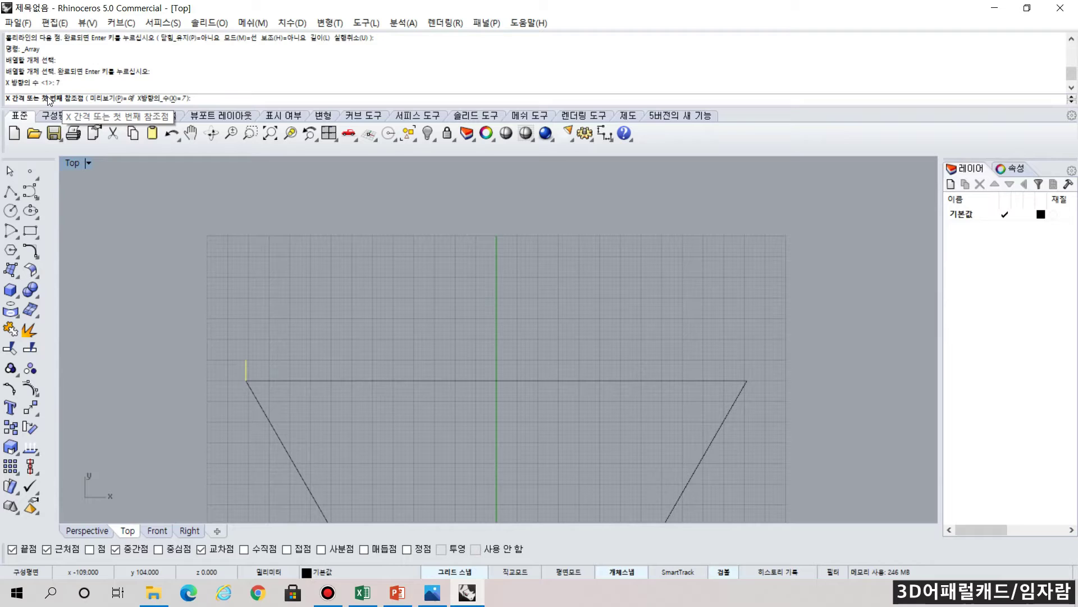
pyautogui.write('10')
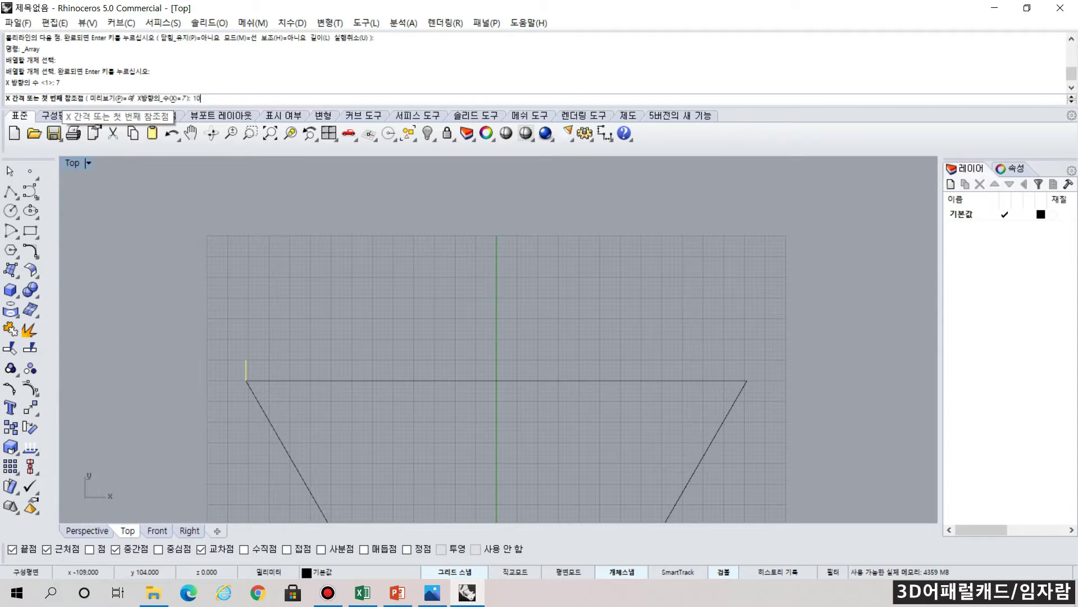
pyautogui.press('Return')
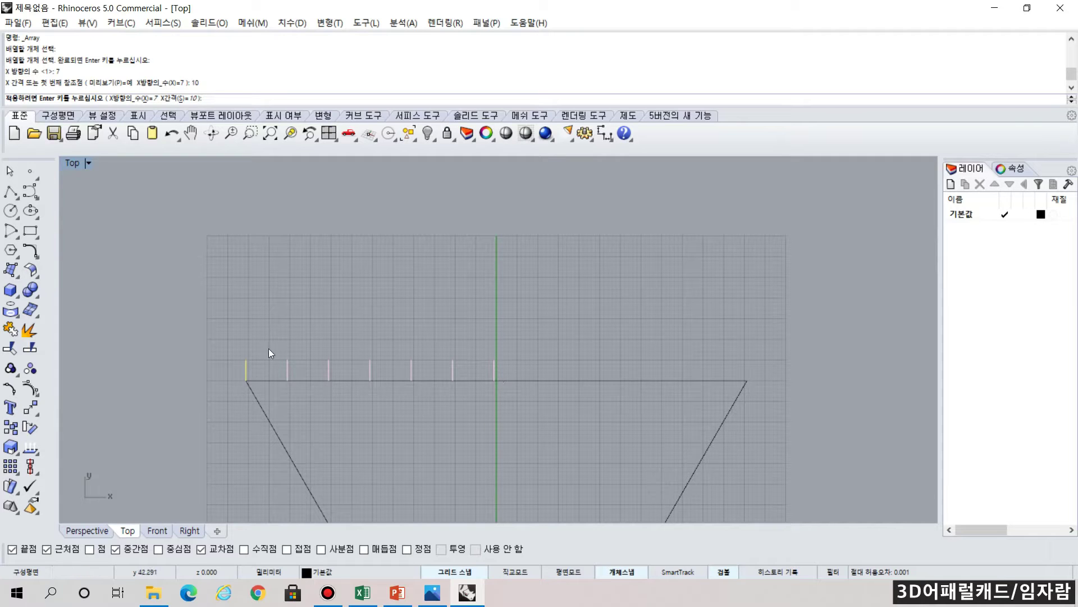
pyautogui.scroll(3, 289, 339)
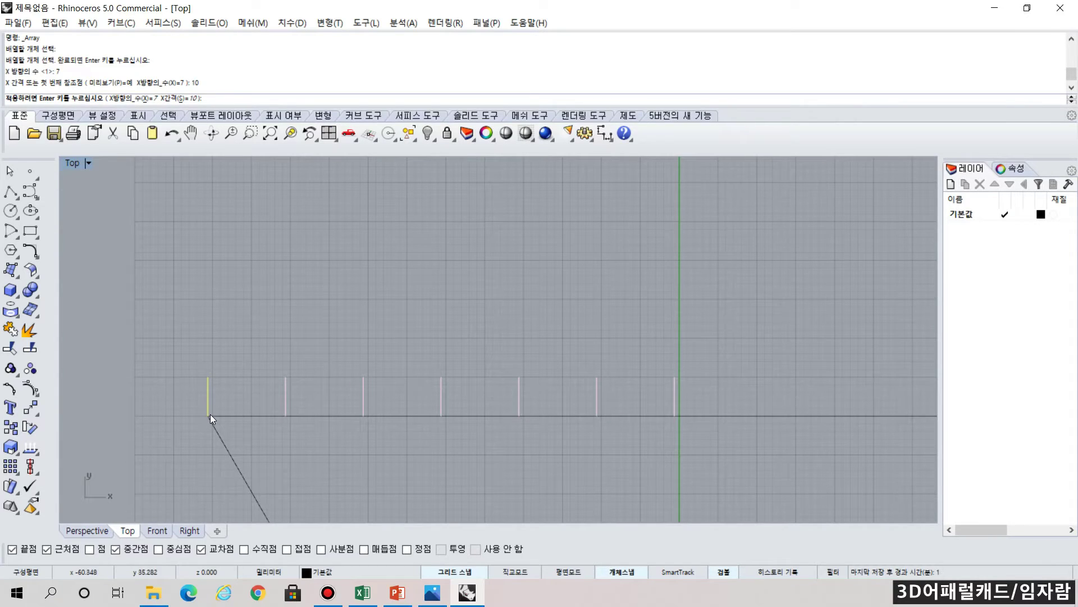
pyautogui.moveTo(244, 429); pyautogui.dragTo(462, 339, button='right')
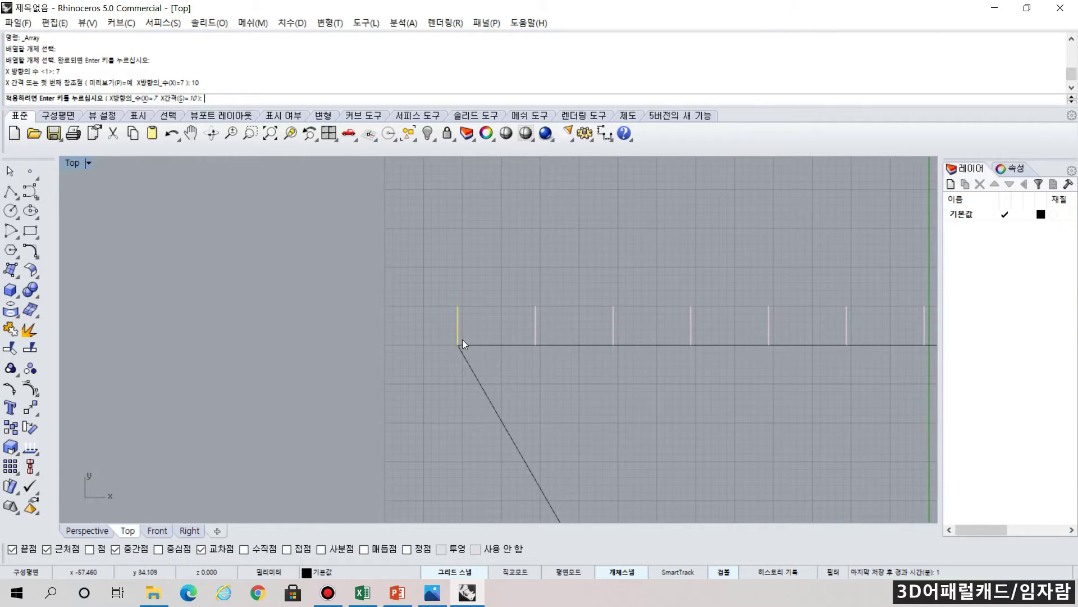
# - Draw a circle centred on the triangle's upper-left corner with its radius reaching the upper-right corner
pyautogui.click(10, 211)
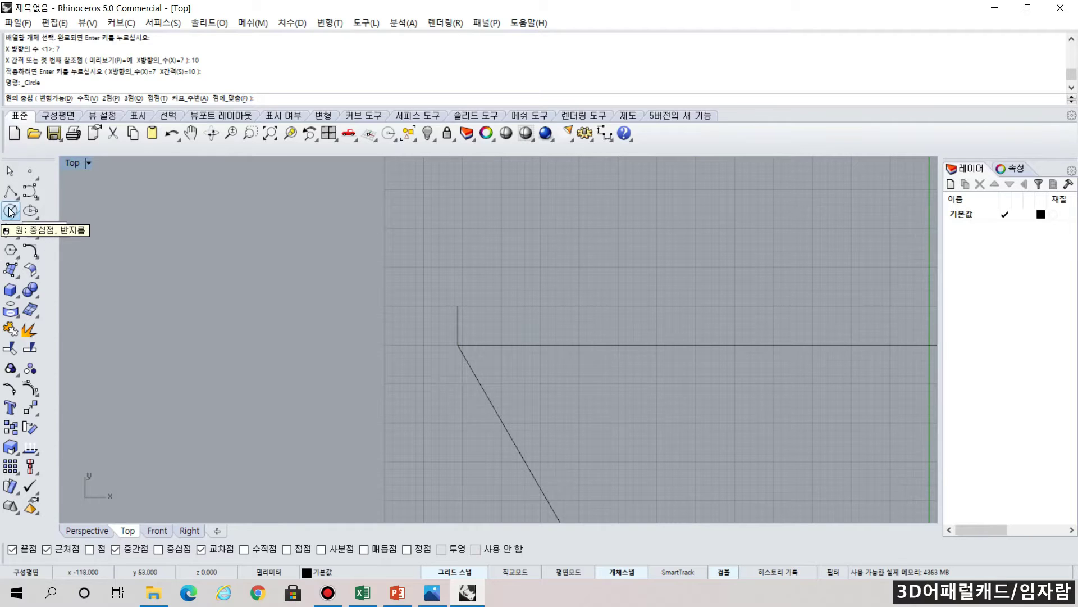
pyautogui.click(28, 84)
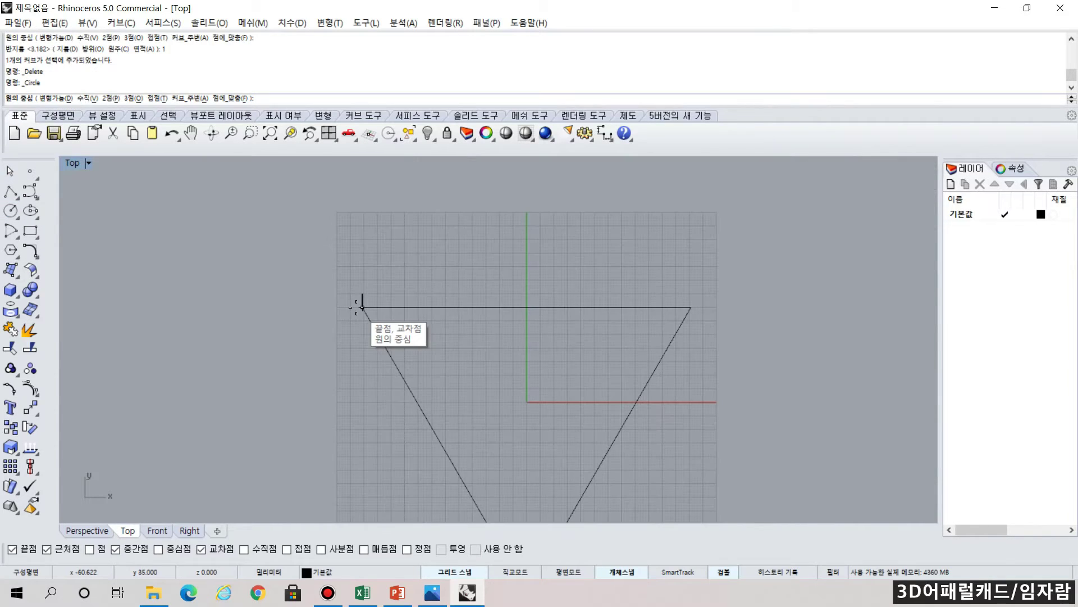
pyautogui.click(359, 307)
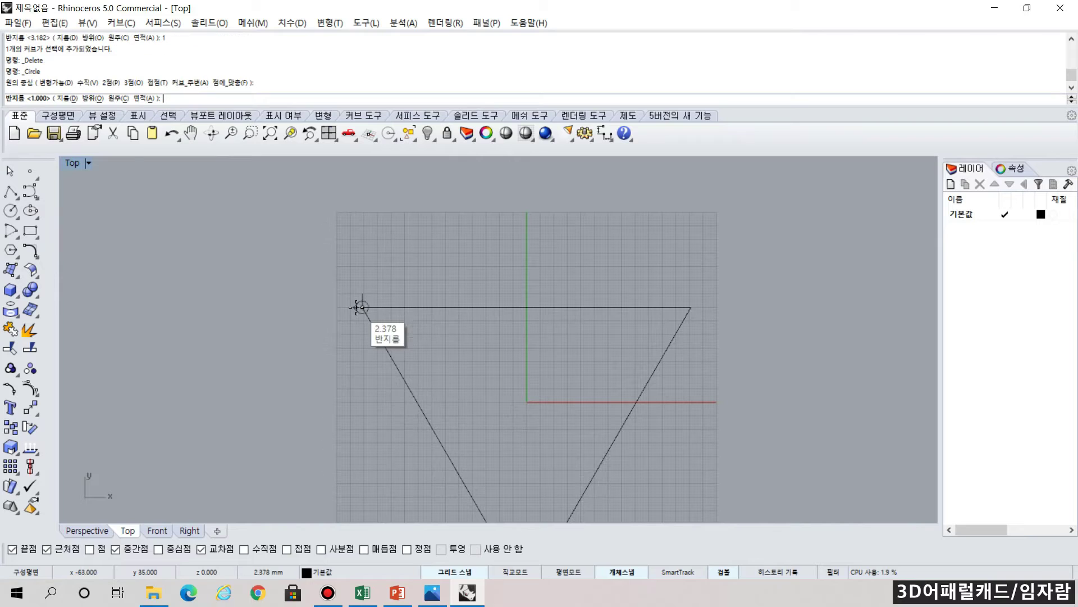
pyautogui.click(691, 307)
pyautogui.scroll(-3, 689, 305)
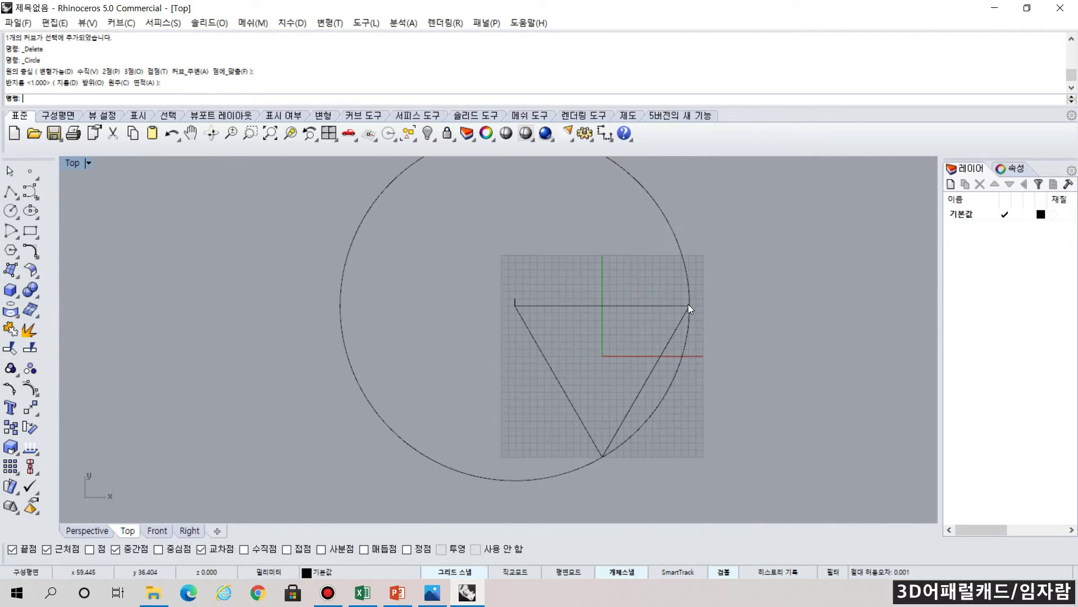
pyautogui.scroll(5, 555, 309)
pyautogui.scroll(-3, 555, 309)
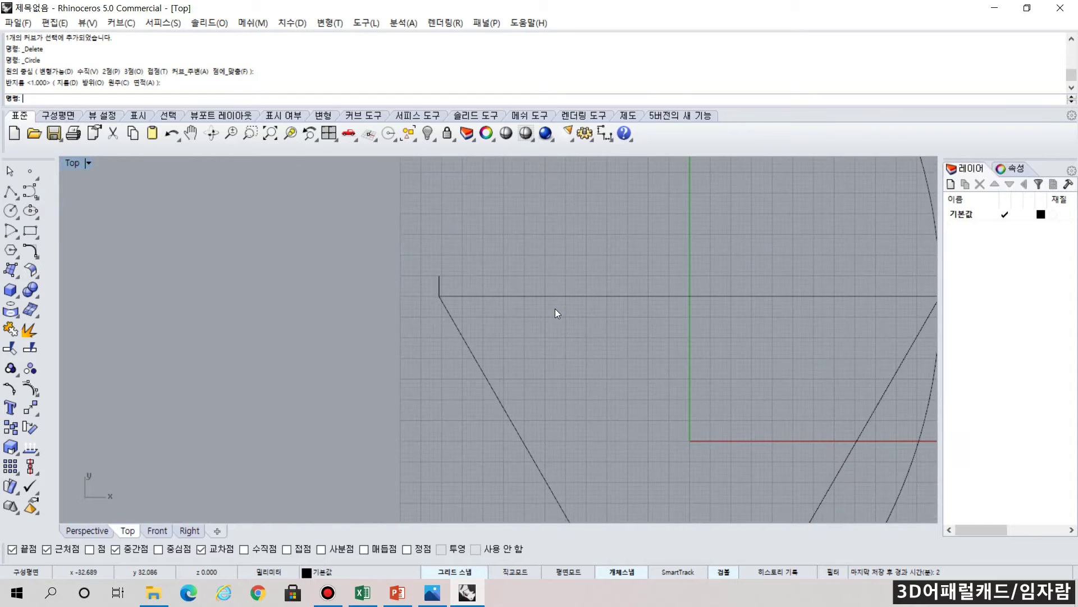
pyautogui.press('Escape')
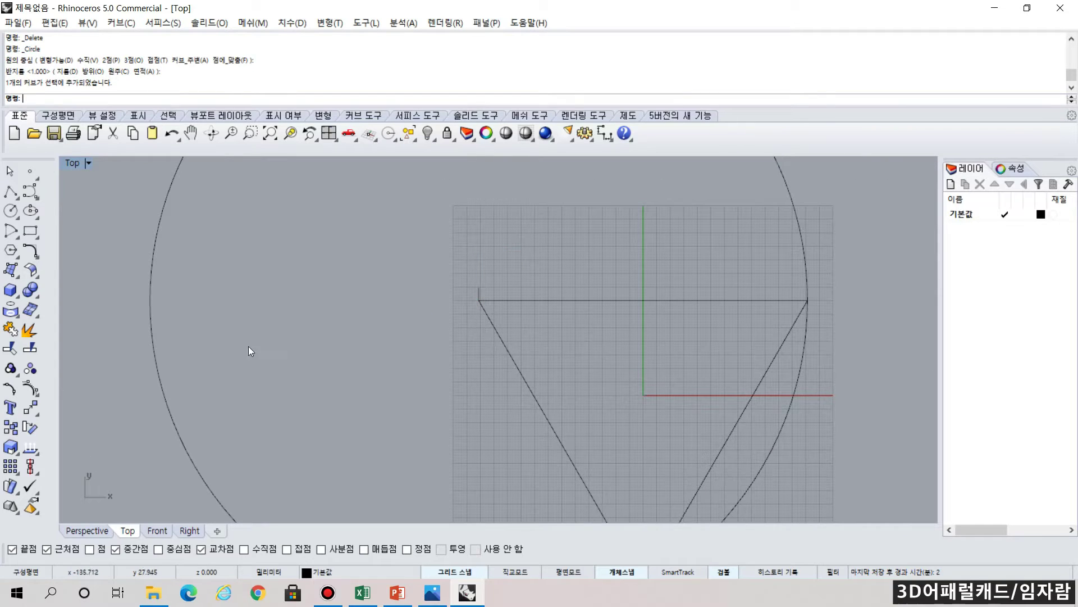
# - Array the short vertical line at the triangle's upper-left corner along X with 7 items at 10 mm spacing
pyautogui.click(10, 466)
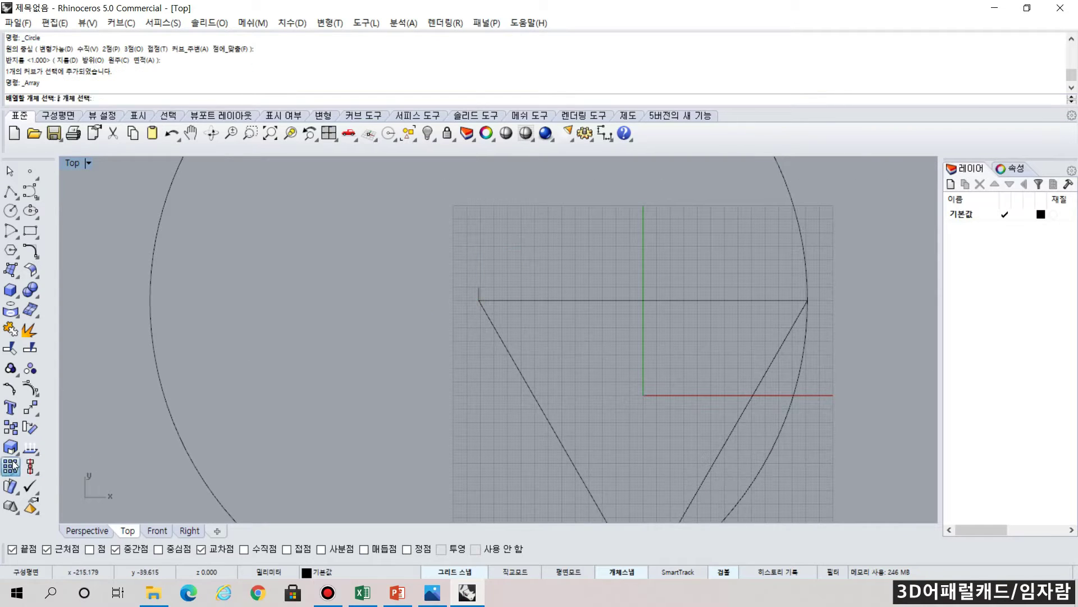
pyautogui.click(480, 290)
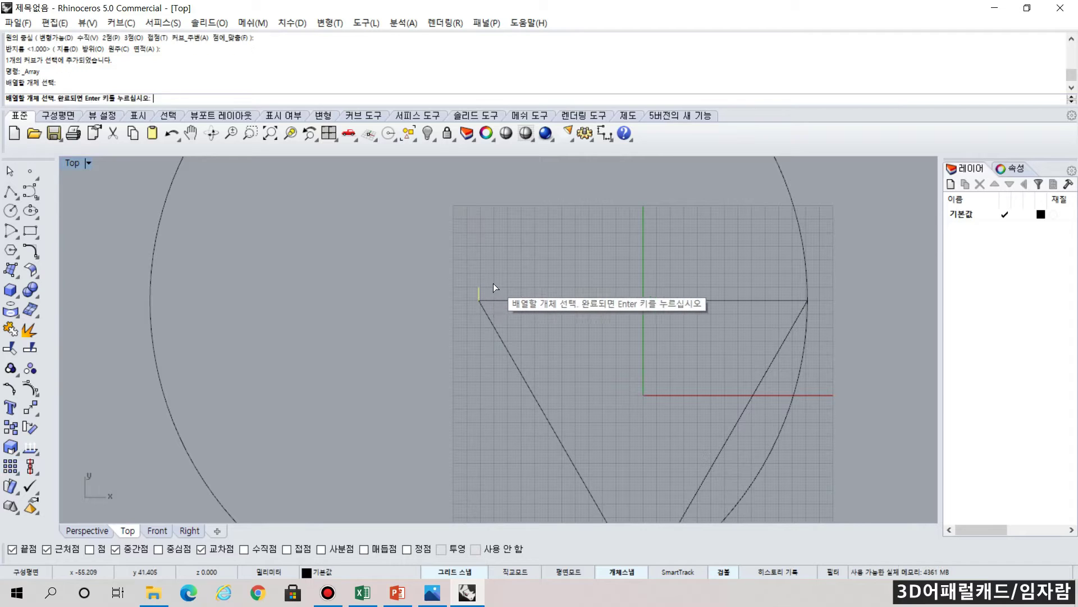
pyautogui.press('Return')
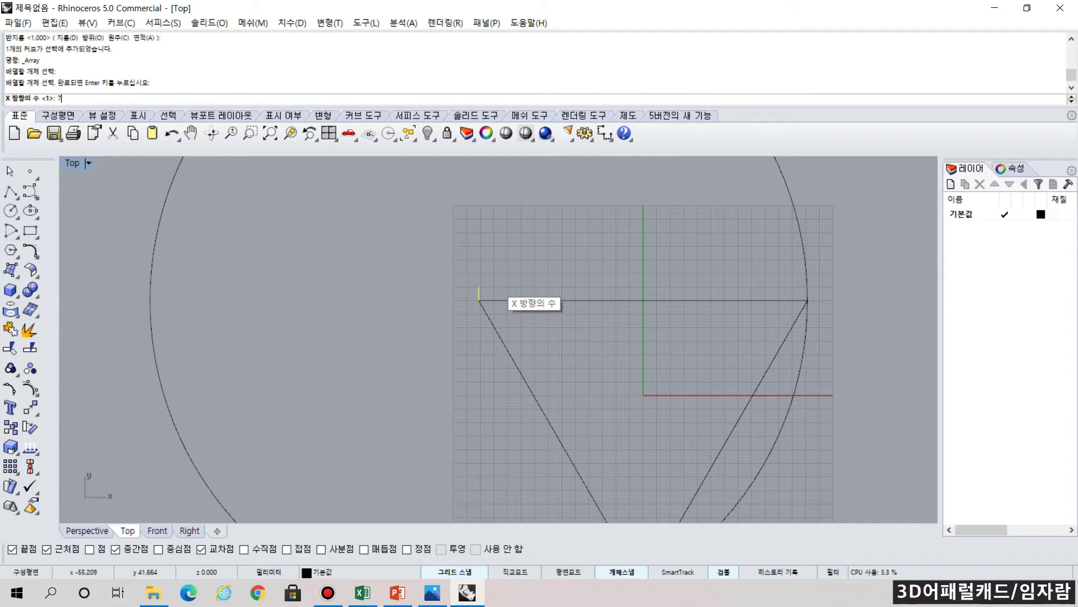
pyautogui.write('7')
pyautogui.press('Return')
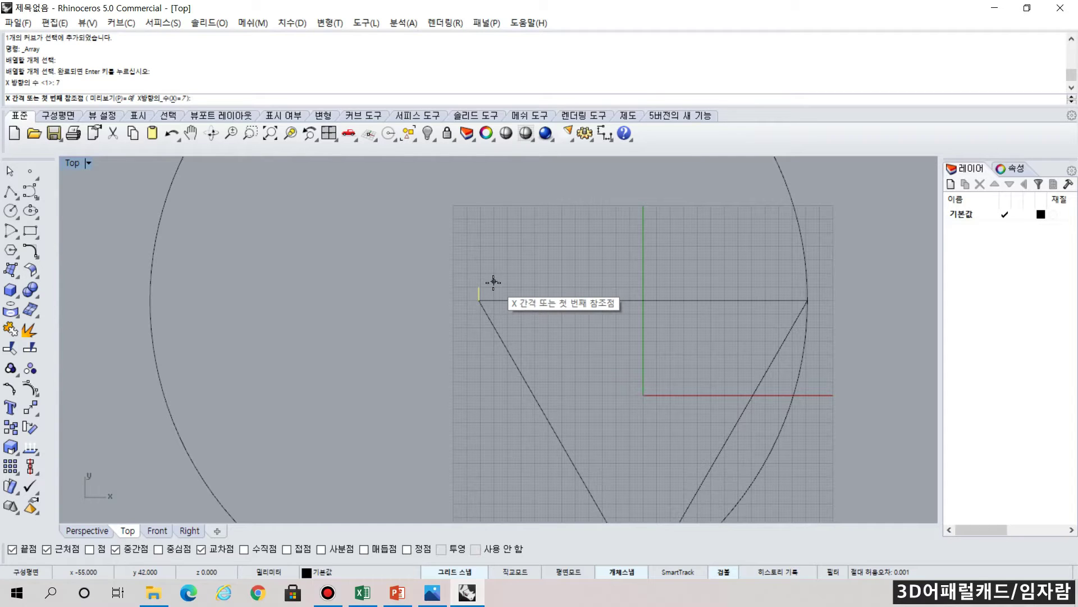
pyautogui.write('10')
pyautogui.press('Return')
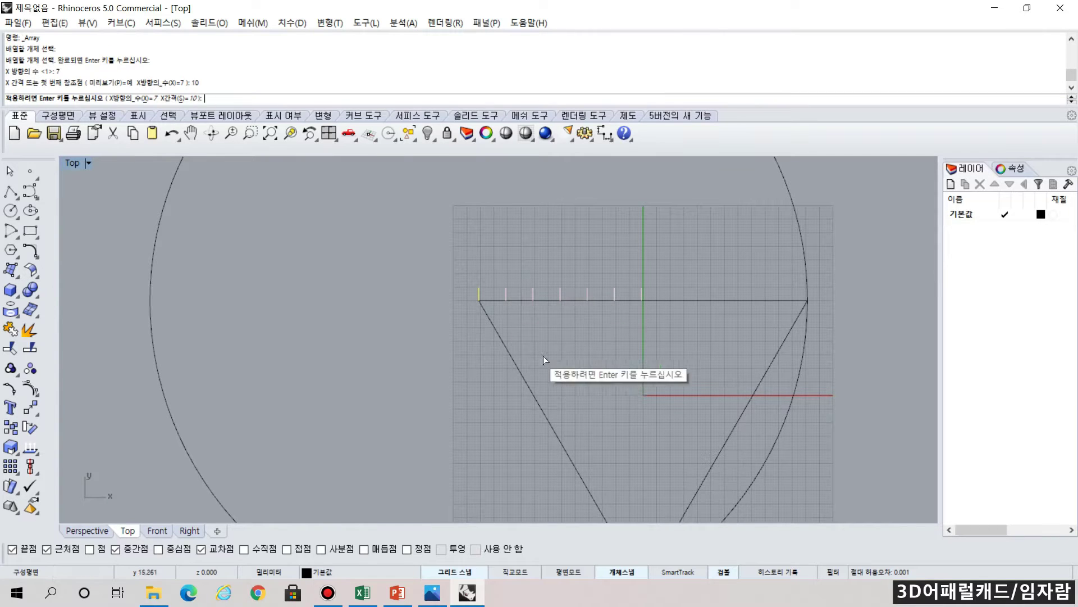
pyautogui.scroll(-2, 807, 359)
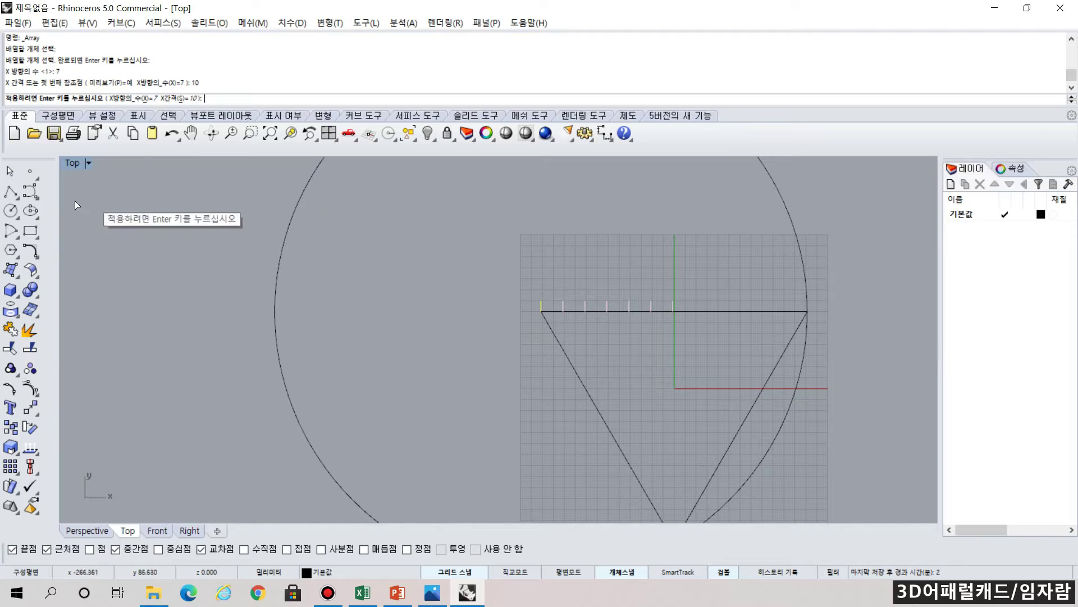
pyautogui.press('Return')
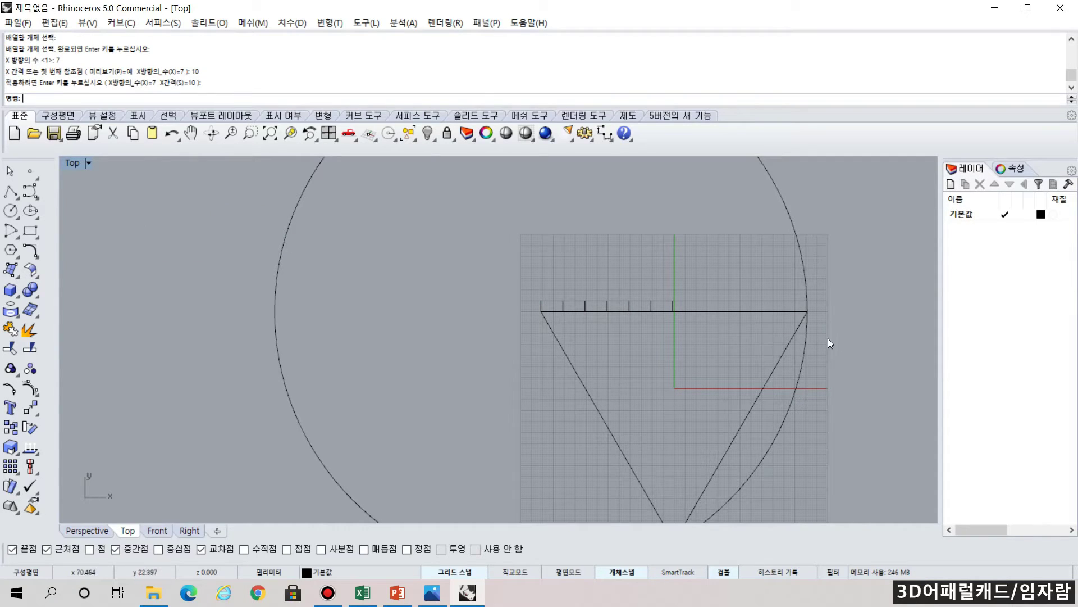
# - Draw a circle centred on the triangle's bottom vertex with its radius reaching the upper-left corner
pyautogui.scroll(-2, 728, 394)
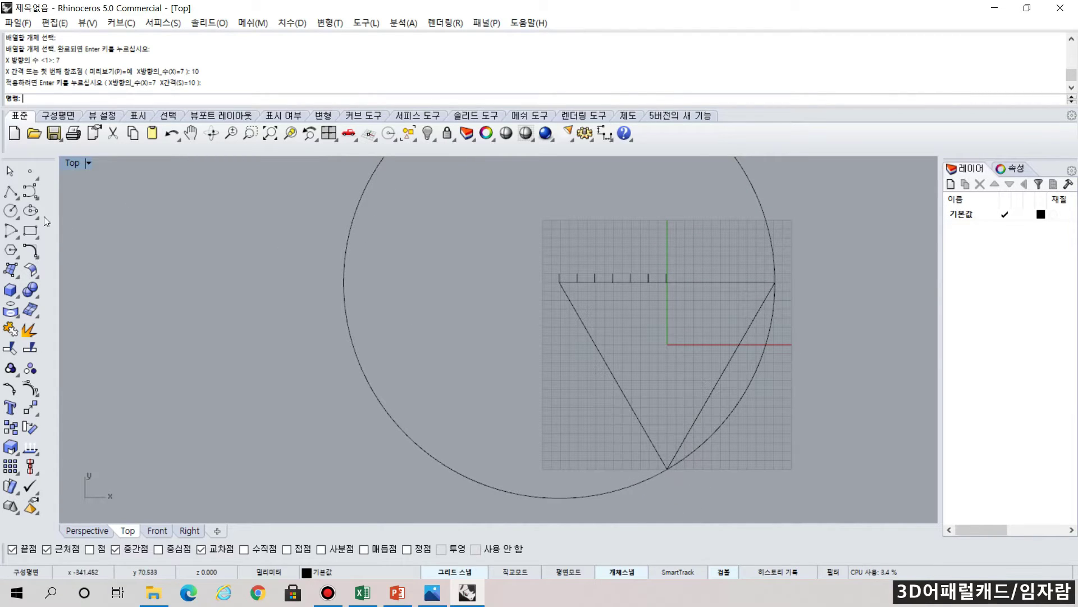
pyautogui.click(10, 211)
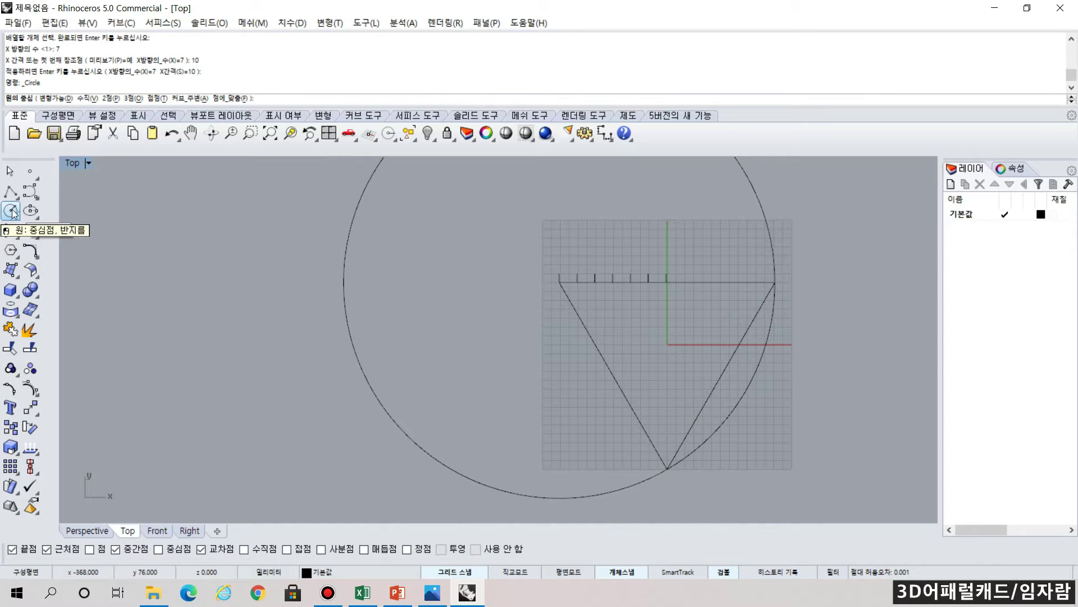
pyautogui.click(668, 466)
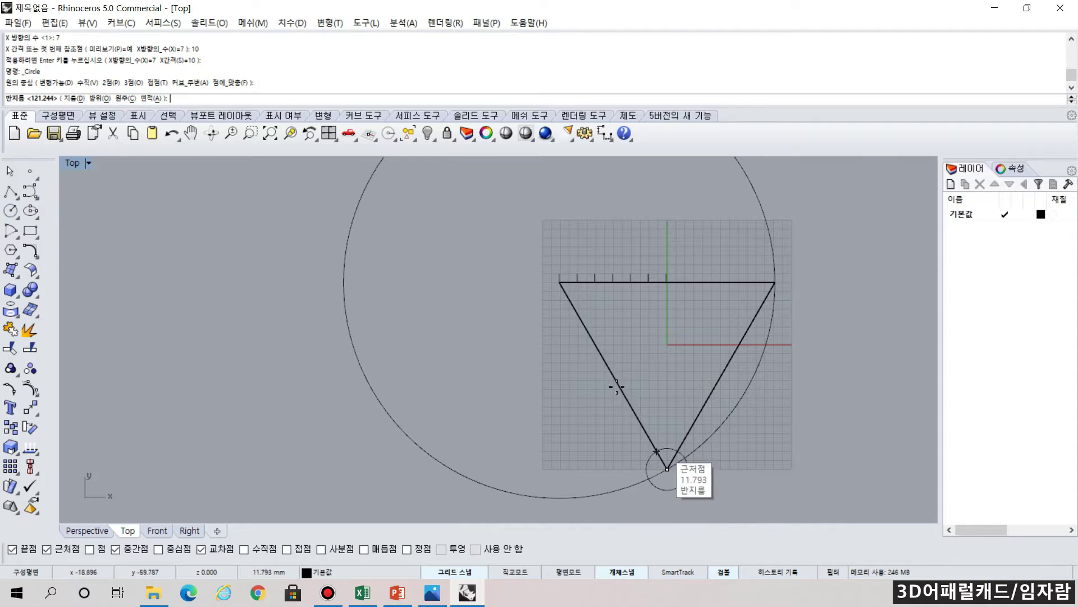
pyautogui.click(559, 282)
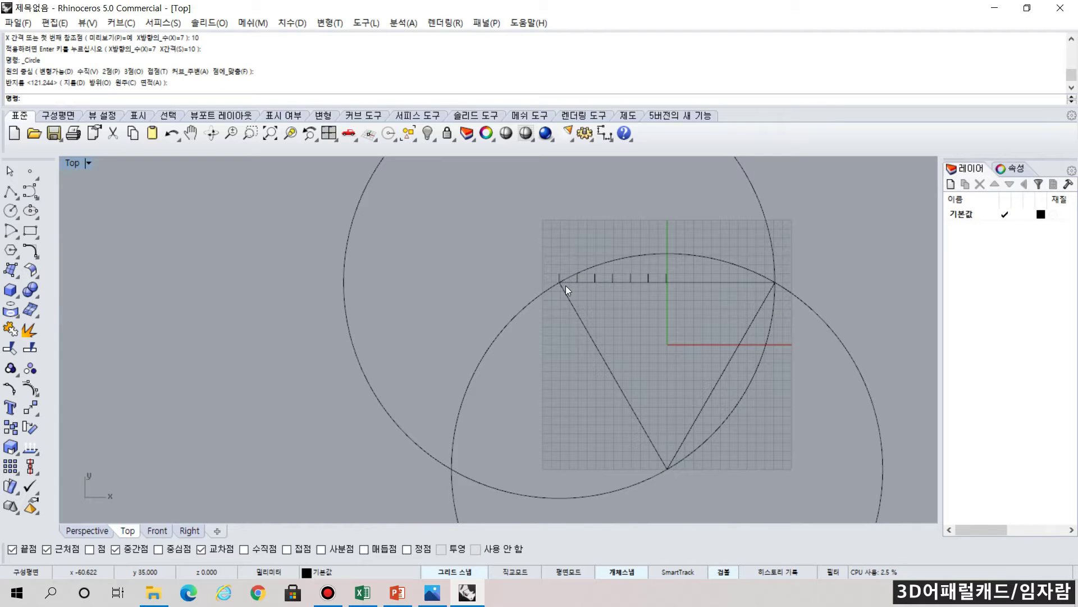
# - Offset the circle centred on the triangle's bottom vertex outward by 5 mm
pyautogui.scroll(-2, 565, 285)
pyautogui.moveTo(663, 393)
pyautogui.mouseDown(button='right')
pyautogui.moveTo(646, 332)
pyautogui.moveTo(549, 284)
pyautogui.mouseUp(button='right')
pyautogui.scroll(-1, 548, 284)
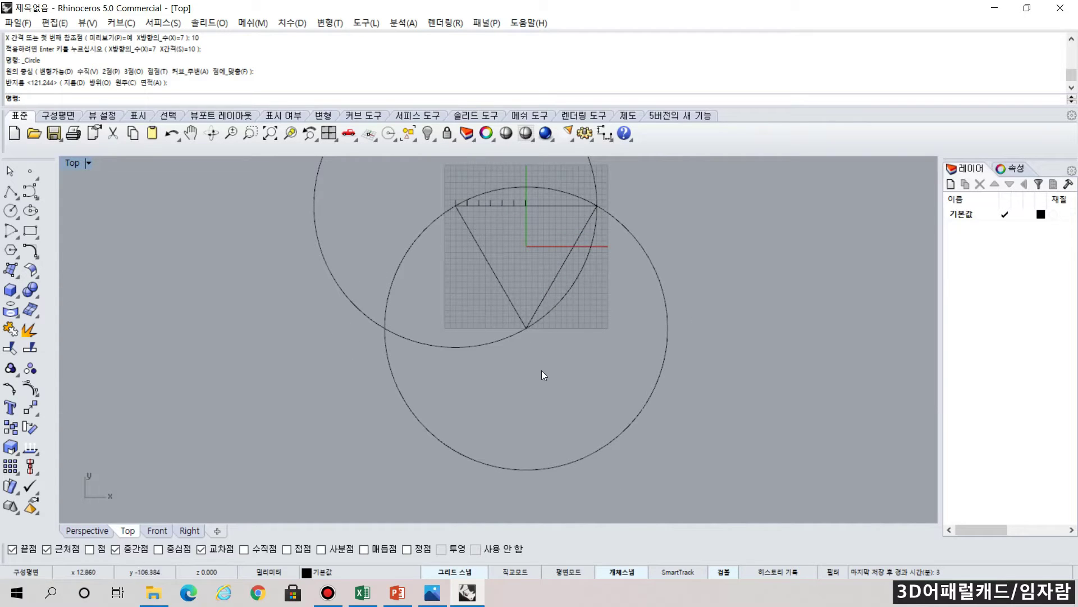
pyautogui.click(37, 258)
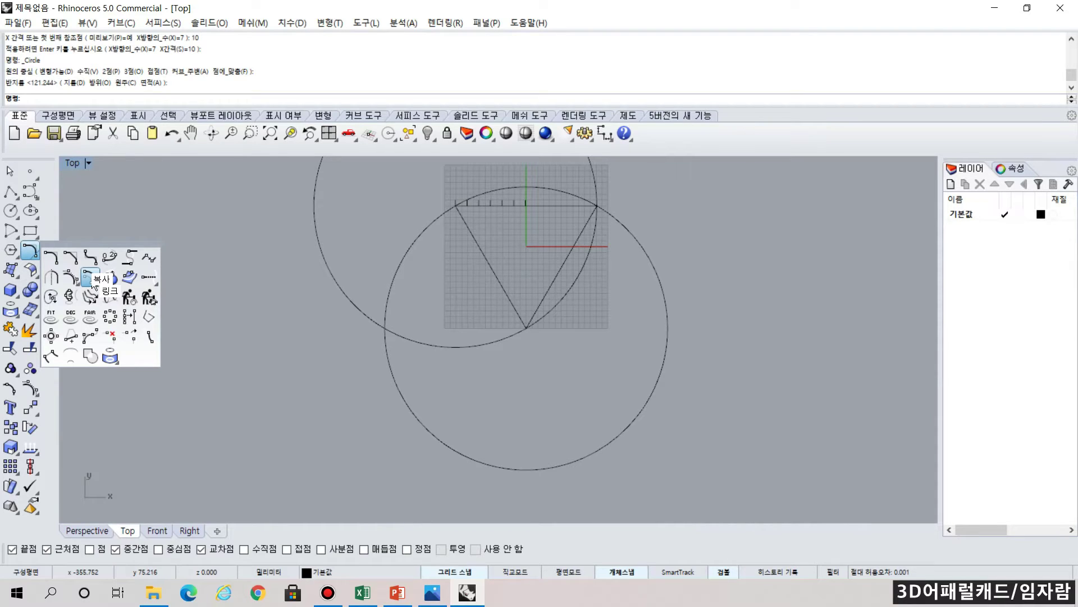
pyautogui.click(93, 284)
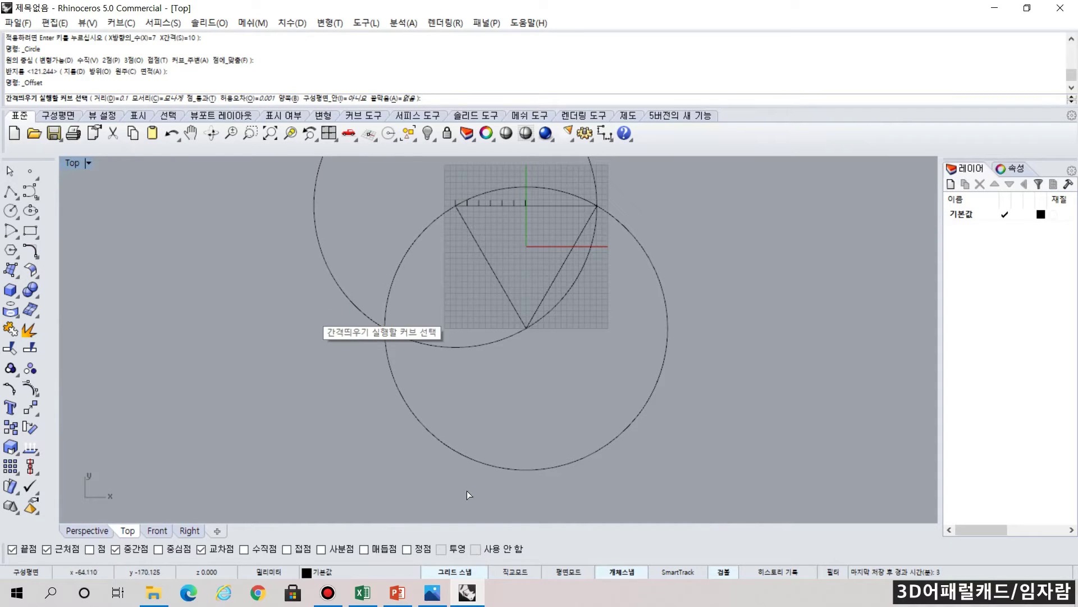
pyautogui.click(522, 470)
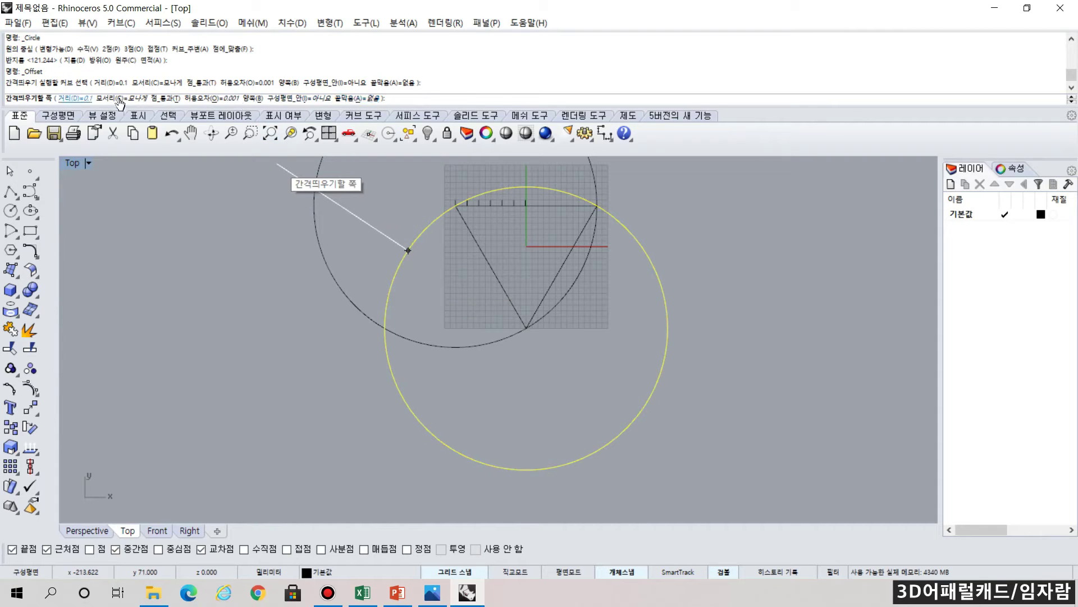
pyautogui.write('5')
pyautogui.press('Return')
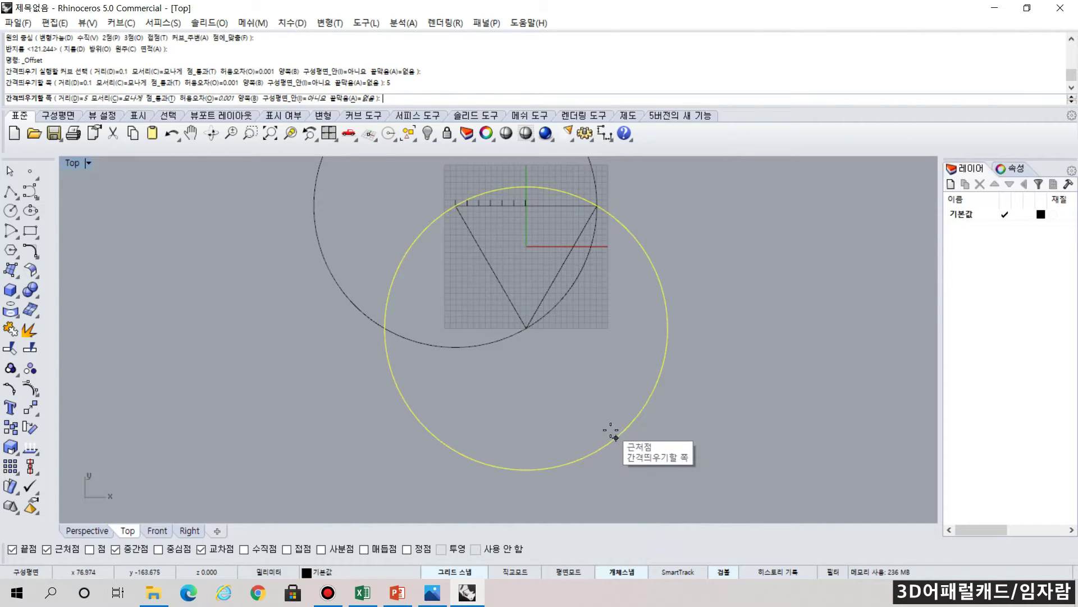
pyautogui.scroll(4, 610, 429)
pyautogui.scroll(2, 610, 429)
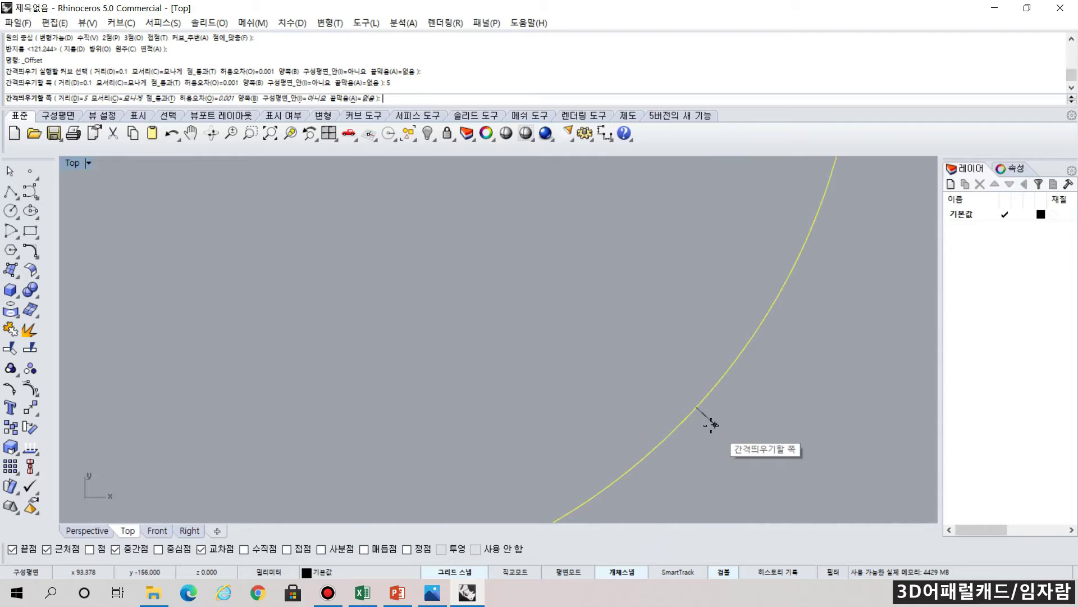
pyautogui.click(680, 461)
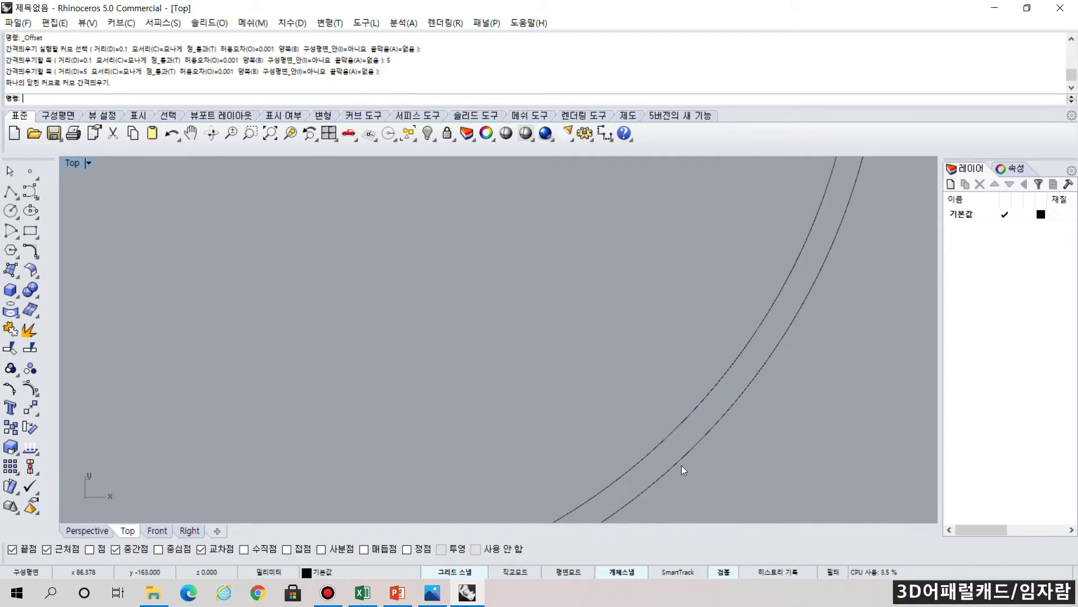
# - Draw a 10 mm radius circle centred on the triangle's upper-left corner, reaching the base of the second short vertical line
pyautogui.scroll(-5, 682, 463)
pyautogui.scroll(-2, 682, 463)
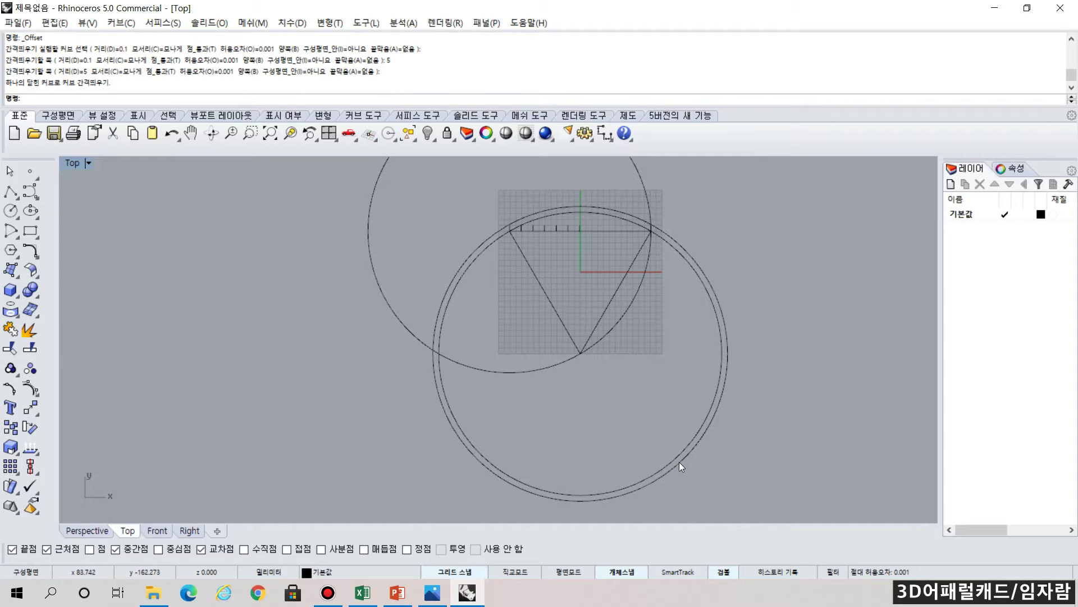
pyautogui.scroll(5, 505, 222)
pyautogui.scroll(3, 513, 226)
pyautogui.scroll(-1, 643, 348)
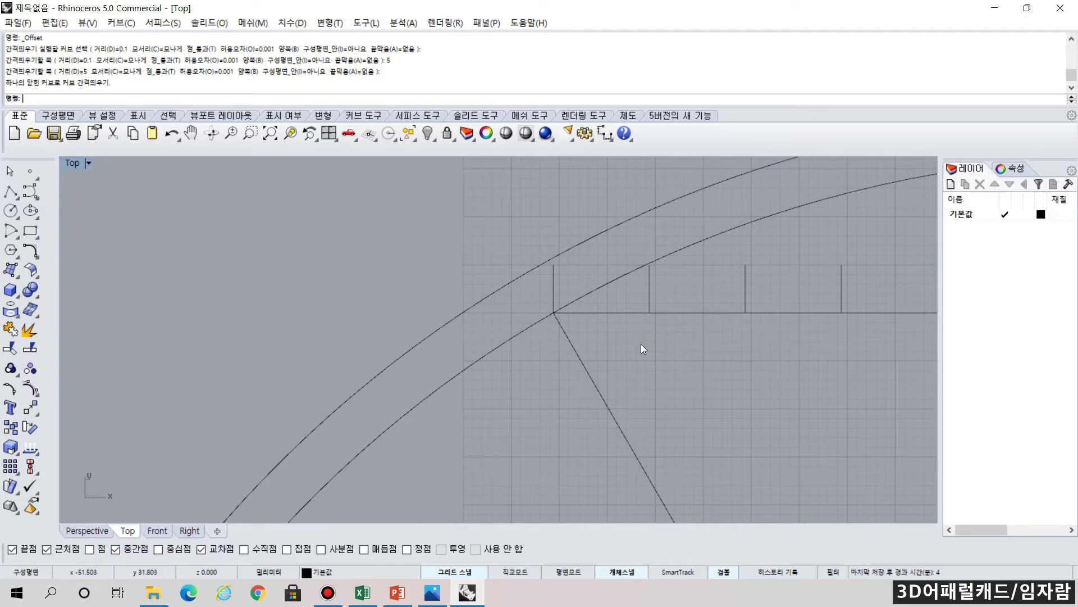
pyautogui.click(14, 211)
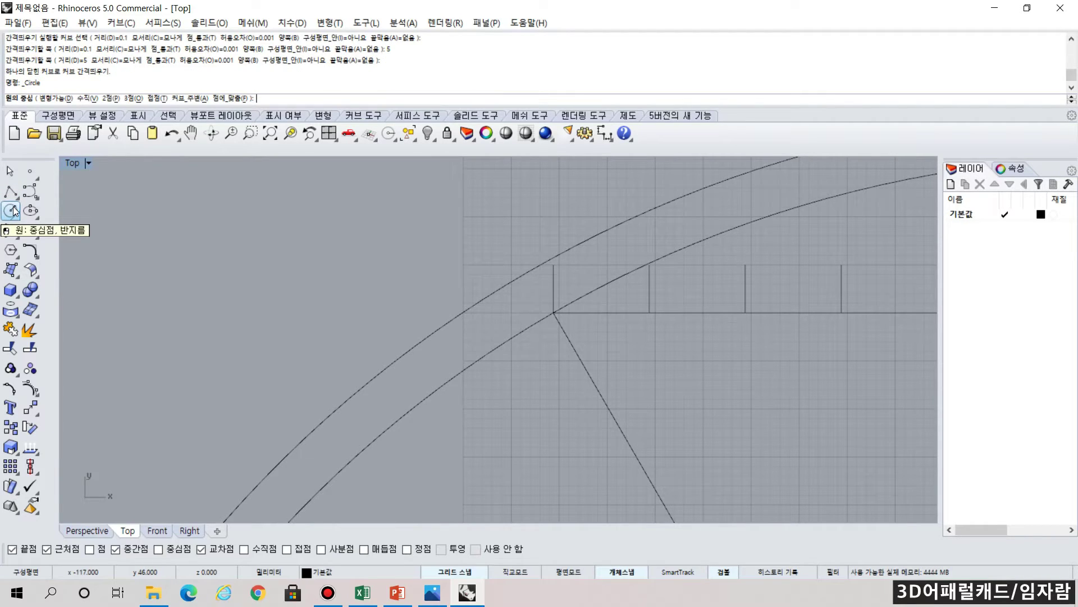
pyautogui.click(553, 313)
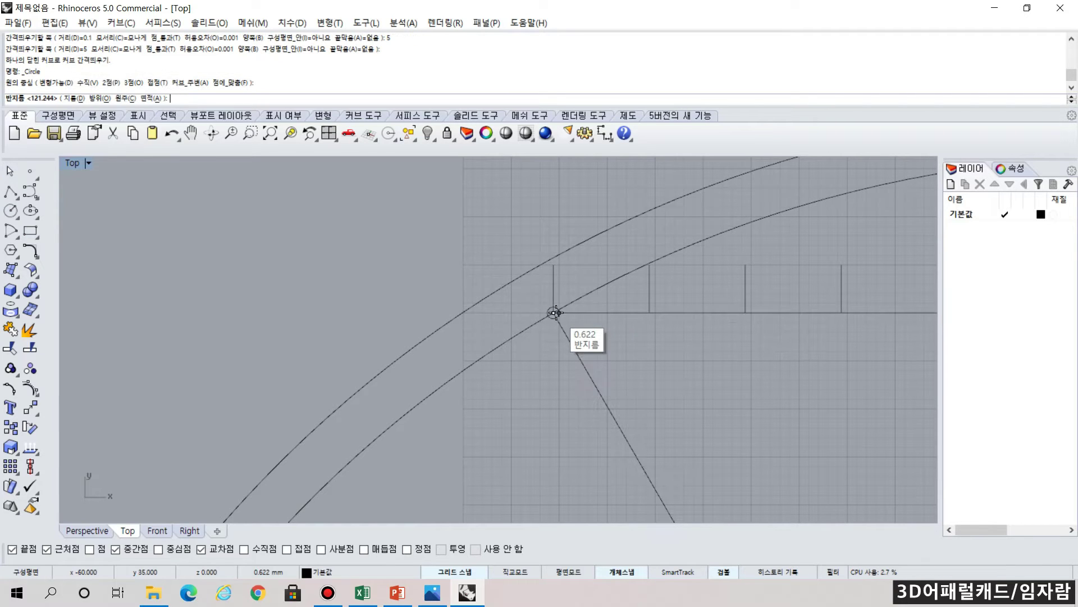
pyautogui.click(649, 314)
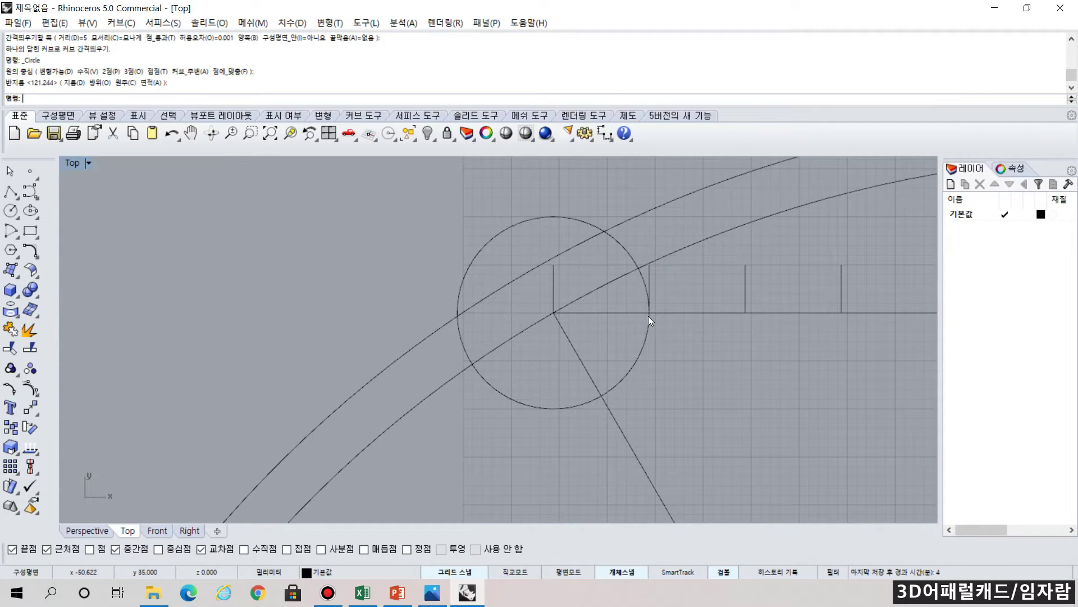
# - Draw a circle centred where the small circle's lower left crosses the inner large arc, reaching the base of the third short vertical line
pyautogui.click(11, 211)
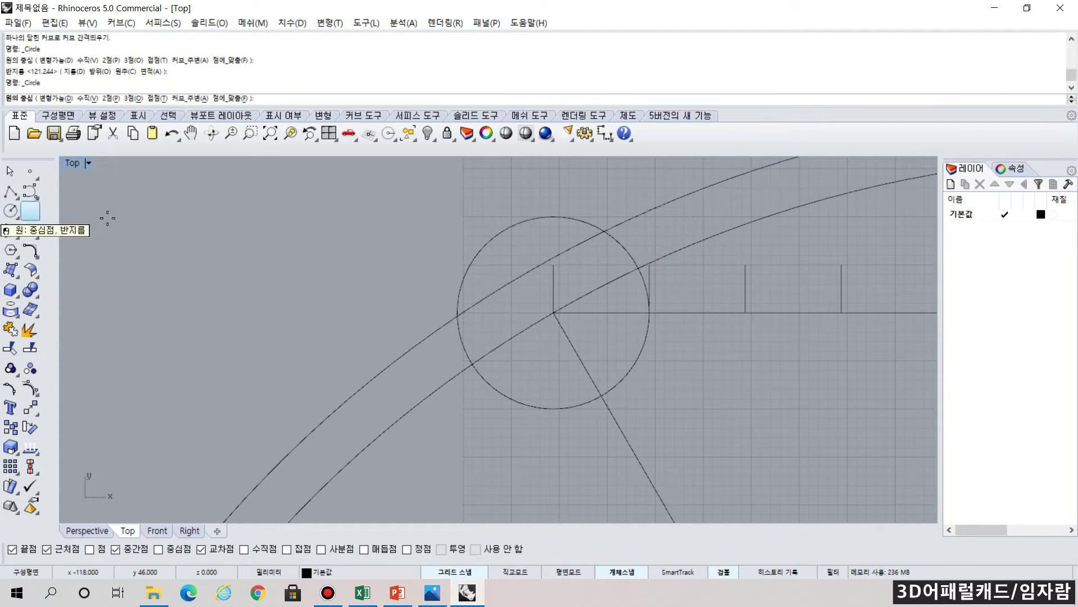
pyautogui.hotkey('ctrl', 'z')
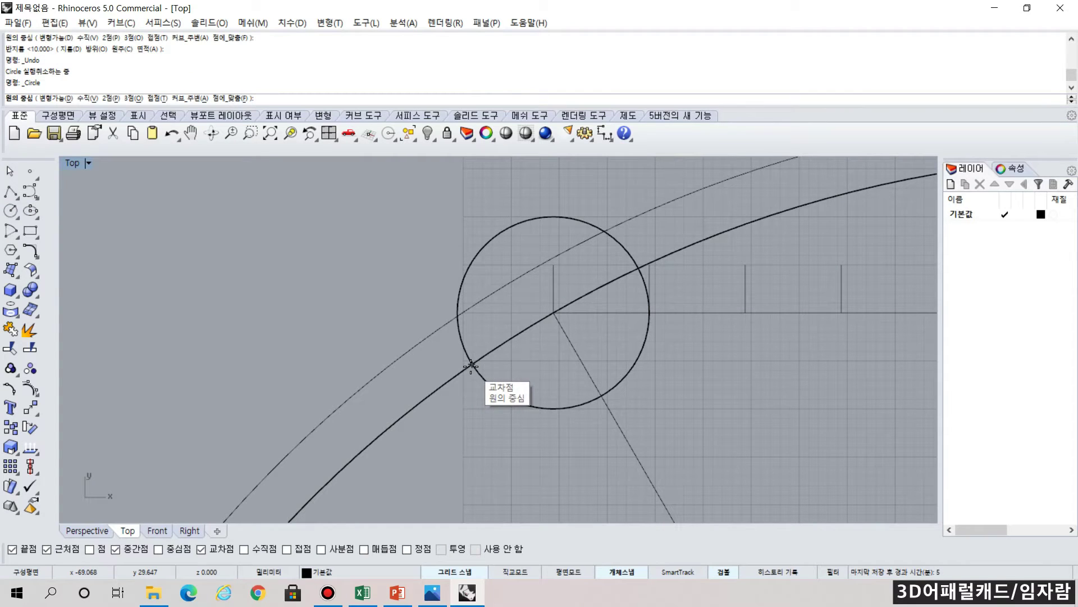
pyautogui.click(472, 365)
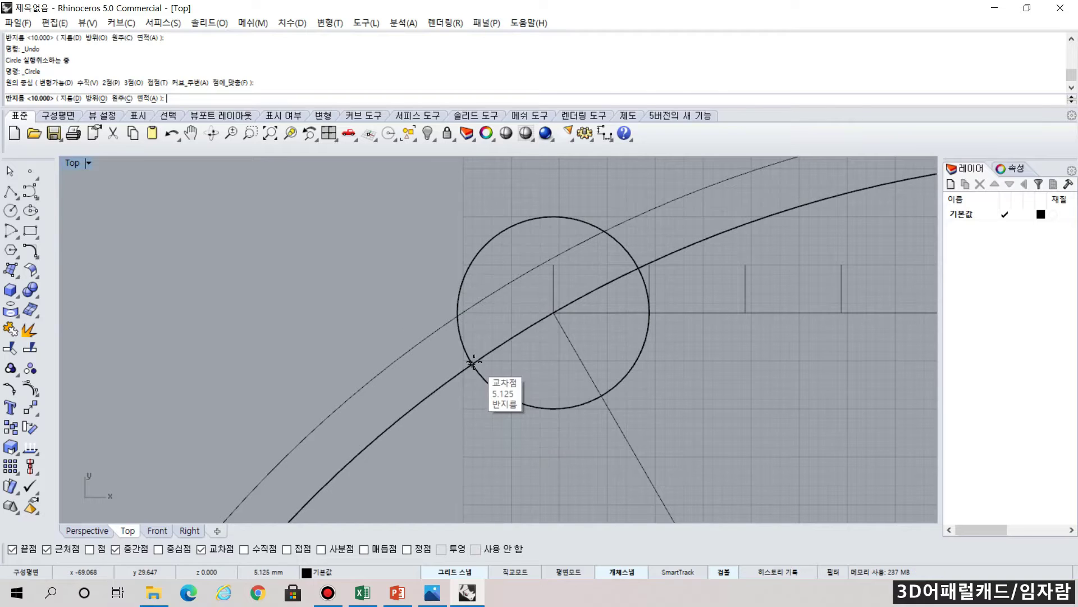
pyautogui.click(746, 311)
# - Using all curves as cutting objects, trim the two lower concentric circles outside the upper large circle and that circle's lower arc inside them
pyautogui.scroll(-7, 746, 312)
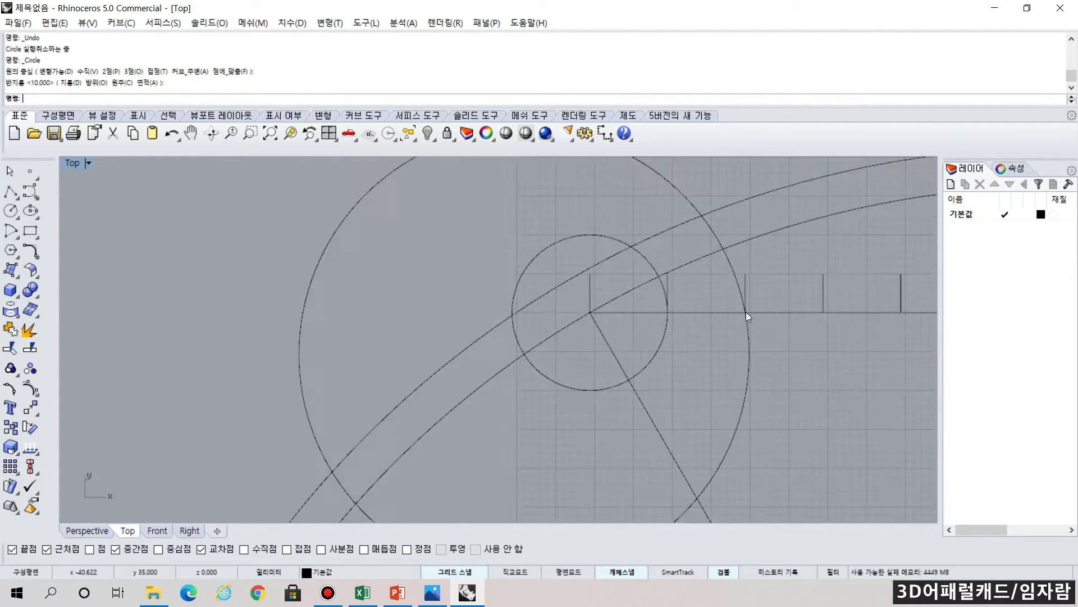
pyautogui.scroll(4, 746, 312)
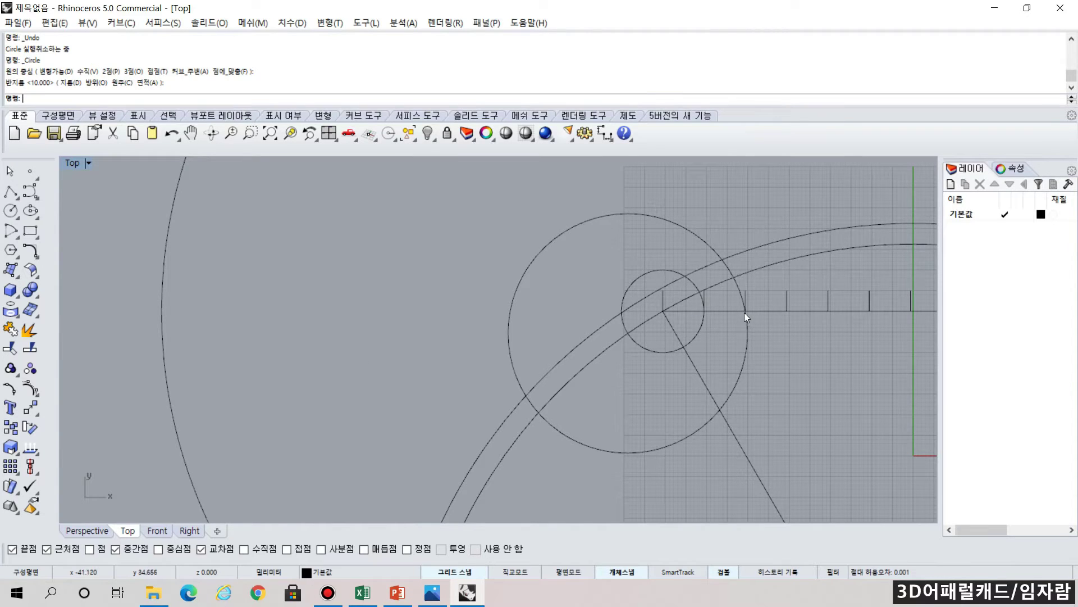
pyautogui.scroll(-5, 744, 312)
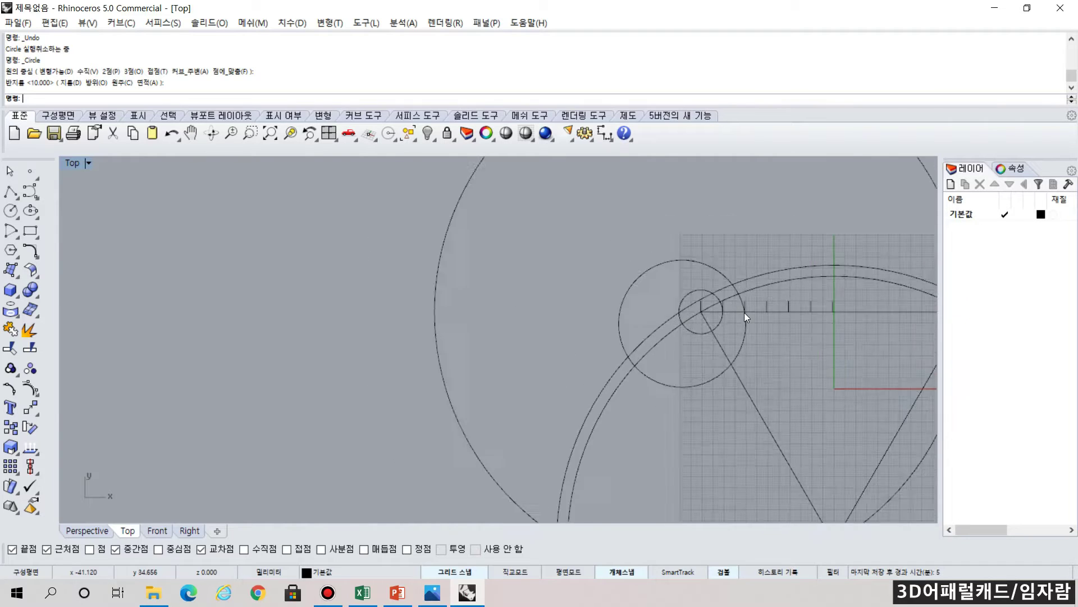
pyautogui.moveTo(741, 325); pyautogui.dragTo(643, 355, button='right')
pyautogui.scroll(-2, 643, 355)
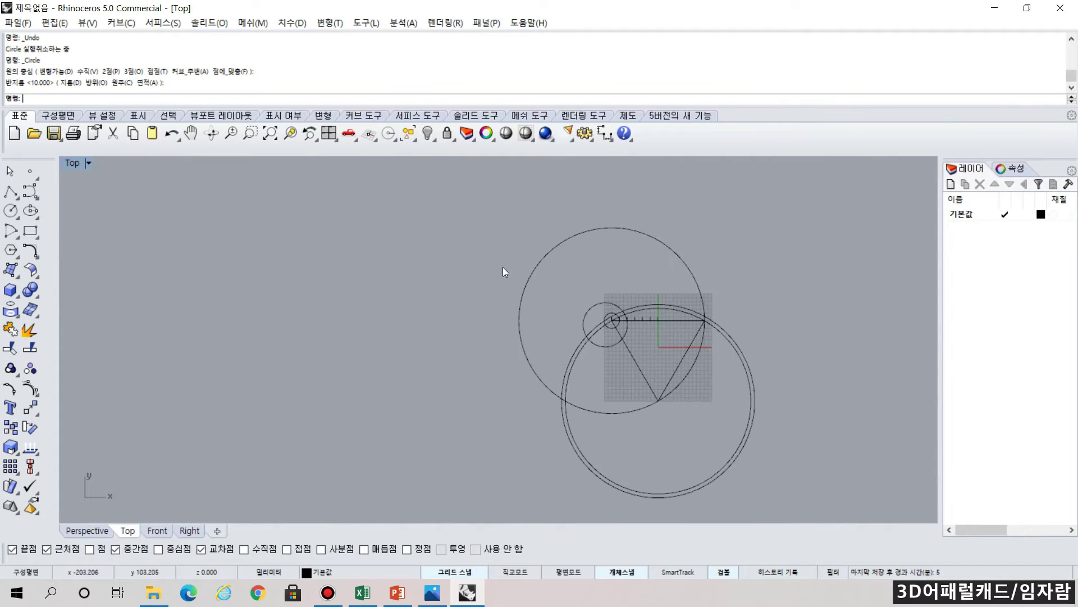
pyautogui.click(12, 351)
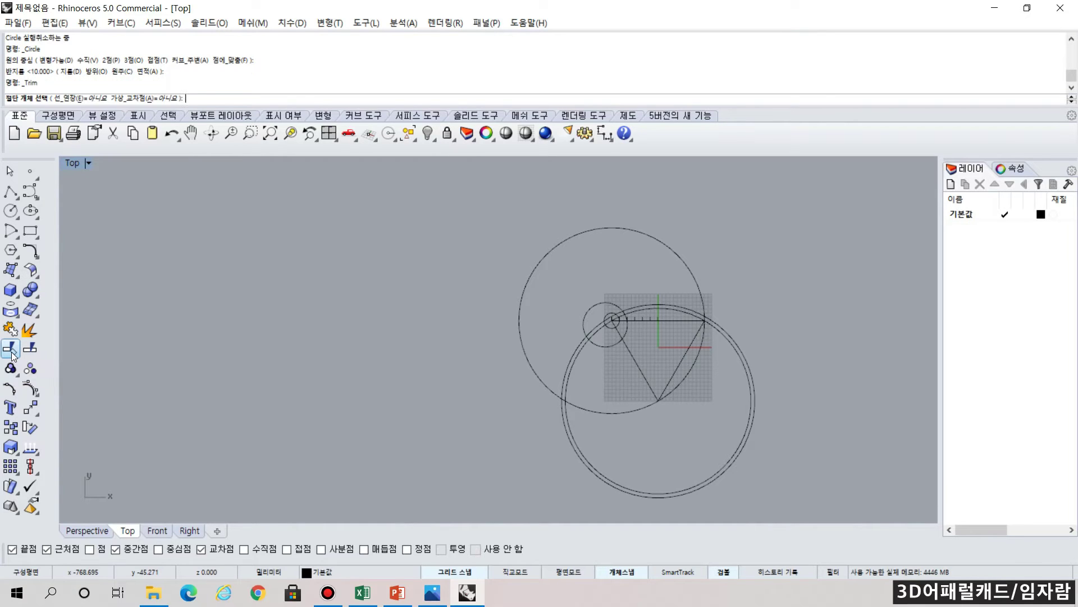
pyautogui.moveTo(454, 188)
pyautogui.mouseDown()
pyautogui.moveTo(686, 301)
pyautogui.moveTo(789, 504)
pyautogui.mouseUp()
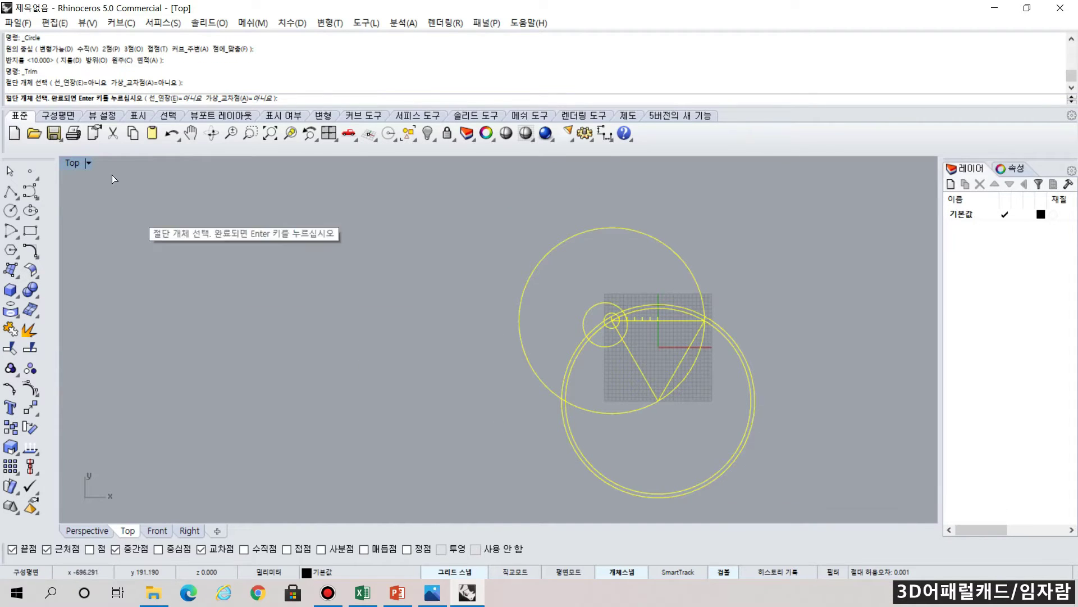
pyautogui.press('Return')
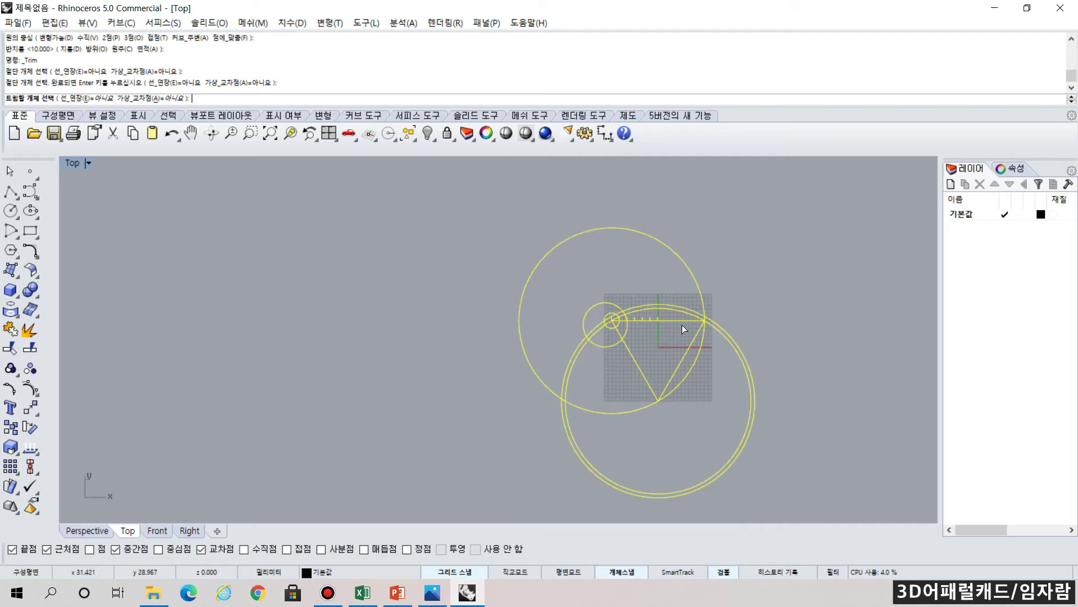
pyautogui.scroll(4, 682, 325)
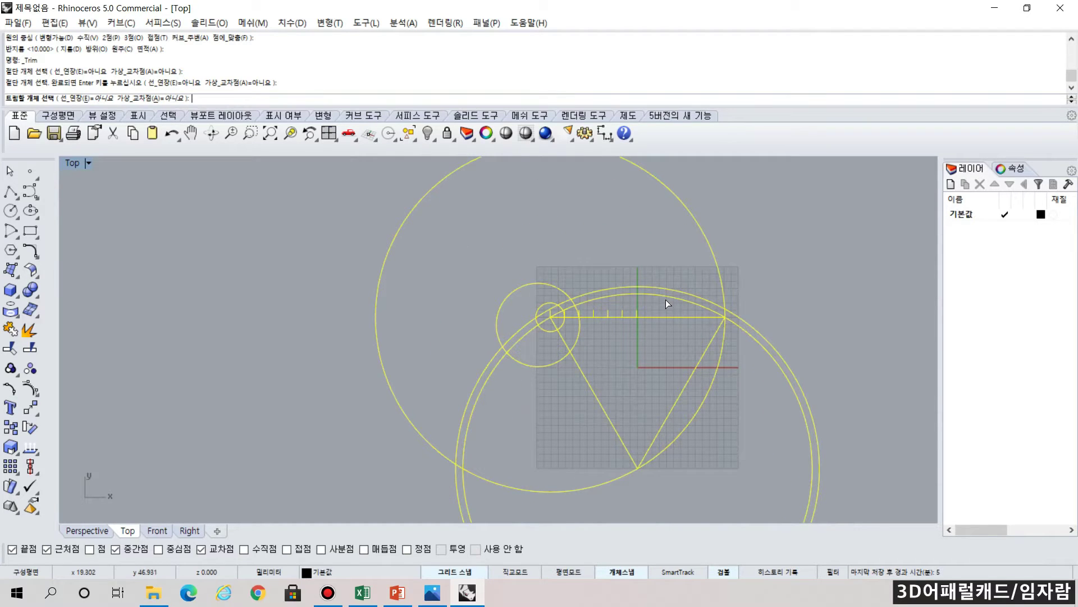
pyautogui.click(704, 398)
pyautogui.click(790, 382)
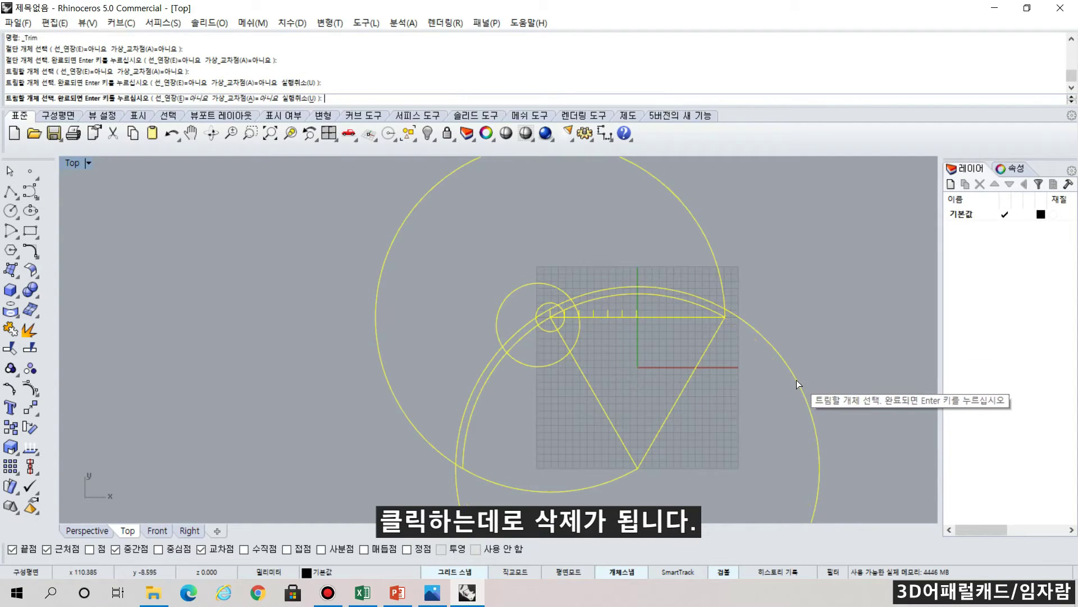
pyautogui.click(796, 380)
pyautogui.click(551, 493)
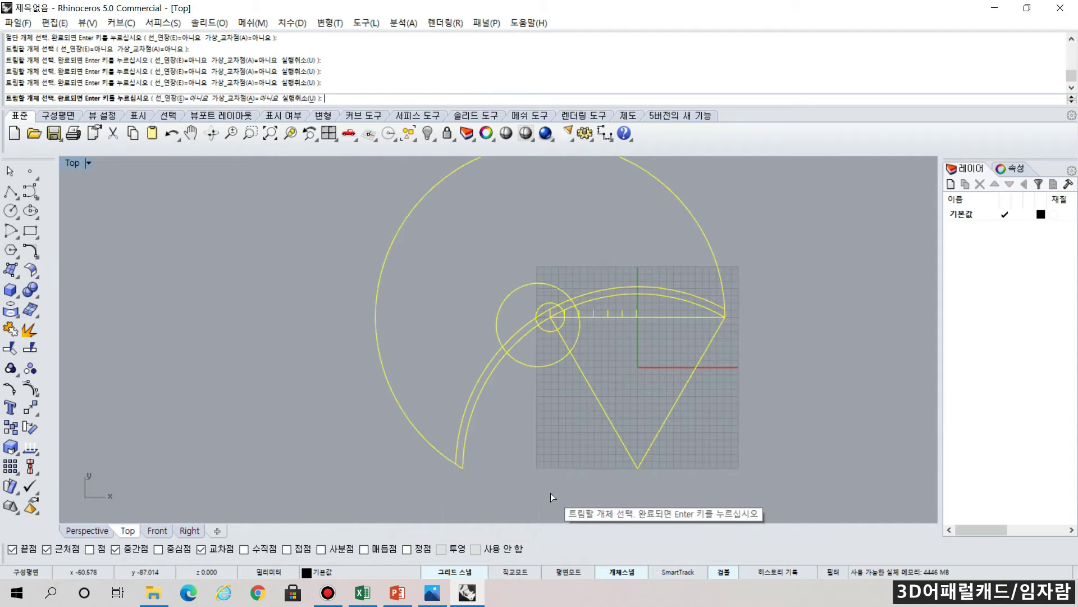
# - Trim the medium circle's lower arc, the inner concentric arc below it, and the pieces between the medium and small circles at lower left
pyautogui.click(548, 364)
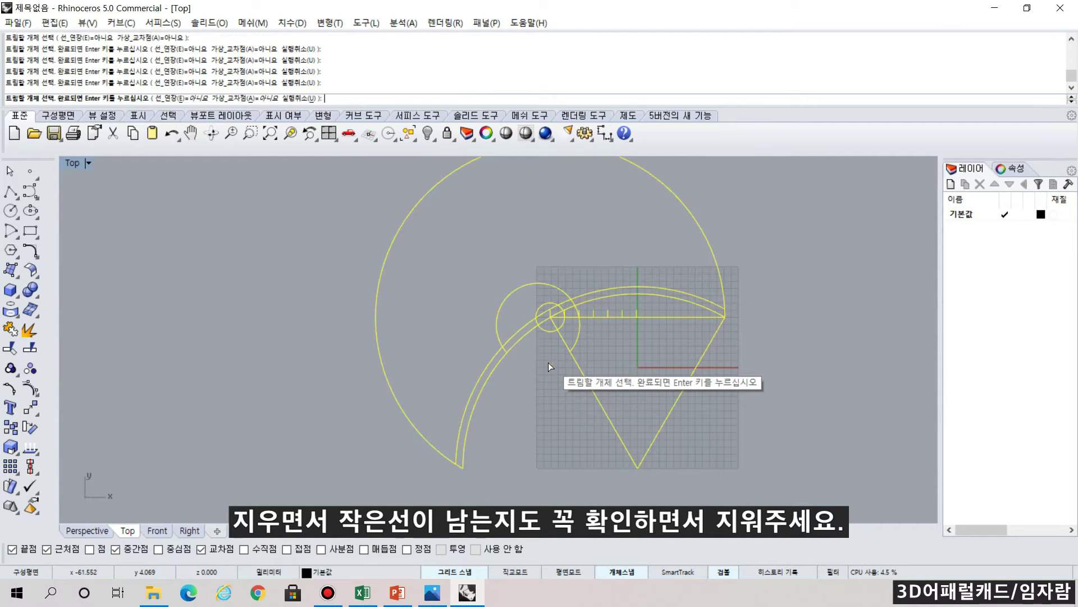
pyautogui.click(485, 383)
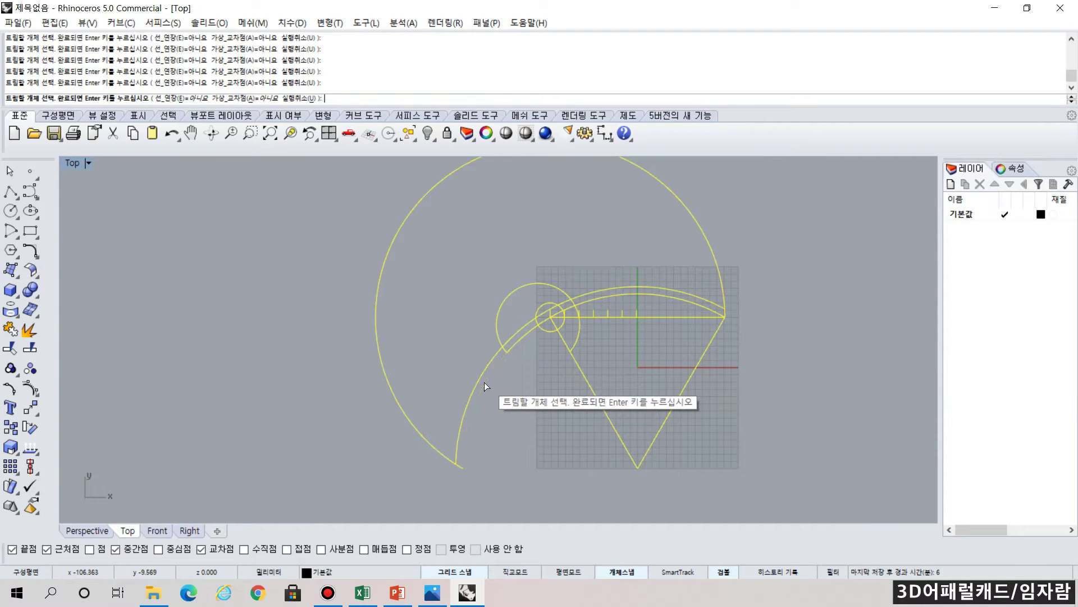
pyautogui.click(515, 336)
pyautogui.click(505, 351)
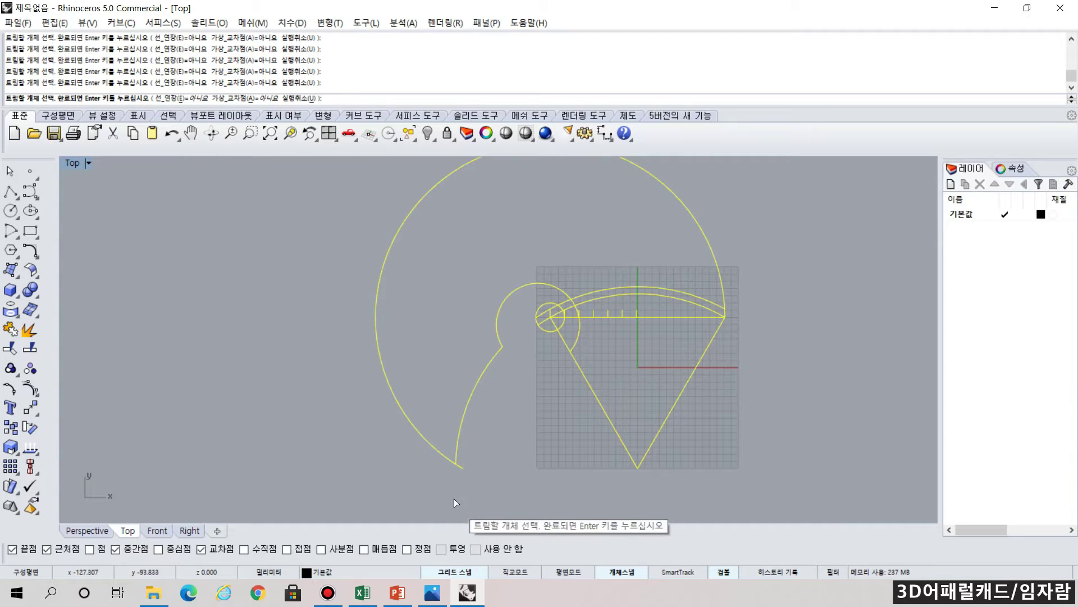
# - Trim away the short vertical lines beyond the second one and both concentric arcs to the right of the medium circle
pyautogui.scroll(3, 570, 289)
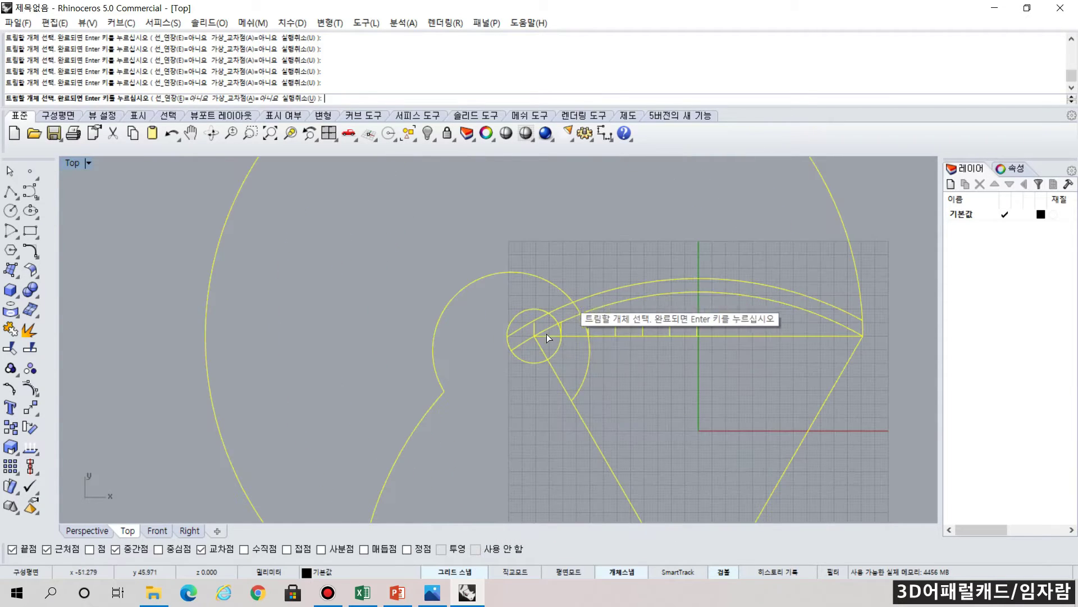
pyautogui.click(618, 326)
pyautogui.click(641, 325)
pyautogui.click(669, 327)
pyautogui.click(697, 325)
pyautogui.click(706, 293)
pyautogui.click(710, 279)
# - Trim away the concentric arc pieces inside the medium circle and the small circle's outline except its sliver above the triangle's top edge
pyautogui.scroll(3, 562, 333)
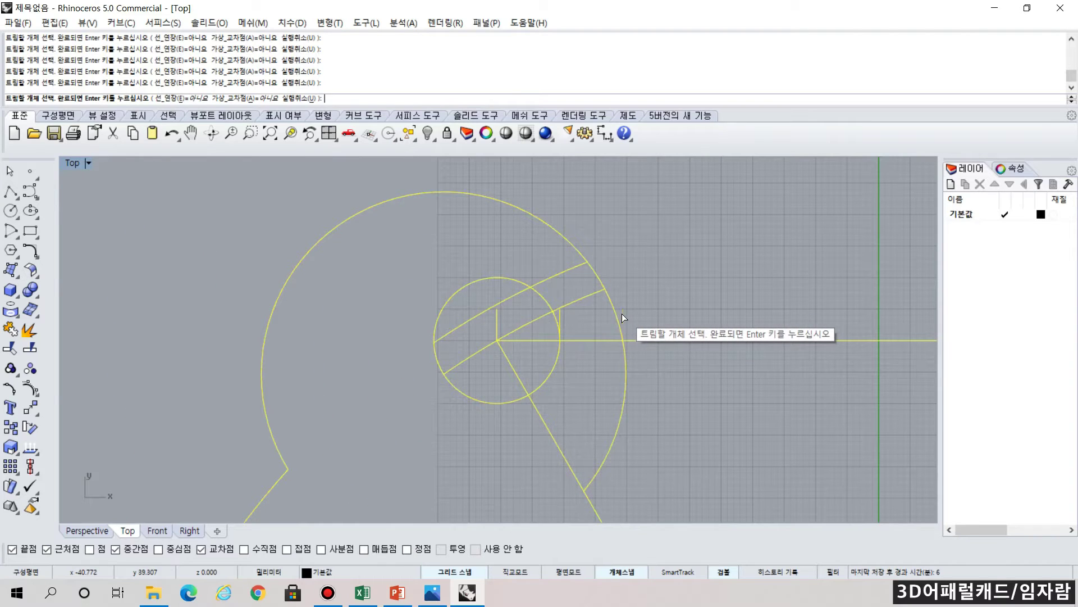
pyautogui.click(563, 272)
pyautogui.click(514, 295)
pyautogui.click(470, 355)
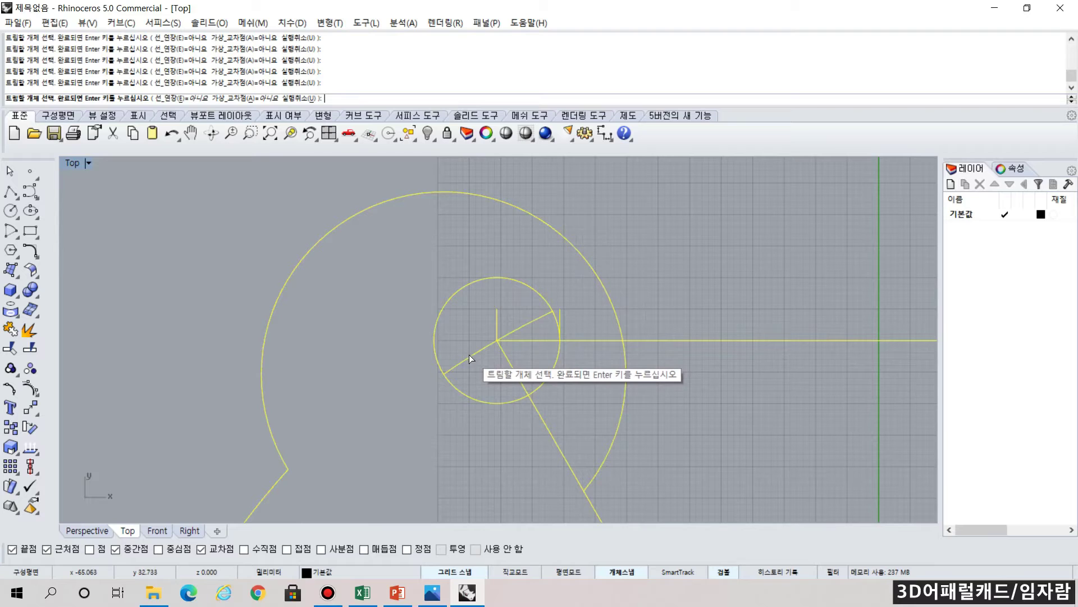
pyautogui.click(527, 325)
pyautogui.click(482, 281)
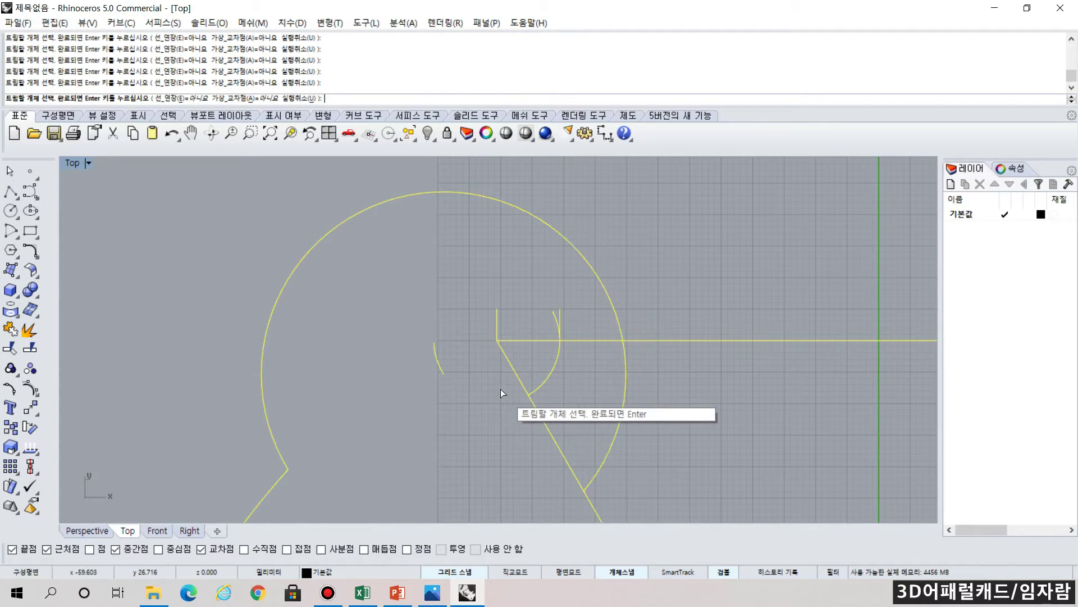
pyautogui.click(444, 363)
pyautogui.click(553, 369)
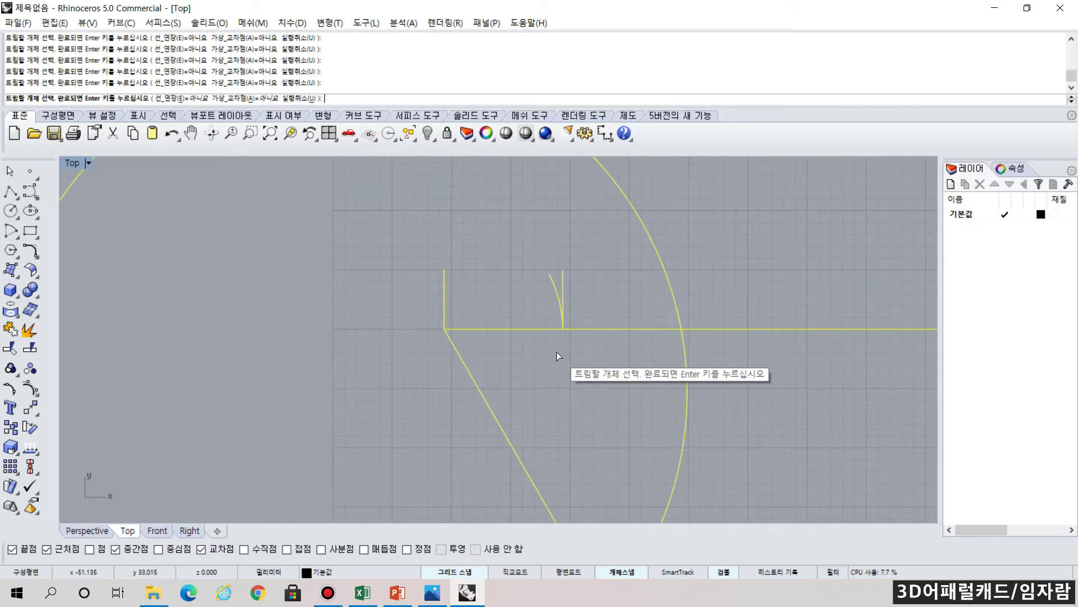
# - Trim away the two remaining short vertical lines, the leftover small arc and the medium circle's arc inside the triangle
pyautogui.scroll(3, 557, 353)
pyautogui.click(562, 282)
pyautogui.click(446, 292)
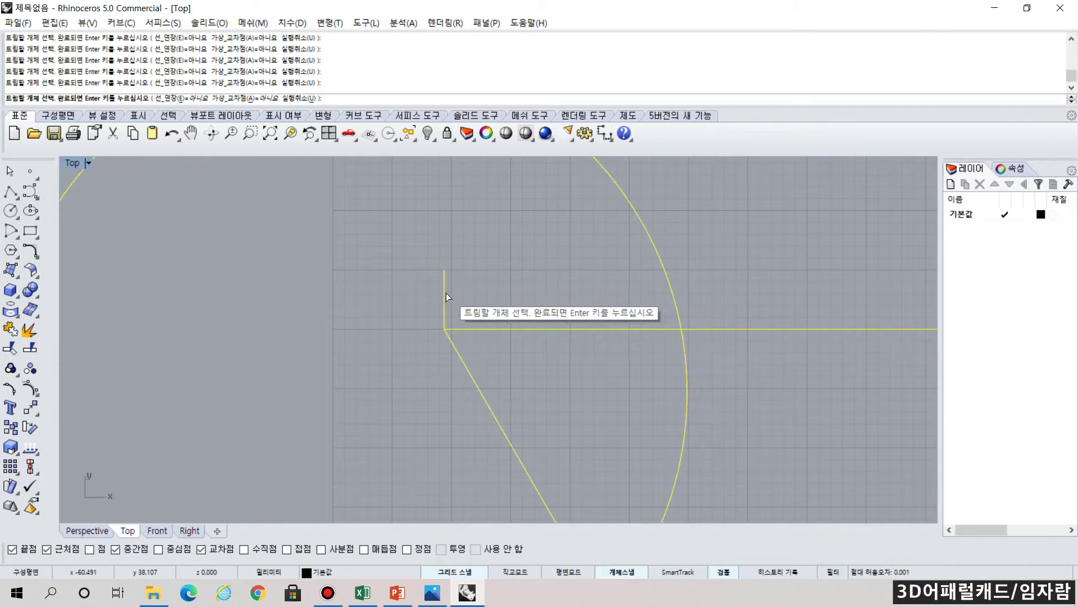
pyautogui.scroll(-8, 447, 291)
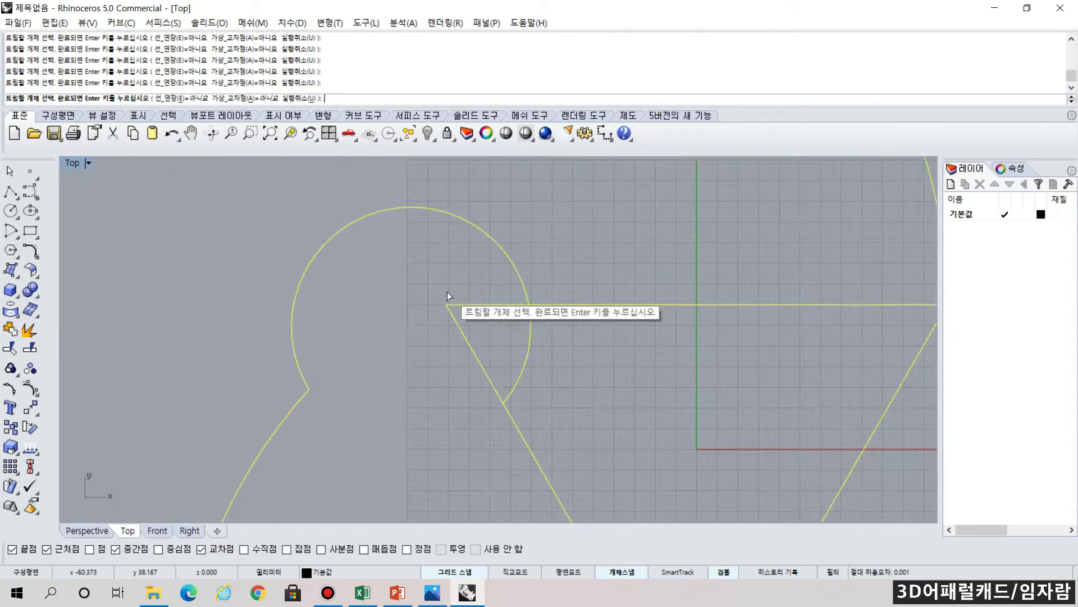
pyautogui.moveTo(498, 285); pyautogui.dragTo(507, 309, button='right')
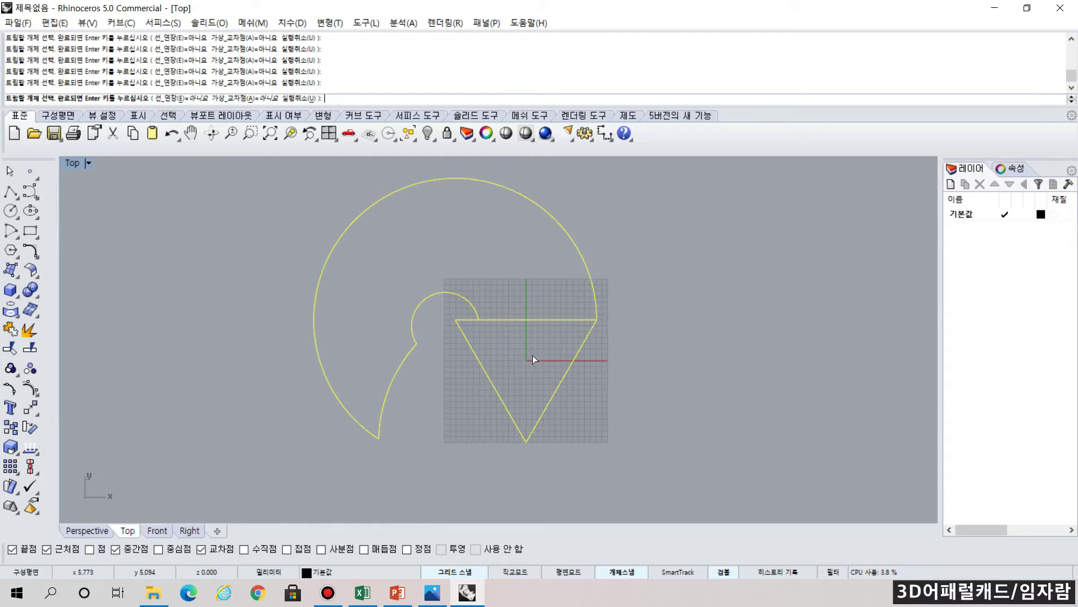
pyautogui.press('Return')
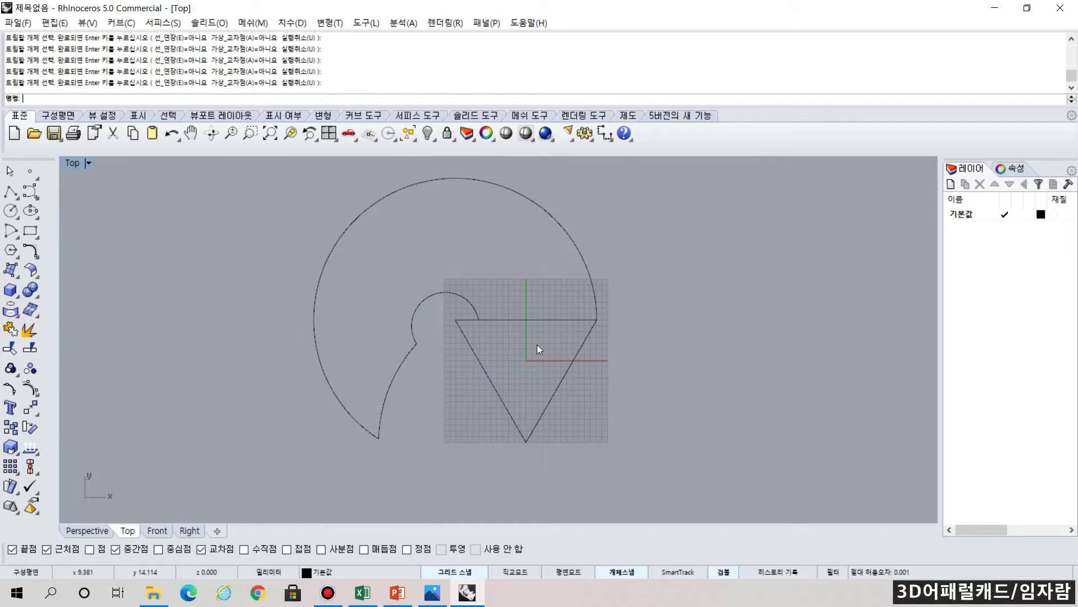
pyautogui.moveTo(278, 173)
pyautogui.mouseDown()
pyautogui.moveTo(623, 188)
pyautogui.moveTo(679, 449)
pyautogui.mouseUp()
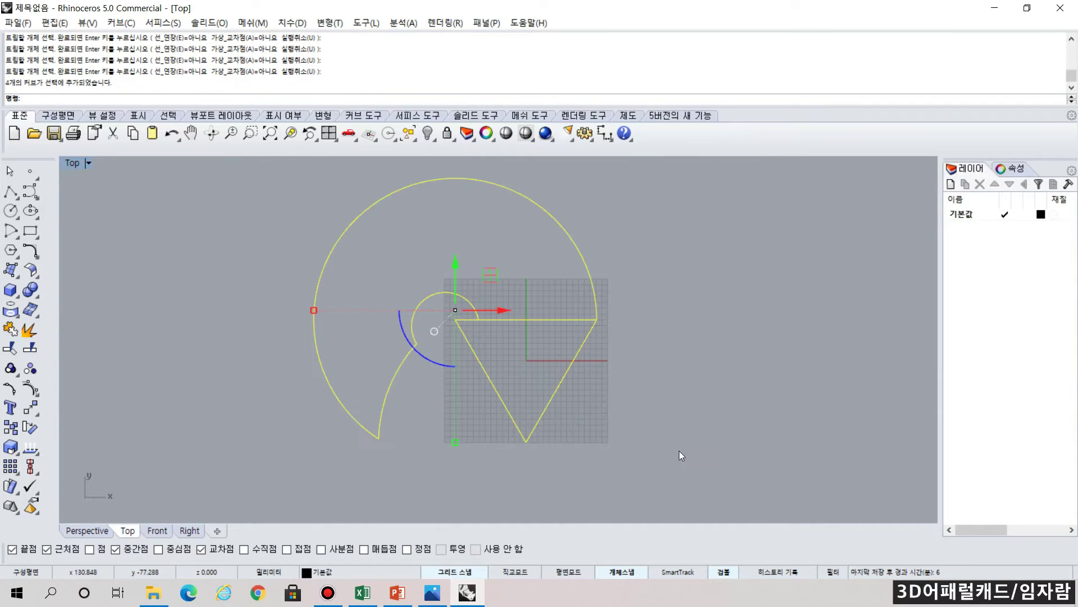
pyautogui.scroll(5, 507, 333)
pyautogui.scroll(-8, 491, 332)
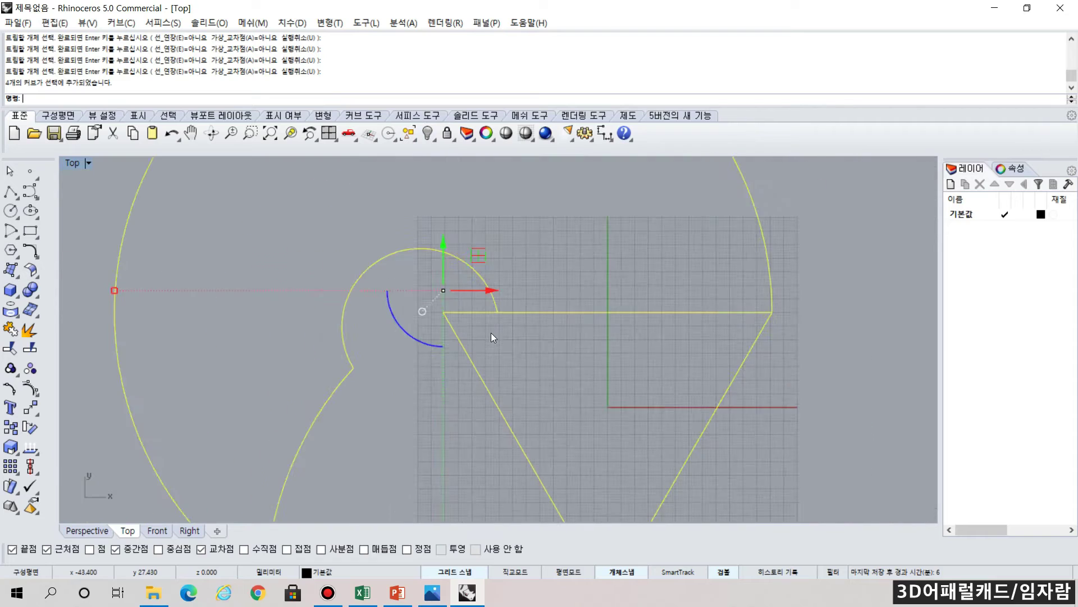
pyautogui.press('Escape')
pyautogui.scroll(2, 643, 372)
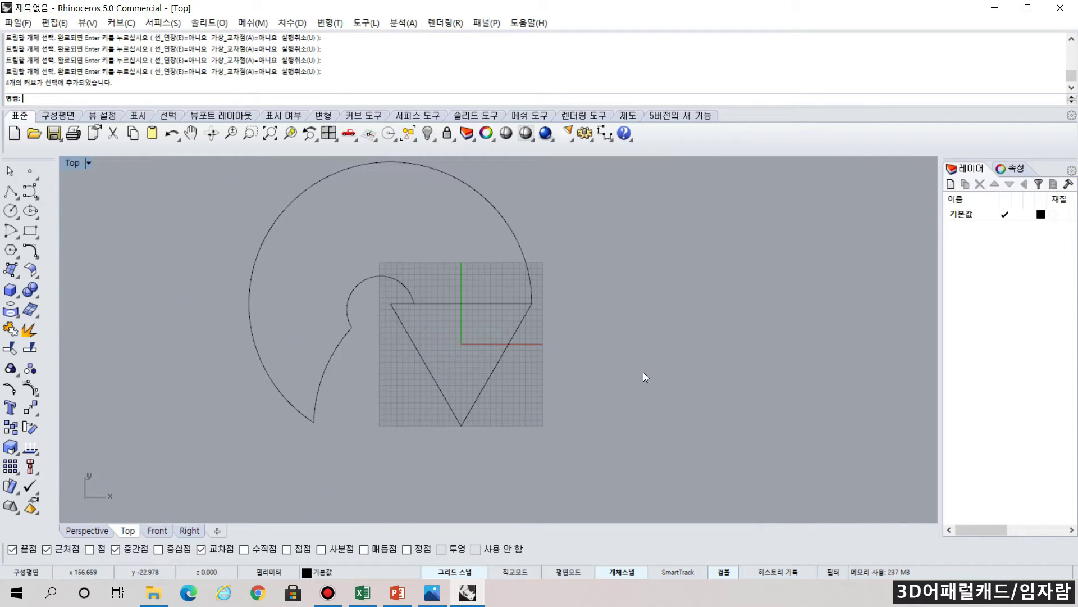
# - Draw two lines locating the triangle's centre: bottom vertex to the top edge's midpoint, and upper-left vertex to the right edge's midpoint
pyautogui.click(10, 192)
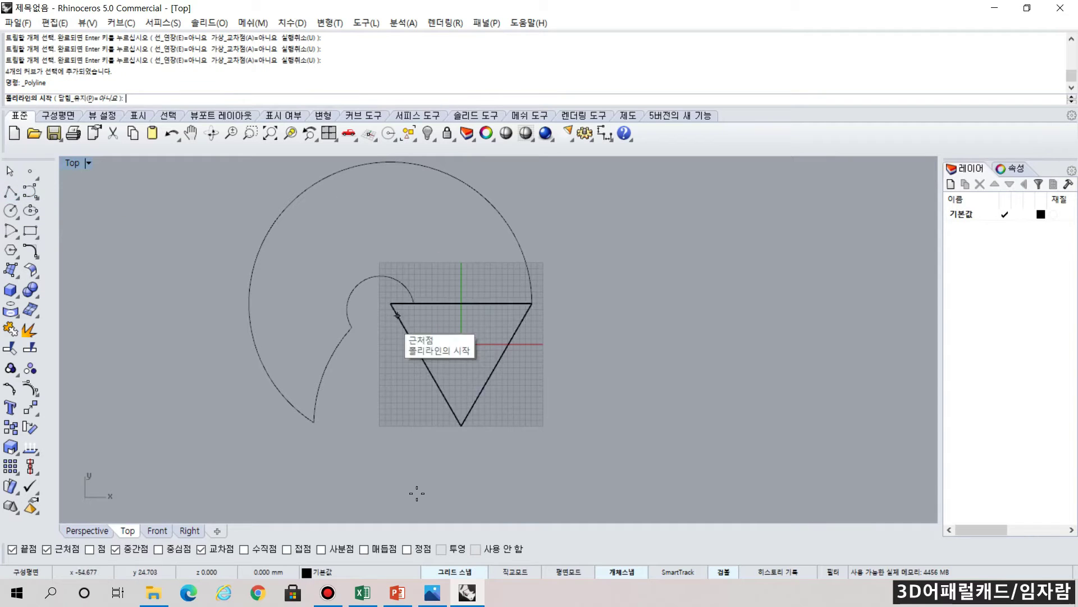
pyautogui.click(461, 425)
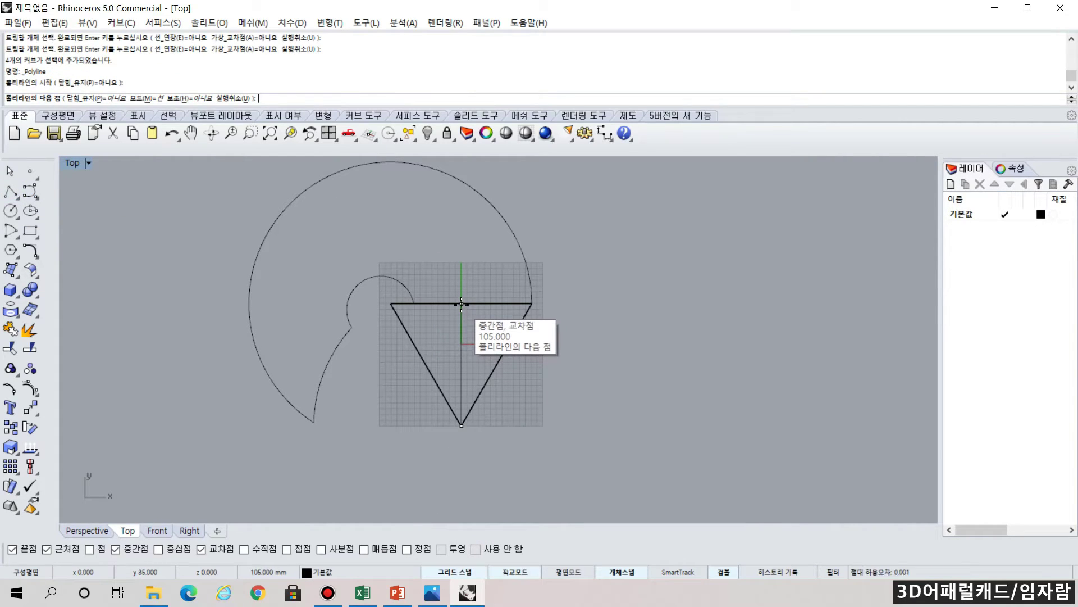
pyautogui.click(461, 304)
pyautogui.press('Return')
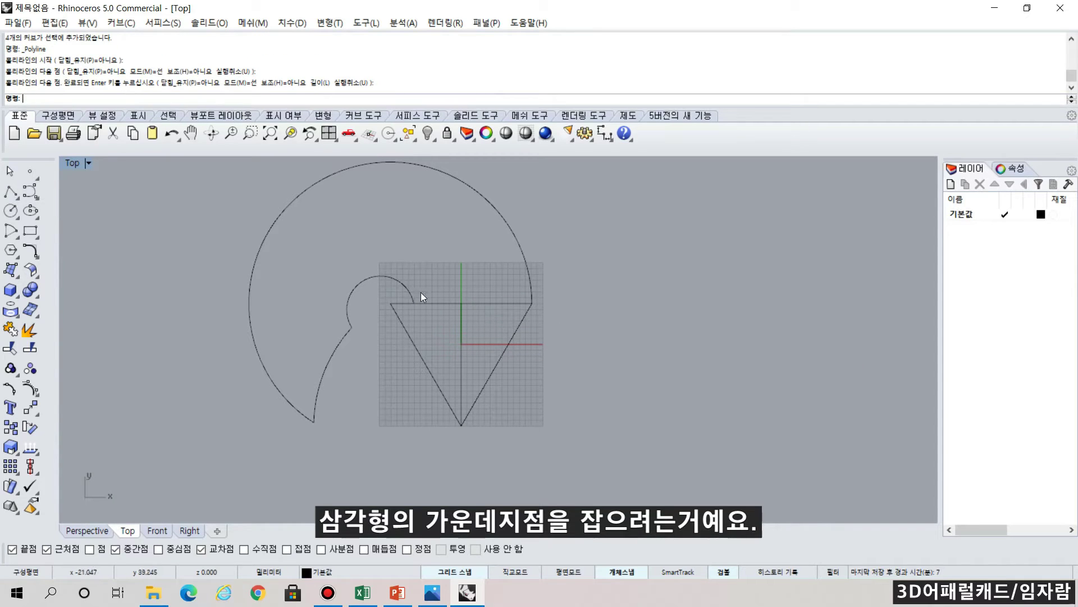
pyautogui.click(10, 193)
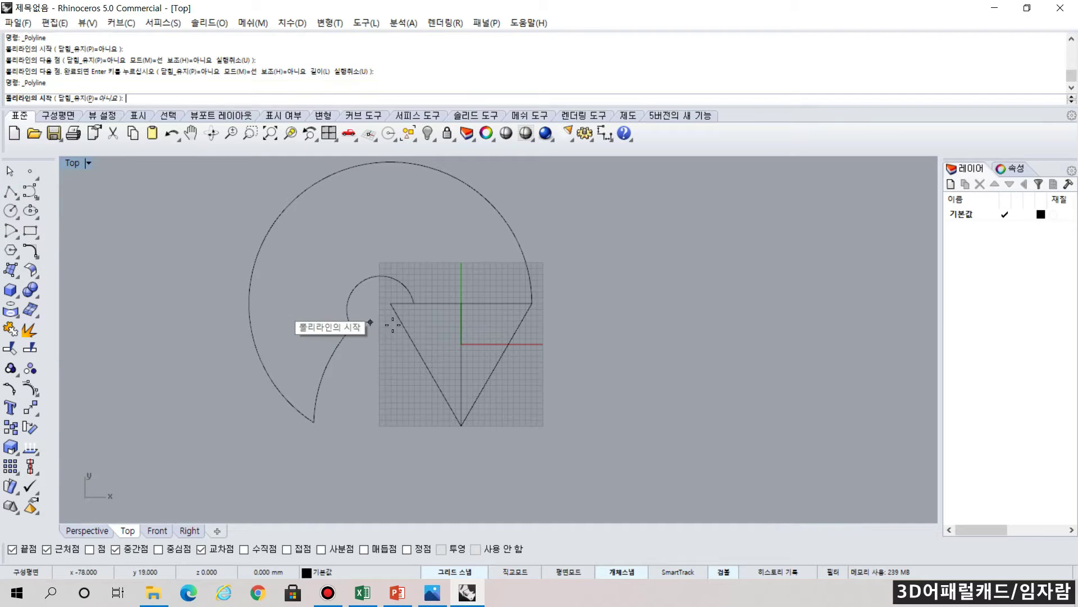
pyautogui.click(391, 304)
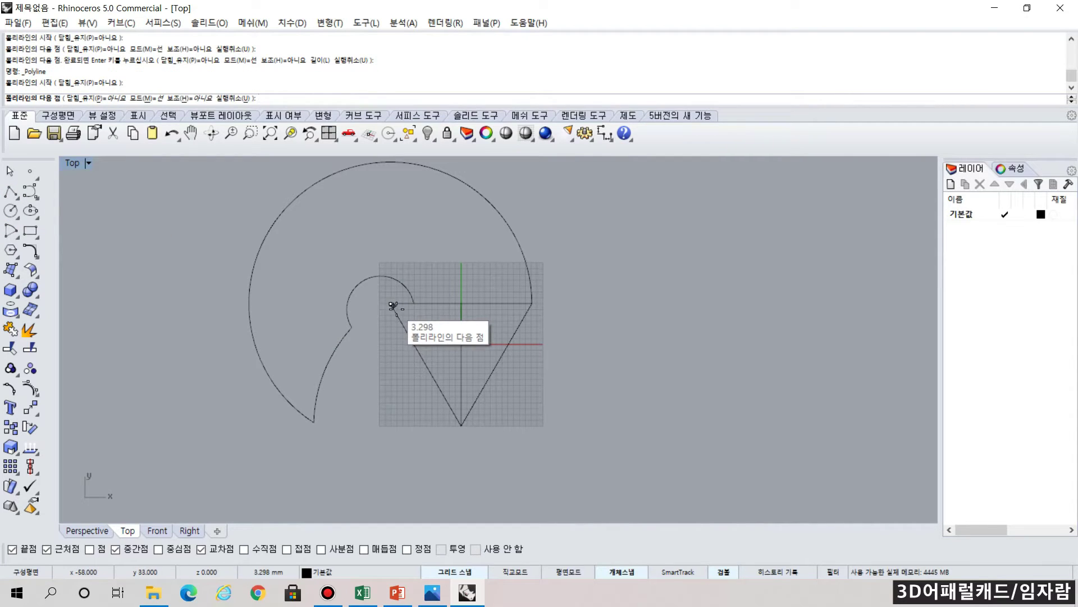
pyautogui.click(498, 364)
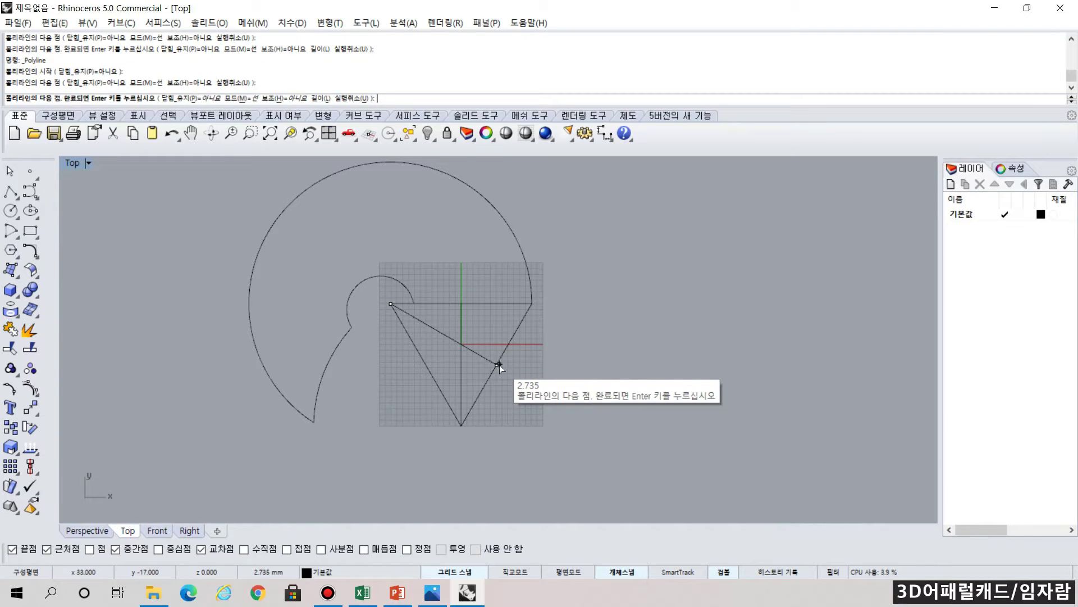
pyautogui.press('Return')
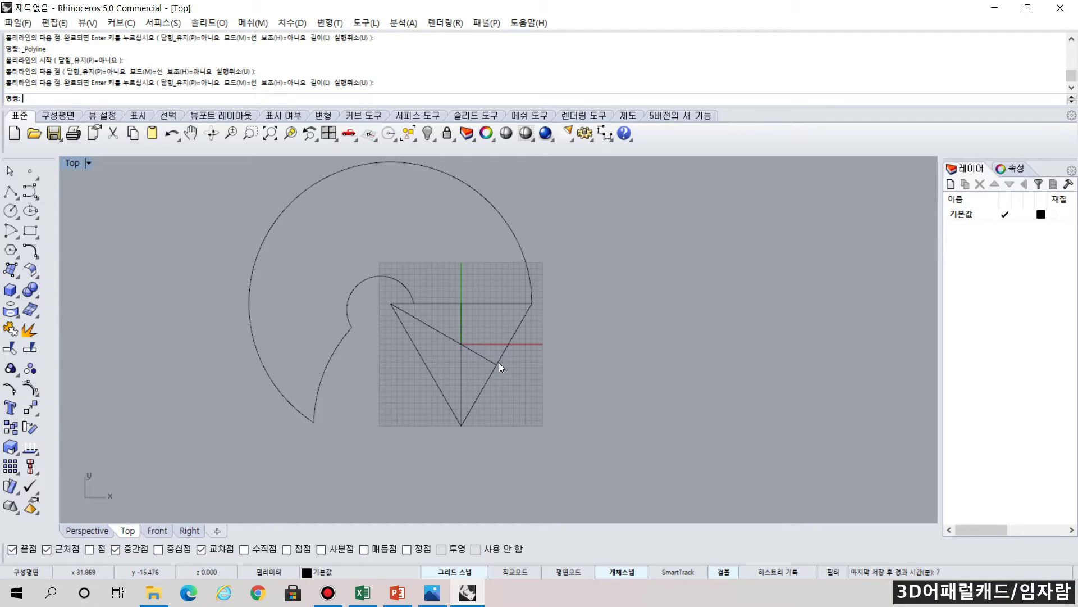
# - Join the large outer arc, the lower-left inner arc and the medium arc into one curve
pyautogui.click(343, 342)
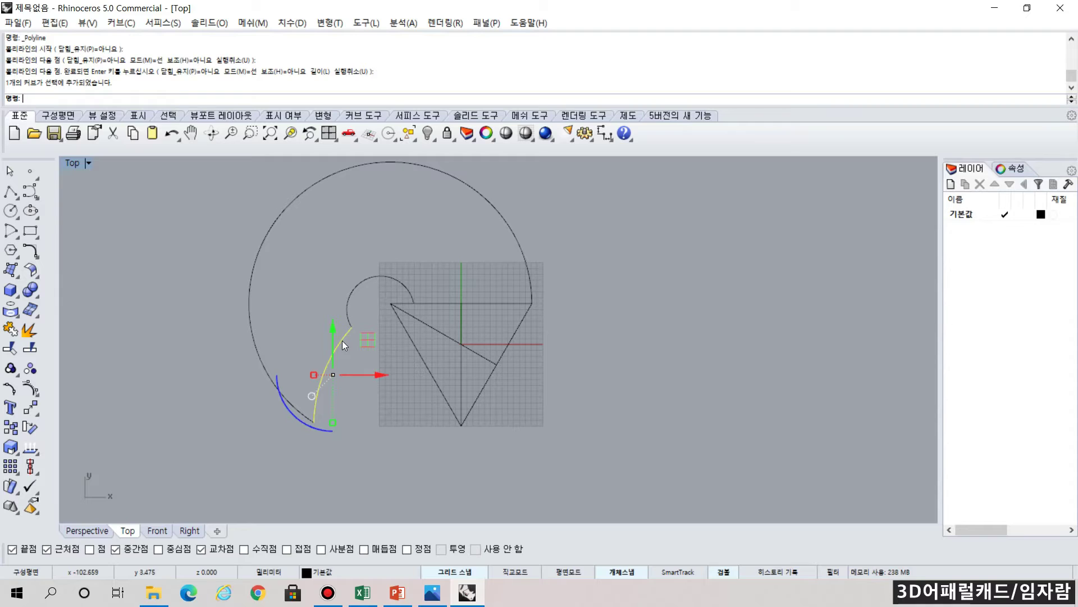
pyautogui.click(349, 459)
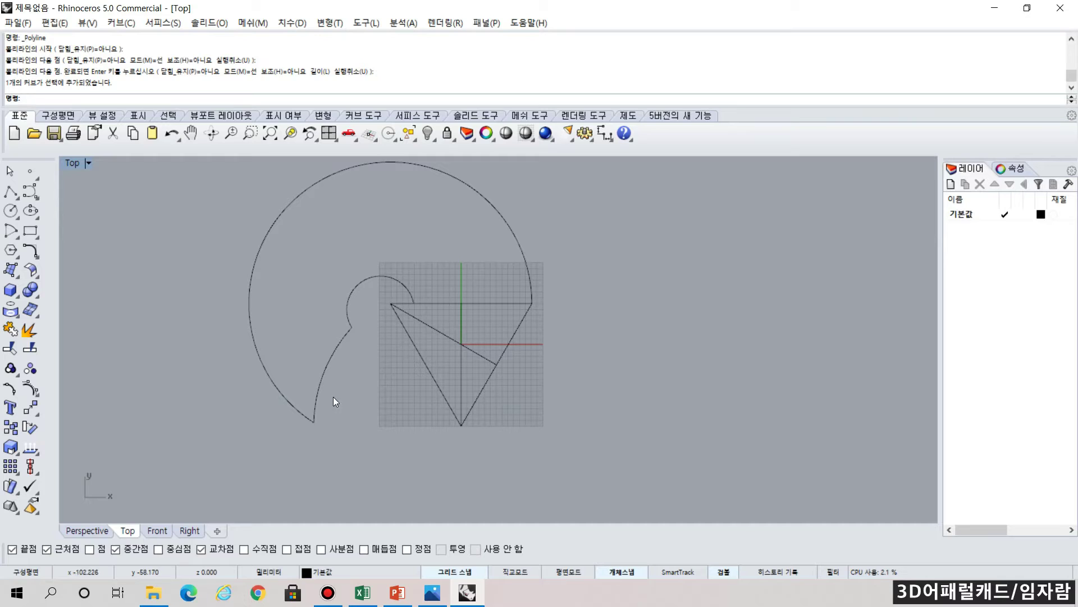
pyautogui.click(332, 360)
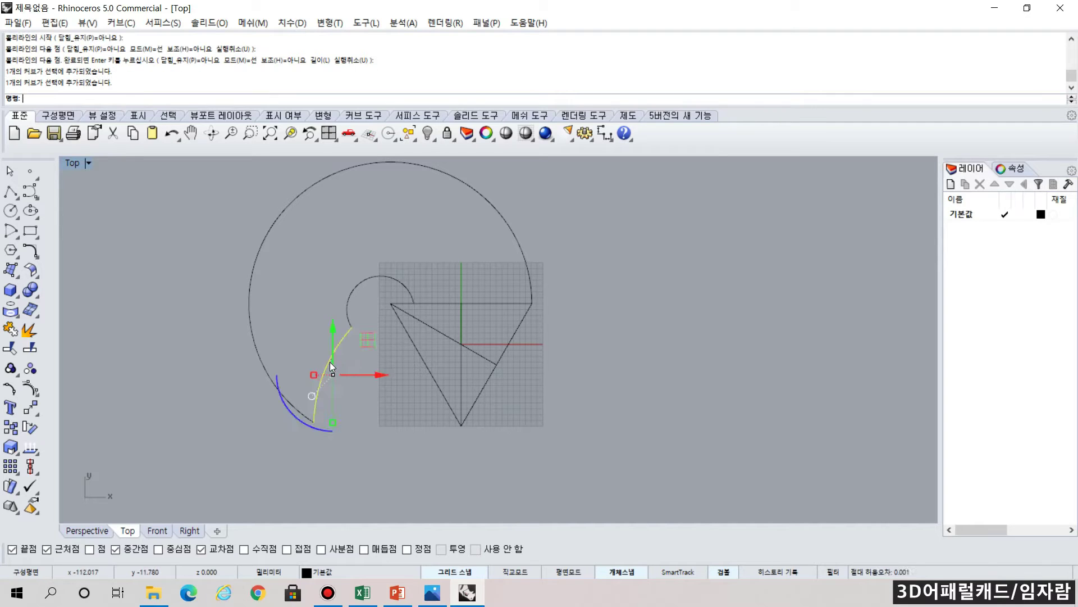
pyautogui.keyDown('shift'); pyautogui.click(265, 373); pyautogui.keyUp('shift')
pyautogui.keyDown('shift'); pyautogui.click(359, 286); pyautogui.keyUp('shift')
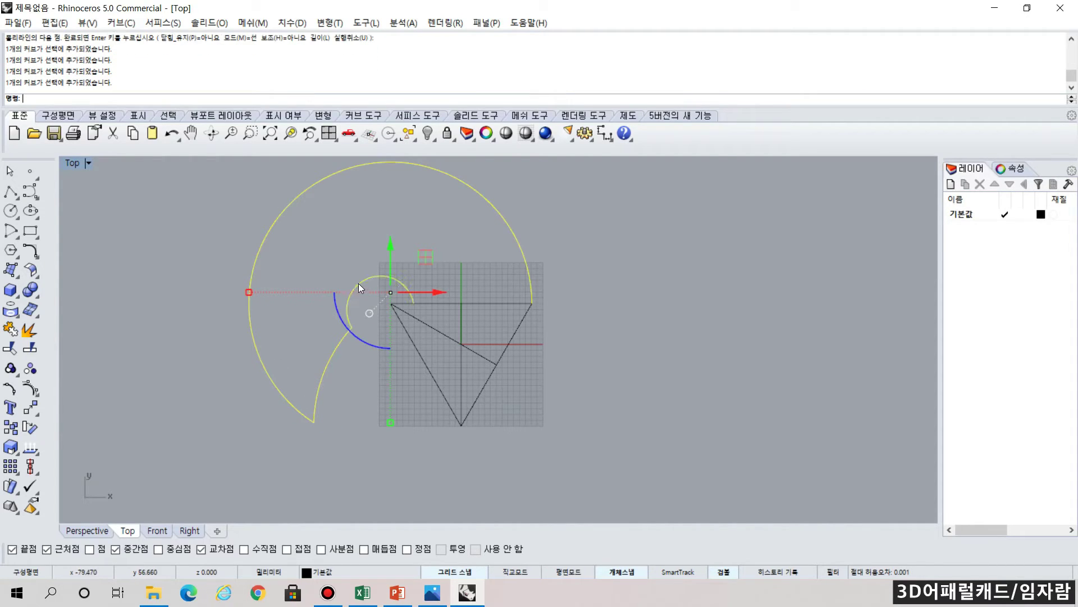
pyautogui.click(10, 329)
pyautogui.click(638, 336)
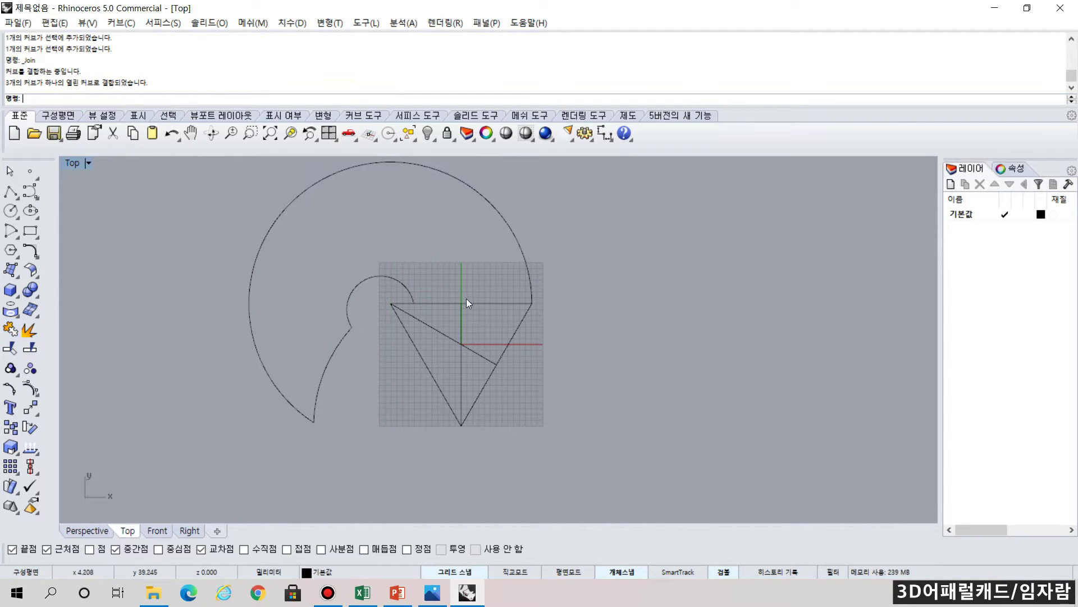
# - Split the triangle using the joined arc curve as the cutting object where it meets the top edge
pyautogui.click(469, 303)
pyautogui.scroll(10, 470, 302)
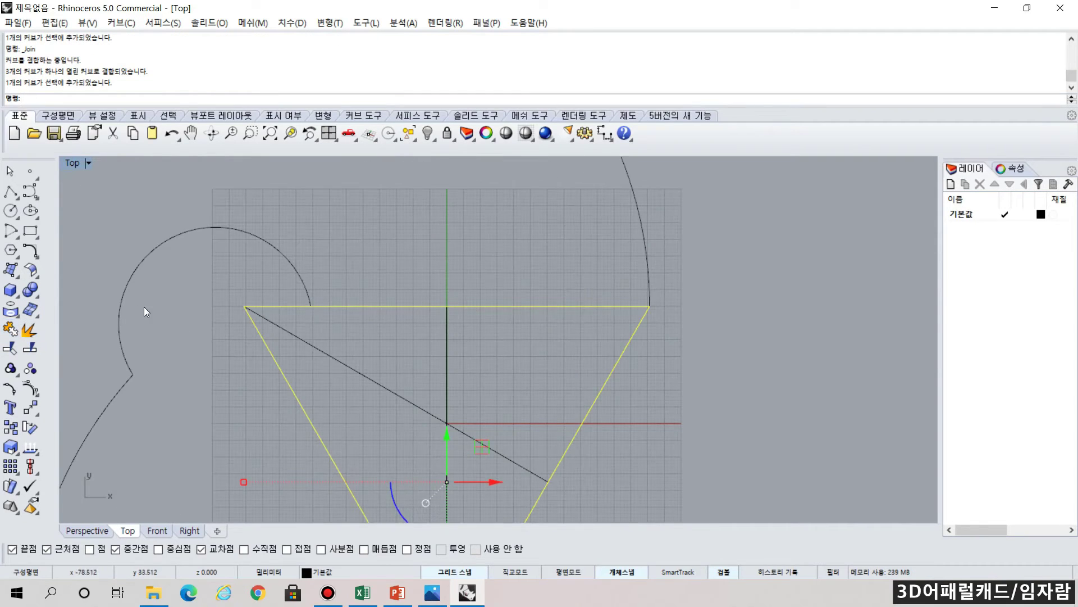
pyautogui.click(30, 350)
pyautogui.scroll(5, 329, 320)
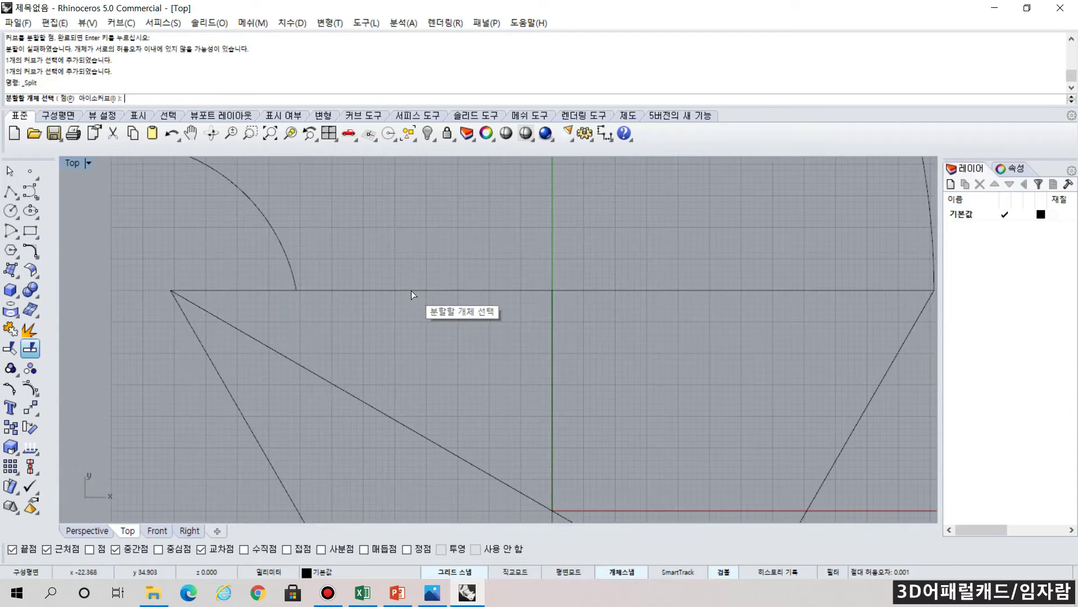
pyautogui.press('Return')
pyautogui.click(291, 271)
pyautogui.press('Return')
pyautogui.click(341, 289)
pyautogui.scroll(-5, 345, 305)
pyautogui.click(525, 342)
pyautogui.scroll(-3, 525, 343)
pyautogui.press('Escape')
# - Join the split top edge segment of the triangle with the arc curve into one closed outline
pyautogui.click(417, 315)
pyautogui.keyDown('shift'); pyautogui.click(385, 292); pyautogui.keyUp('shift')
pyautogui.click(10, 327)
pyautogui.click(624, 335)
# - Polar array the closed outline around the triangle's centre with 3 items and a 360-degree fill angle
pyautogui.click(376, 286)
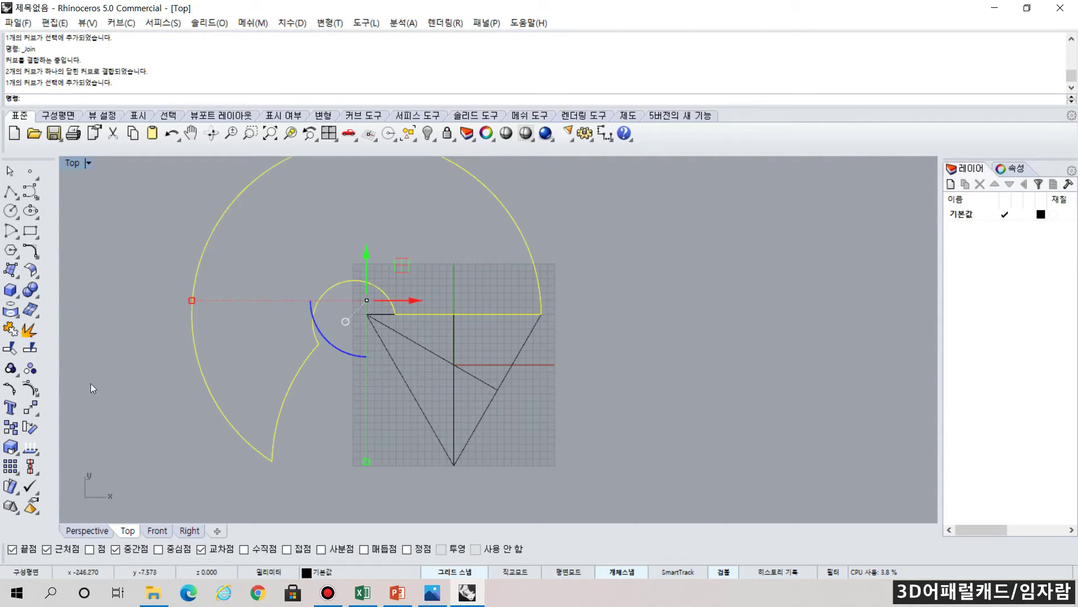
pyautogui.click(20, 477)
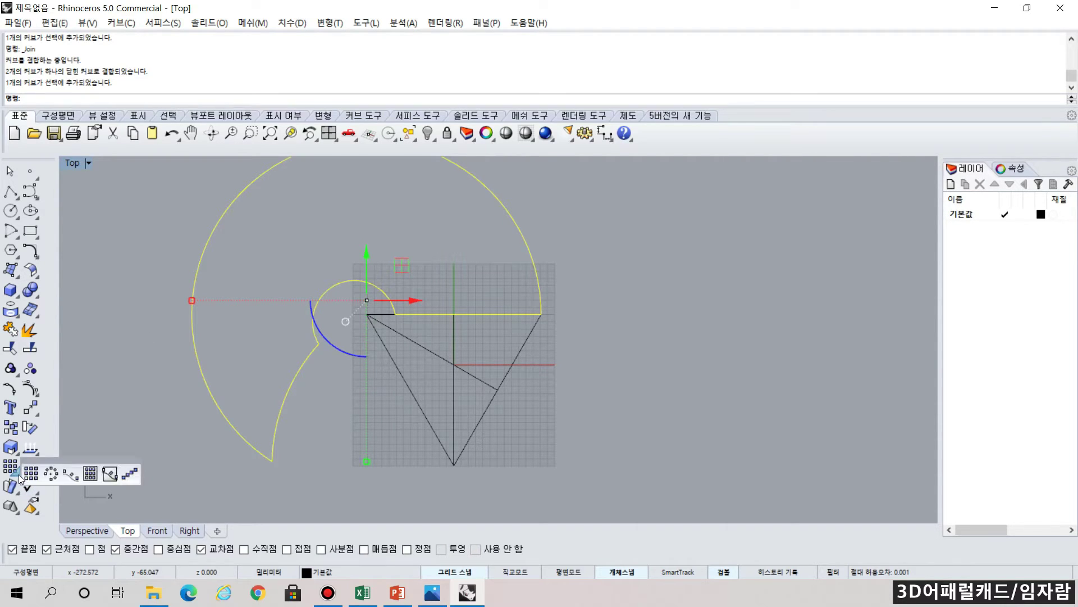
pyautogui.click(50, 474)
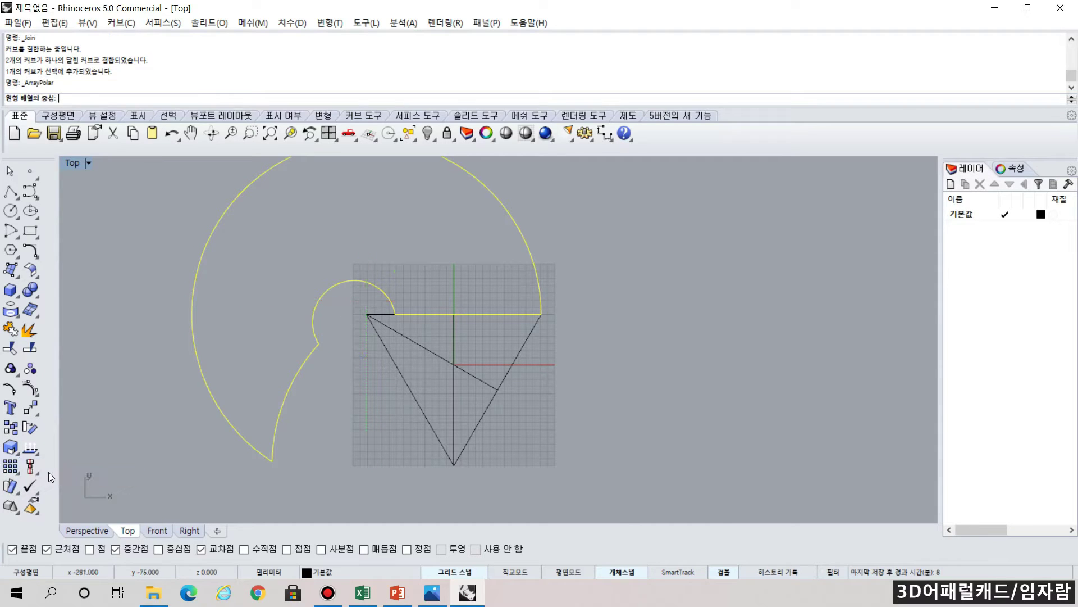
pyautogui.click(453, 365)
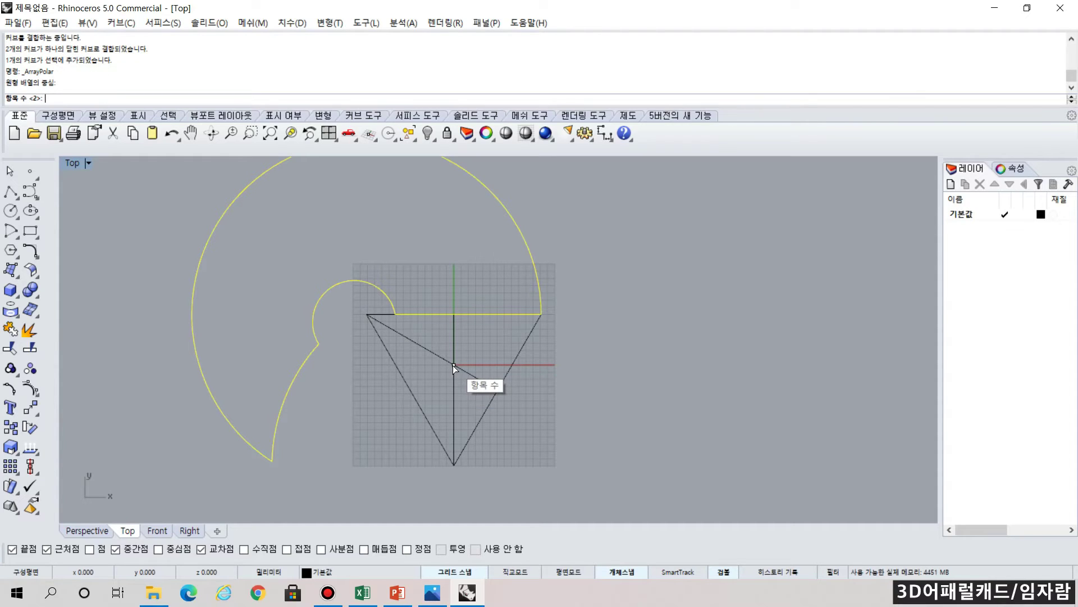
pyautogui.write('3')
pyautogui.press('Return')
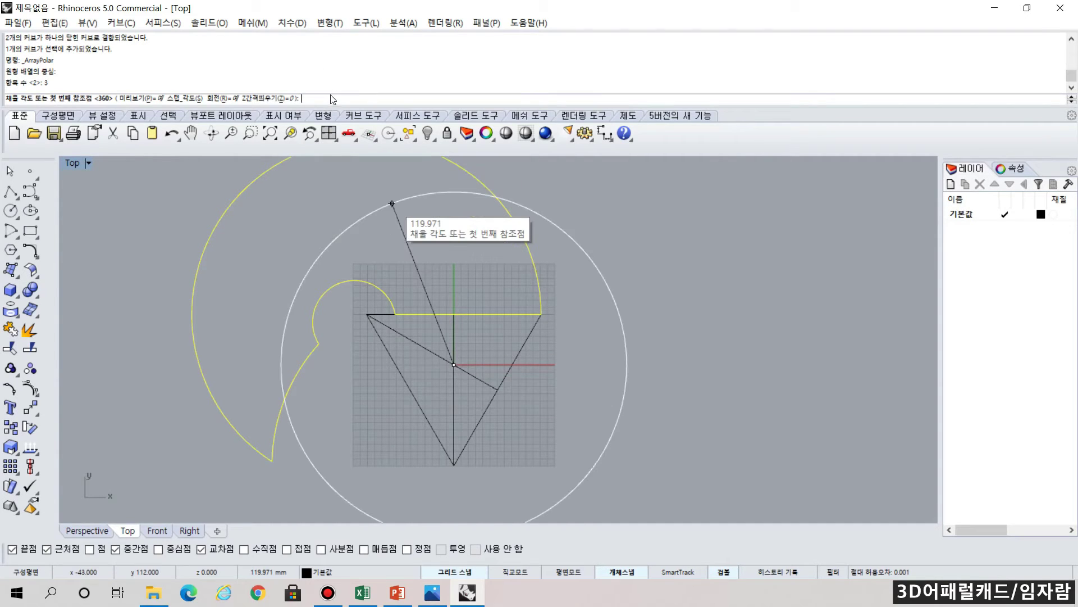
pyautogui.write('360')
pyautogui.press('Return')
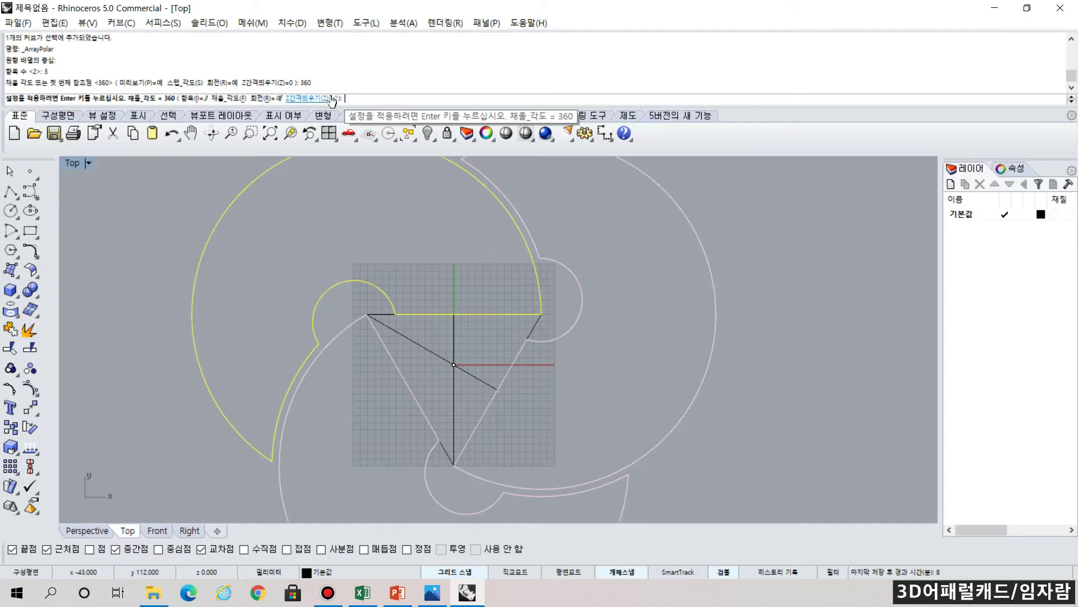
pyautogui.scroll(-2, 579, 392)
pyautogui.scroll(-1, 676, 395)
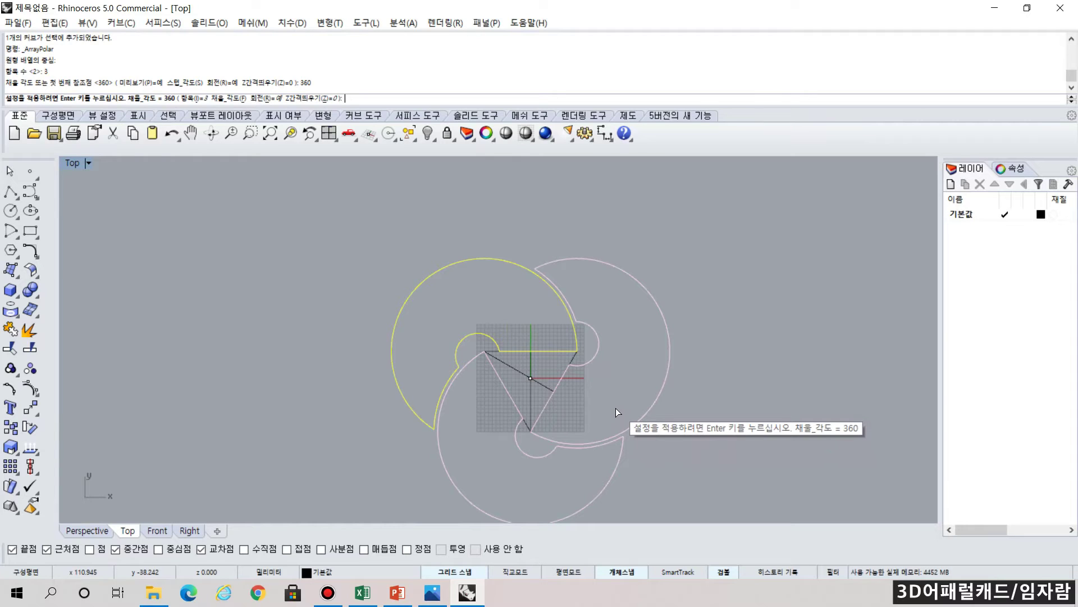
pyautogui.press('Return')
pyautogui.press('Escape')
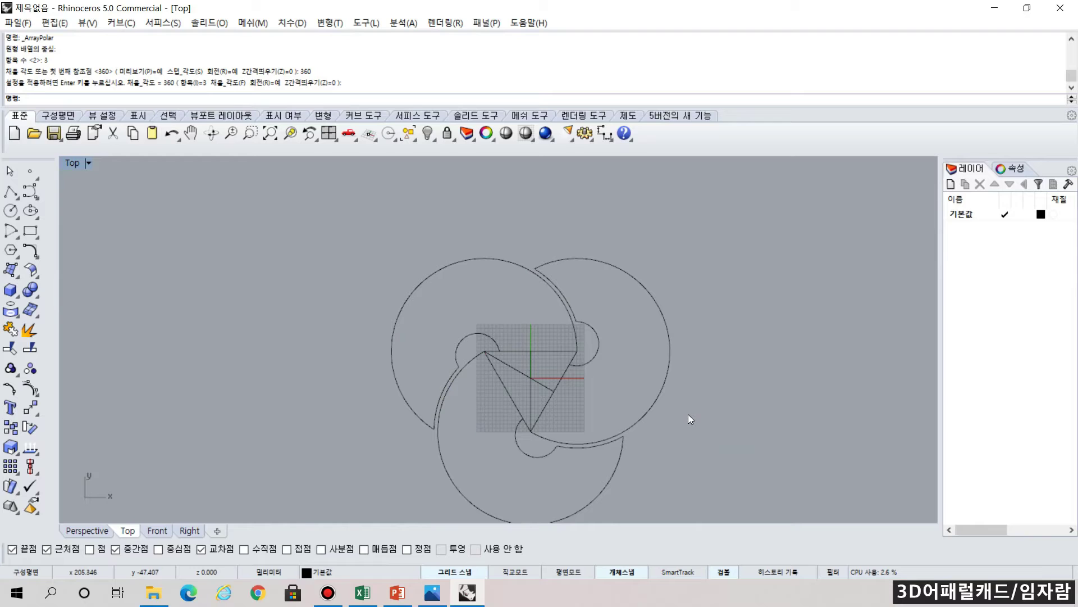
pyautogui.scroll(3, 573, 403)
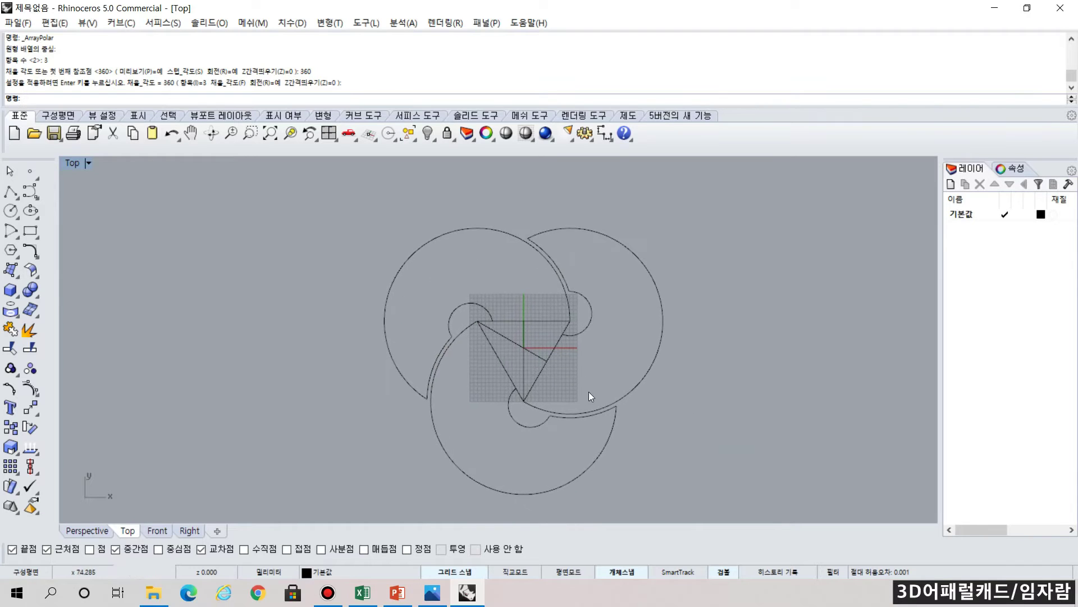
pyautogui.scroll(2, 538, 381)
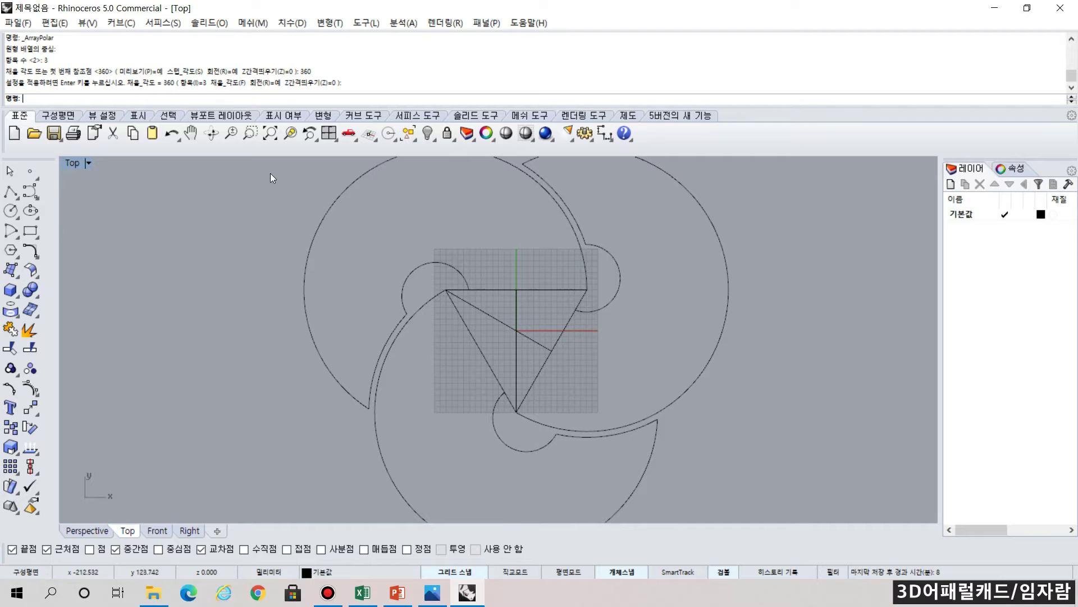
# - Trim away the diagonal construction line inside the triangle, using all curves as cutting objects
pyautogui.scroll(-2, 273, 191)
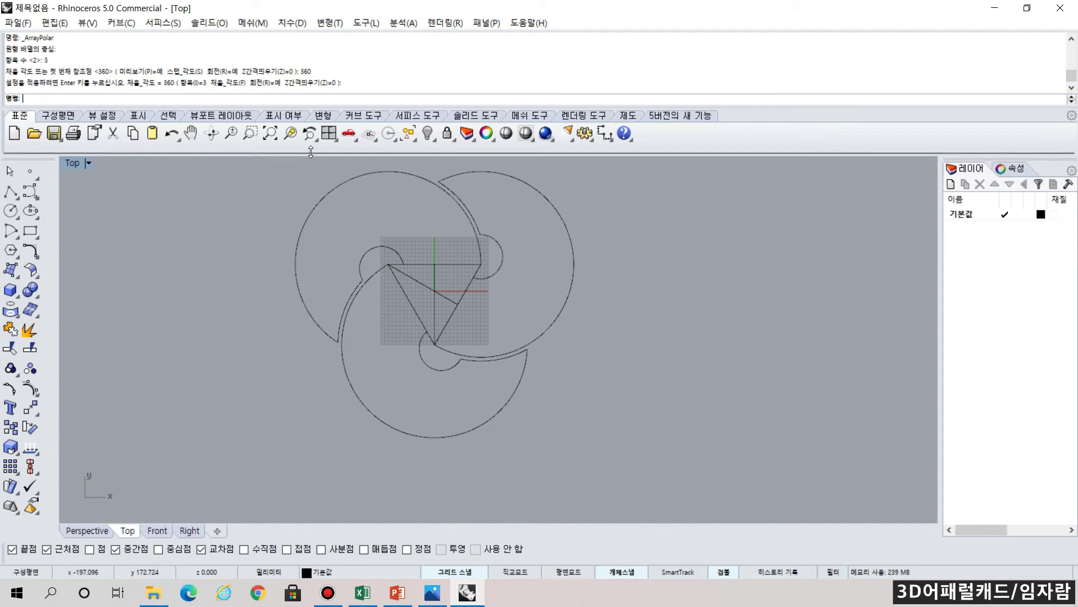
pyautogui.click(13, 348)
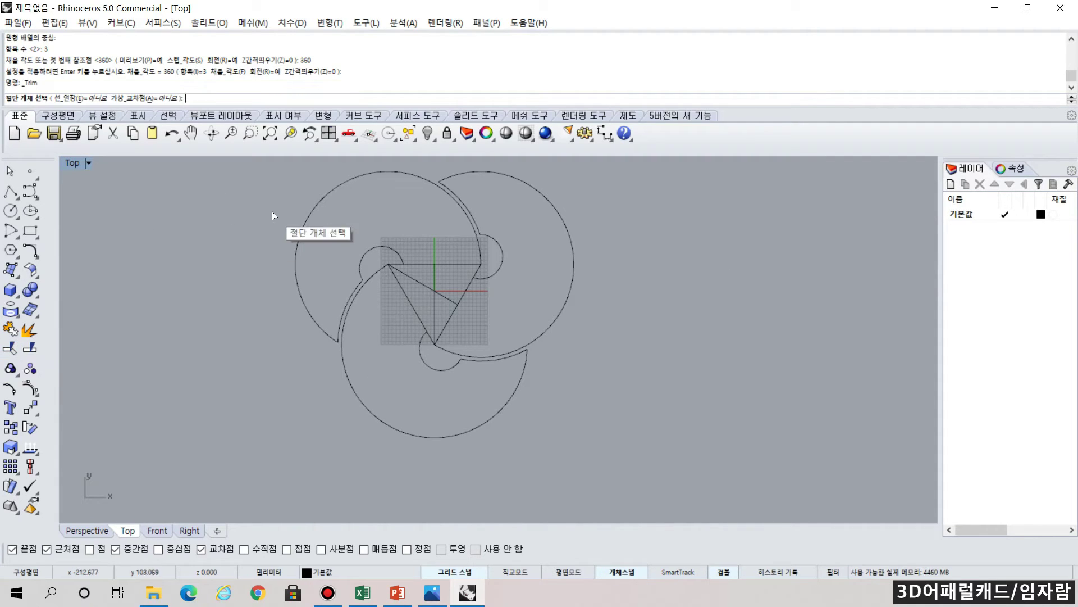
pyautogui.moveTo(550, 194); pyautogui.dragTo(629, 450)
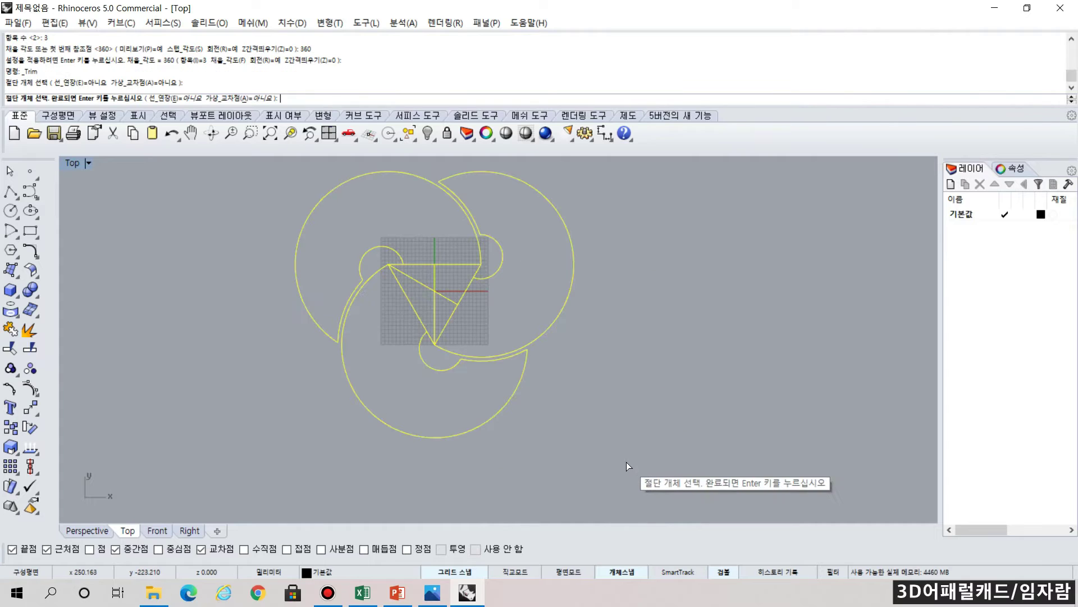
pyautogui.press('Return')
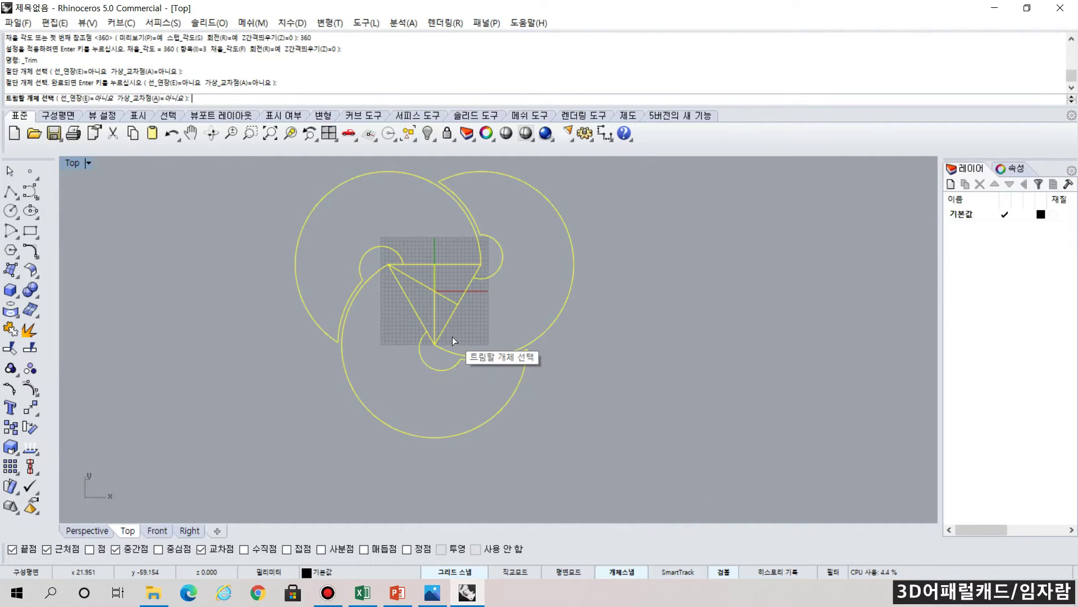
pyautogui.scroll(3, 452, 336)
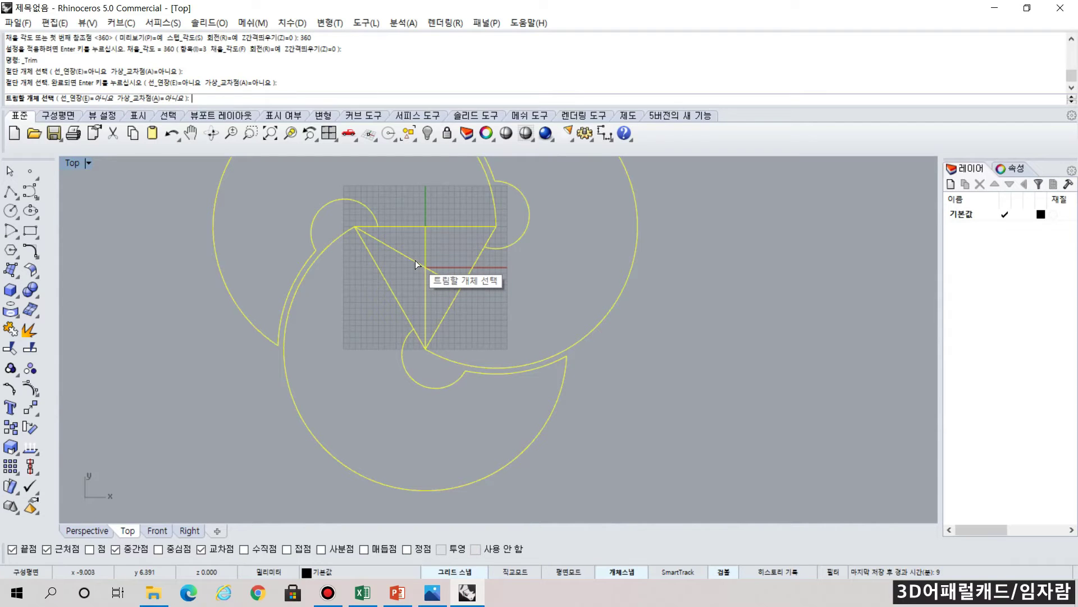
pyautogui.click(416, 261)
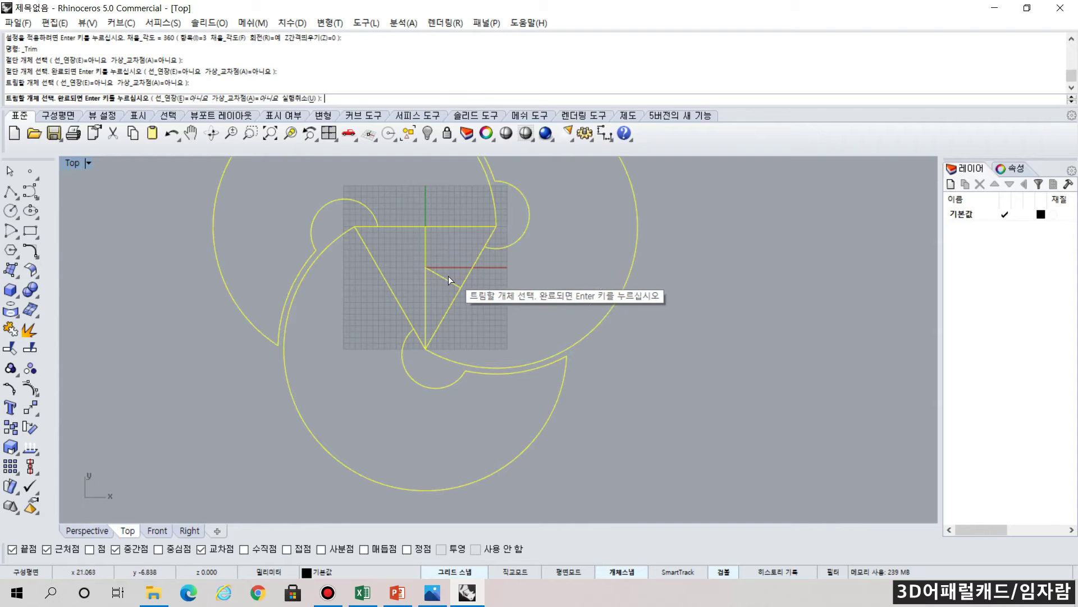
pyautogui.click(447, 276)
# - Trim off the three triangle corners beneath the small arcs and the vertical construction line inside the triangle
pyautogui.scroll(5, 365, 226)
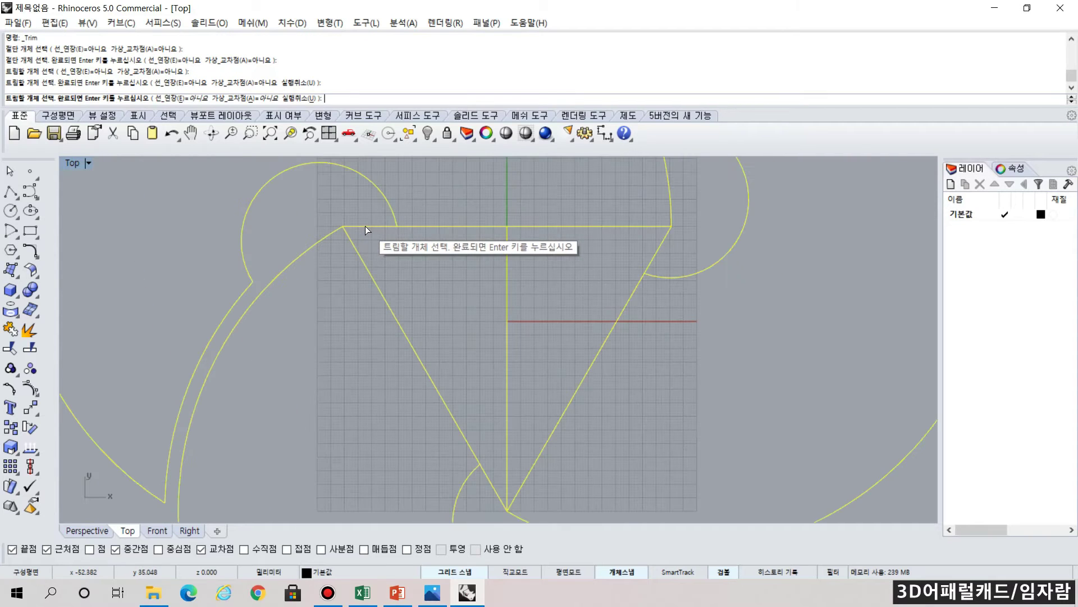
pyautogui.click(365, 226)
pyautogui.click(659, 252)
pyautogui.scroll(-3, 577, 422)
pyautogui.click(532, 456)
pyautogui.click(531, 454)
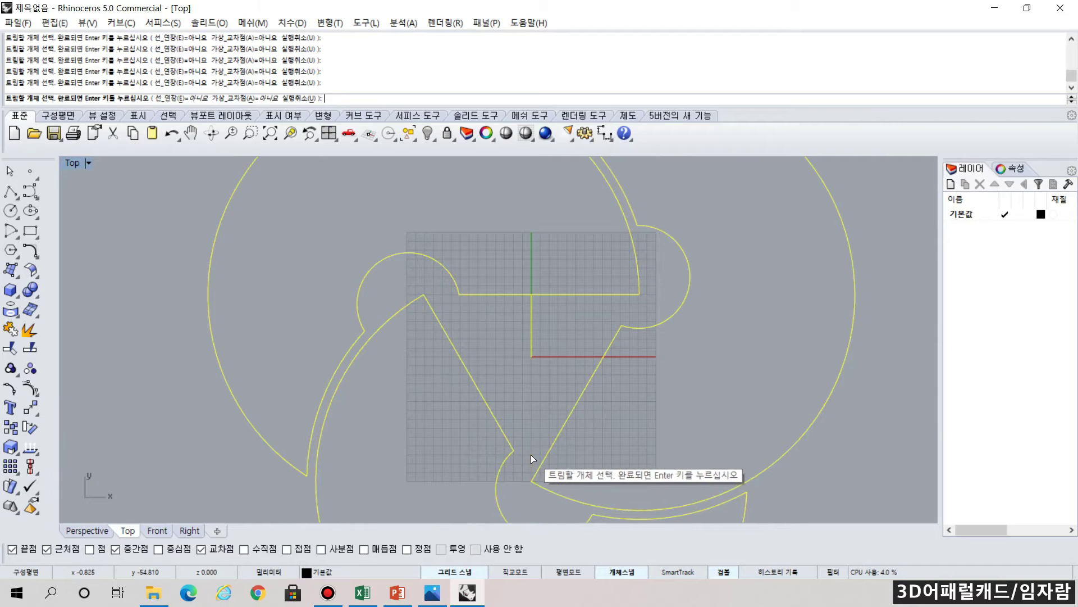
pyautogui.scroll(-3, 530, 326)
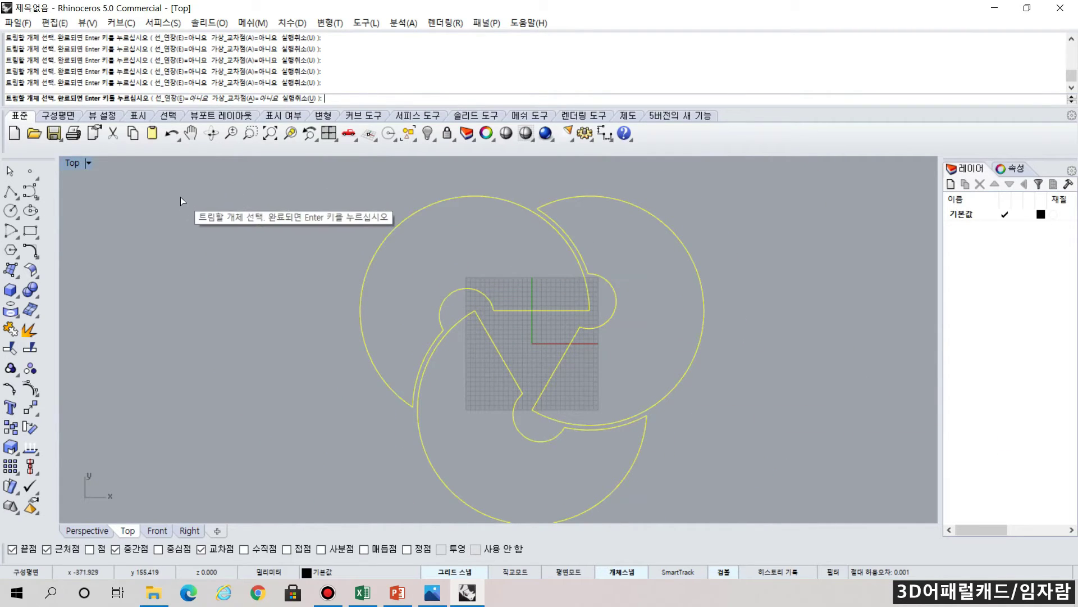
pyautogui.press('Return')
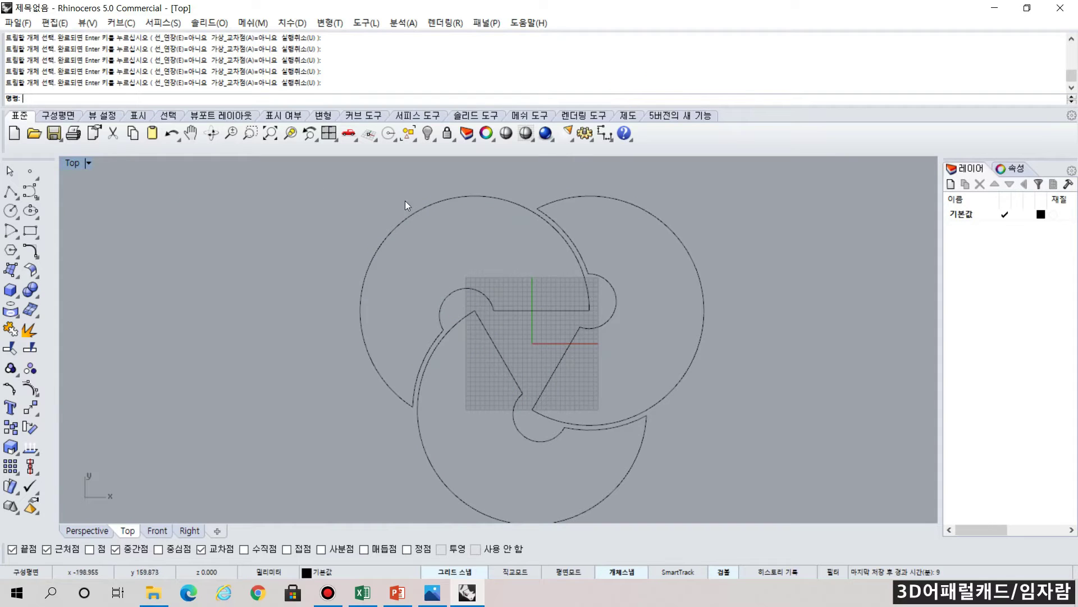
# - Examine the three lobe outlines for leftover triangle edges overlapping their straight sides
pyautogui.click(515, 201)
pyautogui.click(632, 204)
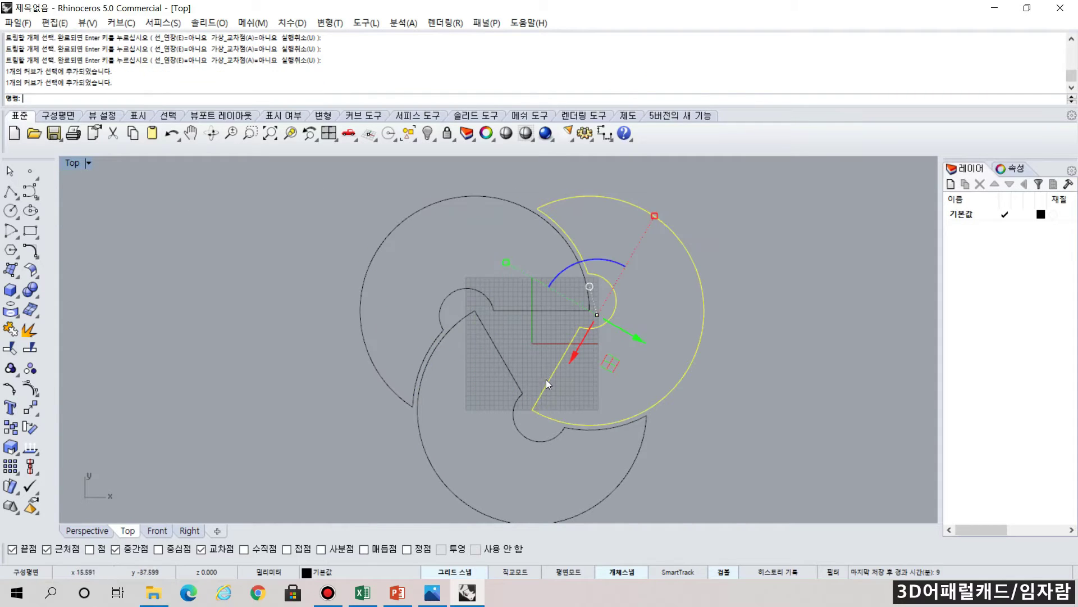
pyautogui.click(517, 384)
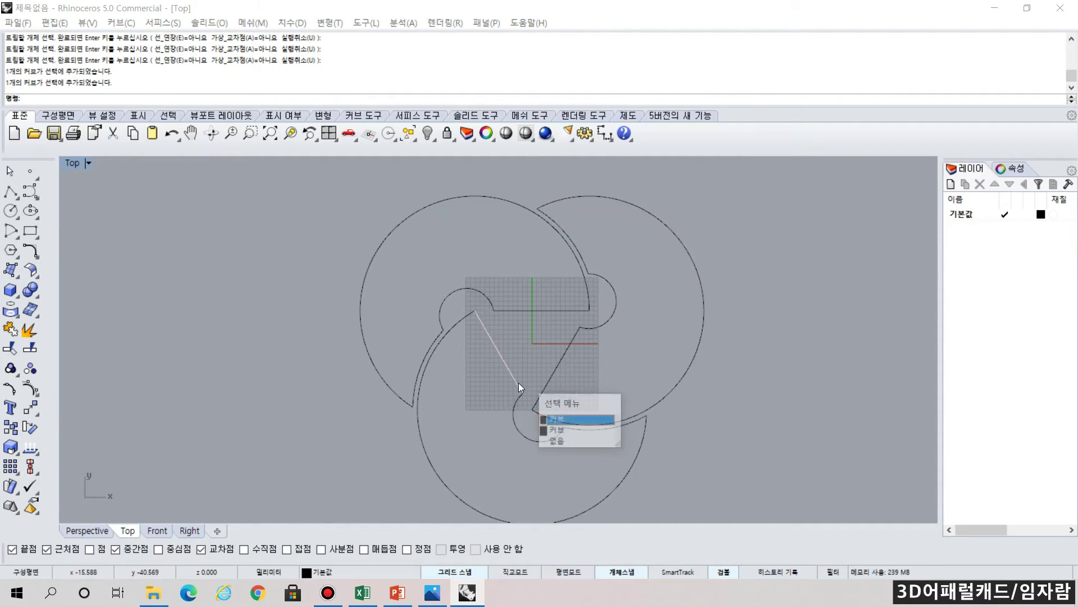
pyautogui.click(515, 428)
pyautogui.press('Escape')
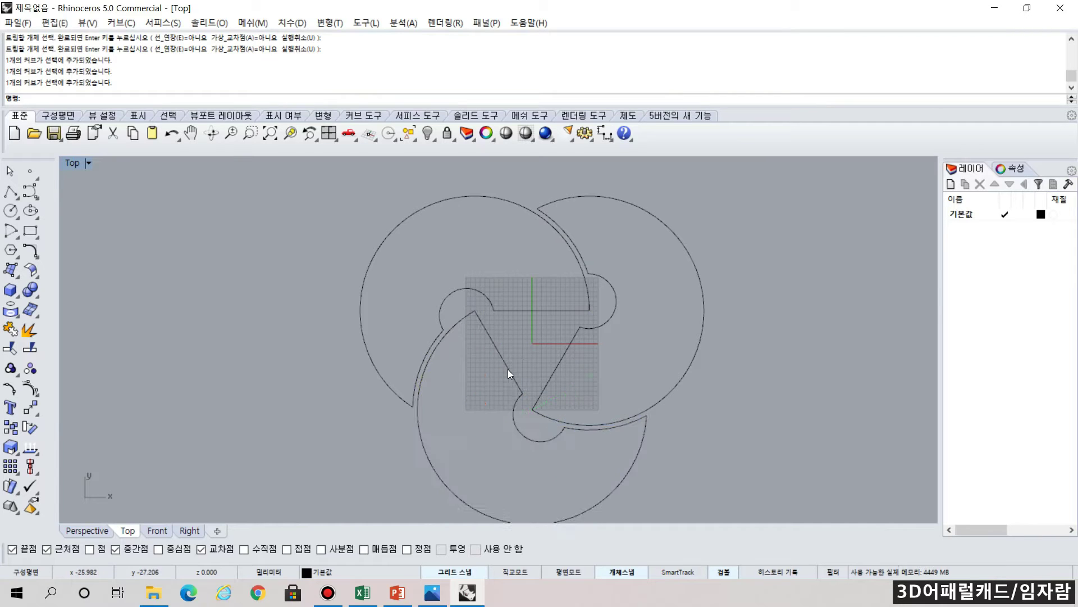
pyautogui.click(507, 369)
pyautogui.click(538, 408)
pyautogui.press('Escape')
pyautogui.click(503, 363)
pyautogui.click(537, 402)
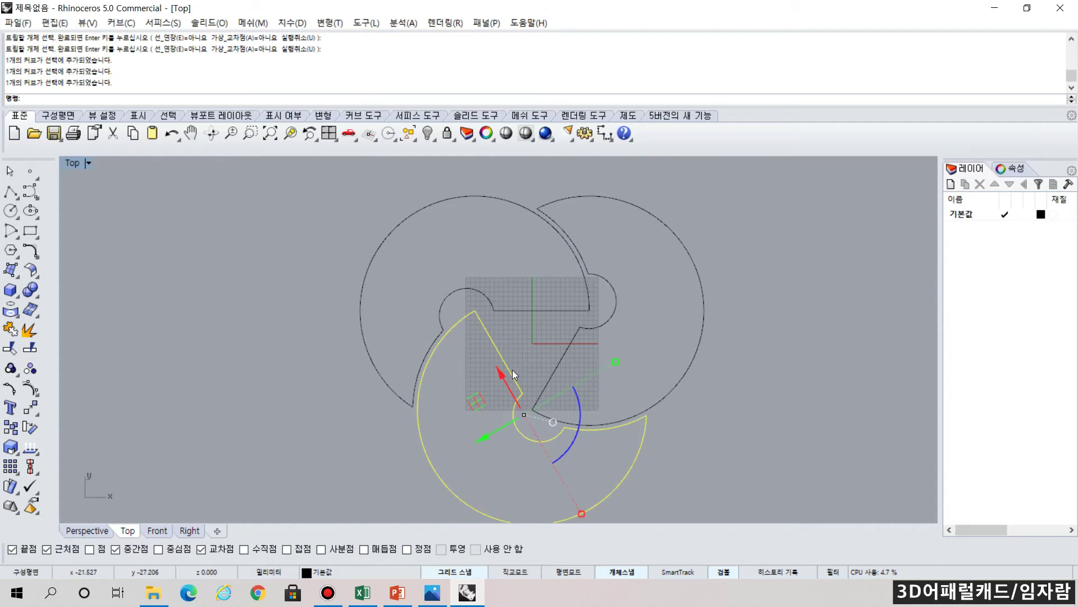
pyautogui.press('Escape')
# - Delete the leftover triangle edge that overlaps the straight side of the lower lobe
pyautogui.click(511, 369)
pyautogui.click(550, 405)
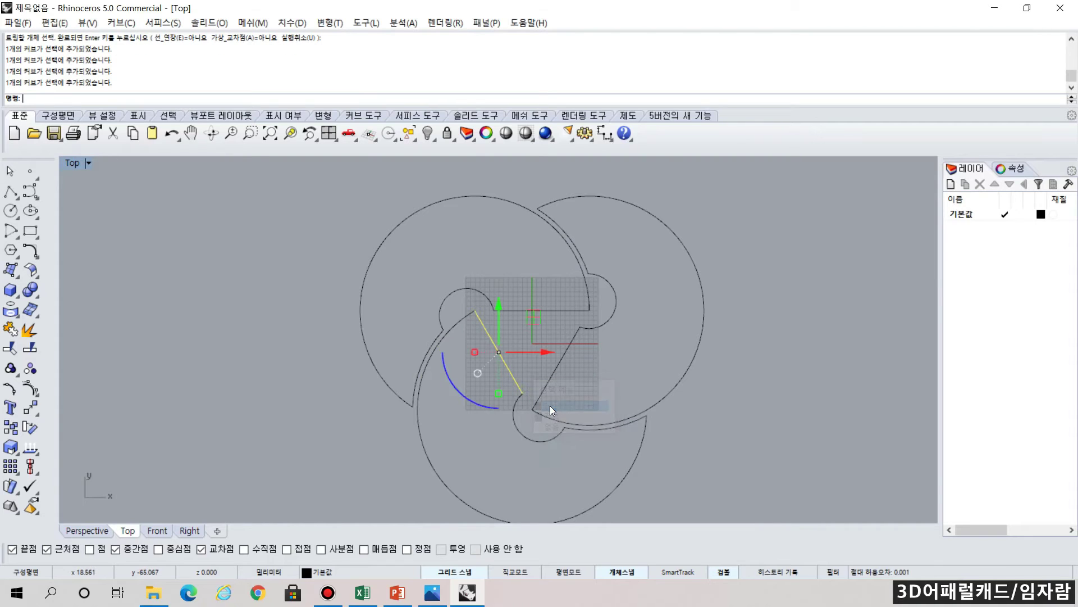
pyautogui.press('Return')
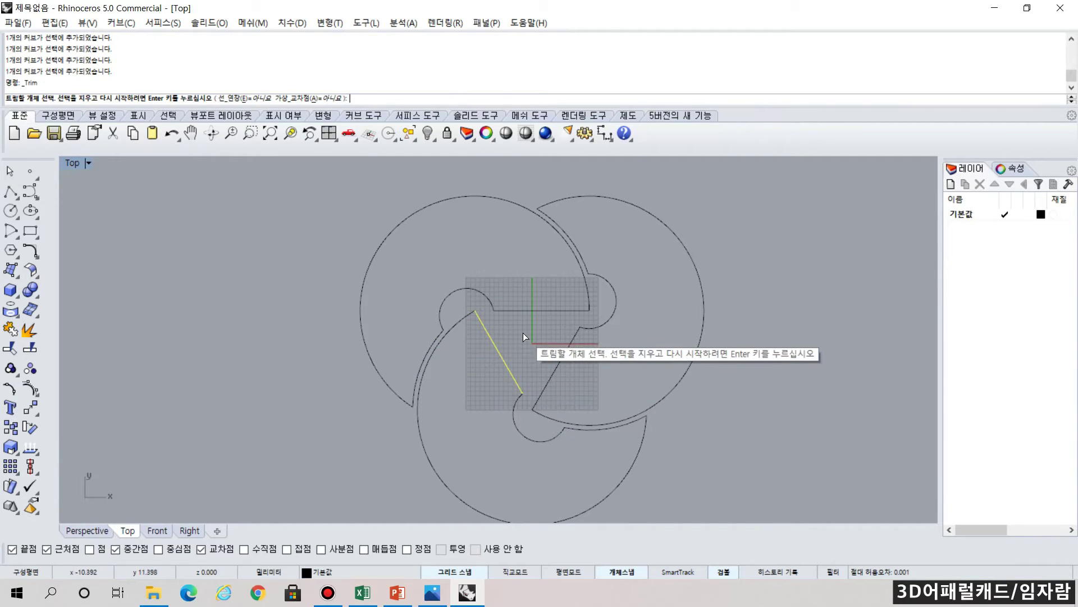
pyautogui.click(512, 376)
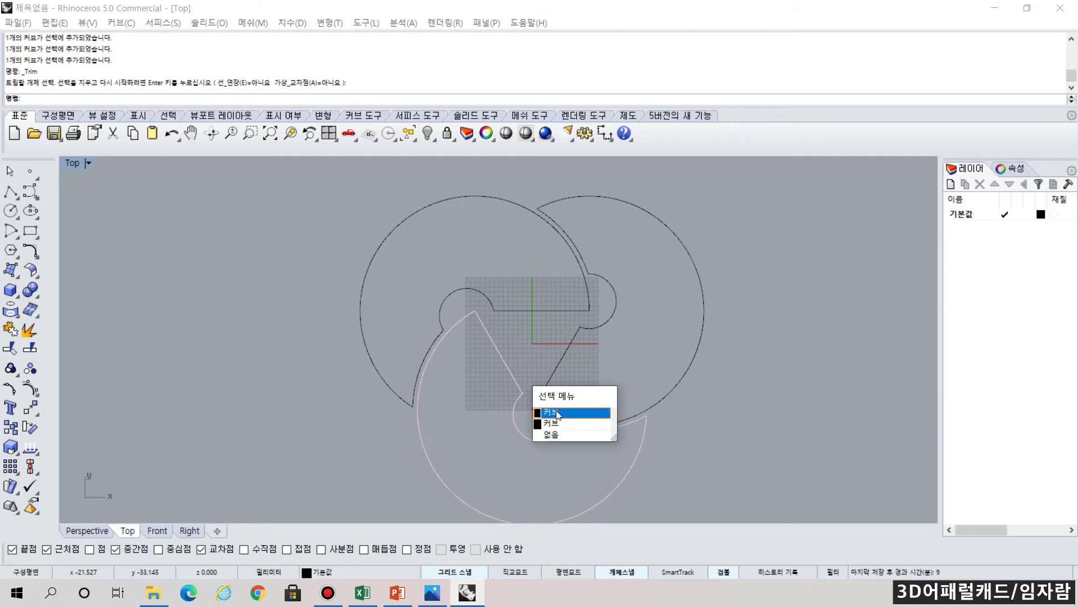
pyautogui.click(557, 426)
pyautogui.press('Delete')
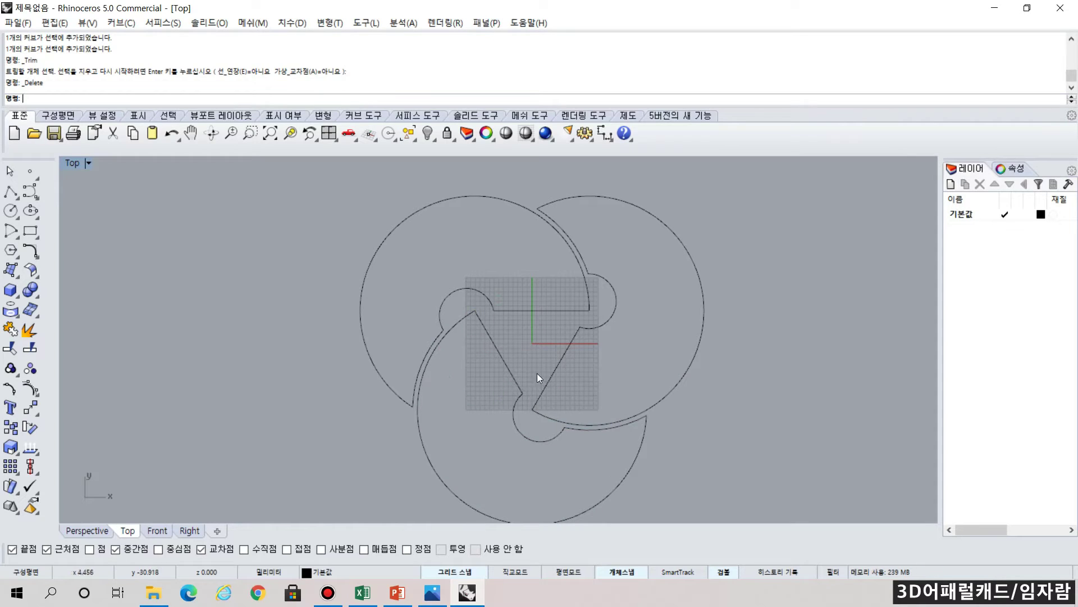
# - Delete the leftover triangle edge overlapping the right lobe's straight side and check each lobe's straight side for duplicates
pyautogui.click(518, 381)
pyautogui.click(521, 383)
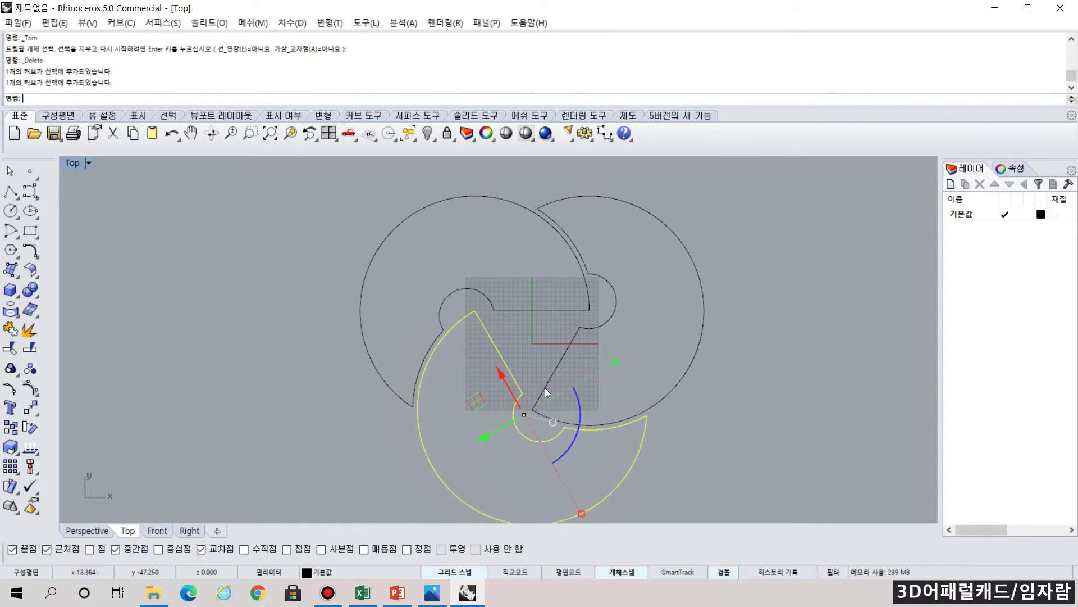
pyautogui.click(544, 387)
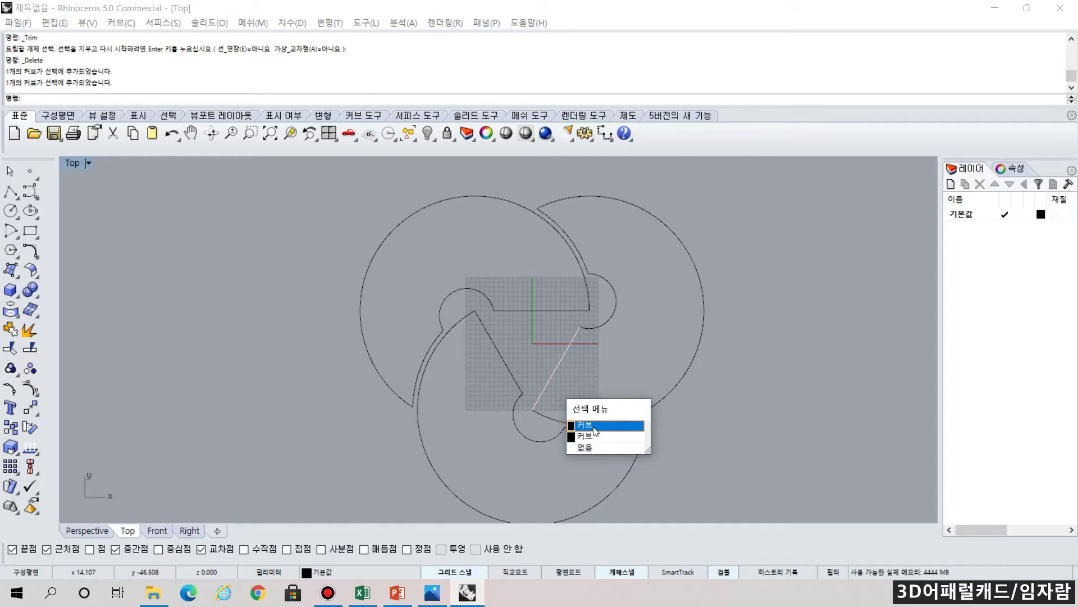
pyautogui.click(594, 426)
pyautogui.press('Delete')
pyautogui.click(552, 310)
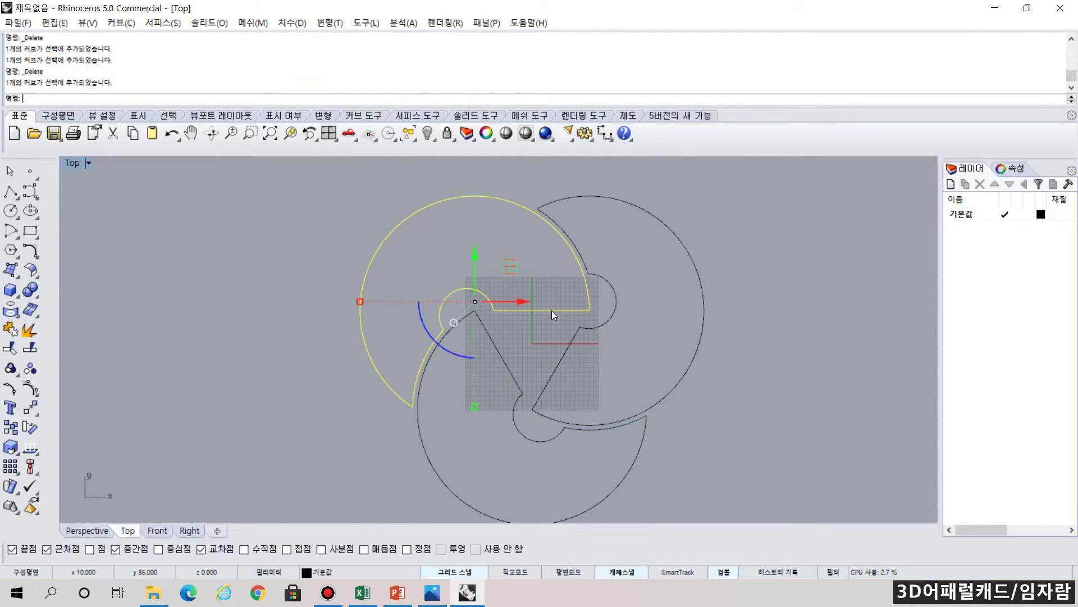
pyautogui.click(564, 353)
pyautogui.click(518, 379)
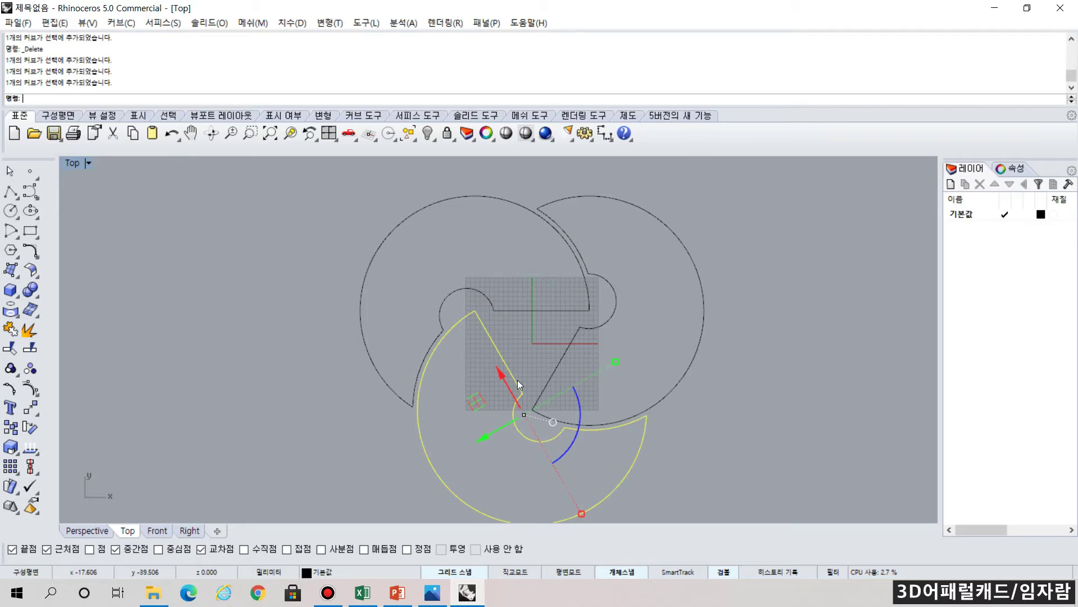
pyautogui.press('Escape')
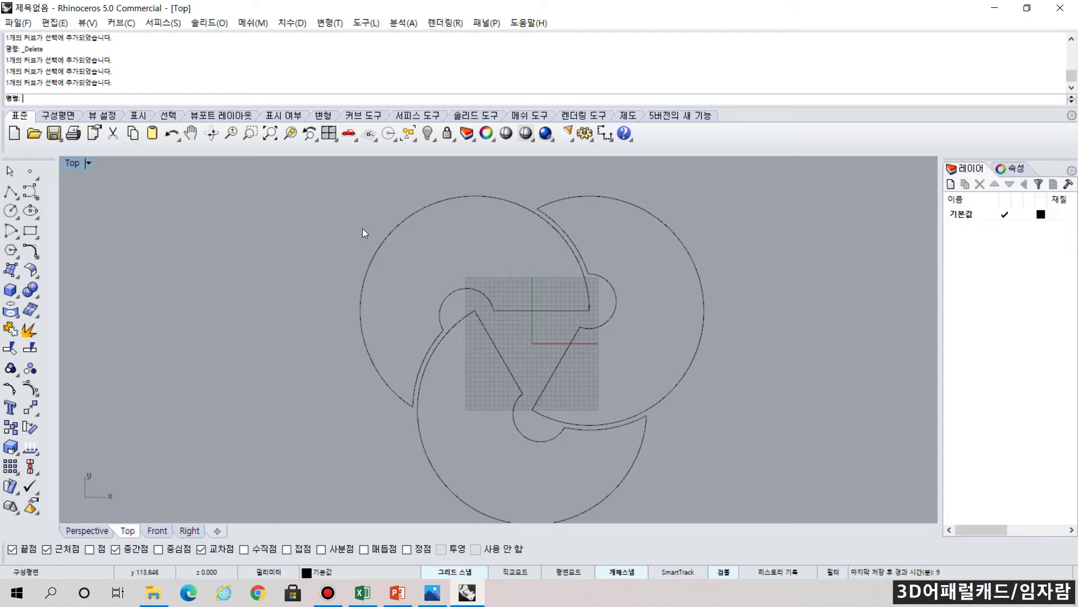
# - Hatch the upper-left lobe with the solid fill pattern (채우기), rotation 0.0 and scale 1.0
pyautogui.moveTo(689, 390); pyautogui.dragTo(700, 368, button='right')
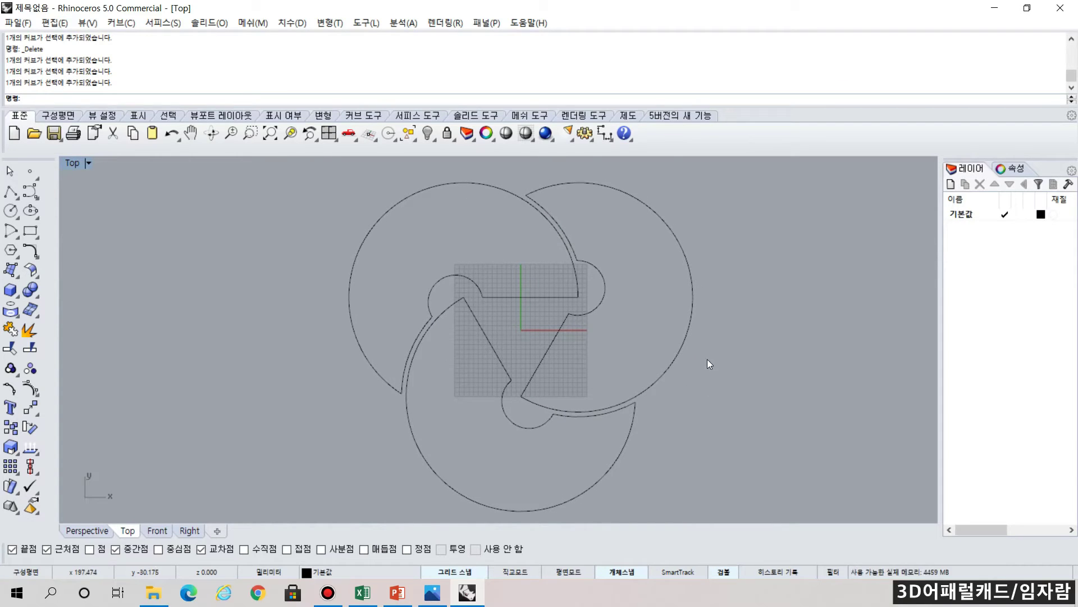
pyautogui.write('_Hatch')
pyautogui.press('Return')
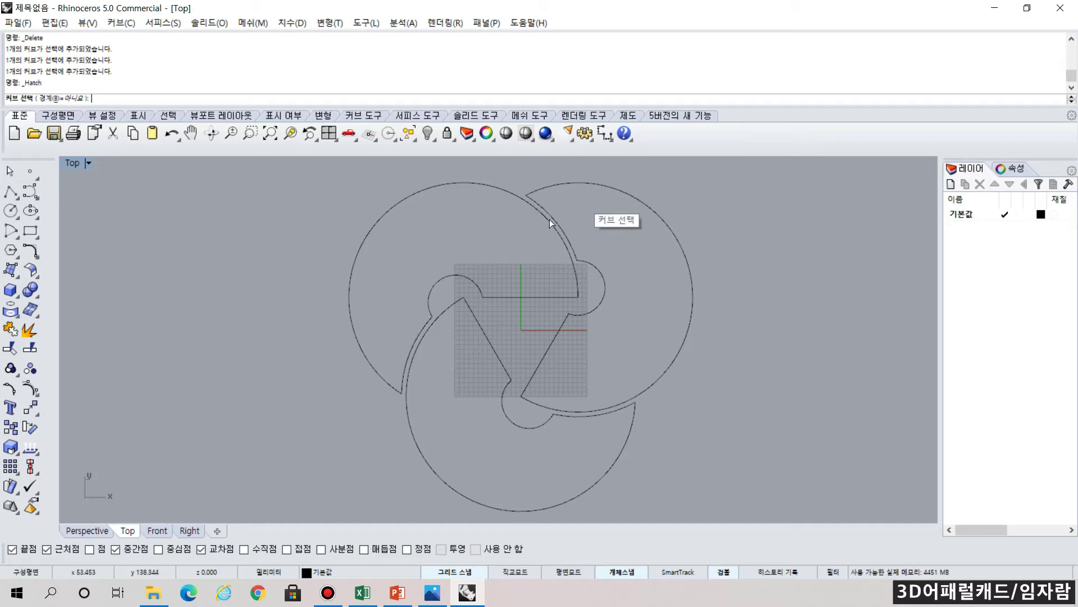
pyautogui.click(460, 275)
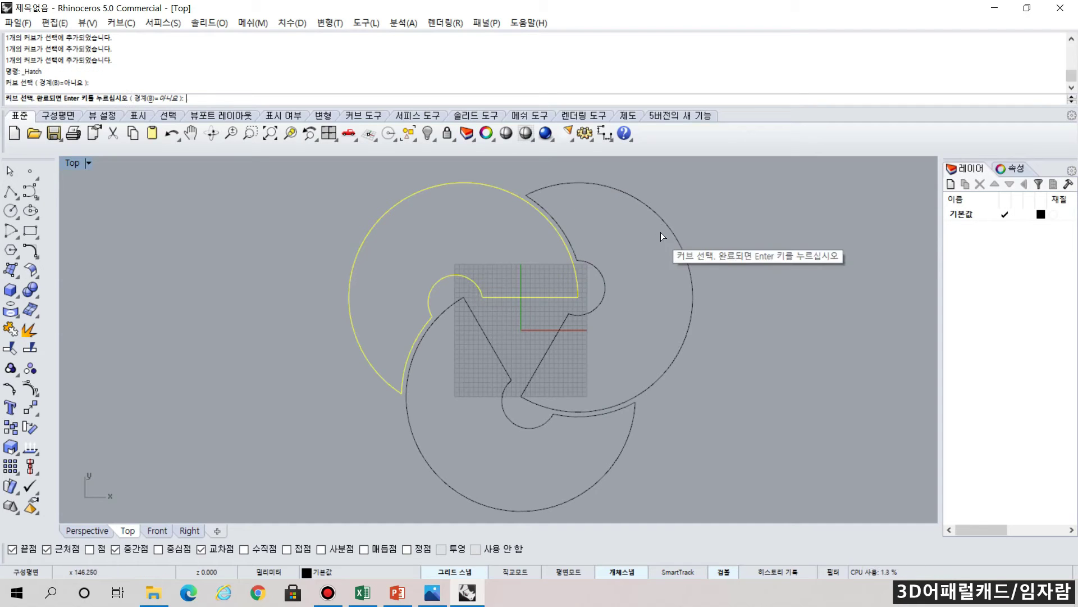
pyautogui.press('Return')
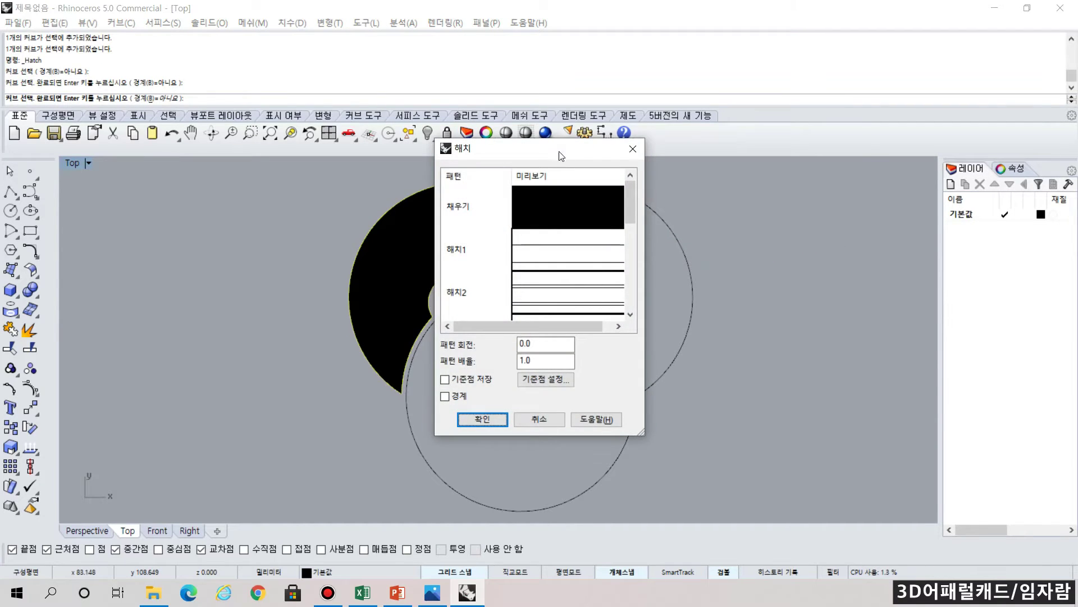
pyautogui.moveTo(556, 150); pyautogui.dragTo(811, 171)
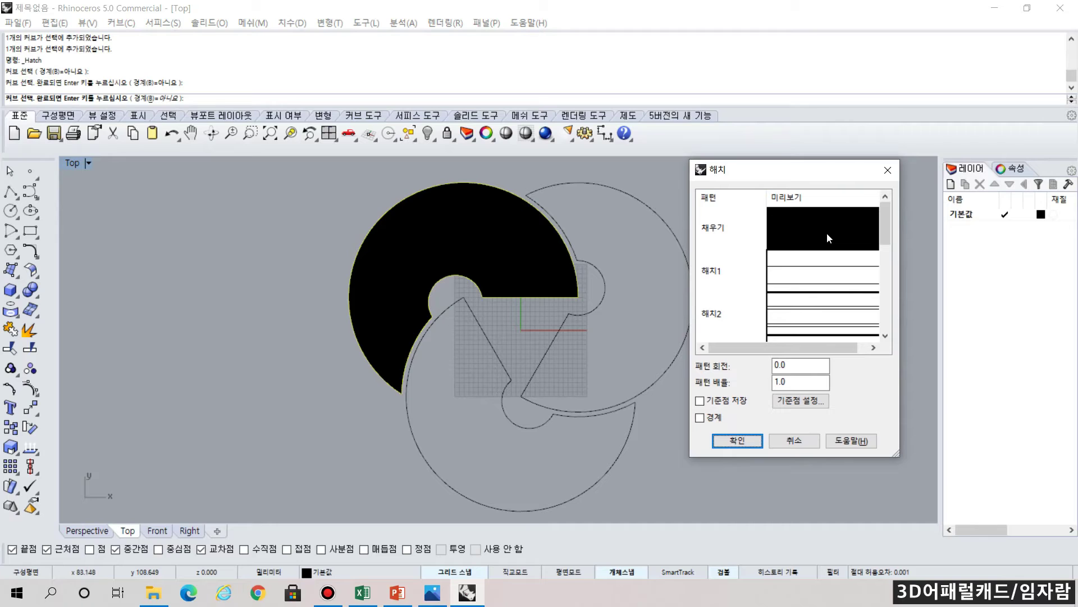
pyautogui.click(745, 442)
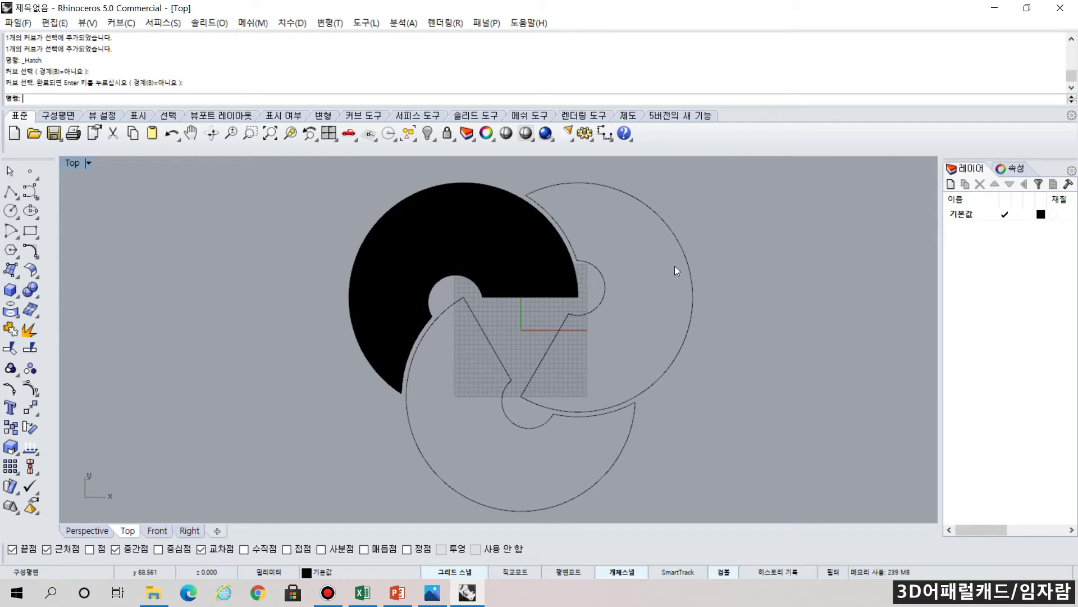
# - Repeat the Hatch command on the right lobe with the same solid fill pattern
pyautogui.rightClick(231, 271)
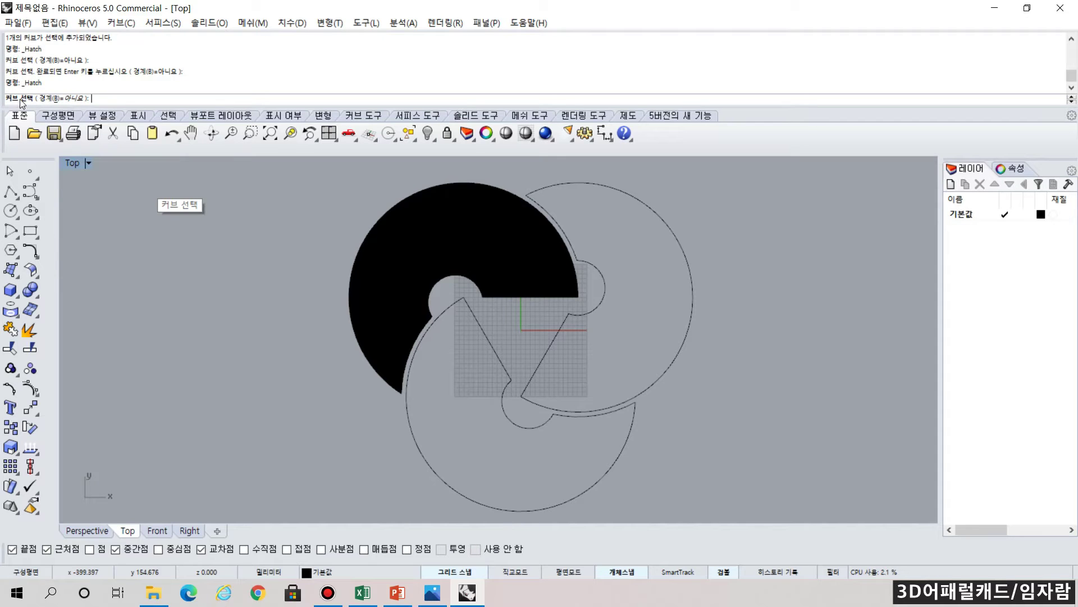
pyautogui.click(666, 375)
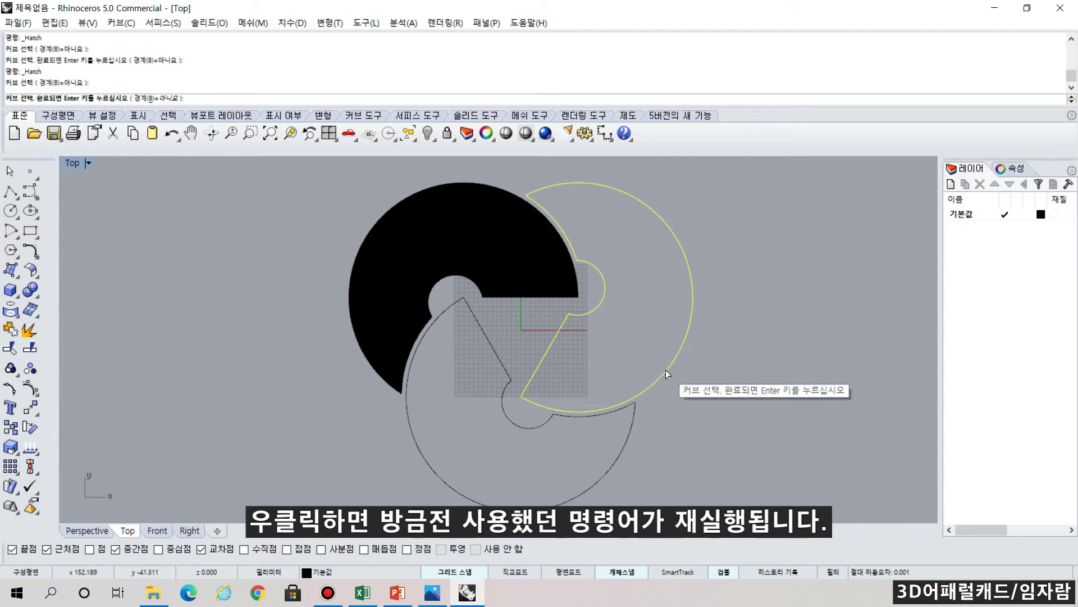
pyautogui.rightClick(667, 374)
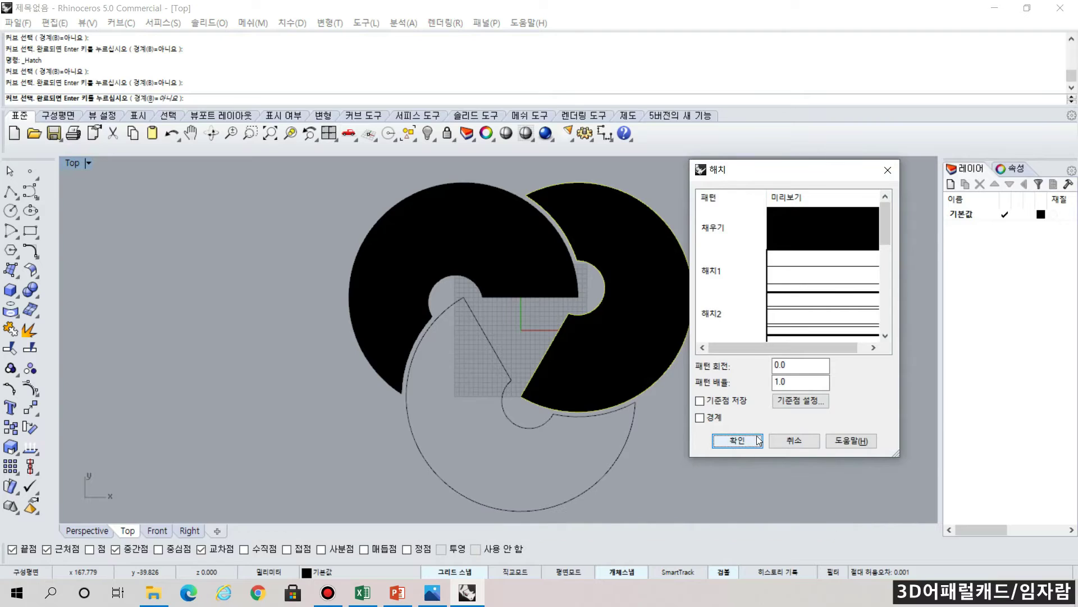
pyautogui.click(759, 440)
# - Hatch the lower lobe with the solid fill pattern (채우기), rotation 0.0 and scale 1.0
pyautogui.rightClick(731, 434)
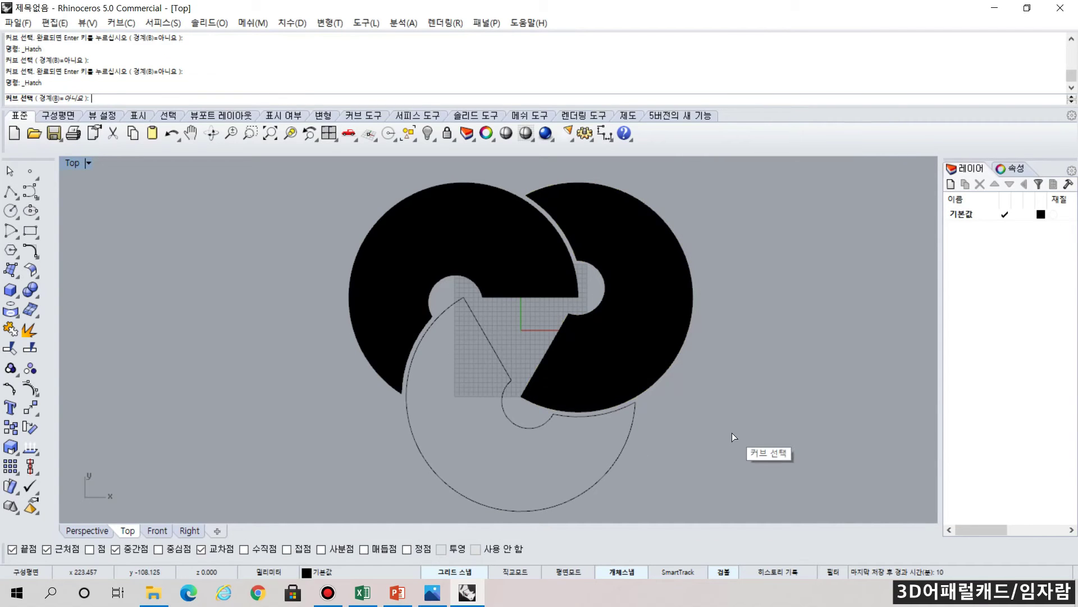
pyautogui.click(621, 449)
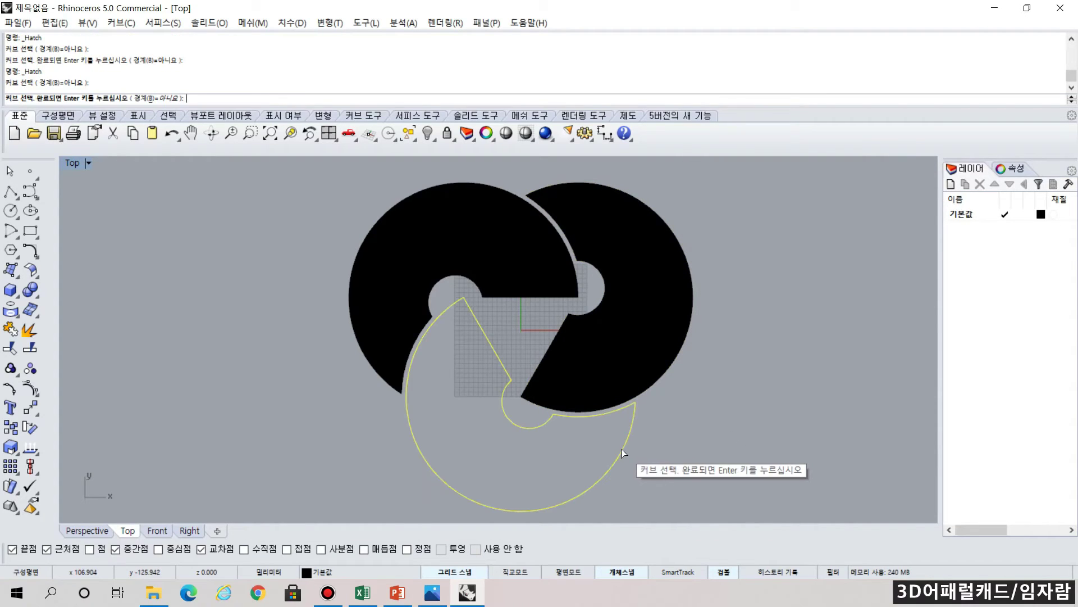
pyautogui.rightClick(622, 453)
pyautogui.click(791, 230)
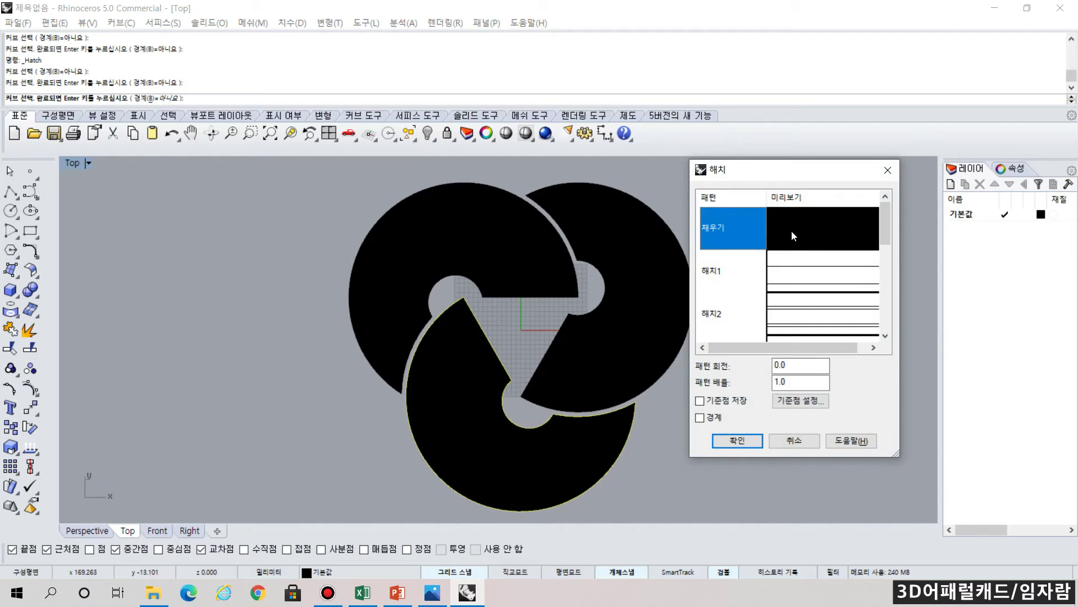
pyautogui.click(731, 441)
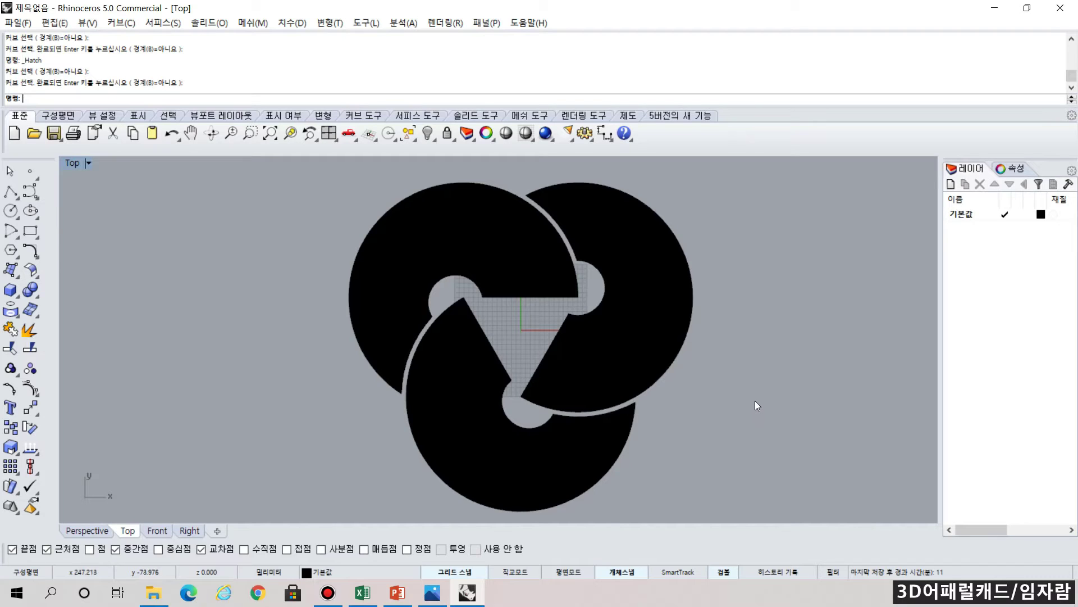
# - Export all three hatched lobes as Adobe Illustrator file 00 into the 3D어패럴캐드2주차 folder, using a current-view snapshot and RGB color
pyautogui.click(20, 24)
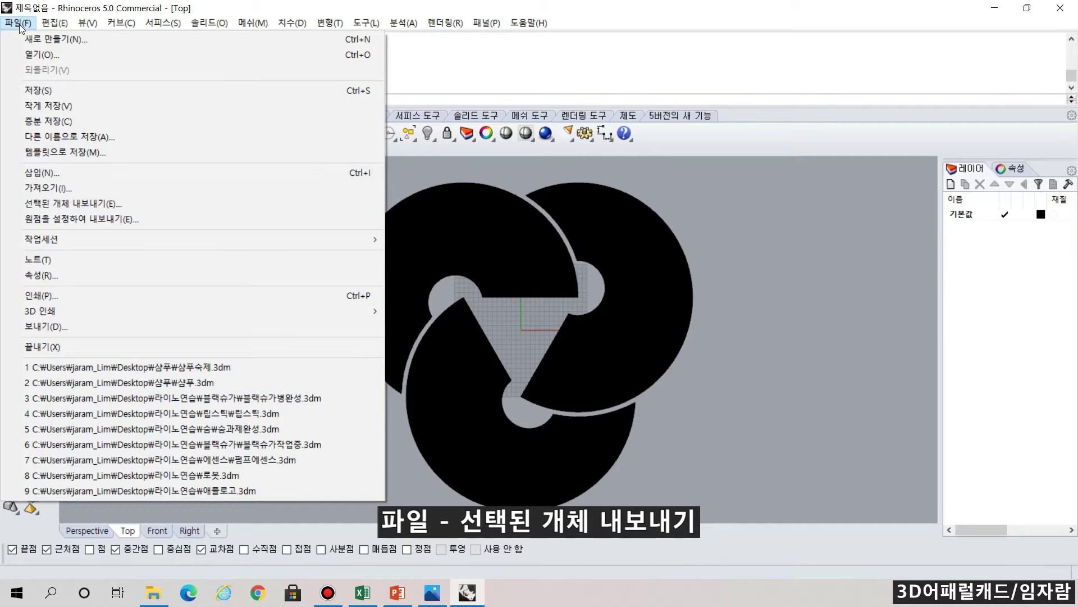
pyautogui.click(63, 205)
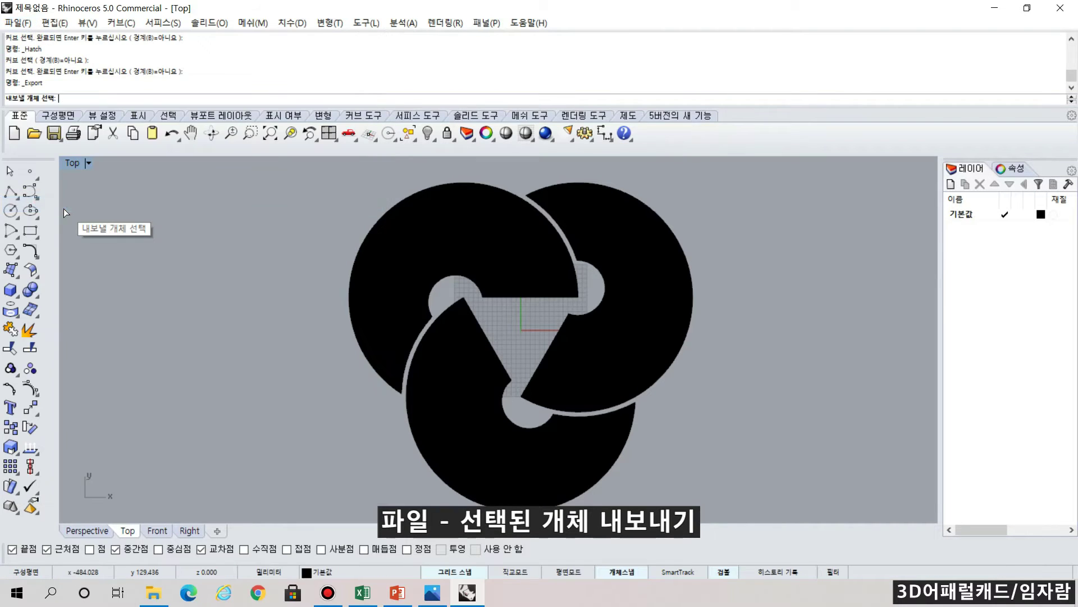
pyautogui.moveTo(294, 176)
pyautogui.mouseDown()
pyautogui.moveTo(755, 231)
pyautogui.moveTo(751, 514)
pyautogui.mouseUp()
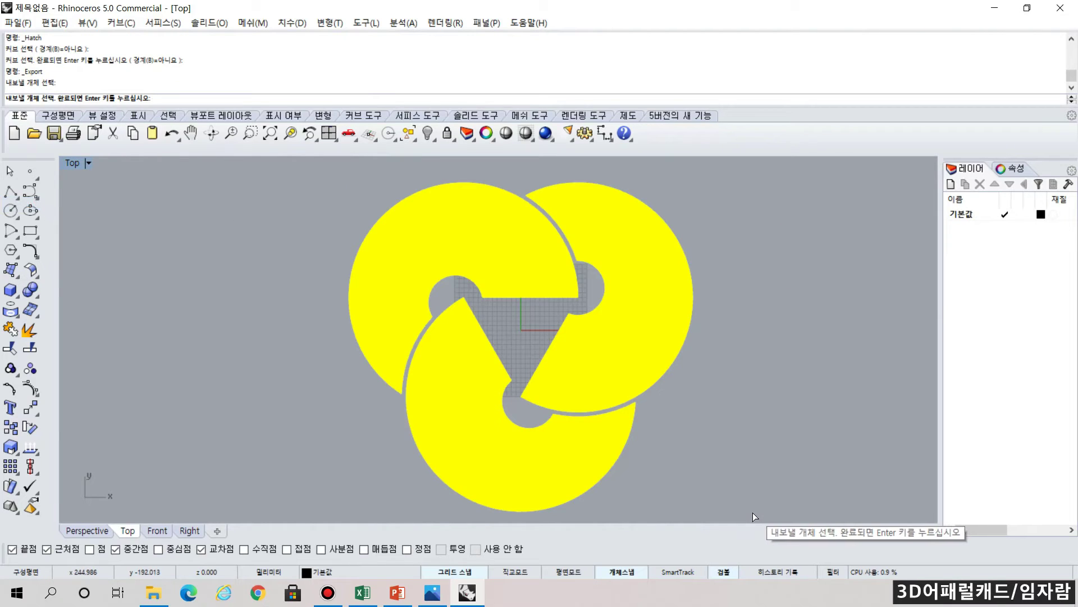
pyautogui.rightClick(734, 421)
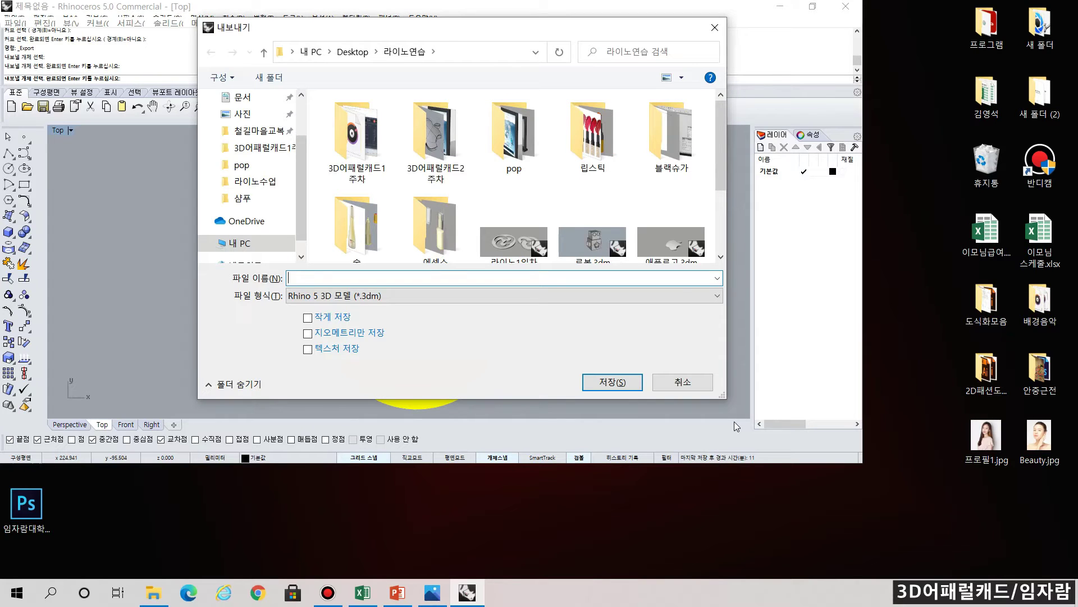
pyautogui.click(365, 296)
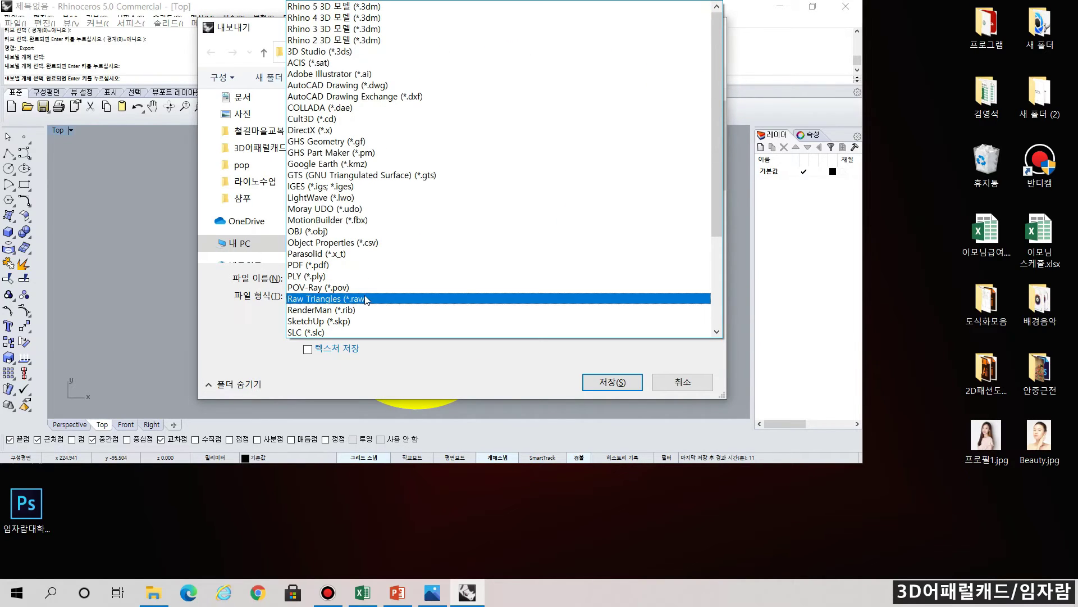
pyautogui.click(367, 73)
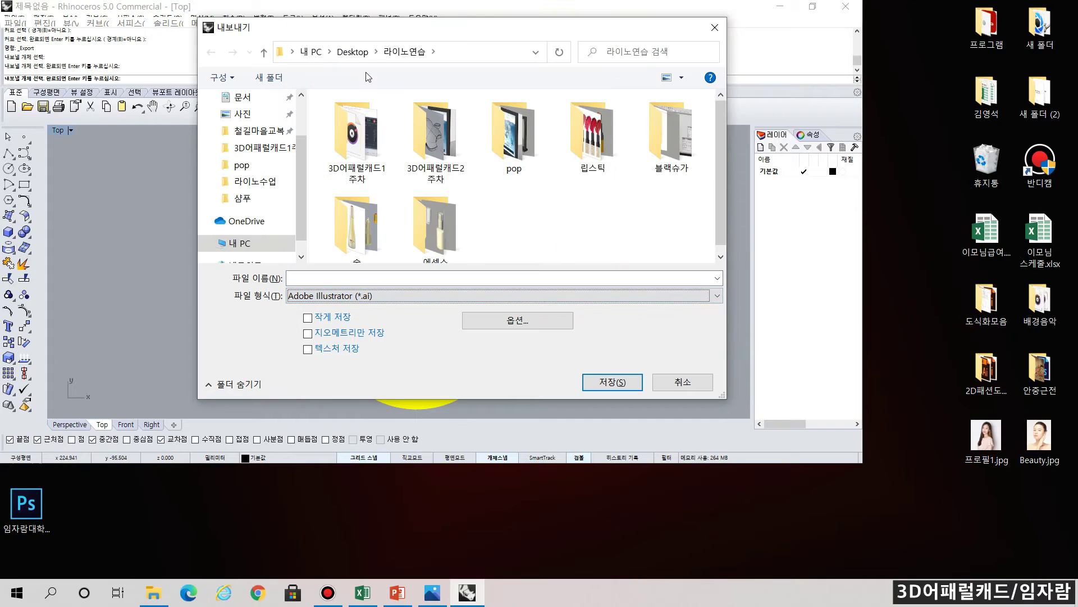
pyautogui.click(352, 276)
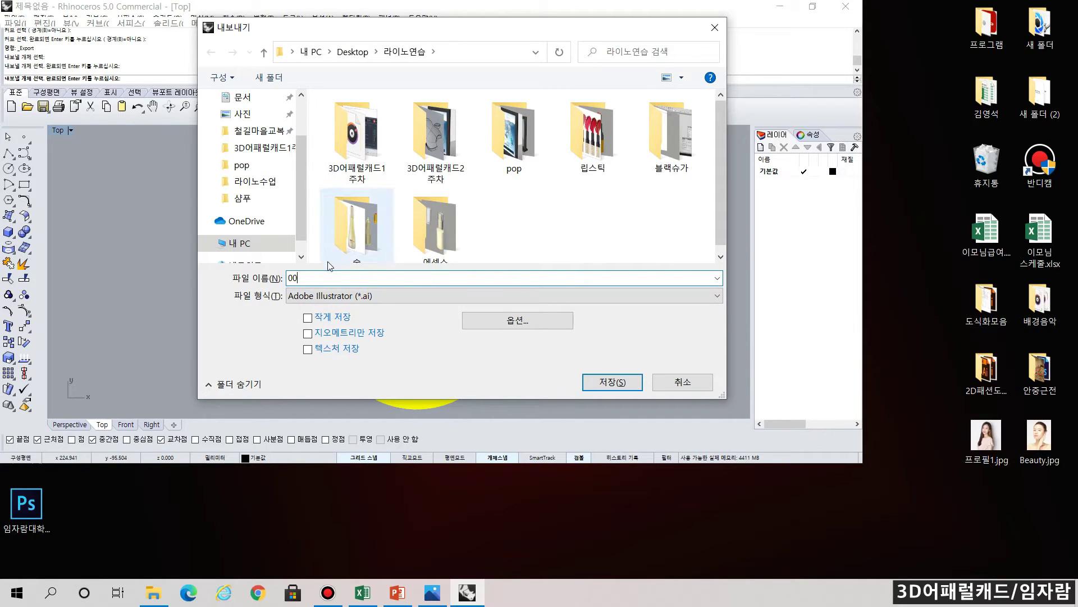
pyautogui.doubleClick(434, 133)
pyautogui.click(628, 381)
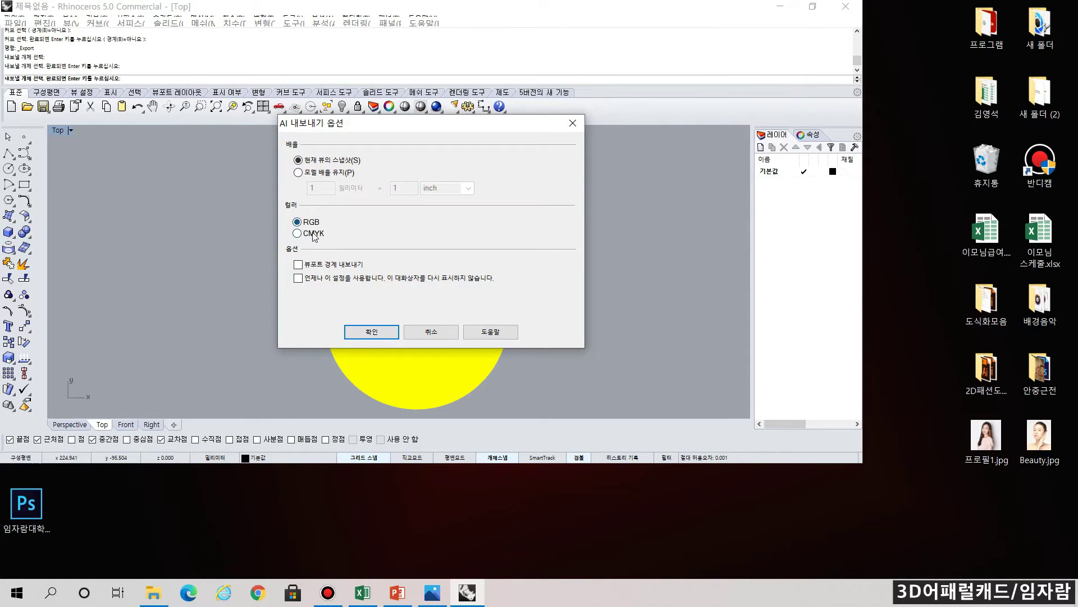
pyautogui.click(371, 331)
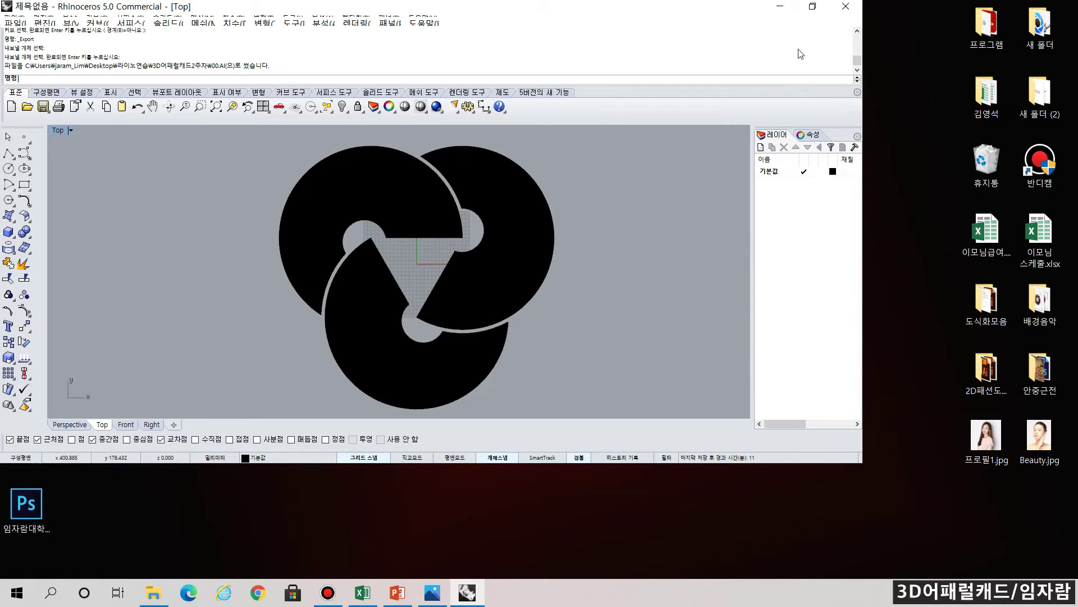
# - Open the exported 00.AI from the 3D어패럴캐드2주차 folder in Adobe Illustrator, dismiss the What's New window and inspect individual lobes
pyautogui.click(153, 593)
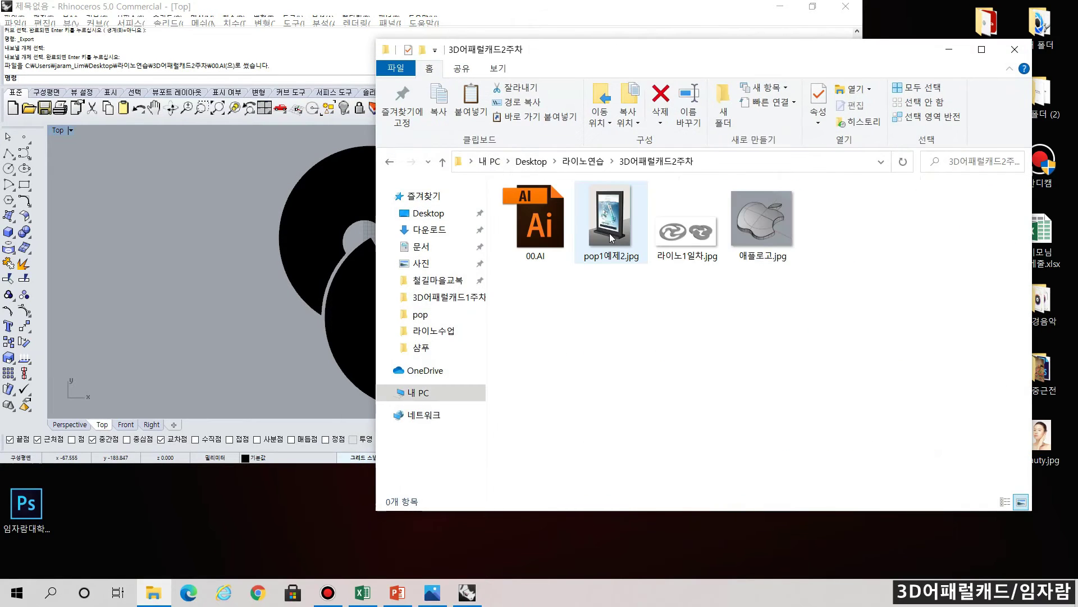
pyautogui.click(535, 231)
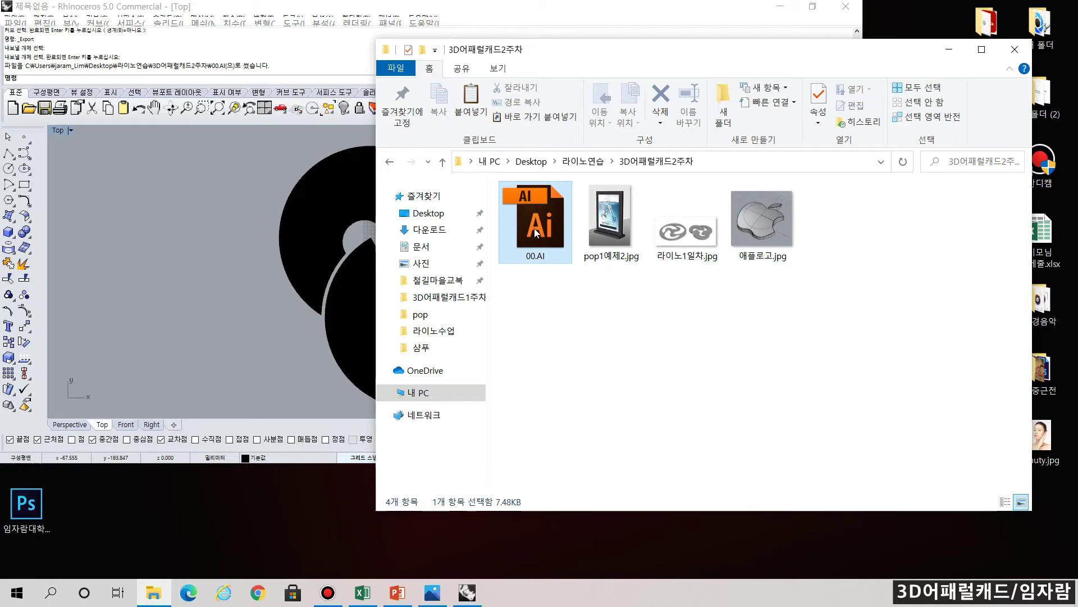
pyautogui.doubleClick(536, 230)
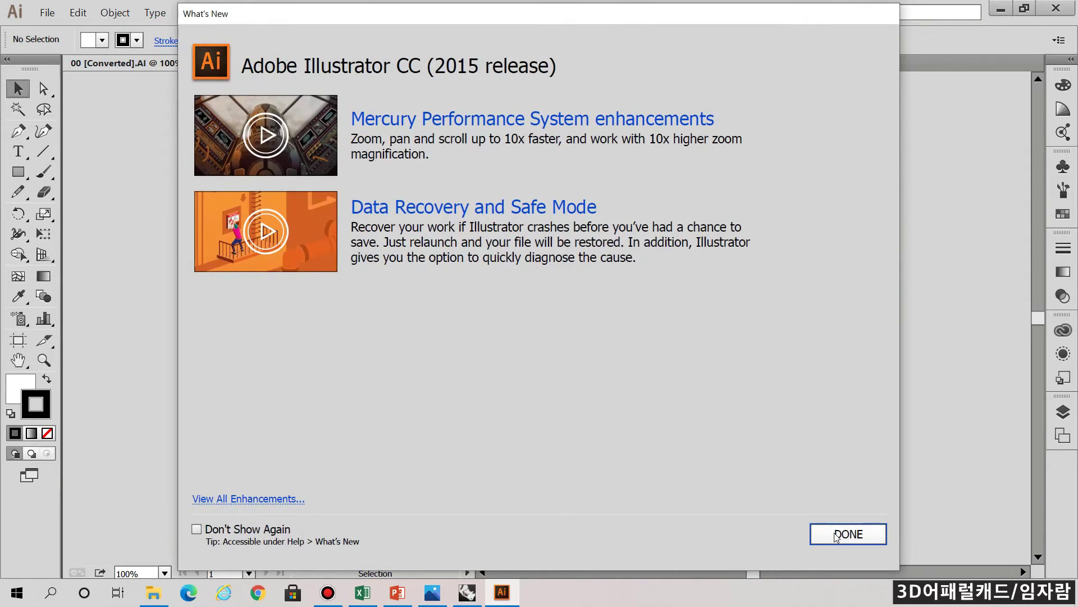
pyautogui.click(837, 535)
pyautogui.click(558, 267)
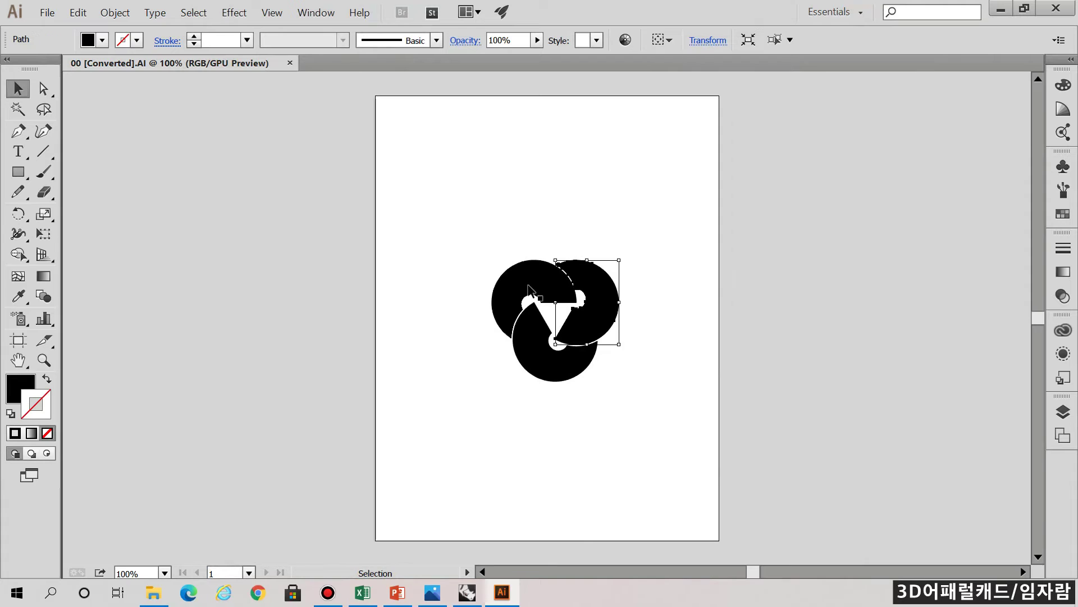
pyautogui.click(555, 371)
# - Recolor all three lobes together with a red CMYK fill of C 6.03, M 97.67, Y 98.53, K 0.48
pyautogui.moveTo(615, 366); pyautogui.dragTo(474, 236)
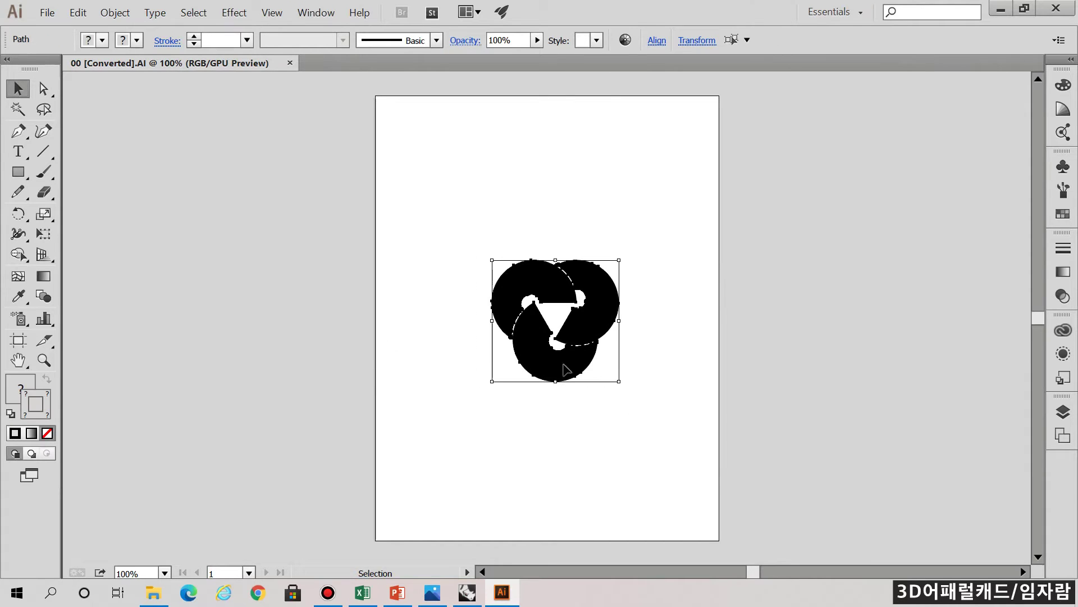
pyautogui.doubleClick(22, 384)
pyautogui.click(802, 173)
pyautogui.click(1022, 155)
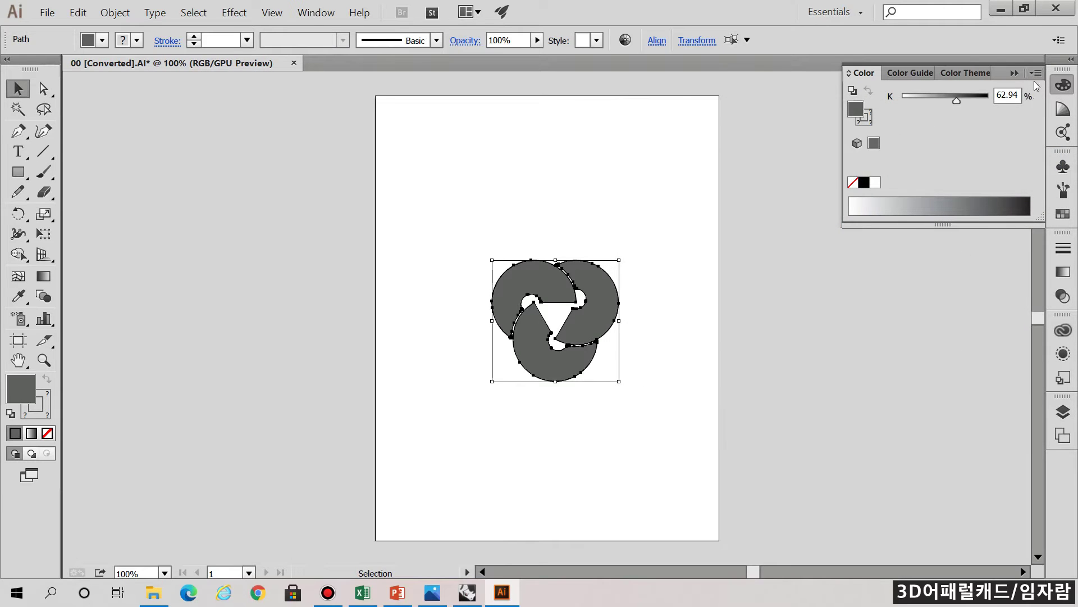
pyautogui.click(1034, 73)
pyautogui.click(924, 133)
pyautogui.click(669, 445)
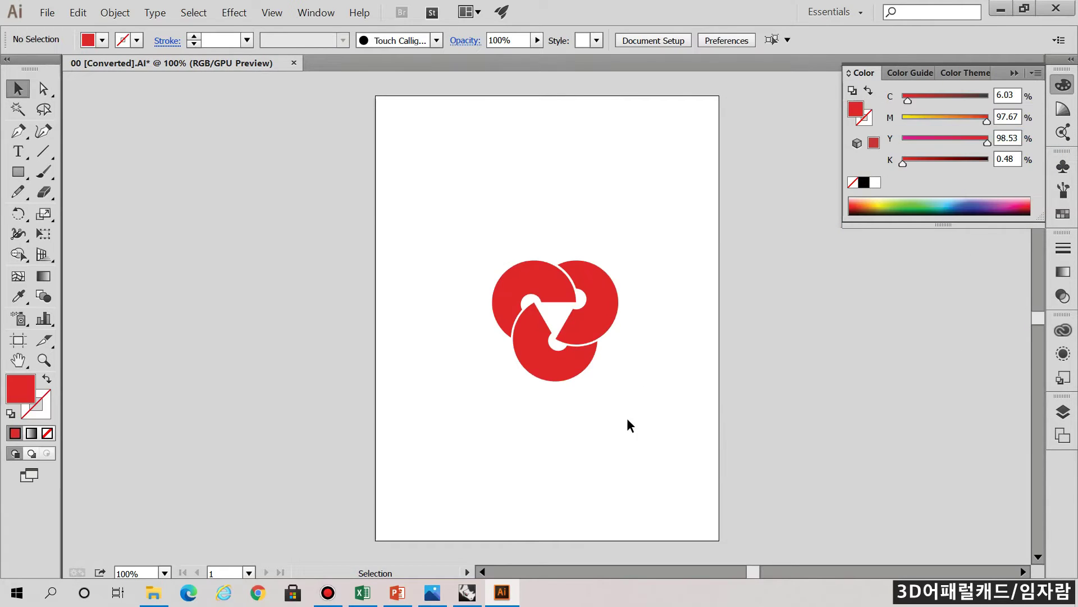
pyautogui.scroll(2, 618, 409)
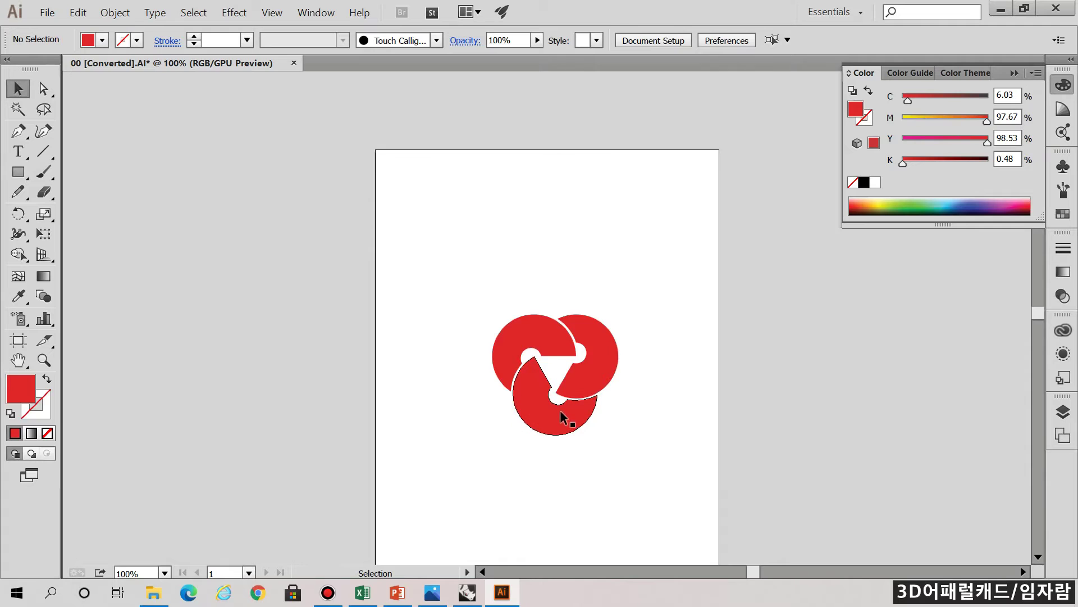
pyautogui.click(557, 337)
pyautogui.moveTo(507, 417); pyautogui.dragTo(706, 447)
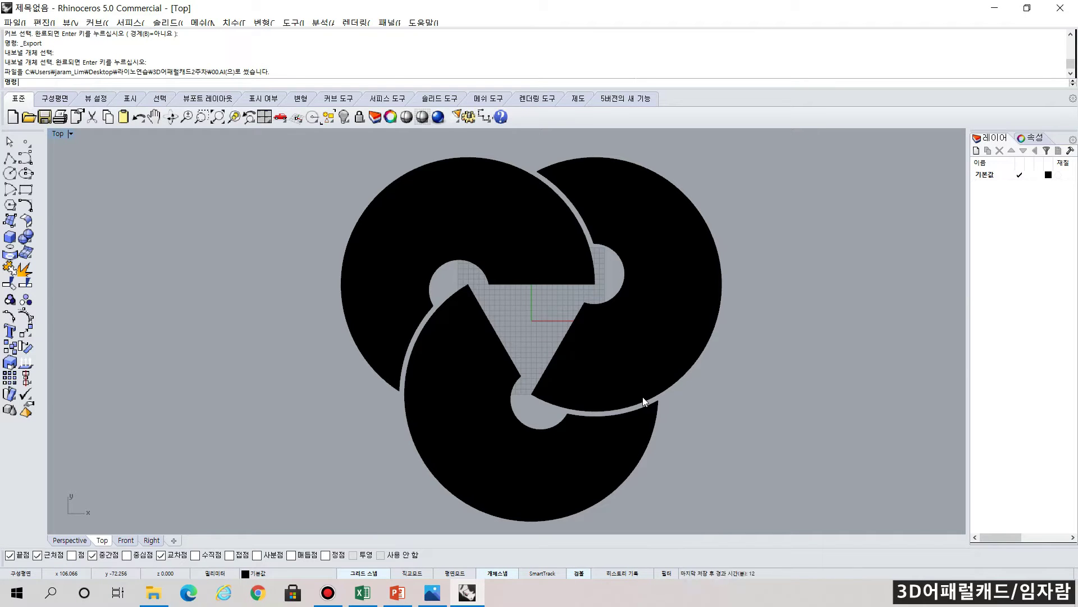
# - Back in Rhino, delete the solid hatches from all three lobes, keeping their outline curves, and clear the selection
pyautogui.click(531, 258)
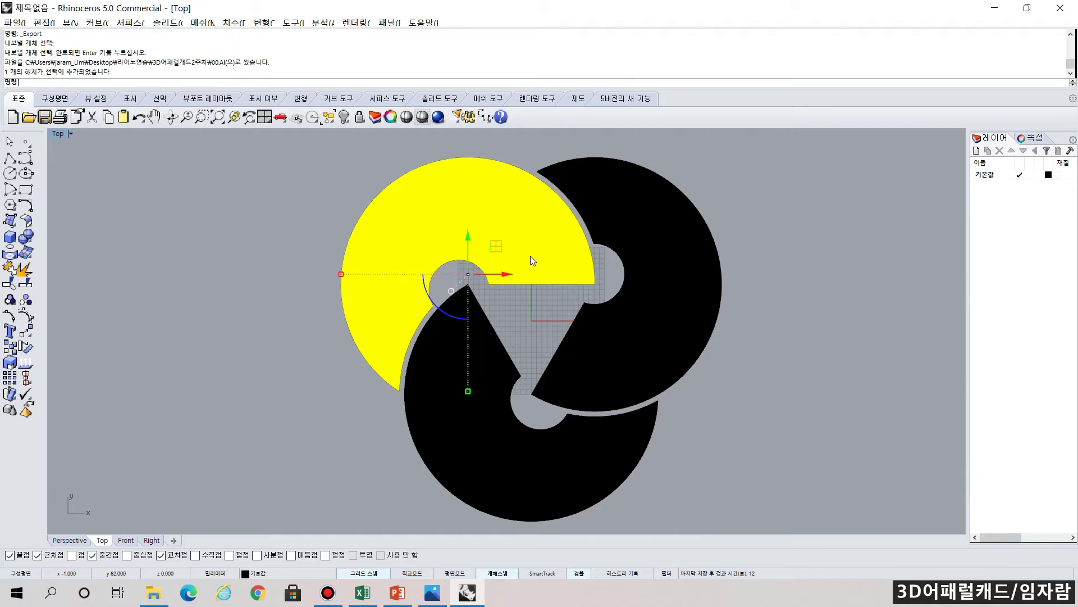
pyautogui.press('Delete')
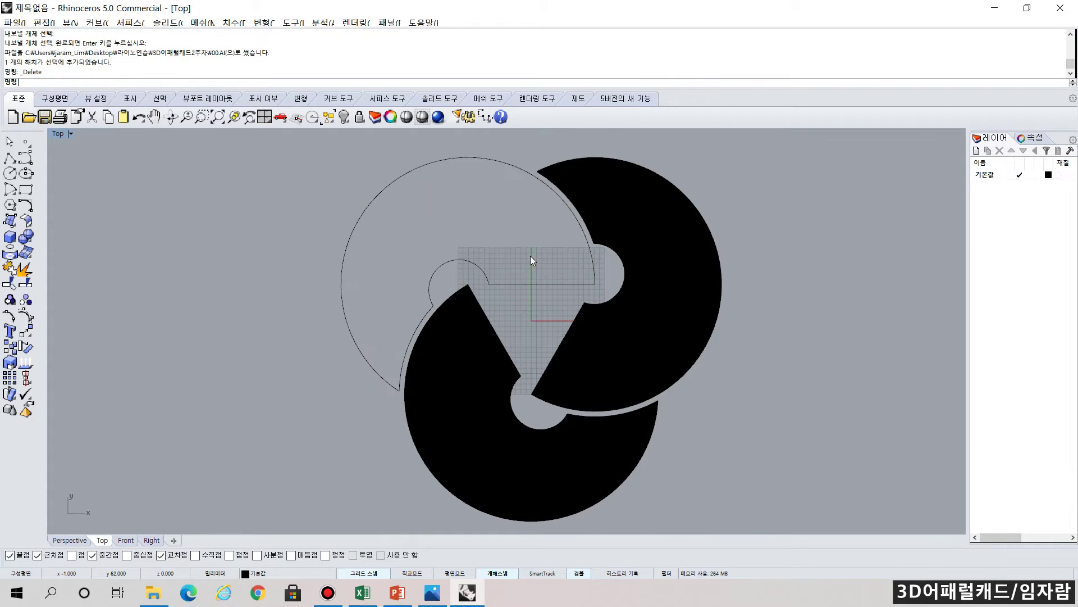
pyautogui.click(663, 358)
pyautogui.press('Delete')
pyautogui.click(591, 473)
pyautogui.press('Delete')
pyautogui.click(653, 429)
pyautogui.click(669, 388)
pyautogui.click(792, 386)
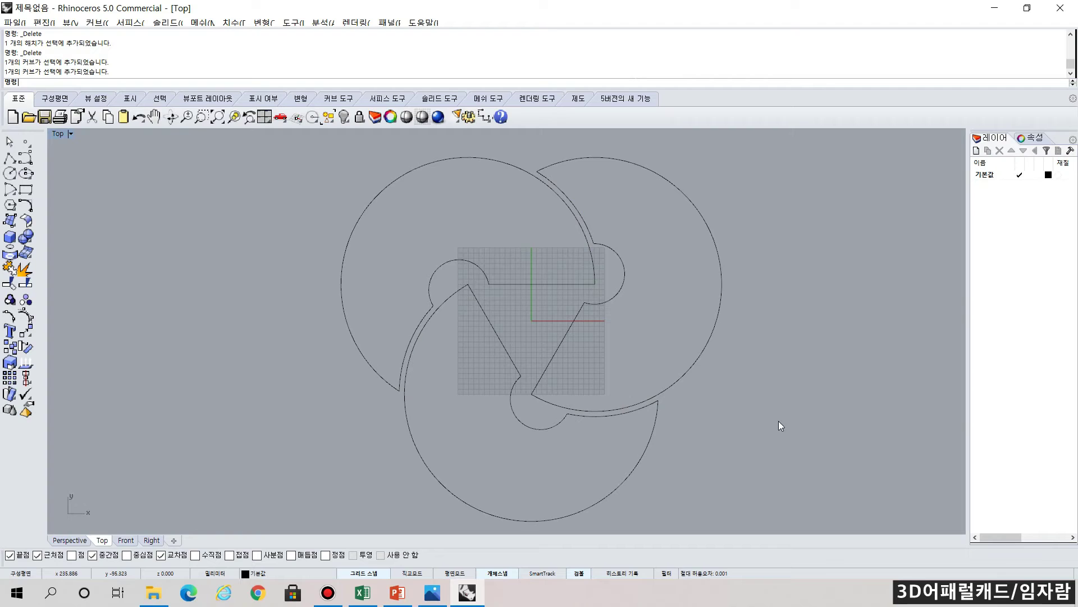
# - Scale the three lobe outlines down with Scale2D from origin 0, using the central triangle's upper edge as first reference, and deselect them
pyautogui.scroll(-2, 716, 386)
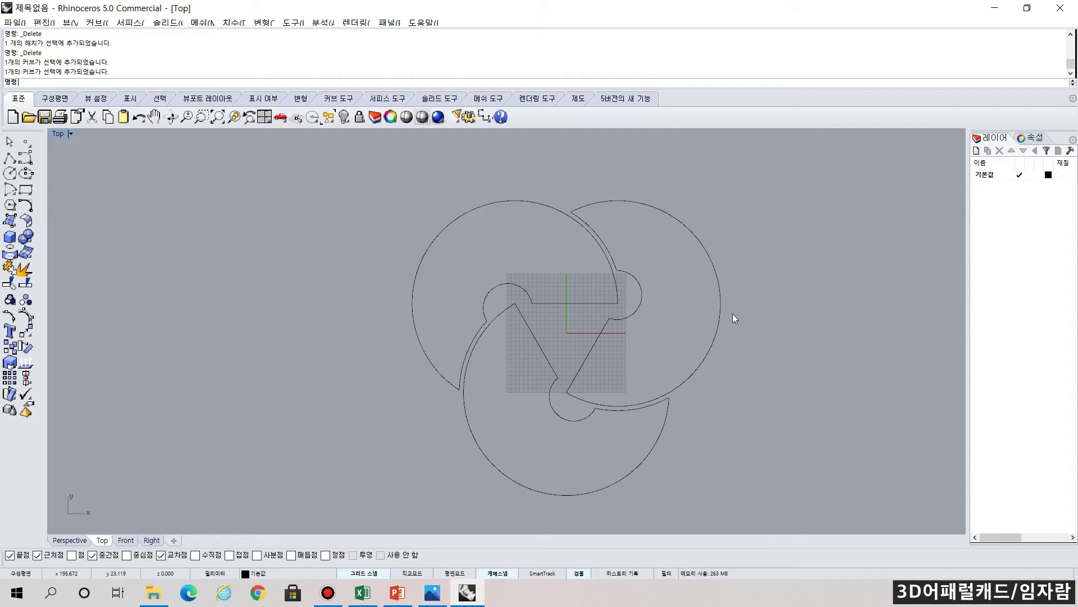
pyautogui.moveTo(399, 201); pyautogui.dragTo(797, 508)
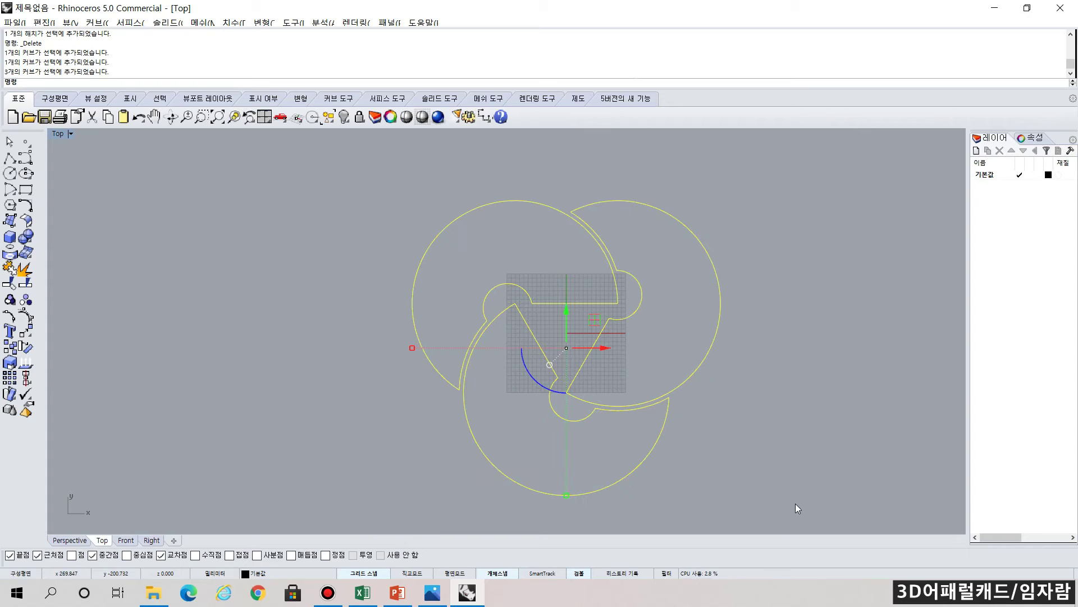
pyautogui.click(13, 372)
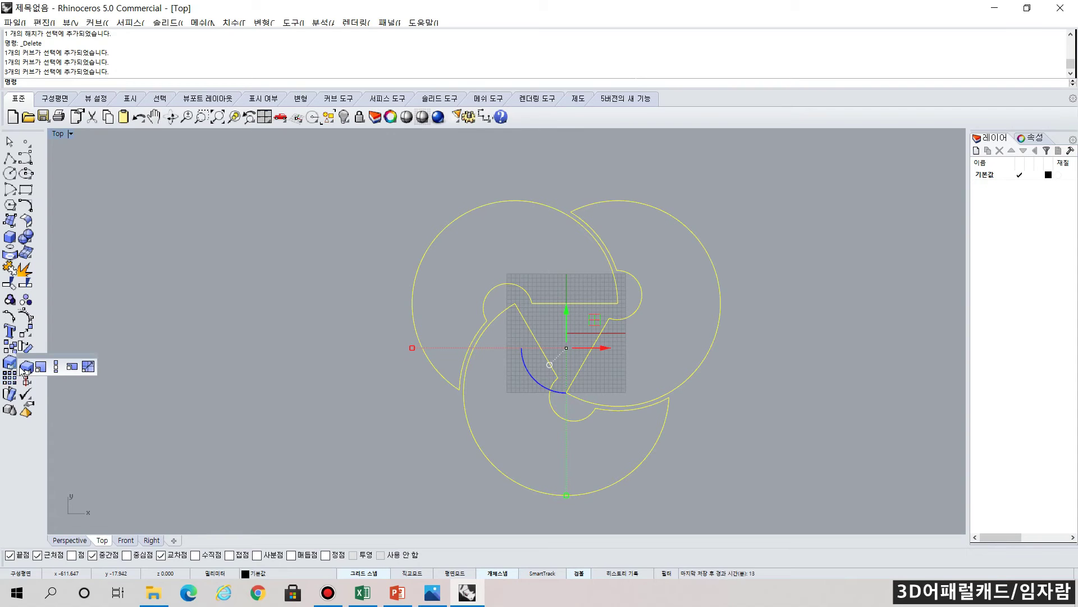
pyautogui.rightClick(26, 363)
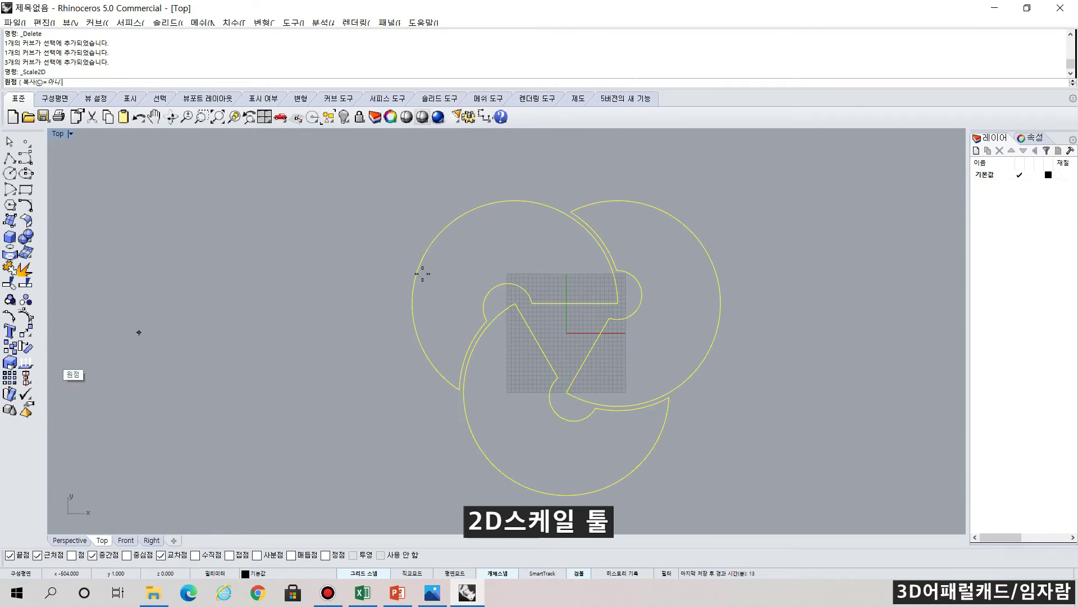
pyautogui.write('0')
pyautogui.press('Return')
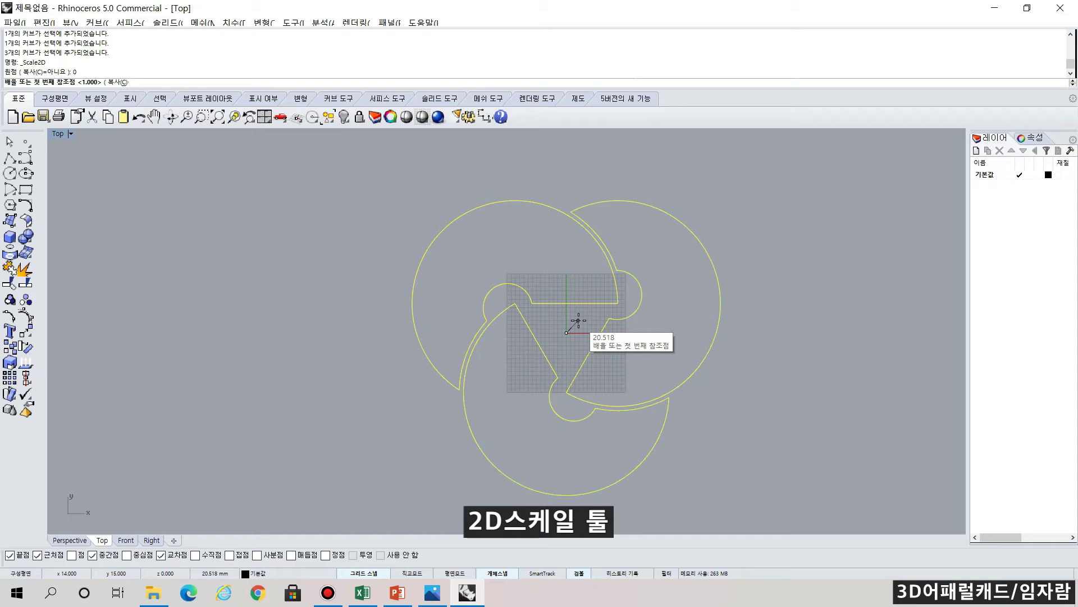
pyautogui.scroll(3, 568, 328)
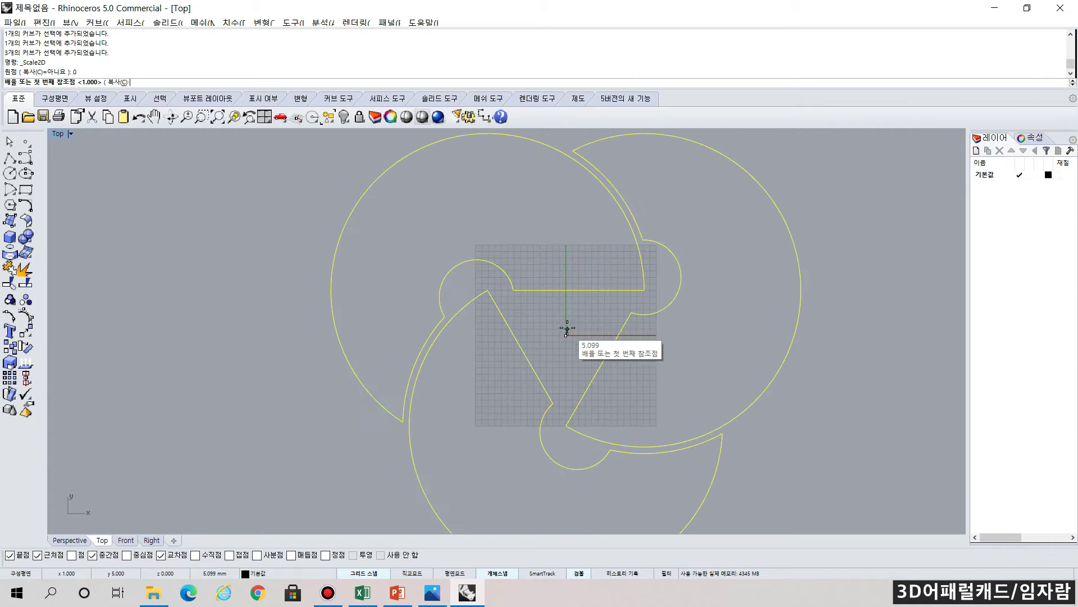
pyautogui.click(566, 290)
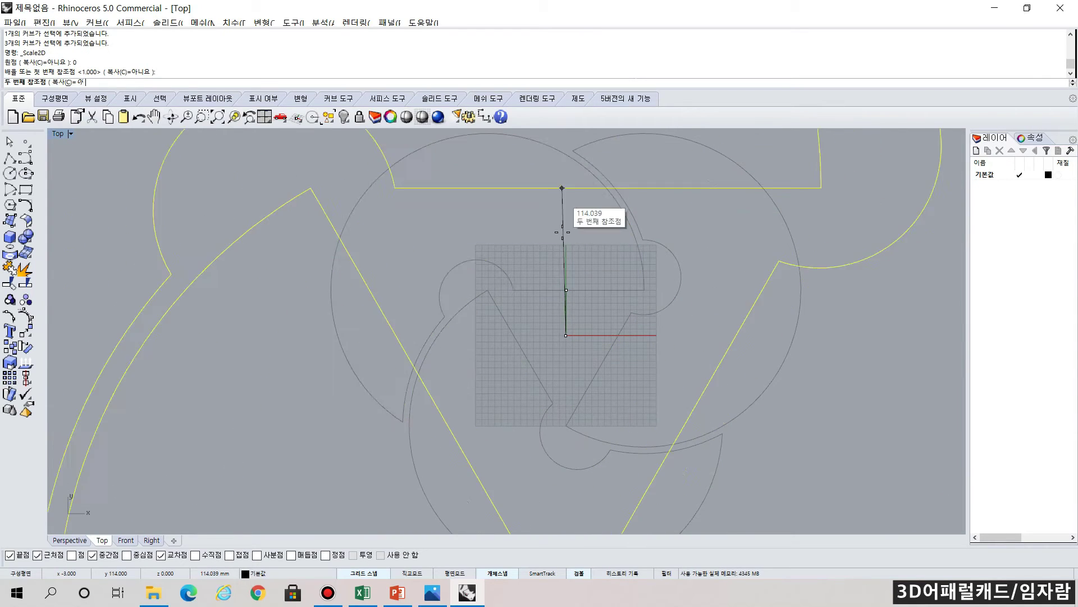
pyautogui.scroll(6, 562, 323)
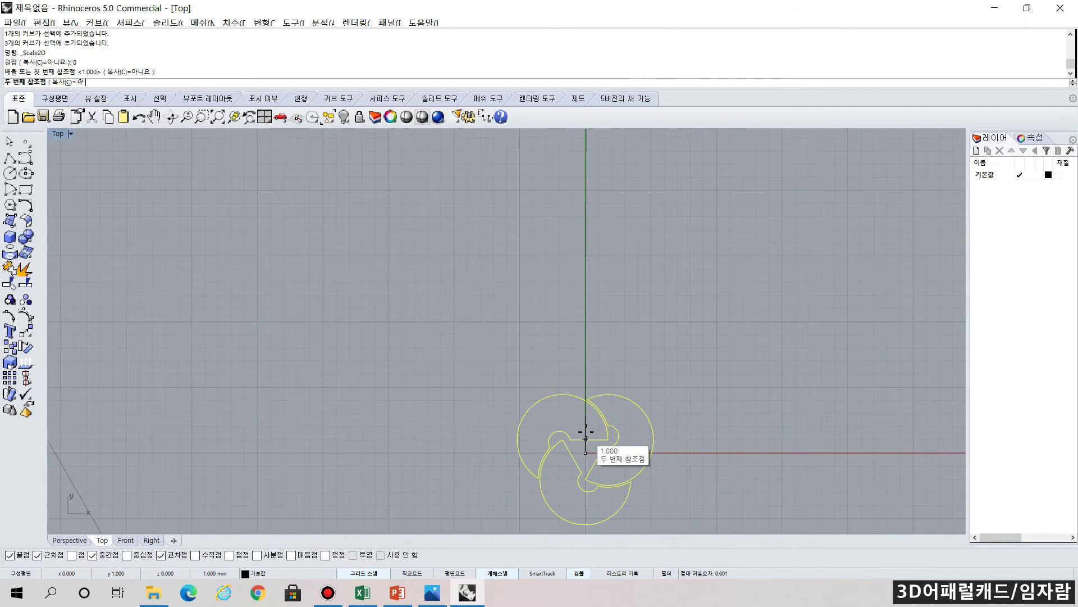
pyautogui.click(585, 402)
pyautogui.scroll(-5, 584, 403)
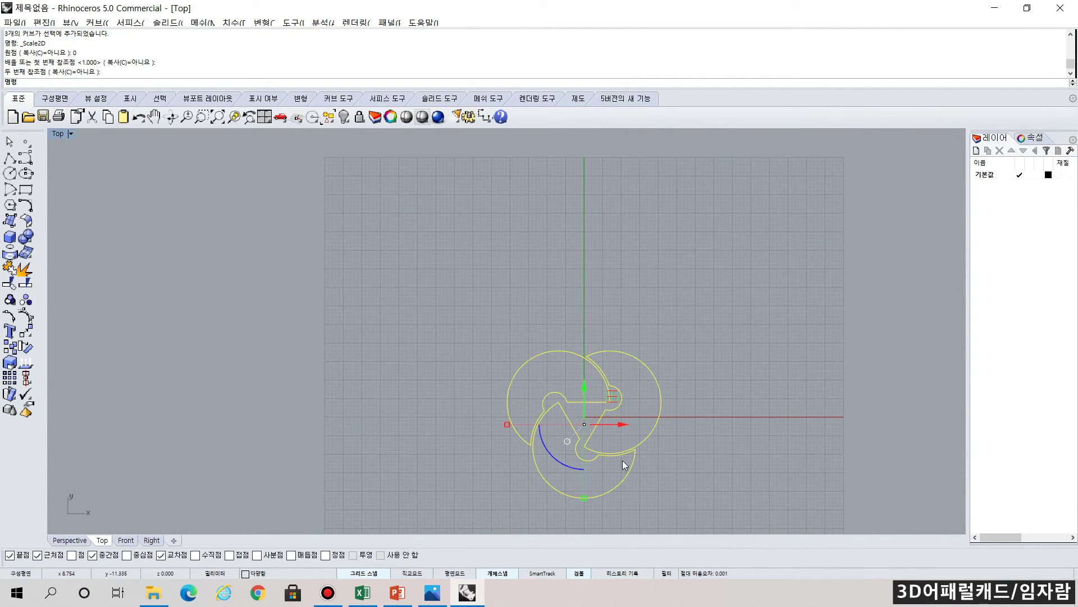
pyautogui.scroll(1, 657, 393)
pyautogui.press('Escape')
pyautogui.scroll(3, 623, 329)
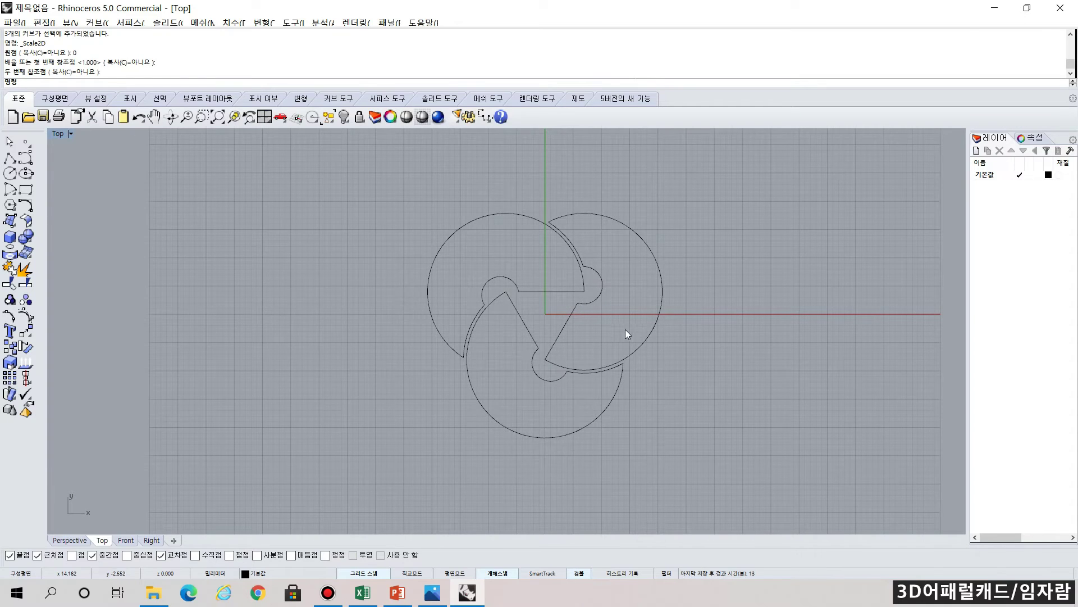
# - Undo the last Scale2D of the three lobe outlines and clear the selection
pyautogui.hotkey('ctrl', 'z')
pyautogui.scroll(-6, 587, 312)
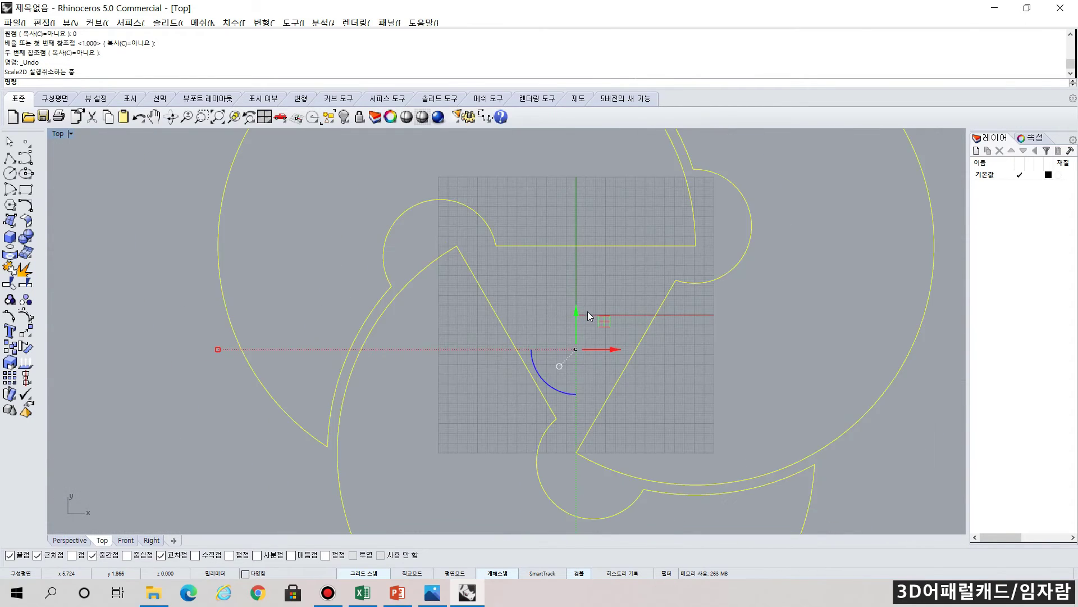
pyautogui.press('Escape')
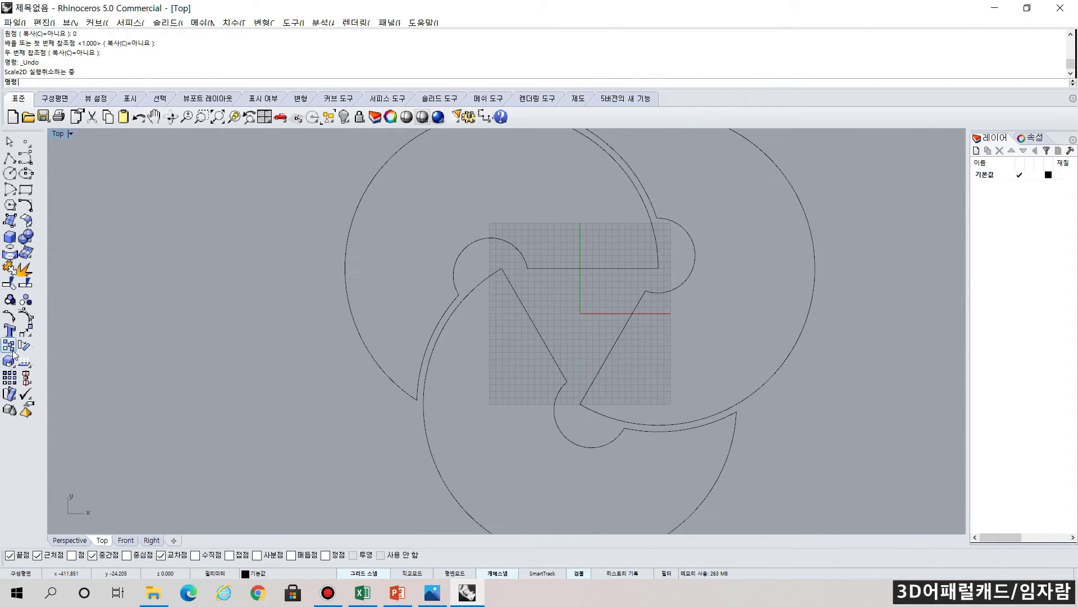
# - Scale all three lobe outlines with Scale2D from origin 0, taking the central triangle's upper edge down to 12 mm on the Y axis
pyautogui.click(12, 364)
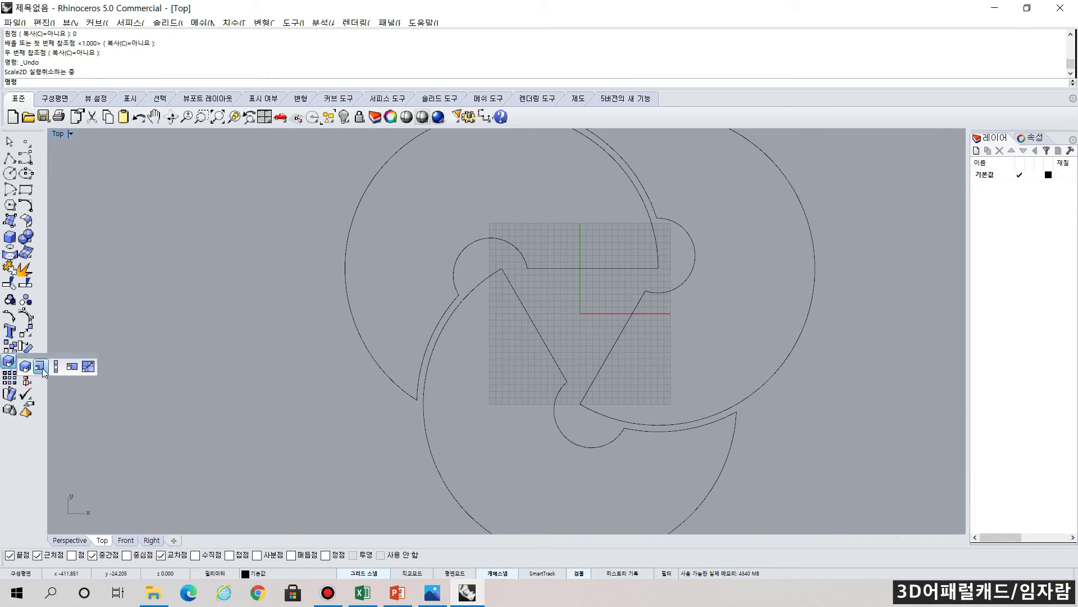
pyautogui.click(41, 366)
pyautogui.scroll(-3, 89, 338)
pyautogui.moveTo(195, 181); pyautogui.dragTo(521, 476)
pyautogui.scroll(5, 299, 332)
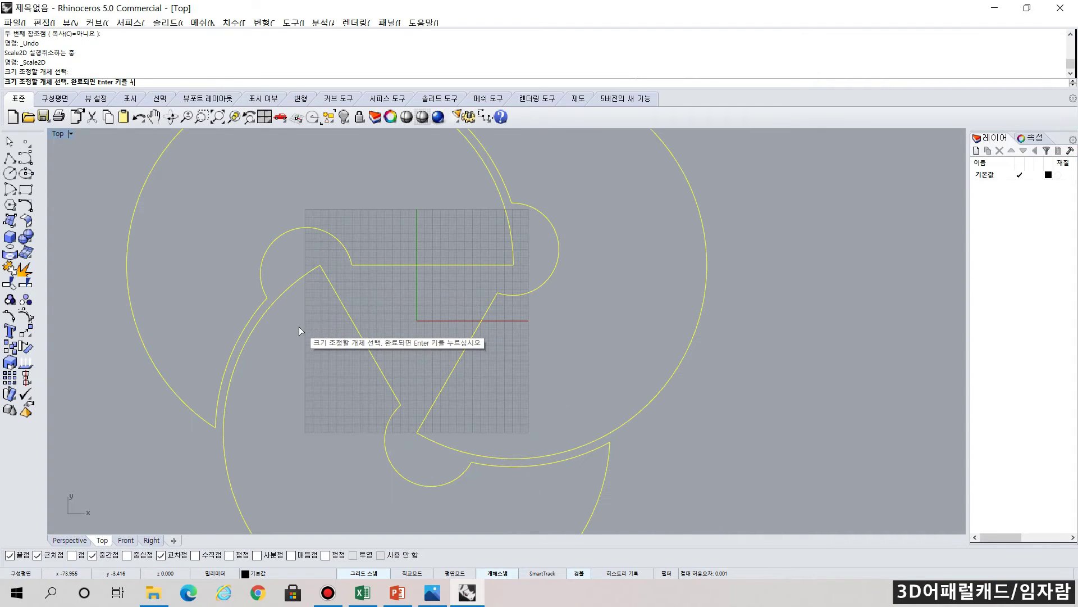
pyautogui.press('Return')
pyautogui.write('0')
pyautogui.press('Return')
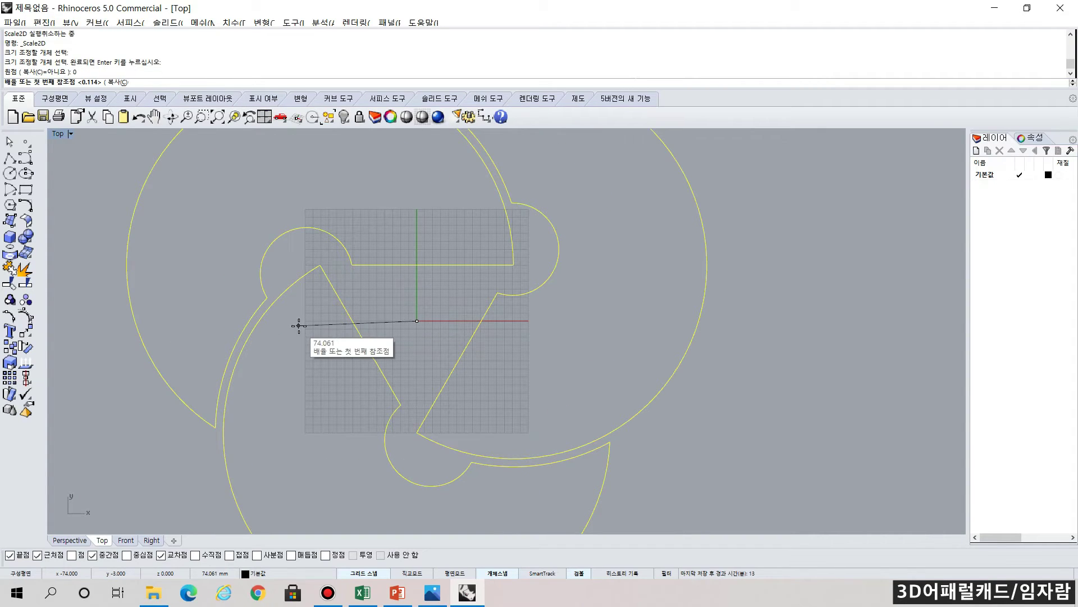
pyautogui.click(417, 264)
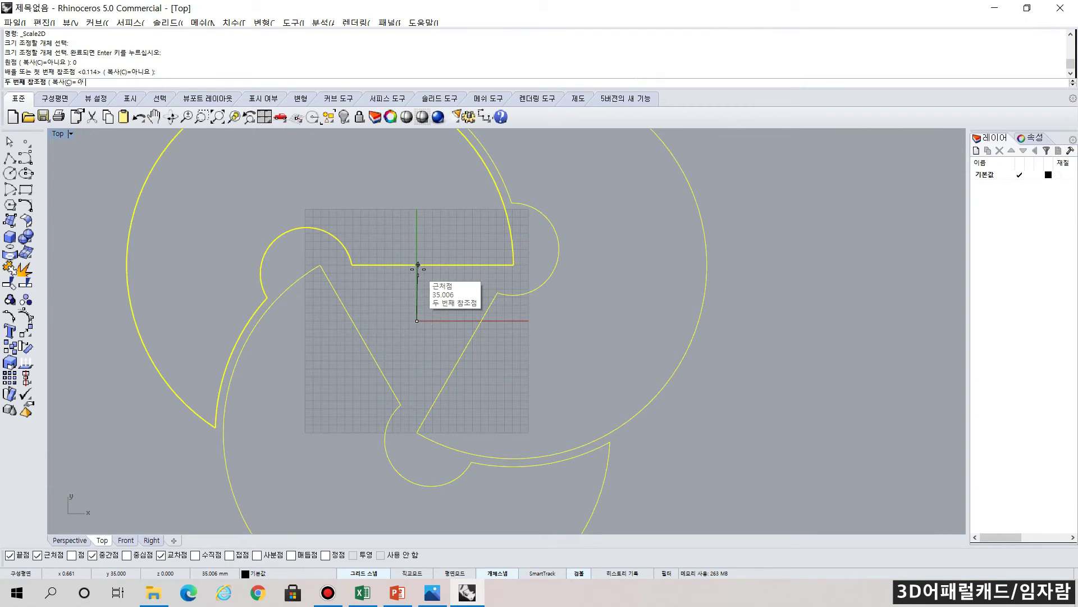
pyautogui.scroll(3, 421, 265)
pyautogui.scroll(3, 415, 289)
pyautogui.scroll(-4, 403, 421)
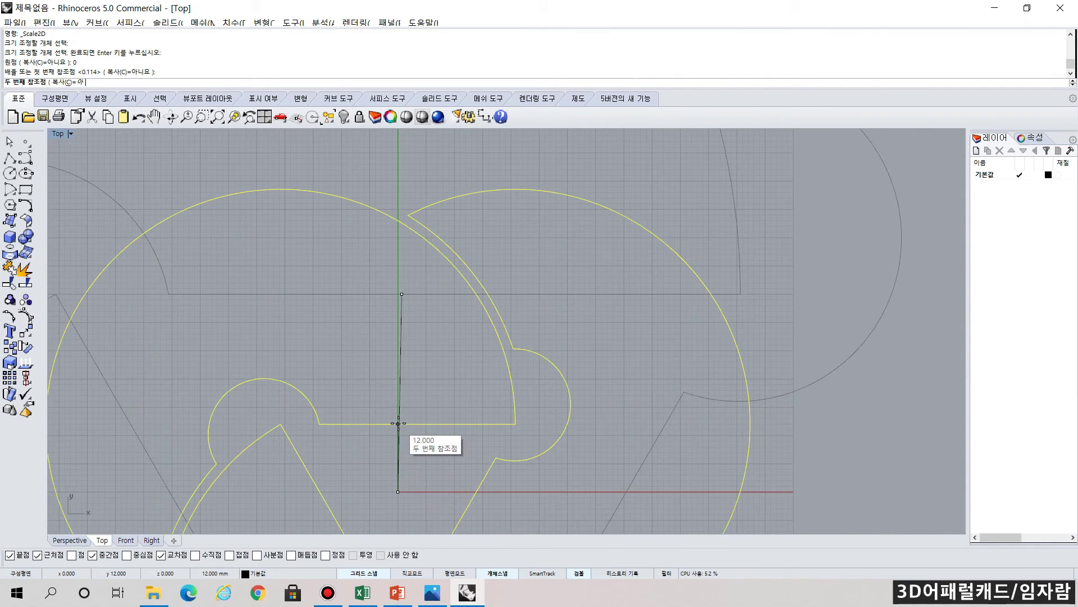
pyautogui.click(398, 423)
pyautogui.scroll(-4, 399, 424)
pyautogui.scroll(2, 558, 337)
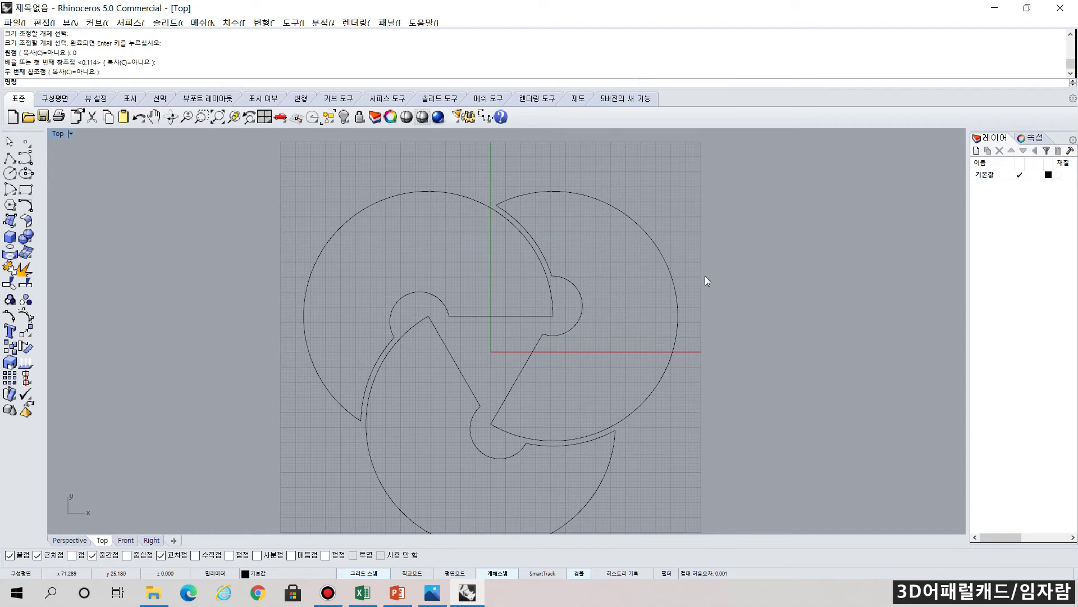
pyautogui.scroll(-4, 702, 260)
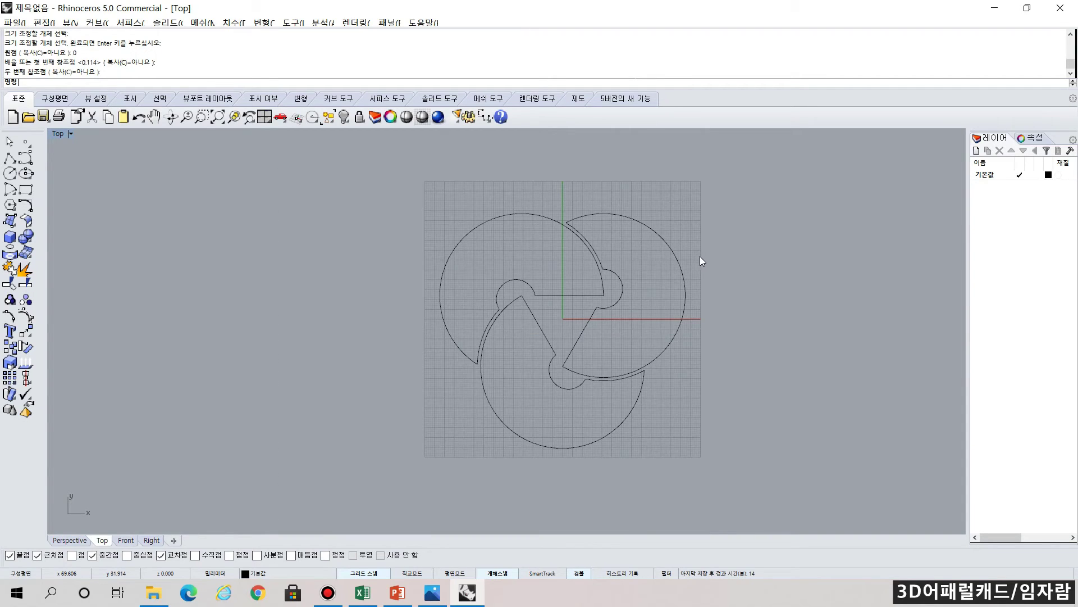
# - Scale the outlines down again from origin 0, using the upper lobe's Y-axis crossing as first reference and the triangle's upper edge as second
pyautogui.click(10, 361)
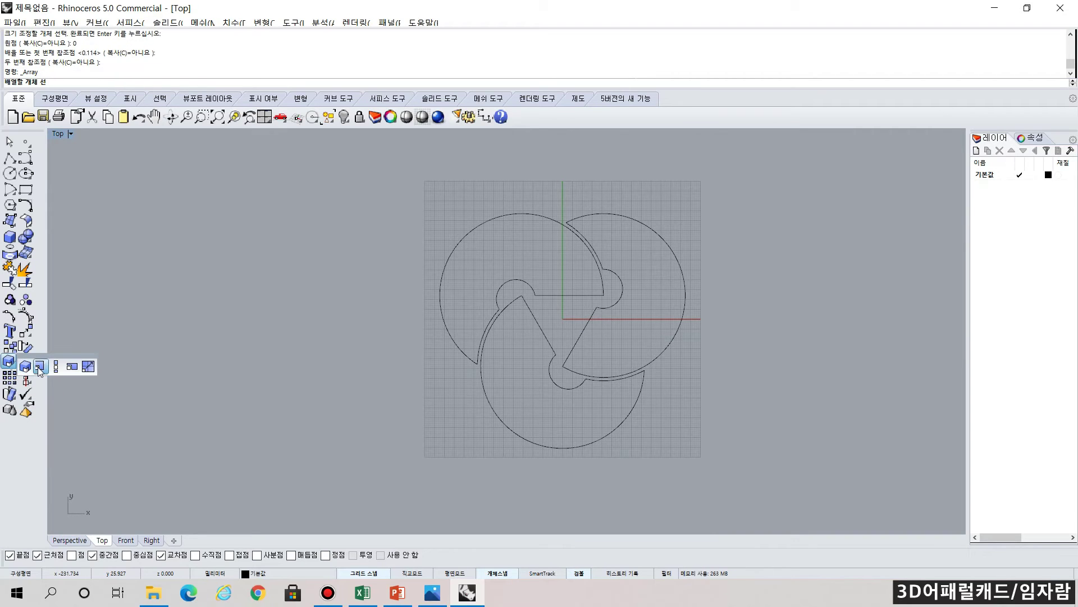
pyautogui.click(25, 366)
pyautogui.moveTo(410, 181); pyautogui.dragTo(714, 455)
pyautogui.press('Return')
pyautogui.write('0')
pyautogui.press('Return')
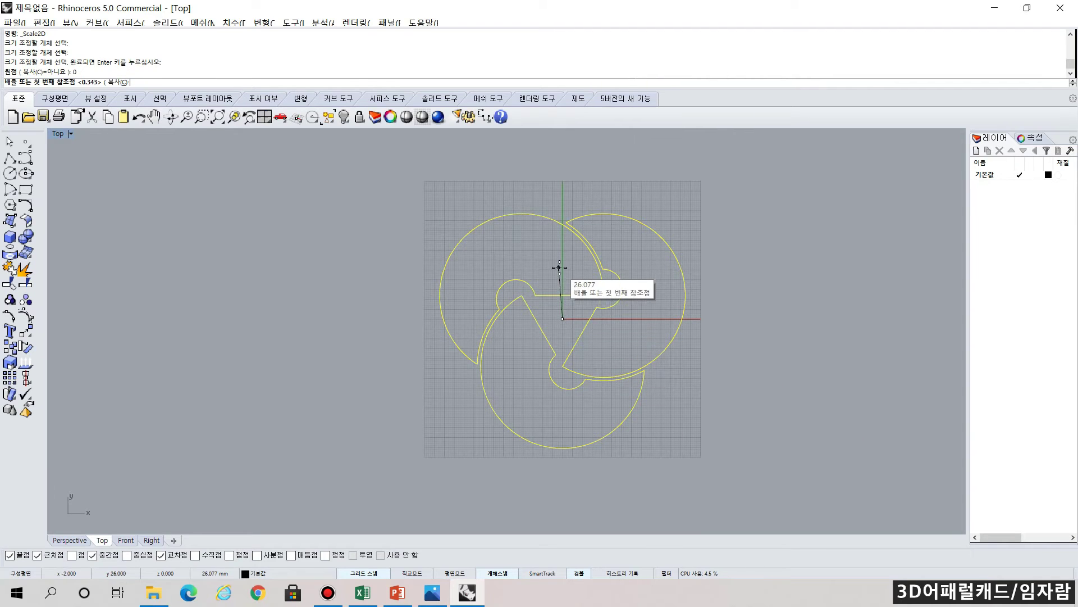
pyautogui.scroll(4, 561, 247)
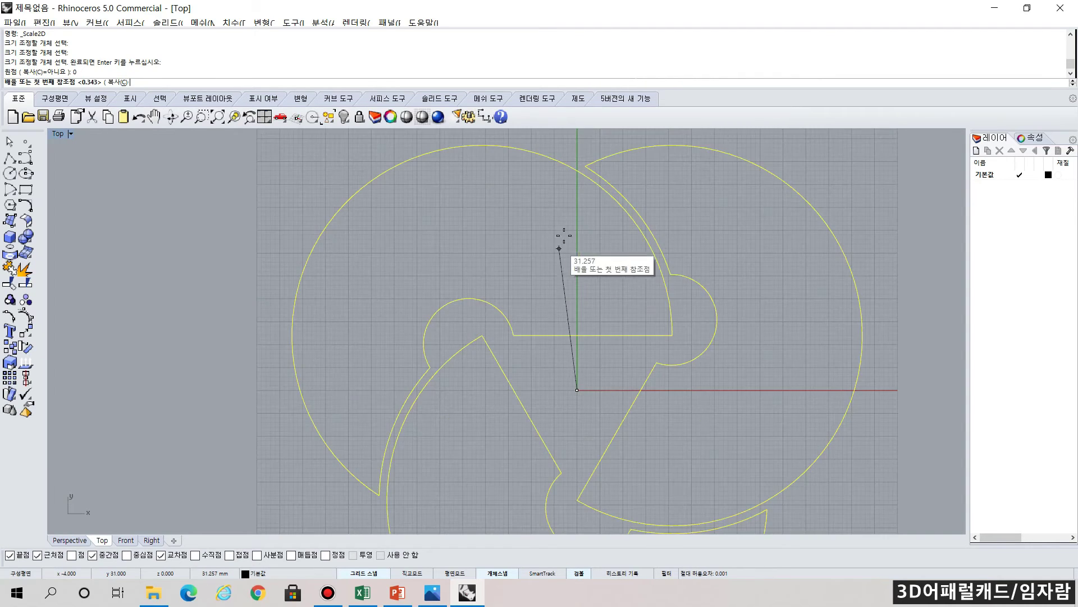
pyautogui.click(577, 169)
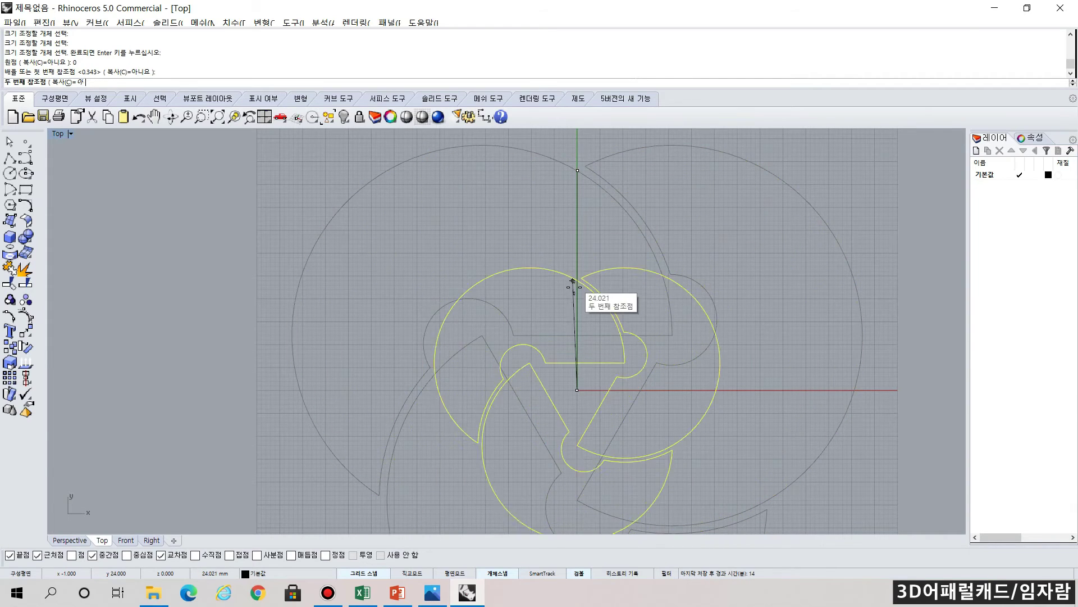
pyautogui.click(578, 337)
pyautogui.moveTo(579, 340); pyautogui.dragTo(630, 408, button='right')
# - Move the three lobe outlines along negative X away from the origin and place a copy beside them in positive X
pyautogui.moveTo(455, 252); pyautogui.dragTo(705, 429)
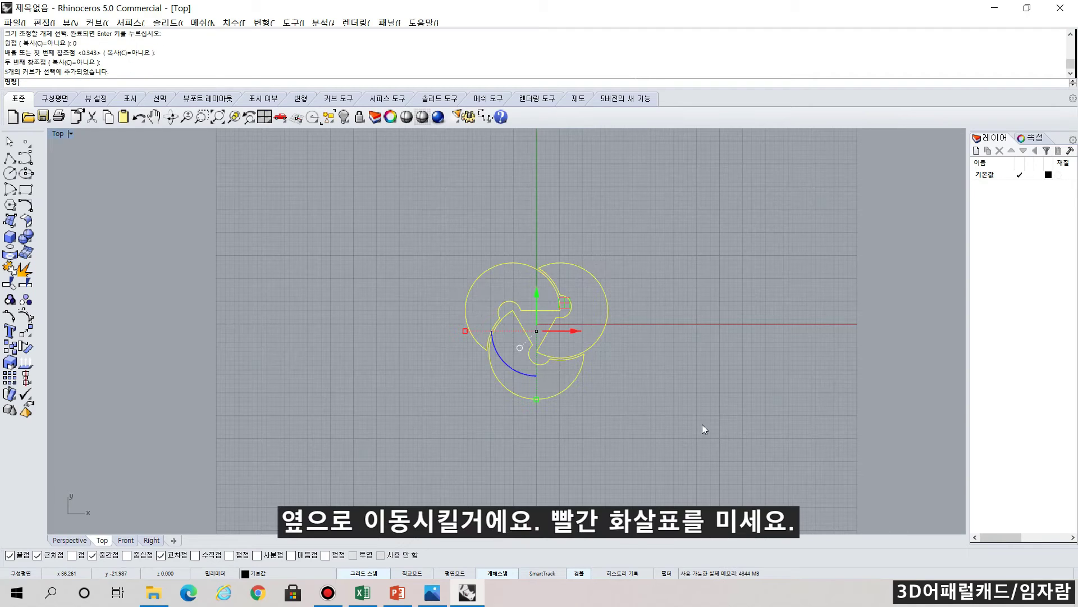
pyautogui.moveTo(574, 335); pyautogui.dragTo(432, 337)
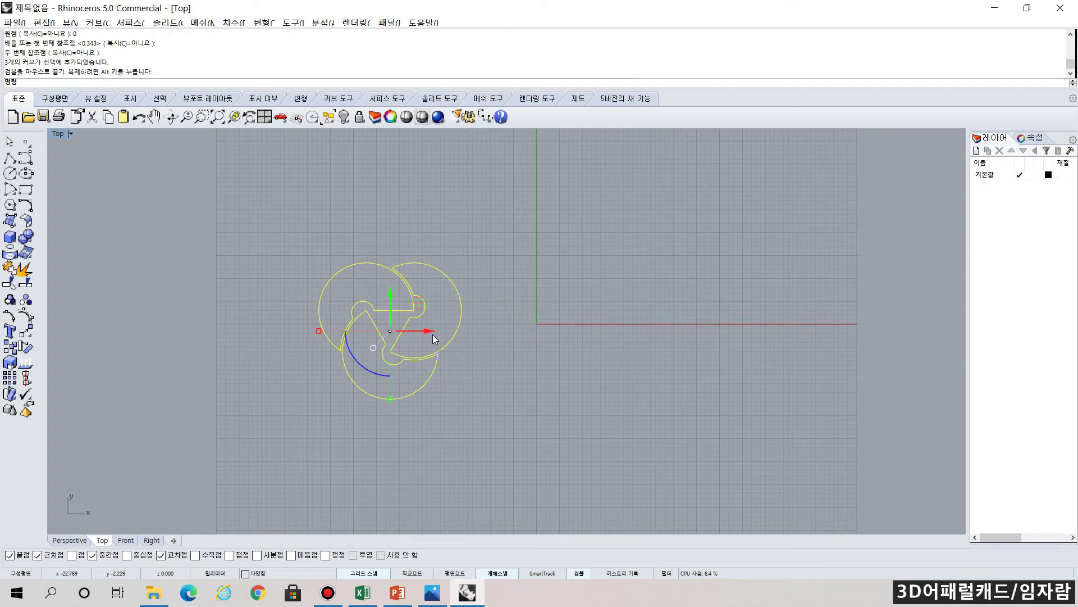
pyautogui.keyDown('alt'); pyautogui.moveTo(431, 332); pyautogui.dragTo(625, 334); pyautogui.keyUp('alt')
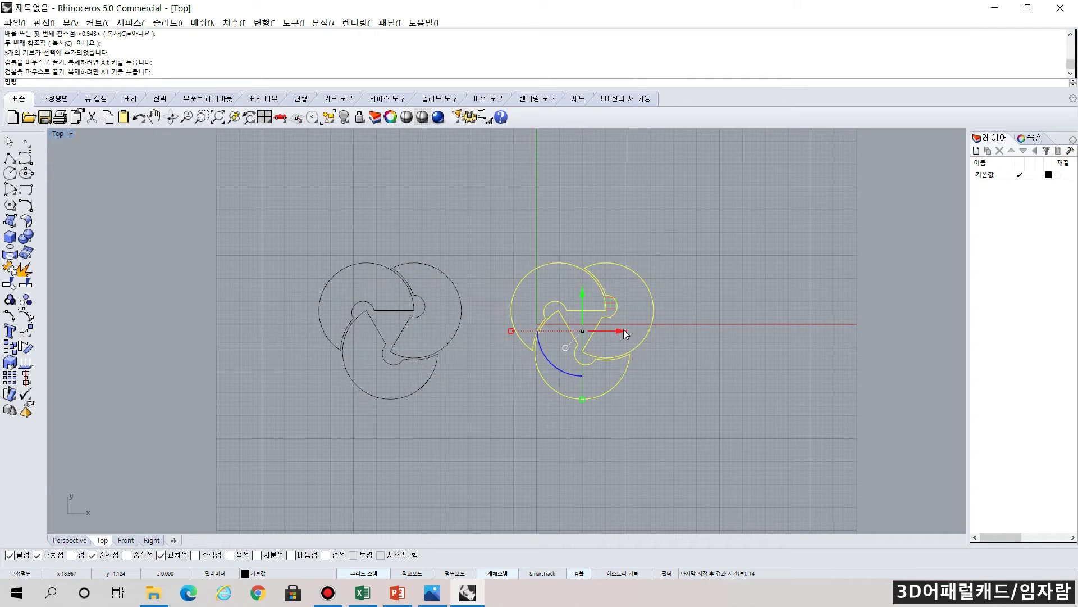
pyautogui.hotkey('ctrl', 'z')
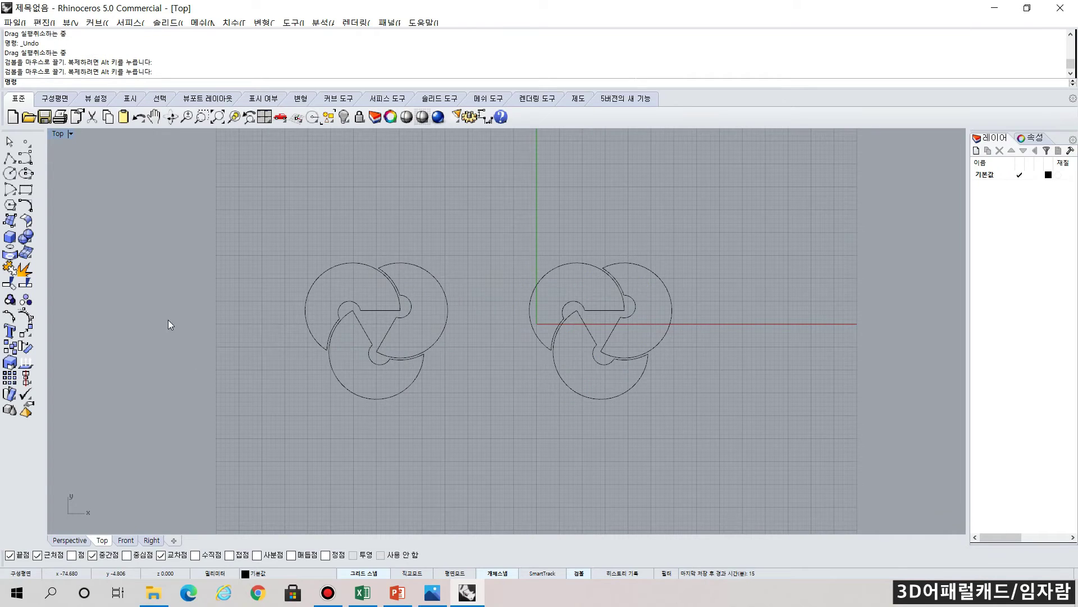
# - Draw a circle tangent to the outer curves of all three lobes of the left-hand symbol
pyautogui.click(9, 174)
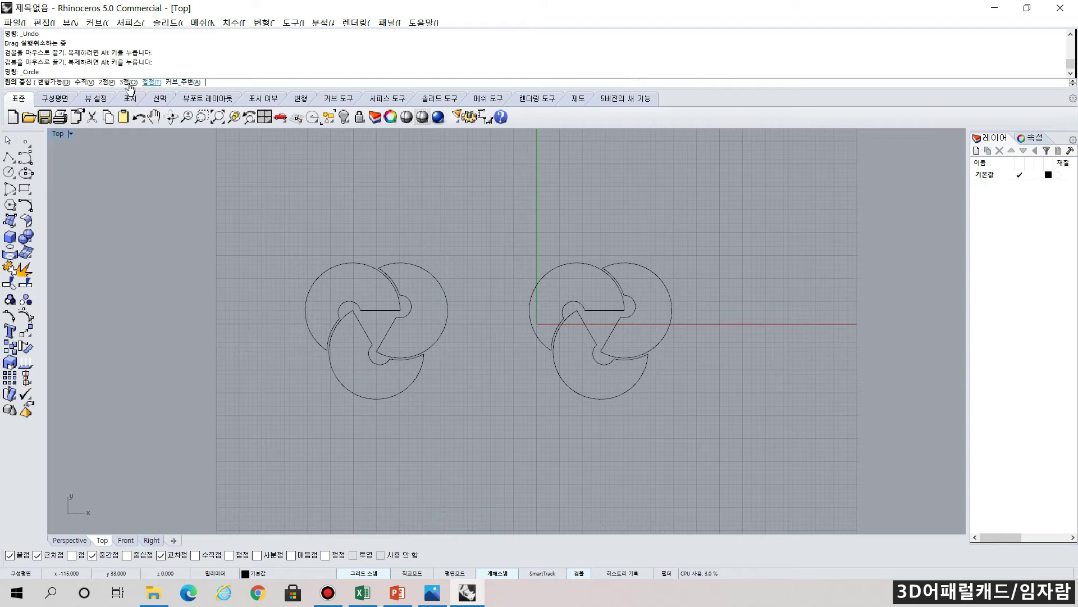
pyautogui.click(151, 82)
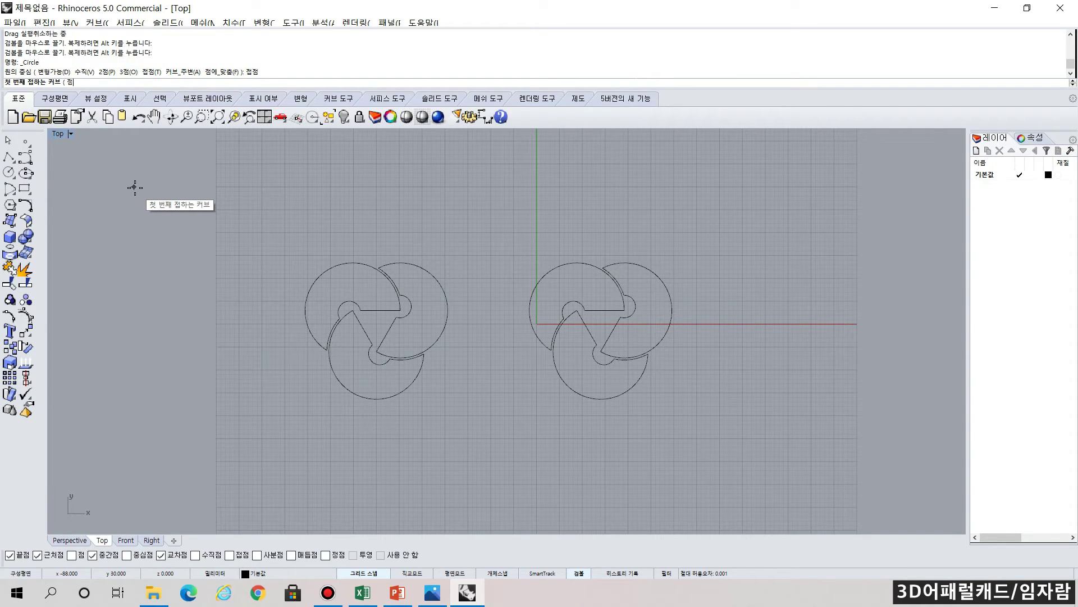
pyautogui.click(311, 288)
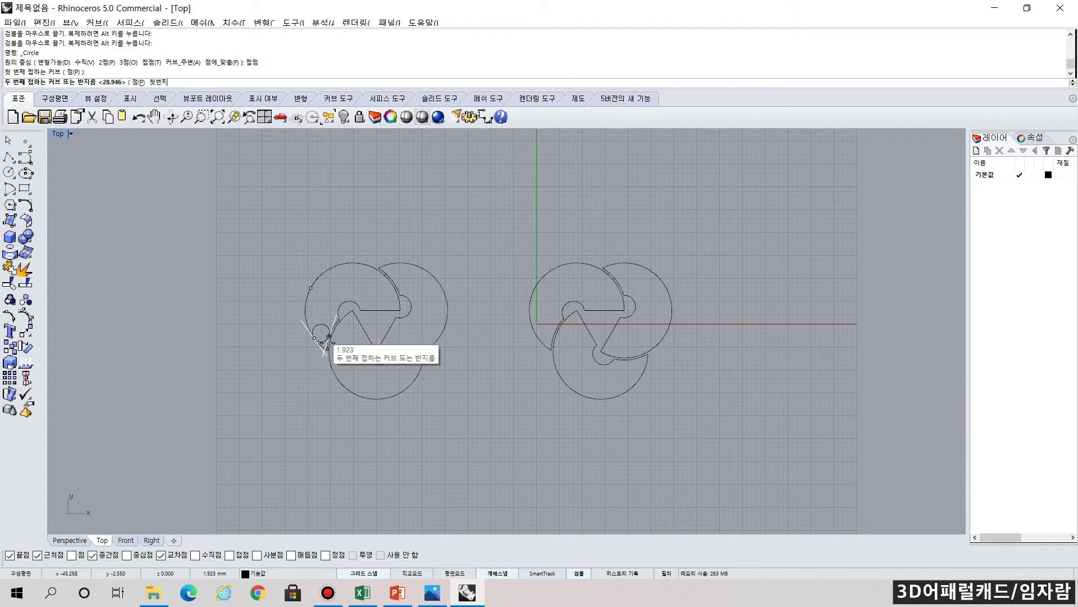
pyautogui.click(364, 397)
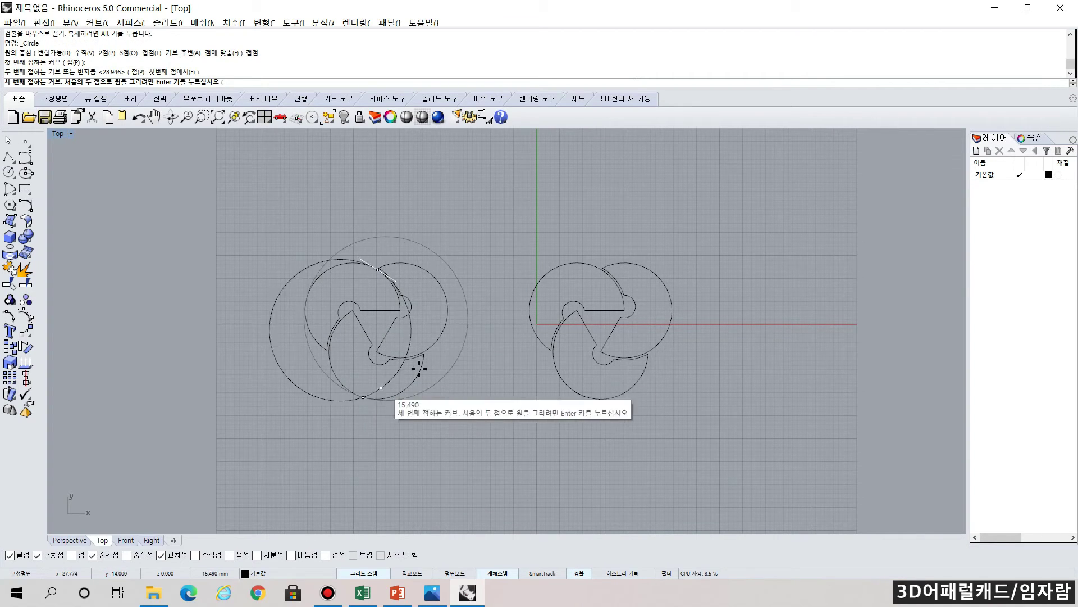
pyautogui.click(443, 287)
pyautogui.scroll(3, 444, 351)
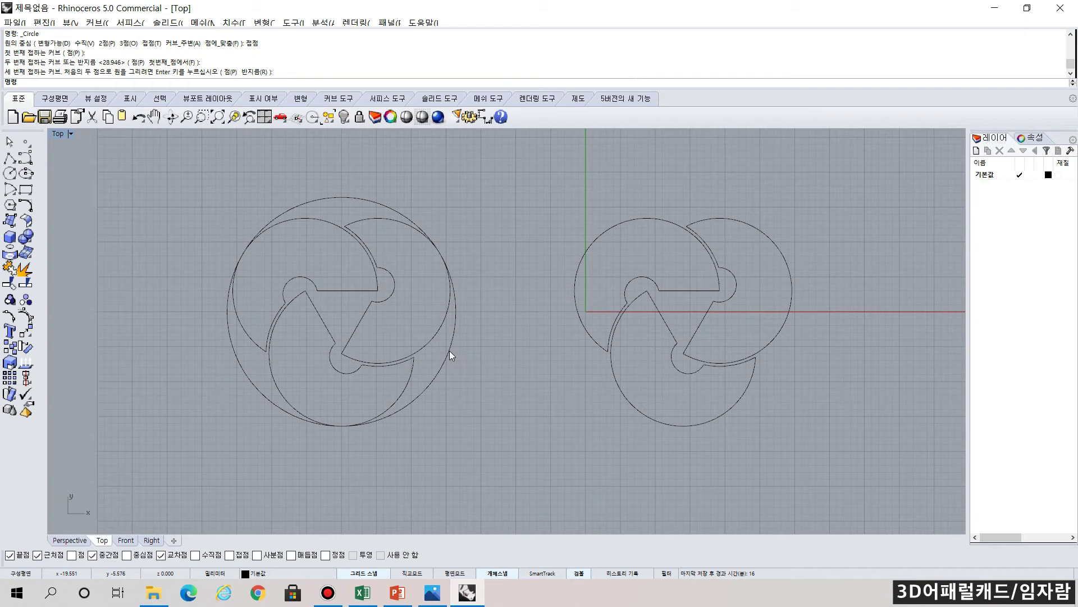
# - Offset the enclosing circle outward by 2 mm and delete the original tangent circle
pyautogui.click(25, 205)
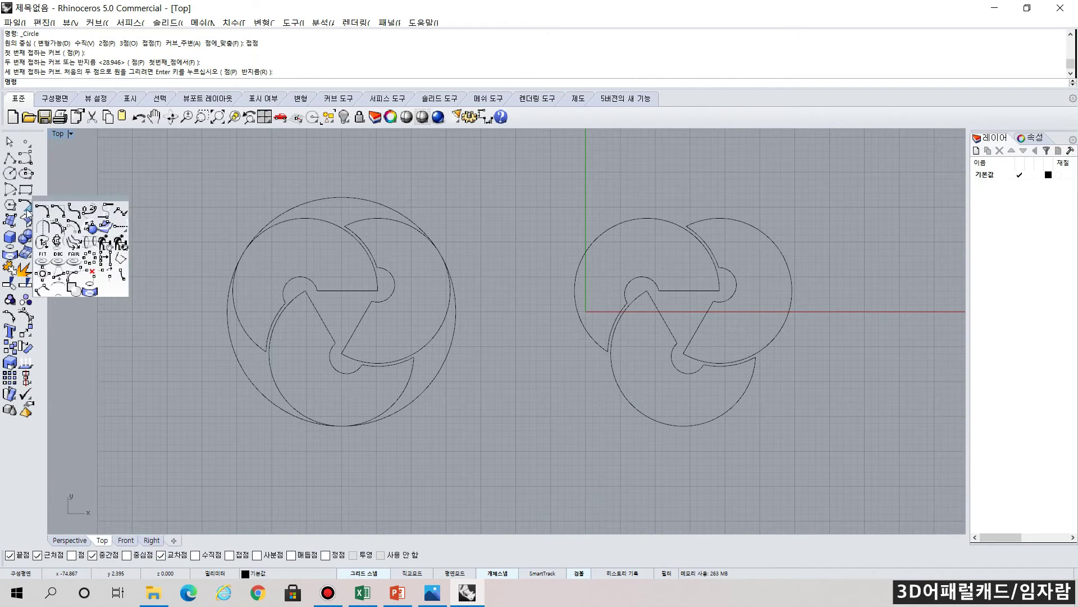
pyautogui.click(72, 225)
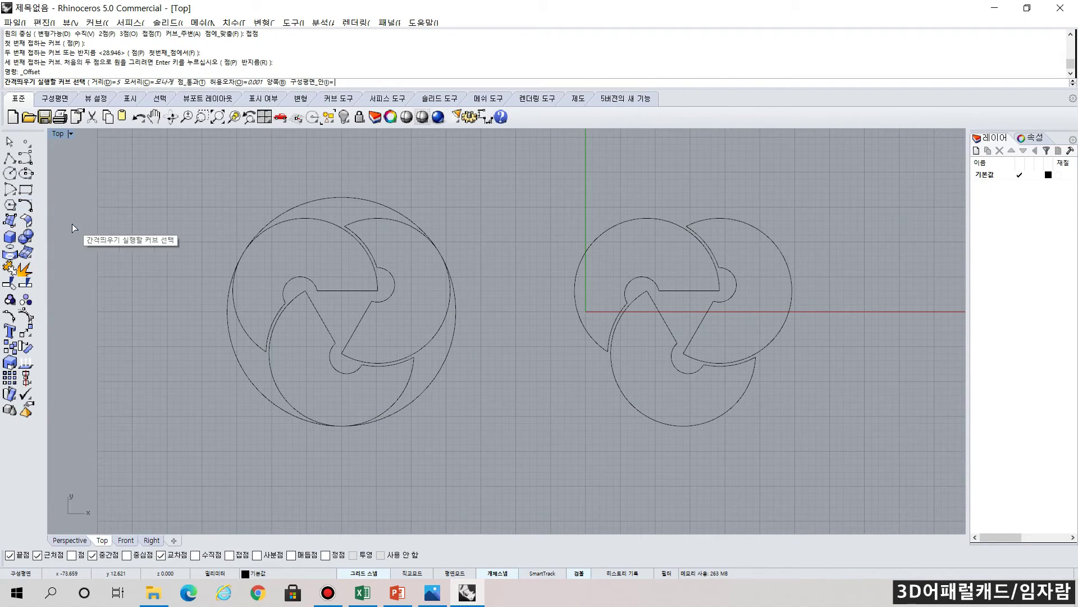
pyautogui.click(420, 395)
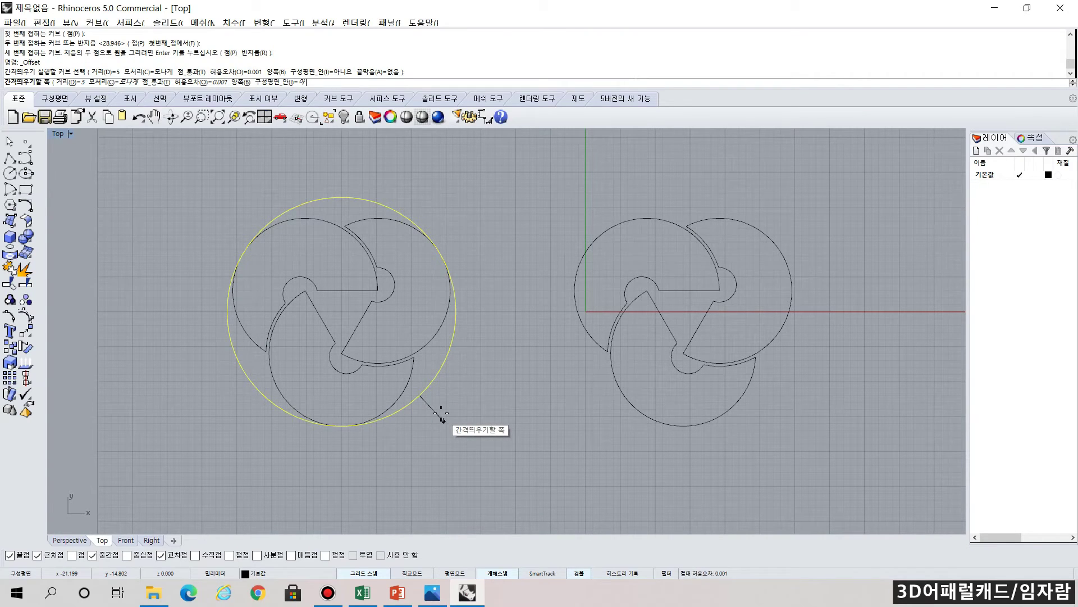
pyautogui.write('3')
pyautogui.press('Return')
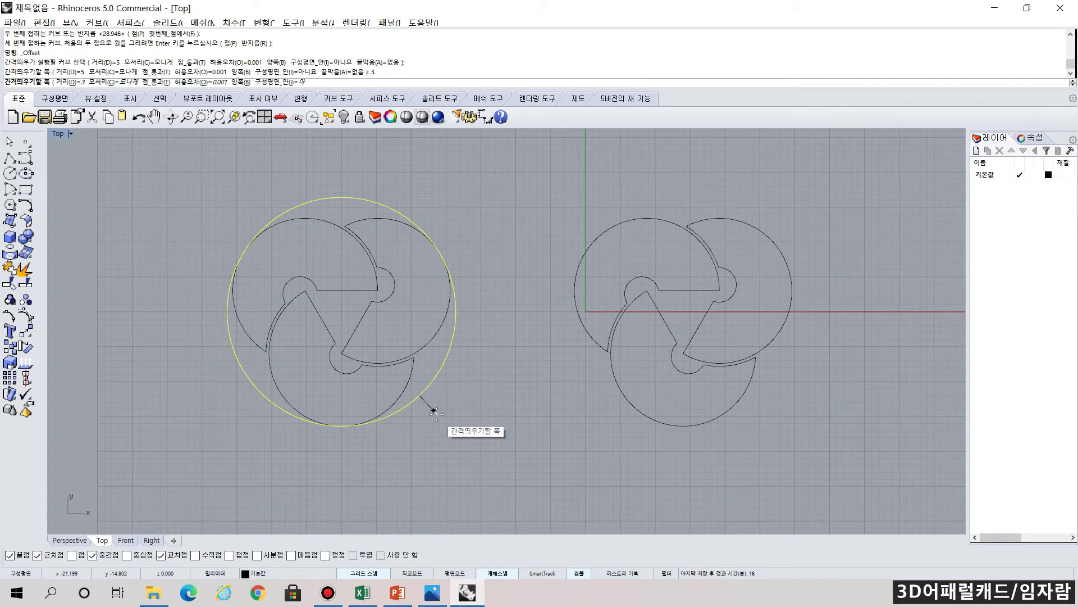
pyautogui.write('2')
pyautogui.press('Return')
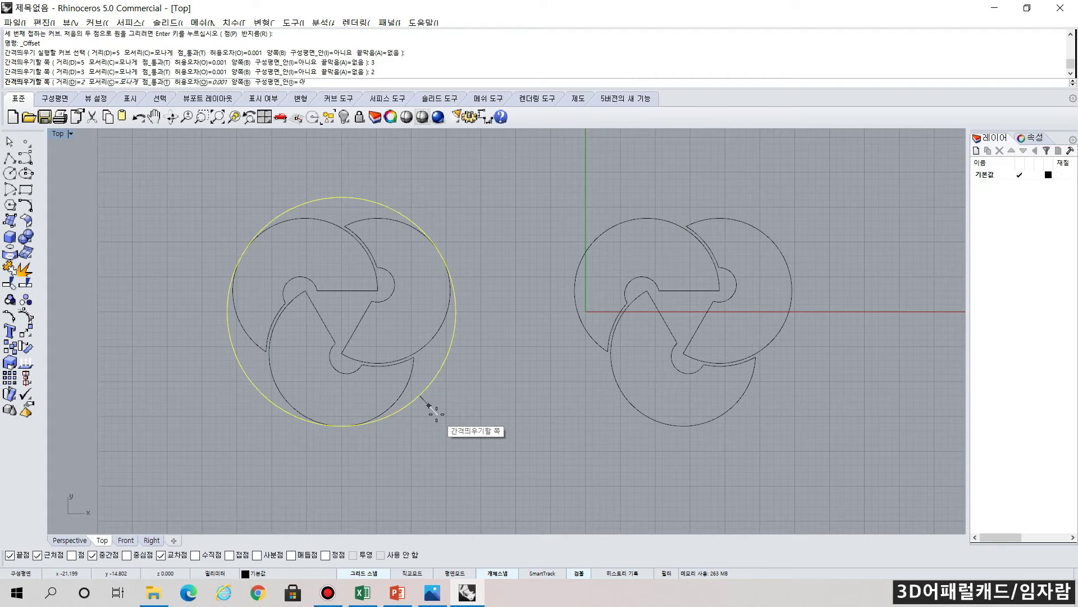
pyautogui.click(429, 405)
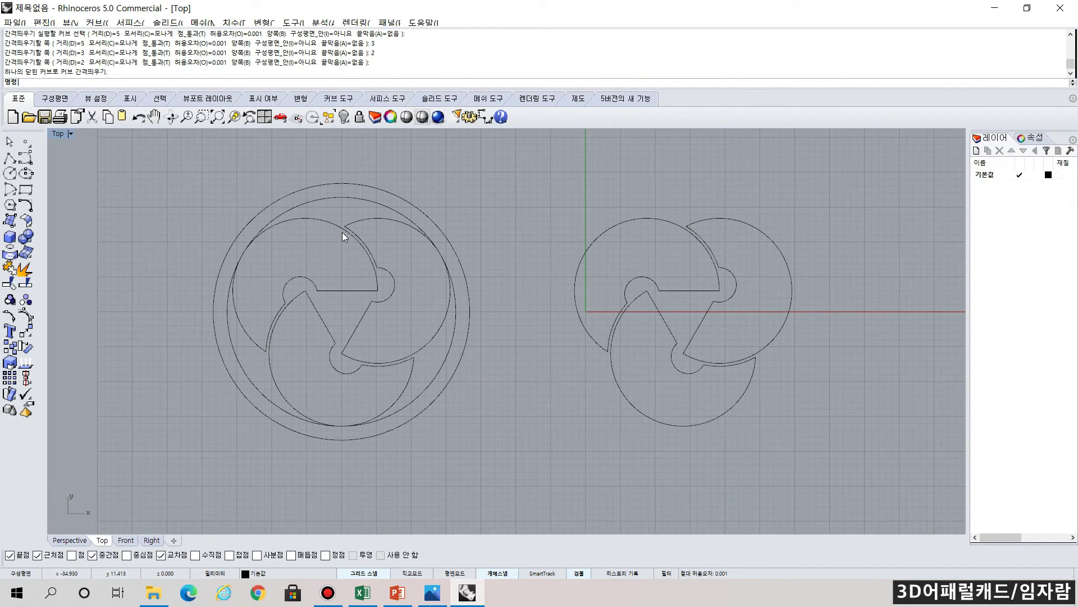
pyautogui.click(423, 393)
pyautogui.press('Delete')
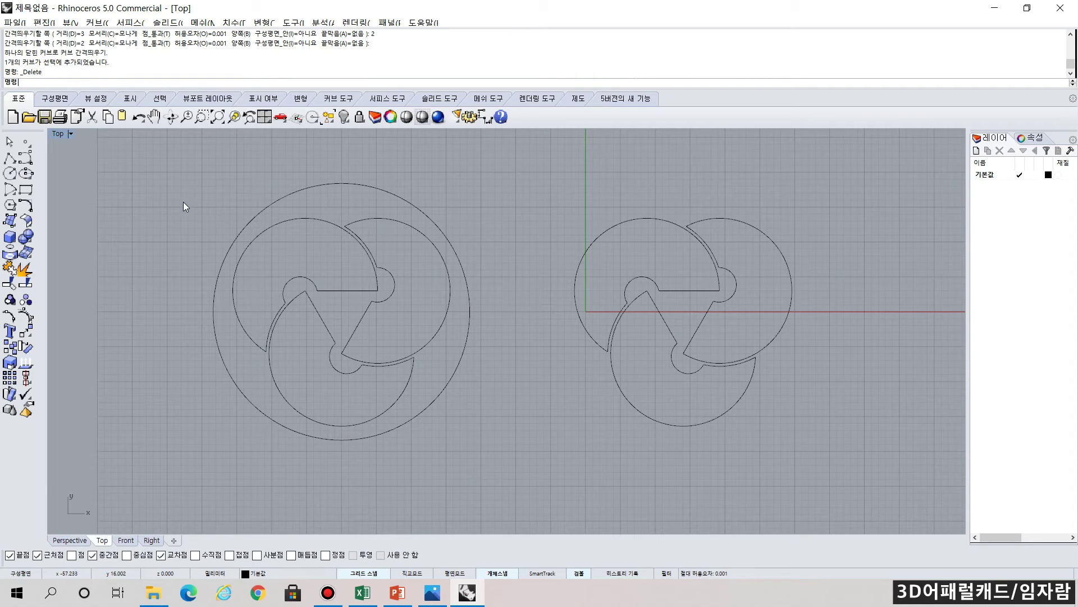
# - Extrude the enclosing circle and all lobe outlines of both symbols upward by 4 mm as open surfaces
pyautogui.click(16, 242)
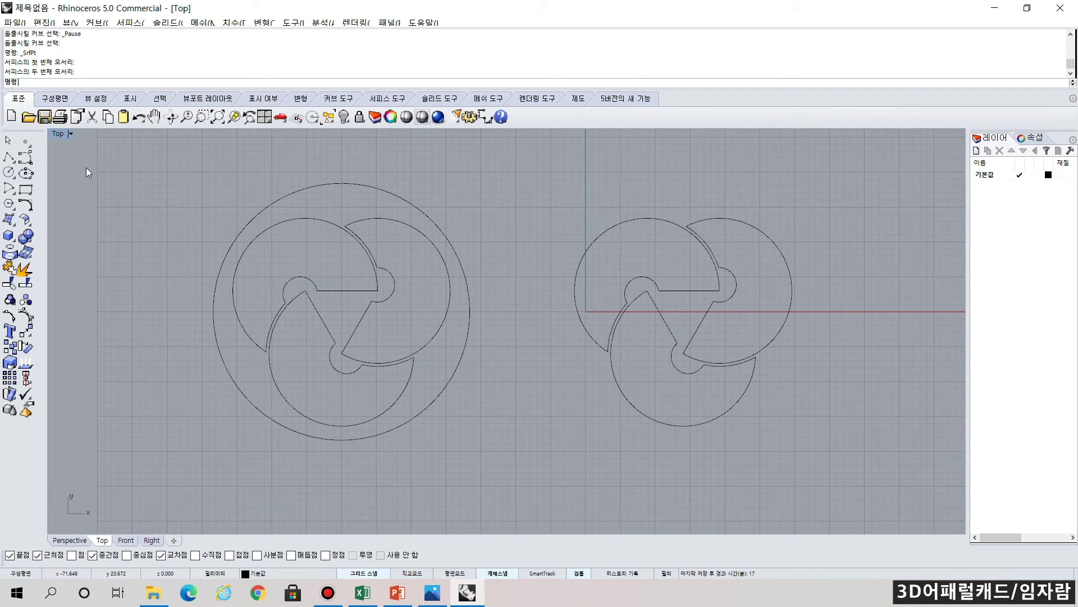
pyautogui.click(16, 225)
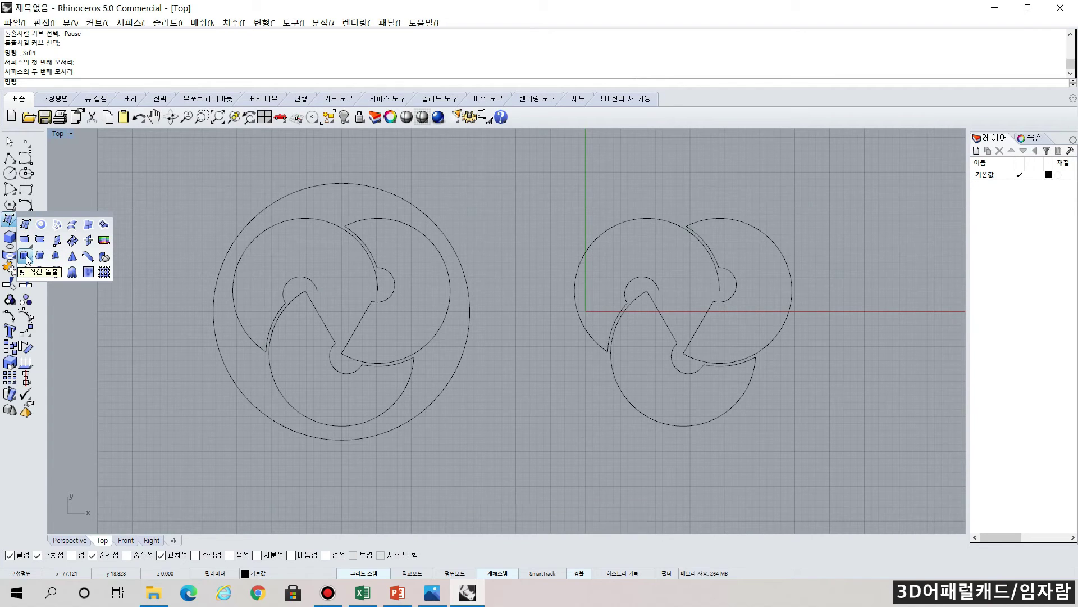
pyautogui.click(25, 257)
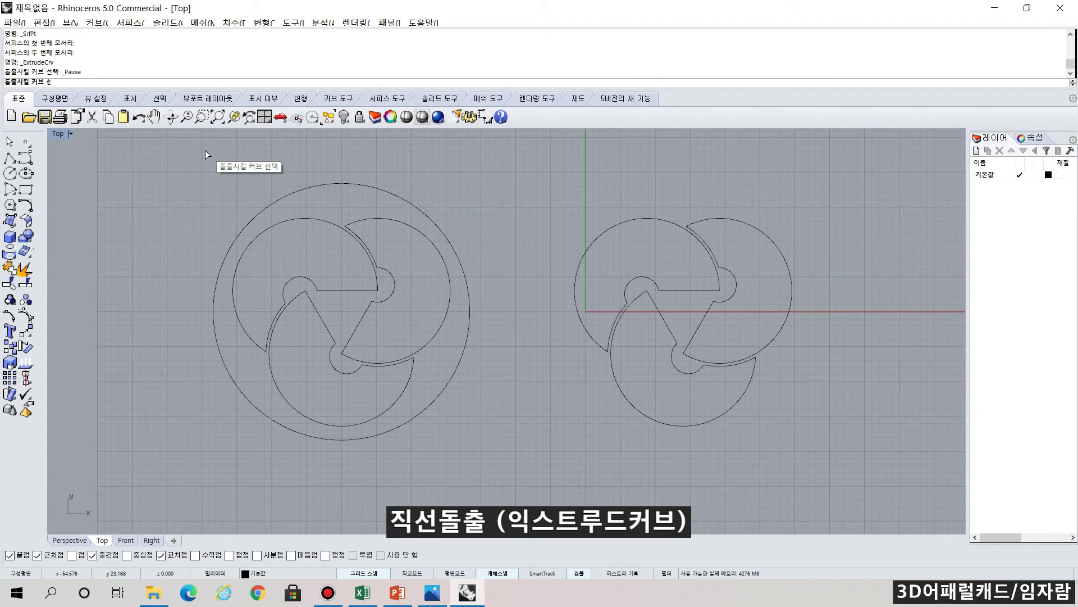
pyautogui.moveTo(167, 155); pyautogui.dragTo(854, 460)
pyautogui.press('Return')
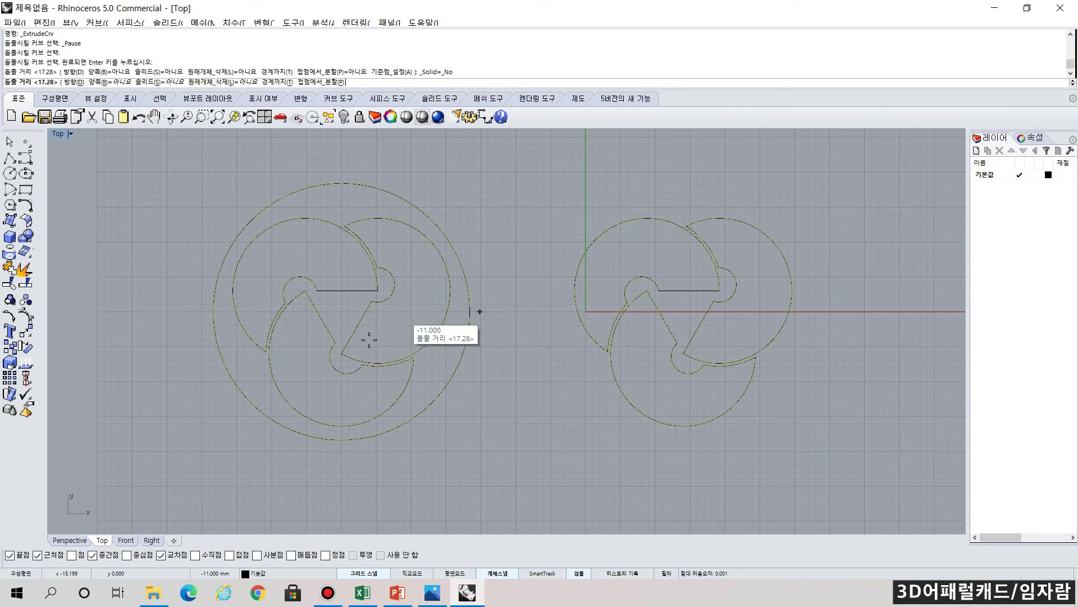
pyautogui.click(69, 540)
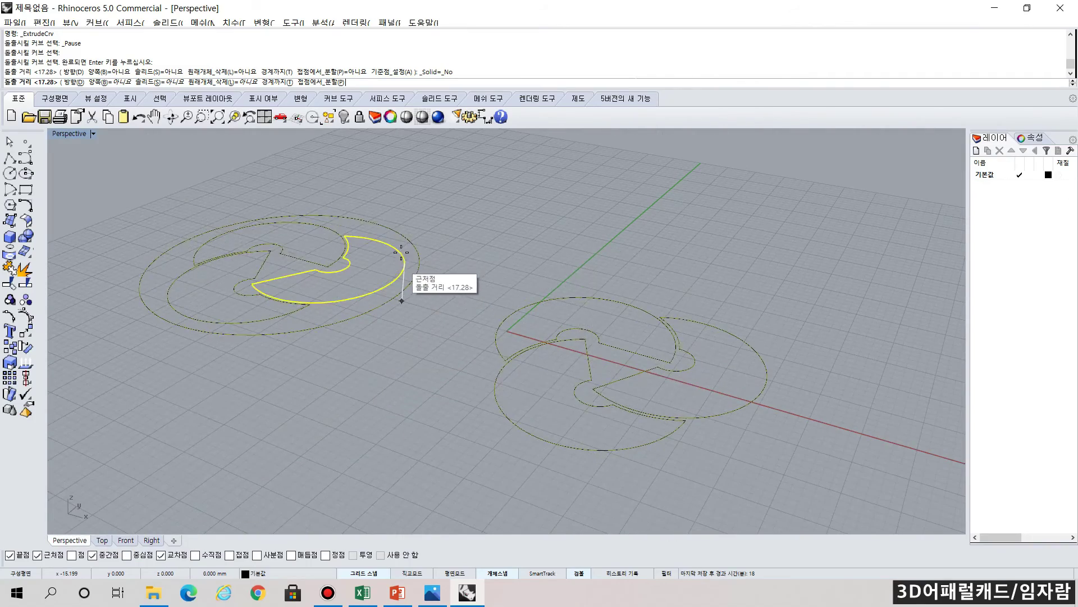
pyautogui.moveTo(402, 247); pyautogui.dragTo(427, 317, button='right')
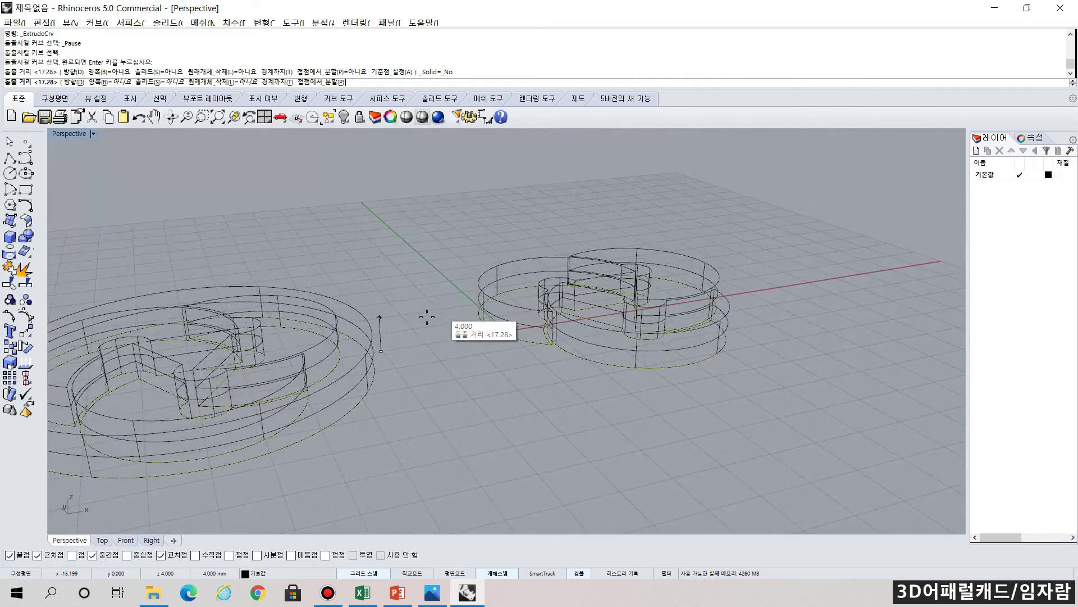
pyautogui.click(382, 318)
# - Switch the Perspective viewport from wireframe to shaded display
pyautogui.moveTo(503, 362); pyautogui.dragTo(446, 399, button='right')
pyautogui.scroll(-5, 458, 449)
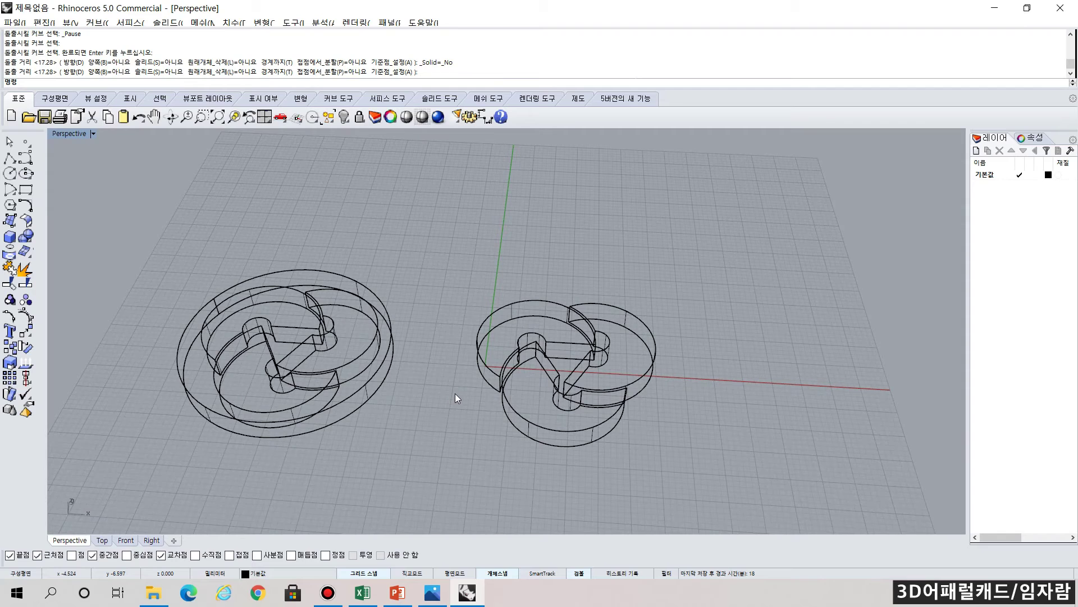
pyautogui.click(93, 134)
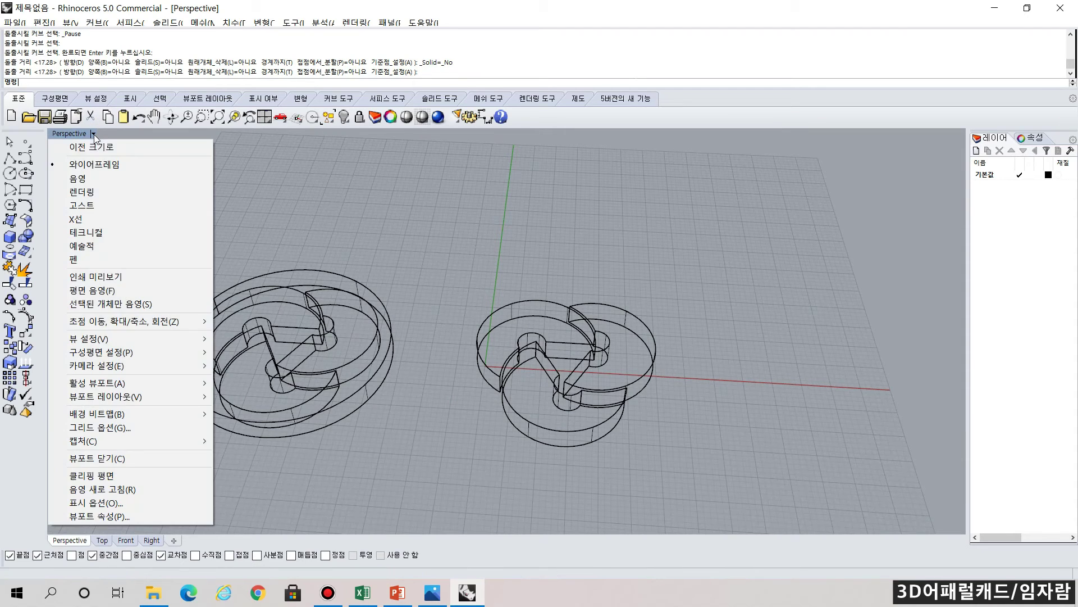
pyautogui.click(86, 177)
pyautogui.moveTo(399, 385); pyautogui.dragTo(390, 421, button='right')
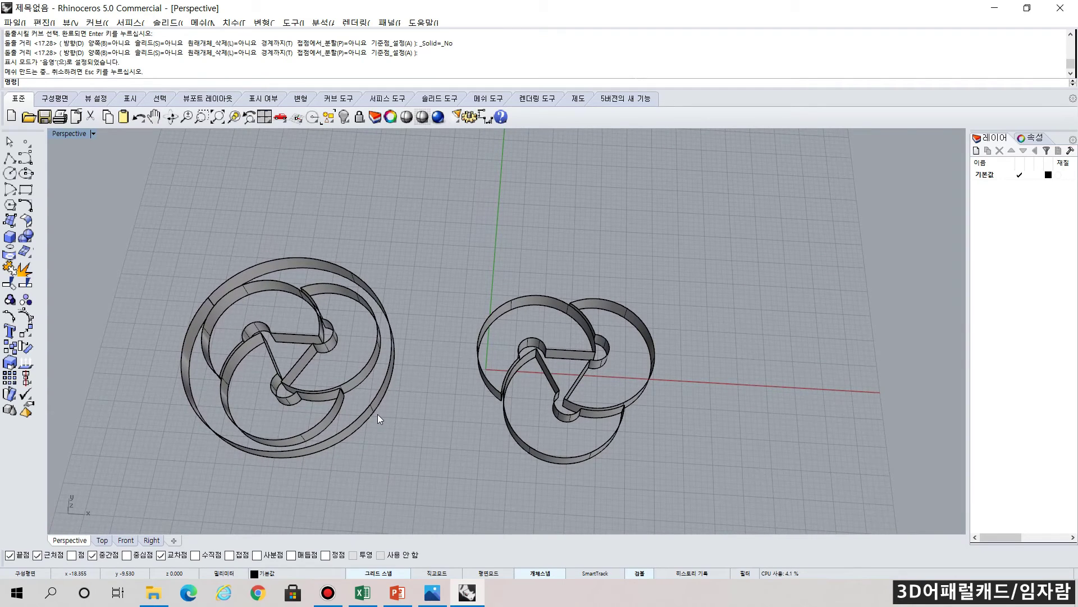
pyautogui.moveTo(682, 376)
pyautogui.mouseDown(button='right')
pyautogui.moveTo(693, 390)
pyautogui.moveTo(674, 303)
pyautogui.moveTo(481, 408)
pyautogui.moveTo(580, 393)
pyautogui.moveTo(544, 426)
pyautogui.moveTo(527, 467)
pyautogui.moveTo(496, 494)
pyautogui.moveTo(479, 482)
pyautogui.mouseUp(button='right')
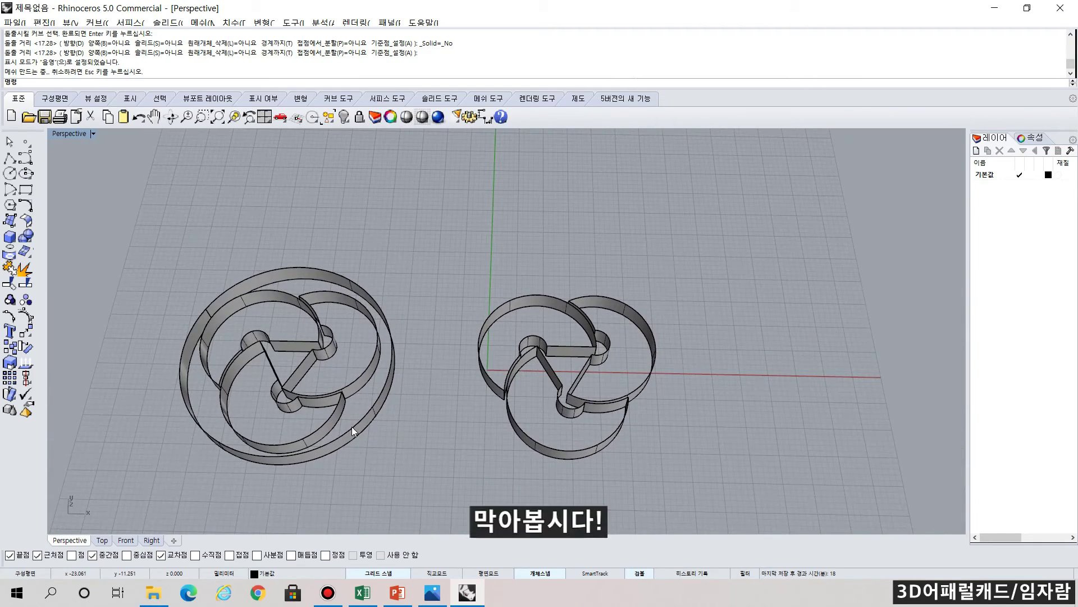
# - Cap the three extruded lobes of the symbol without the enclosing circle, one lobe at a time
pyautogui.moveTo(351, 427); pyautogui.dragTo(337, 393, button='right')
pyautogui.click(26, 236)
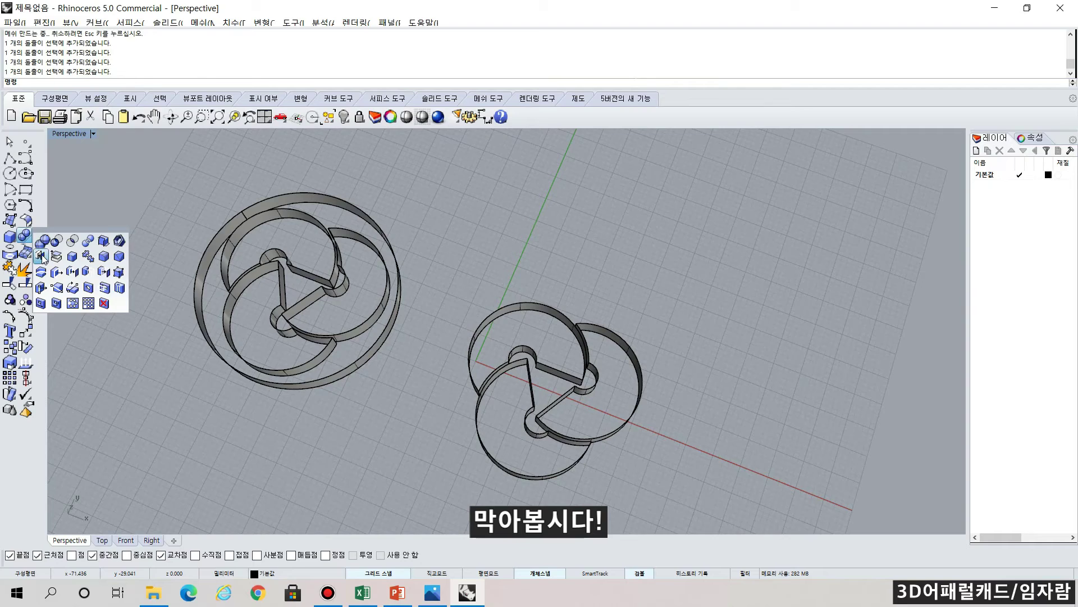
pyautogui.click(42, 258)
pyautogui.click(498, 308)
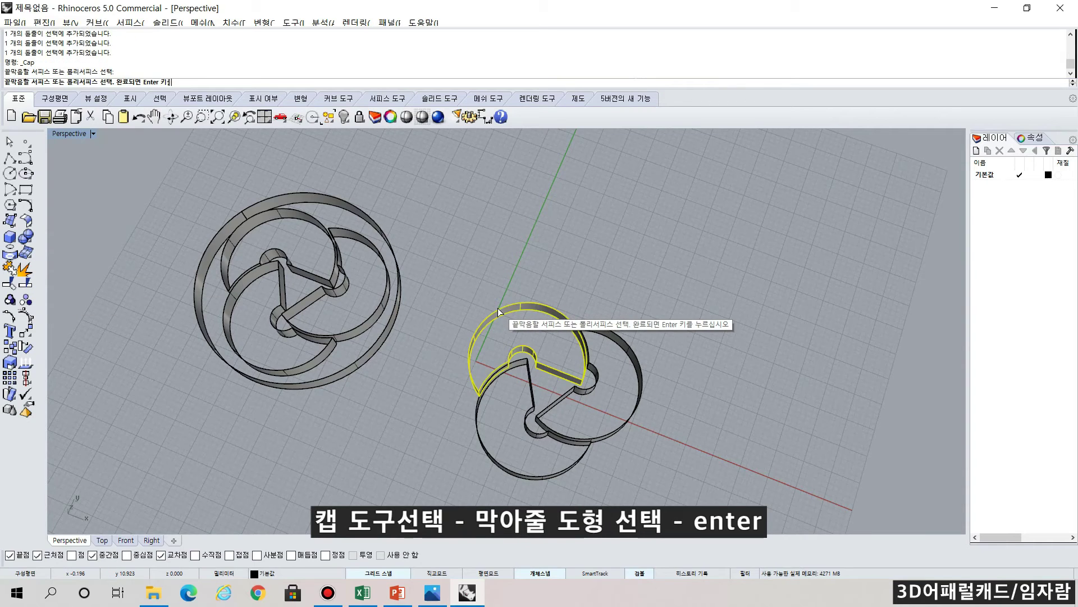
pyautogui.press('Return')
pyautogui.click(640, 358)
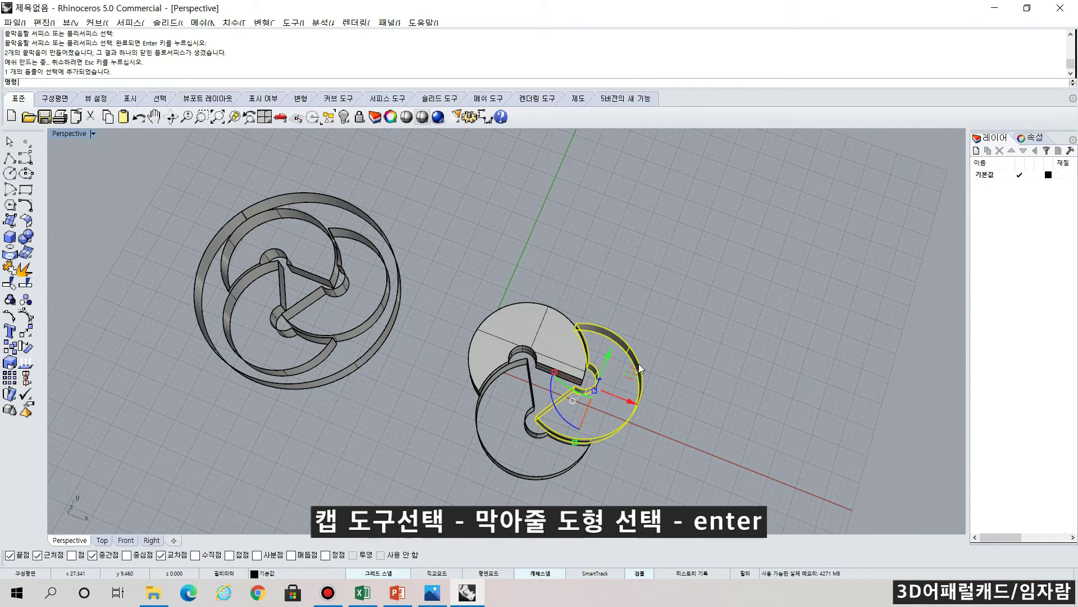
pyautogui.click(565, 467)
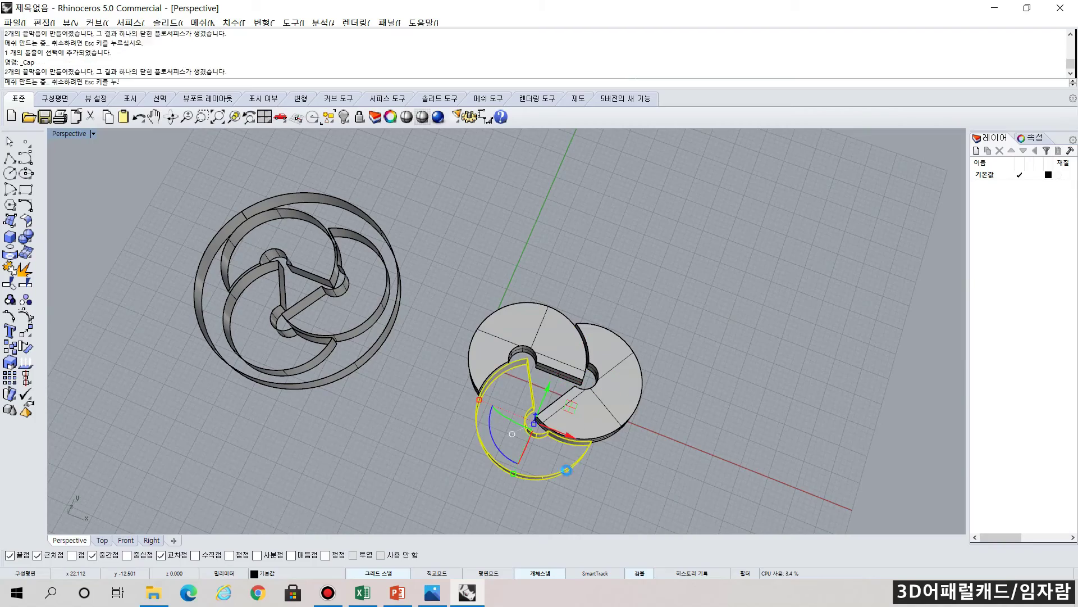
pyautogui.click(605, 484)
pyautogui.moveTo(606, 484)
pyautogui.mouseDown(button='right')
pyautogui.moveTo(600, 311)
pyautogui.moveTo(624, 426)
pyautogui.moveTo(684, 378)
pyautogui.moveTo(646, 449)
pyautogui.moveTo(606, 464)
pyautogui.mouseUp(button='right')
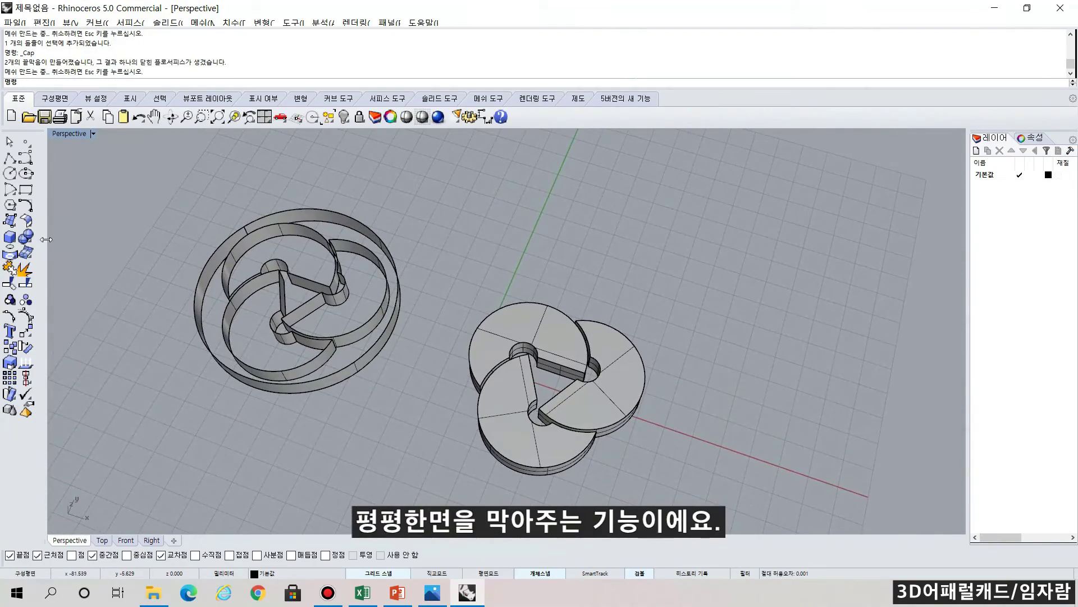
# - Cap the extruded enclosing circle and its three inner lobes together
pyautogui.click(31, 242)
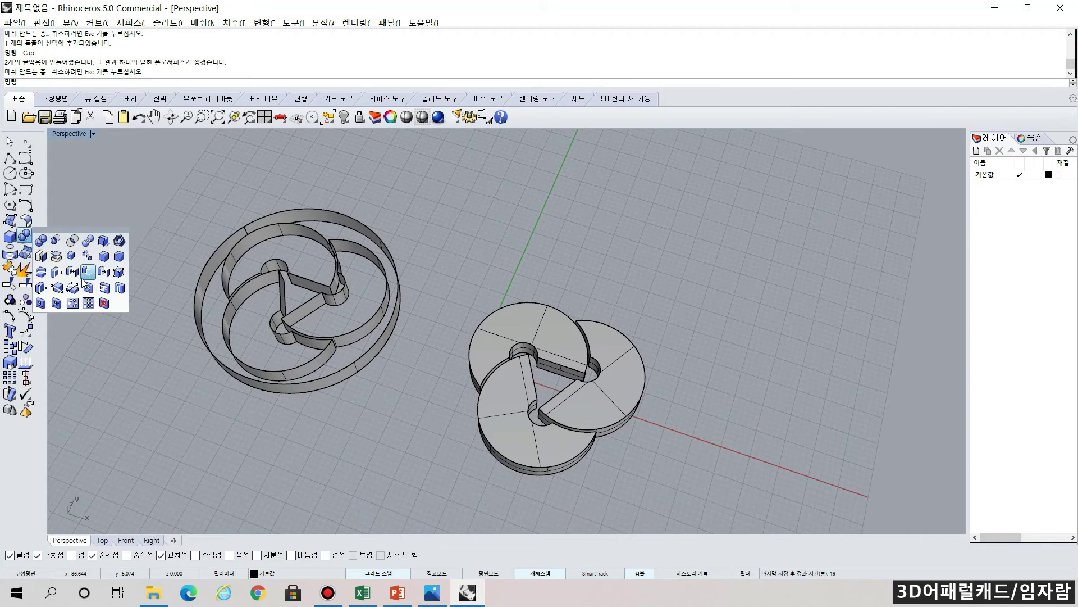
pyautogui.click(44, 258)
pyautogui.moveTo(177, 167); pyautogui.dragTo(420, 440)
pyautogui.press('Return')
pyautogui.moveTo(416, 440)
pyautogui.mouseDown(button='right')
pyautogui.moveTo(433, 234)
pyautogui.moveTo(524, 270)
pyautogui.moveTo(489, 428)
pyautogui.moveTo(452, 456)
pyautogui.moveTo(409, 452)
pyautogui.mouseUp(button='right')
# - Subtract the three lobe solids from the enclosing disc with a Boolean difference
pyautogui.click(331, 346)
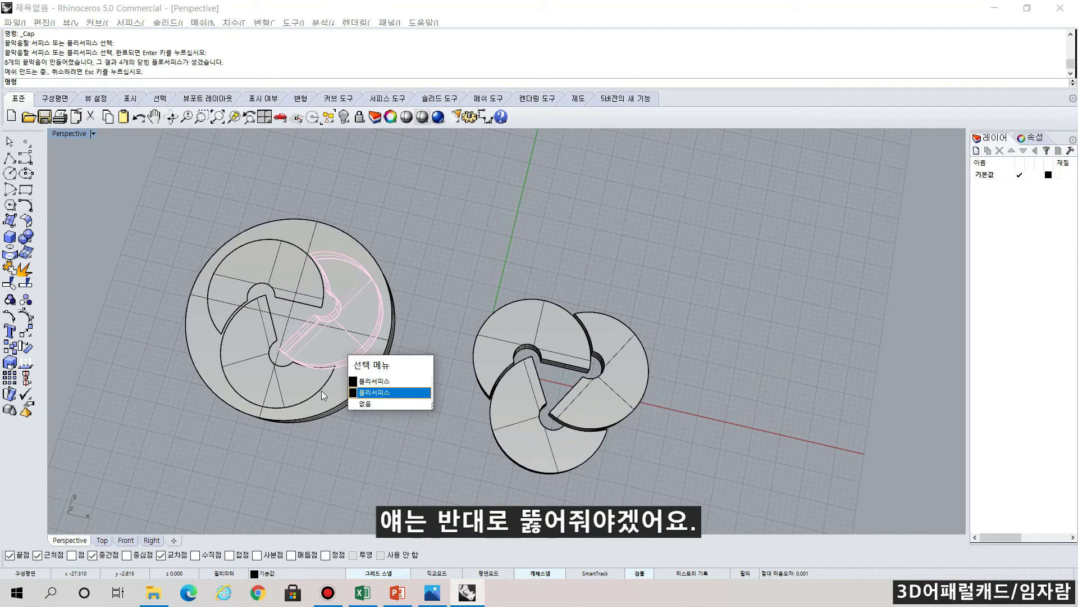
pyautogui.click(389, 447)
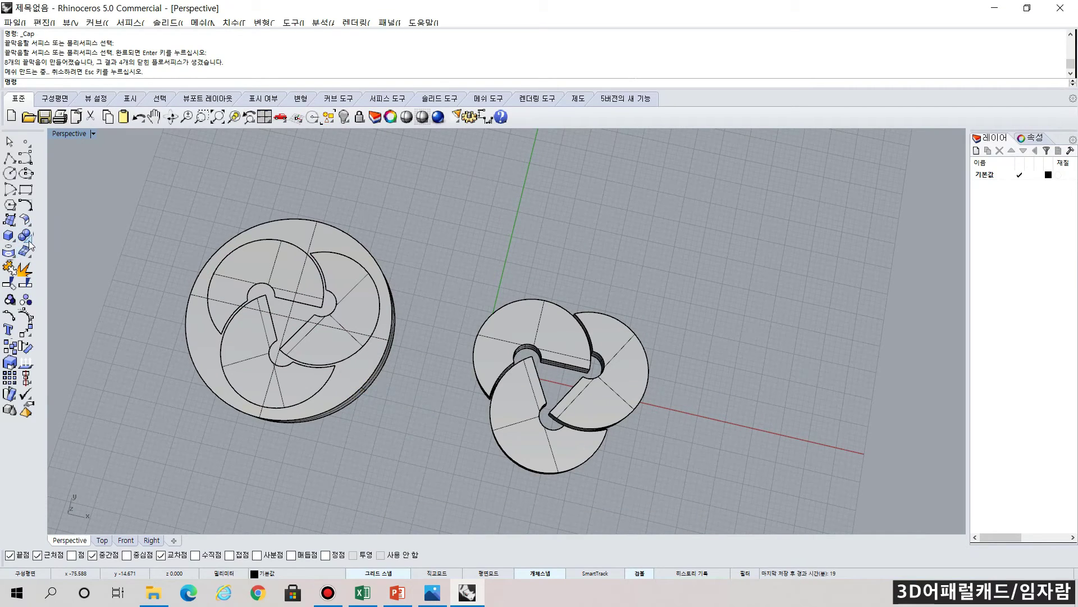
pyautogui.click(29, 241)
pyautogui.click(29, 241)
pyautogui.click(50, 243)
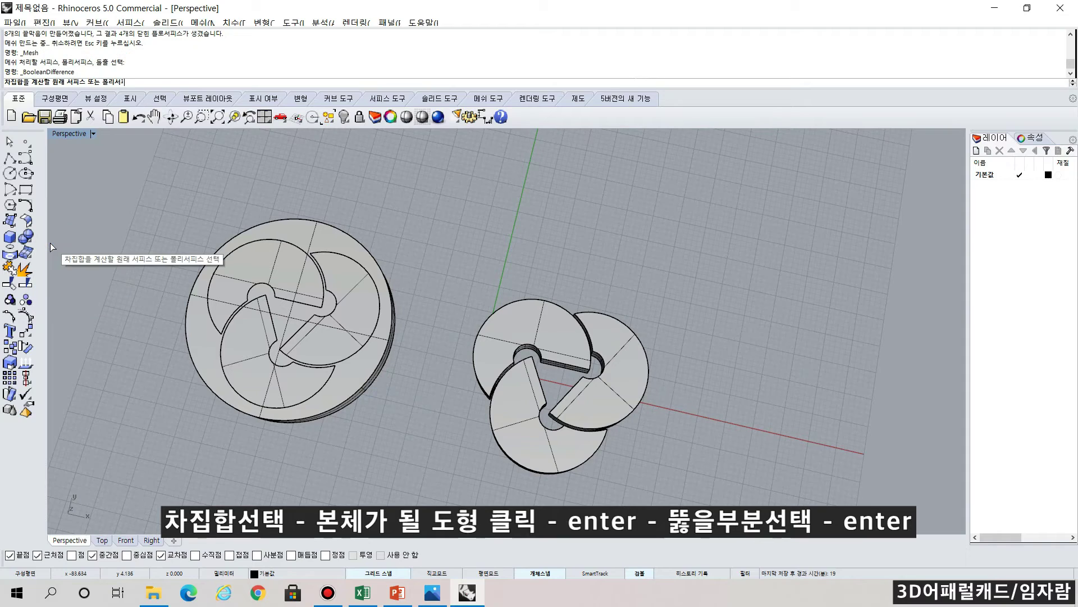
pyautogui.click(343, 383)
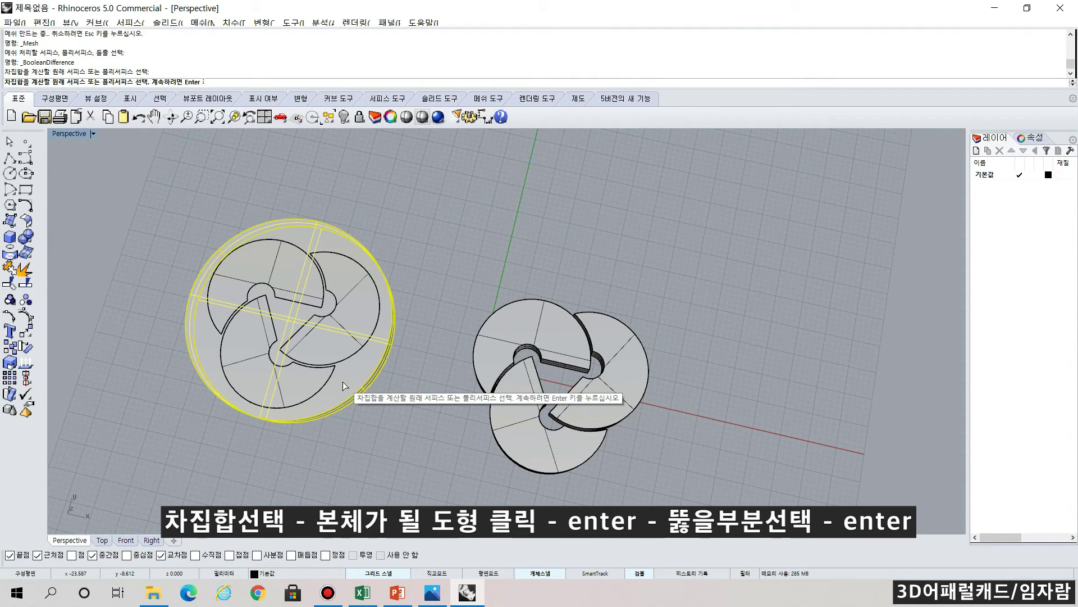
pyautogui.press('Return')
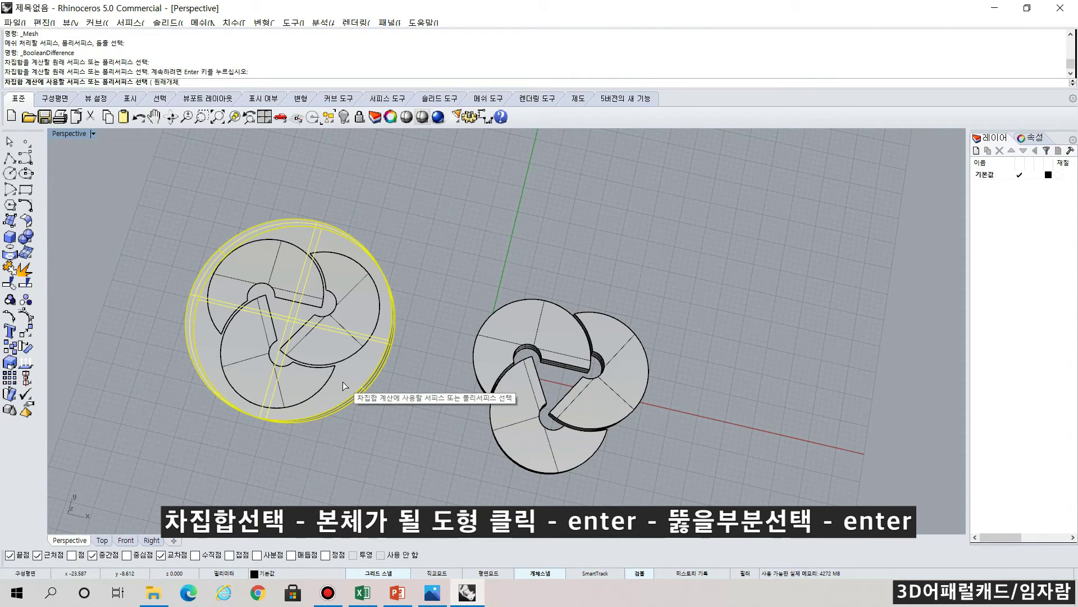
pyautogui.click(291, 285)
pyautogui.click(258, 354)
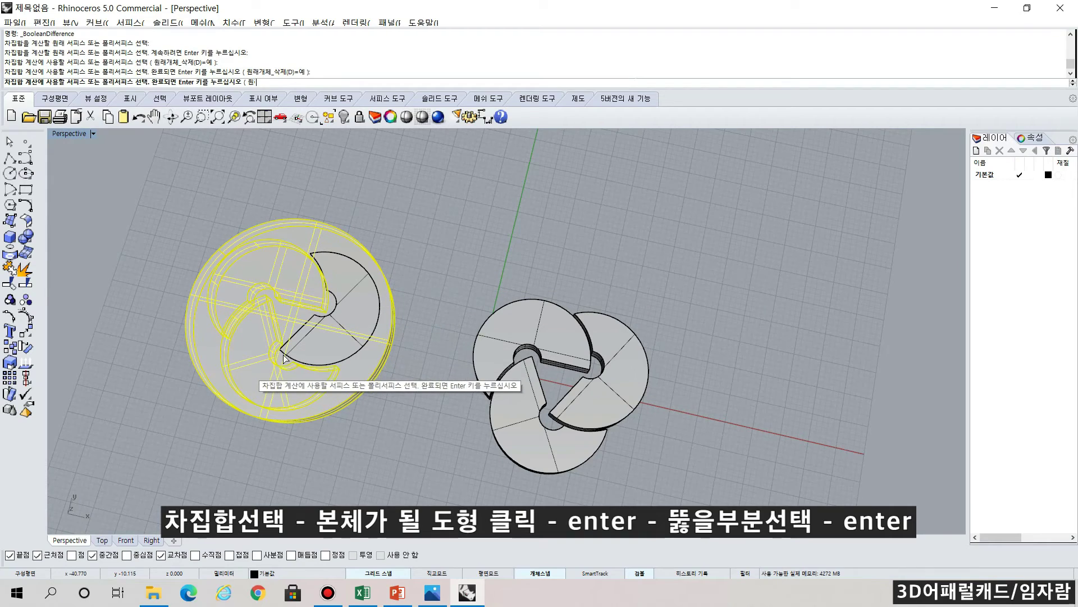
pyautogui.click(329, 343)
pyautogui.press('Return')
pyautogui.moveTo(413, 449); pyautogui.dragTo(397, 401, button='right')
# - Undo the Boolean difference, caps and extrusion back past the circle offset, and redo the offset and the tangent circle's deletion
pyautogui.hotkey('ctrl', 'z')
pyautogui.hotkey('ctrl', 'z')
pyautogui.hotkey('ctrl', 'z')
pyautogui.hotkey('ctrl', 'z')
pyautogui.hotkey('ctrl', 'z')
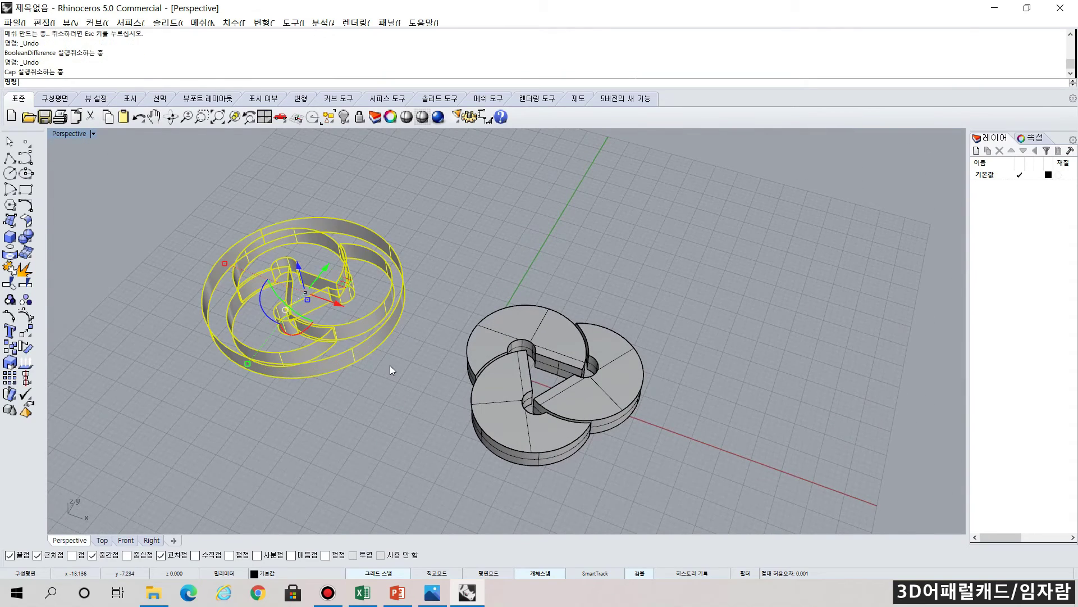
pyautogui.hotkey('ctrl', 'z')
pyautogui.hotkey('ctrl', 'z')
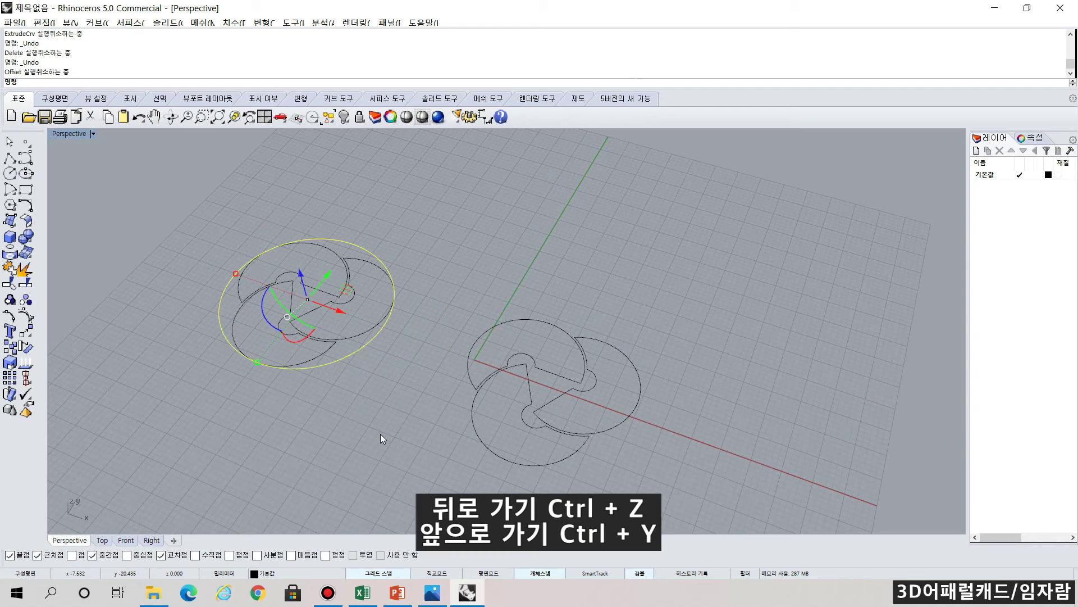
pyautogui.hotkey('ctrl', 'y')
pyautogui.press('Escape')
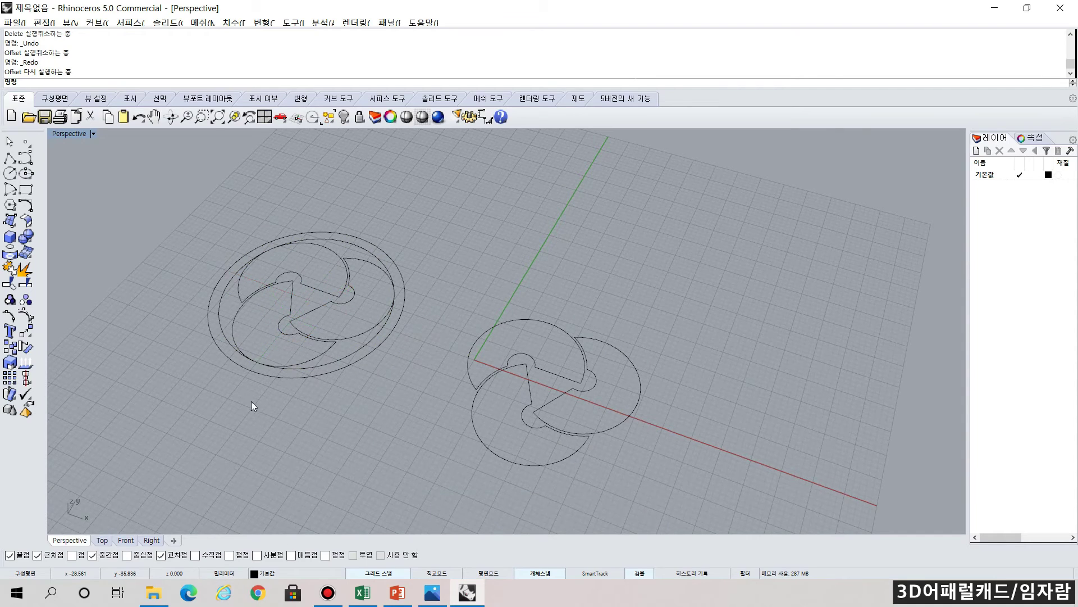
pyautogui.hotkey('ctrl', 'y')
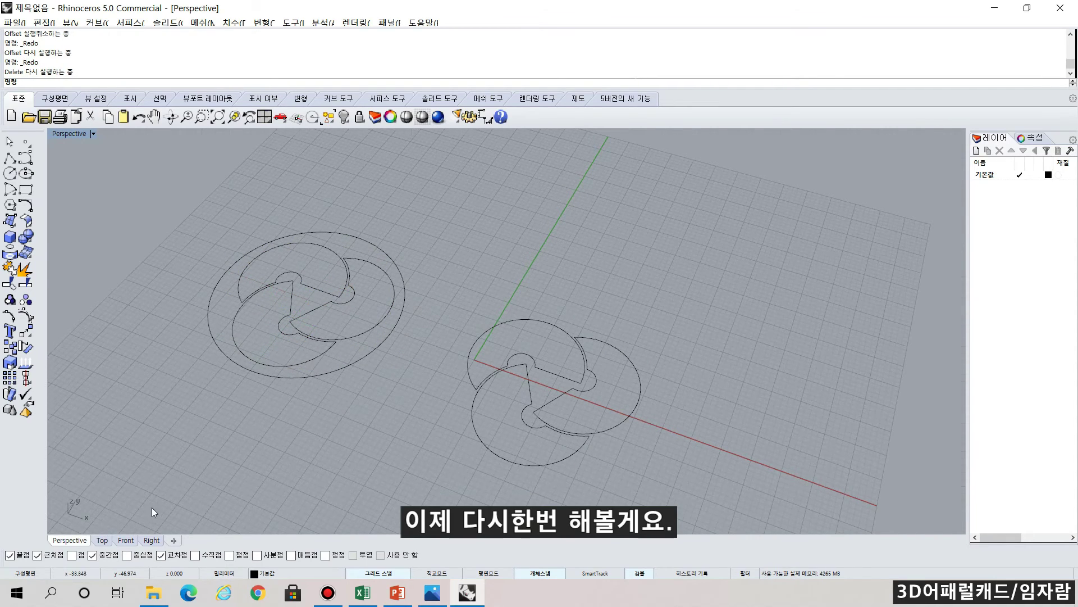
# - Select all flat curves of both symbols in the Top view and extrude them upward again as open walls
pyautogui.click(101, 540)
pyautogui.click(10, 221)
pyautogui.press('ctrl')
pyautogui.press('ctrl')
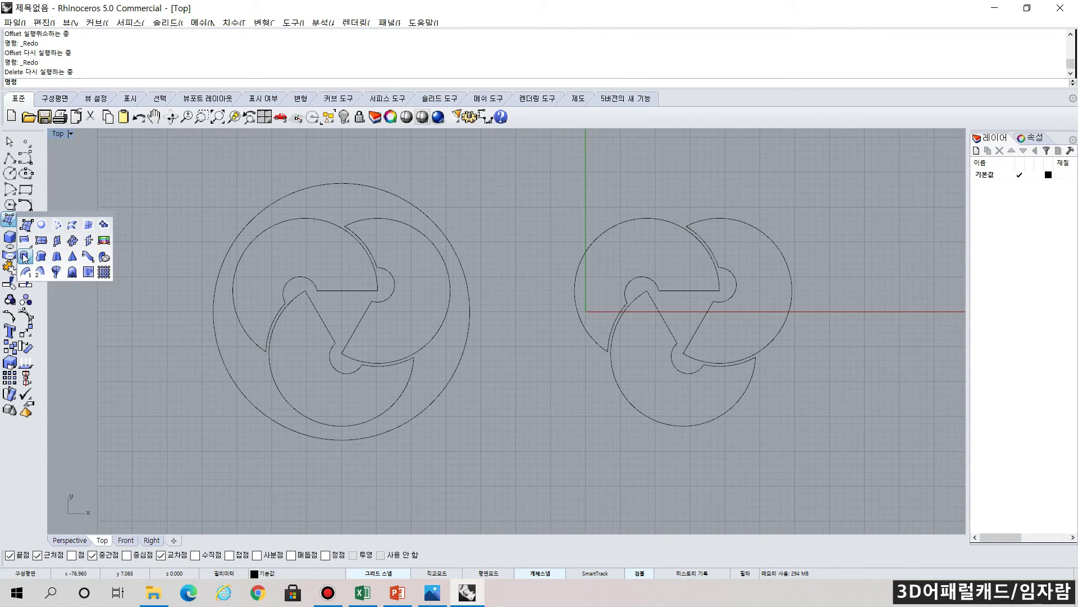
pyautogui.click(24, 257)
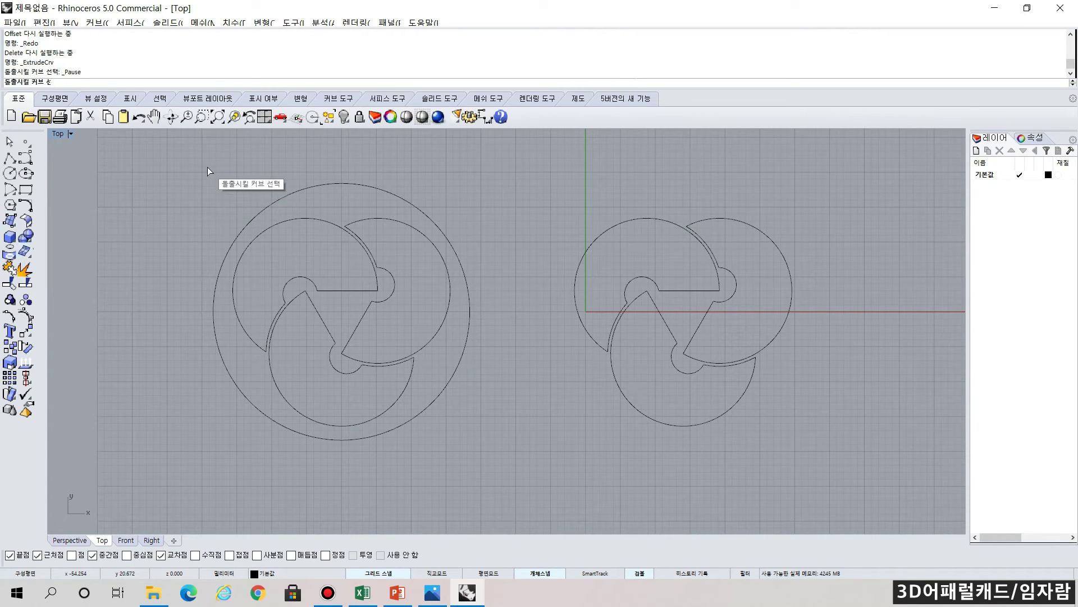
pyautogui.moveTo(186, 160); pyautogui.dragTo(858, 456)
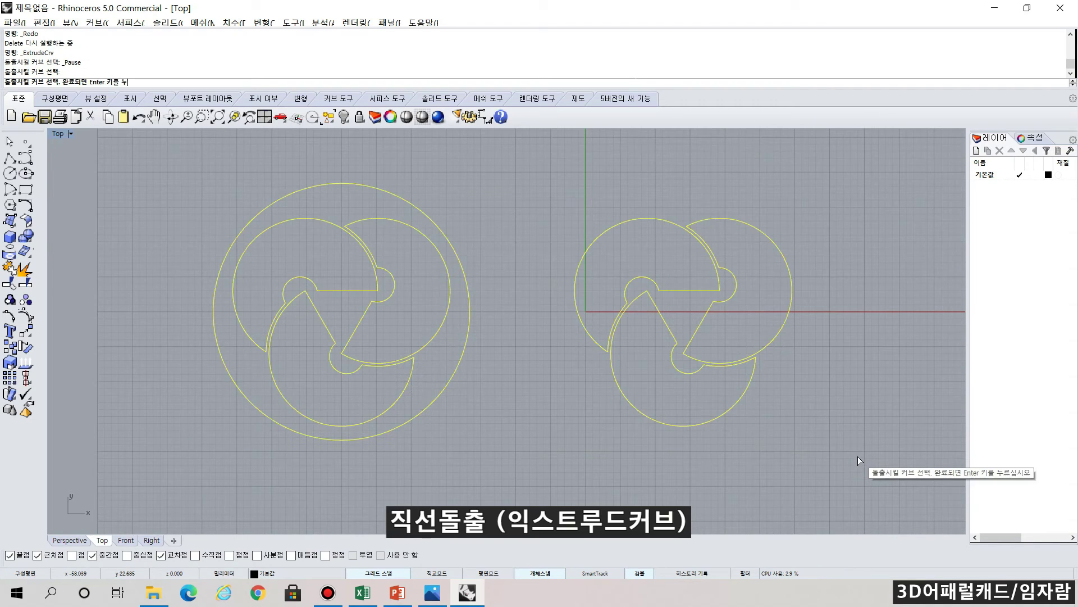
pyautogui.press('Return')
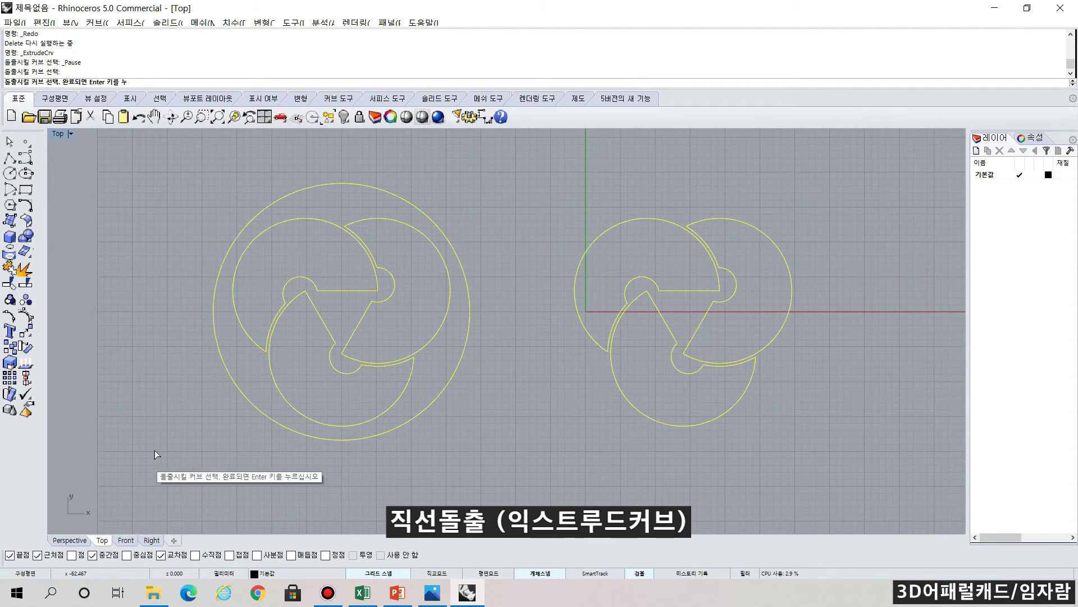
pyautogui.click(83, 542)
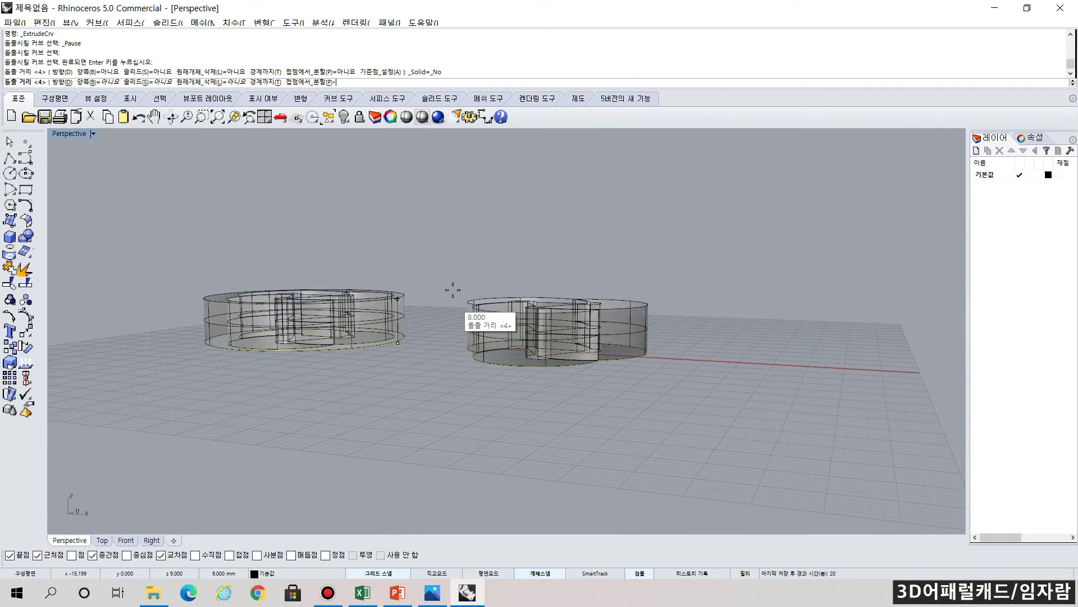
pyautogui.click(422, 318)
pyautogui.moveTo(427, 363)
pyautogui.mouseDown(button='right')
pyautogui.moveTo(461, 433)
pyautogui.moveTo(433, 464)
pyautogui.moveTo(407, 453)
pyautogui.mouseUp(button='right')
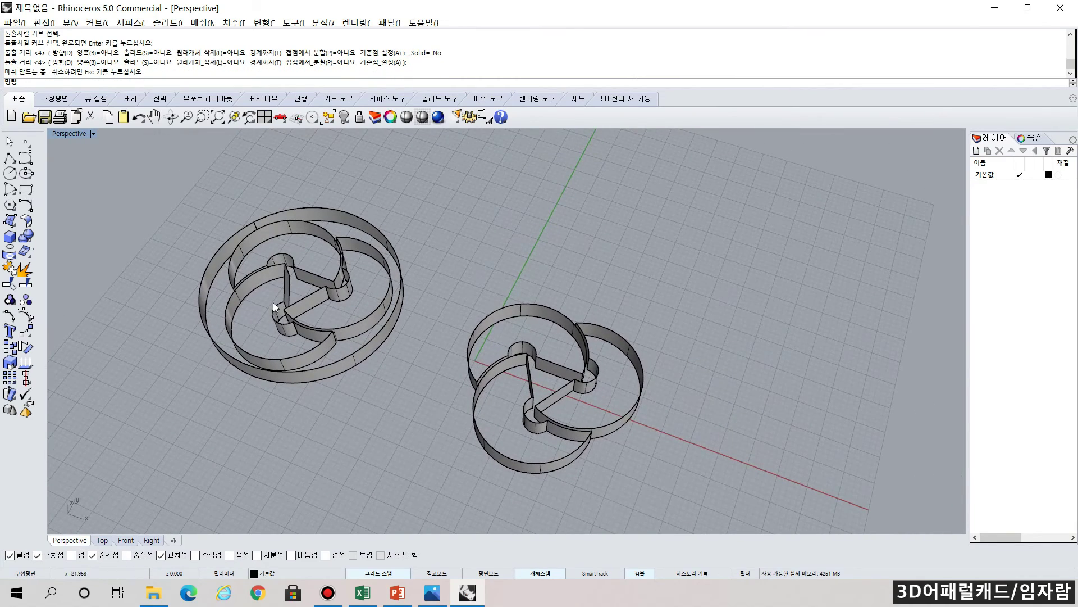
pyautogui.click(12, 222)
pyautogui.click(11, 239)
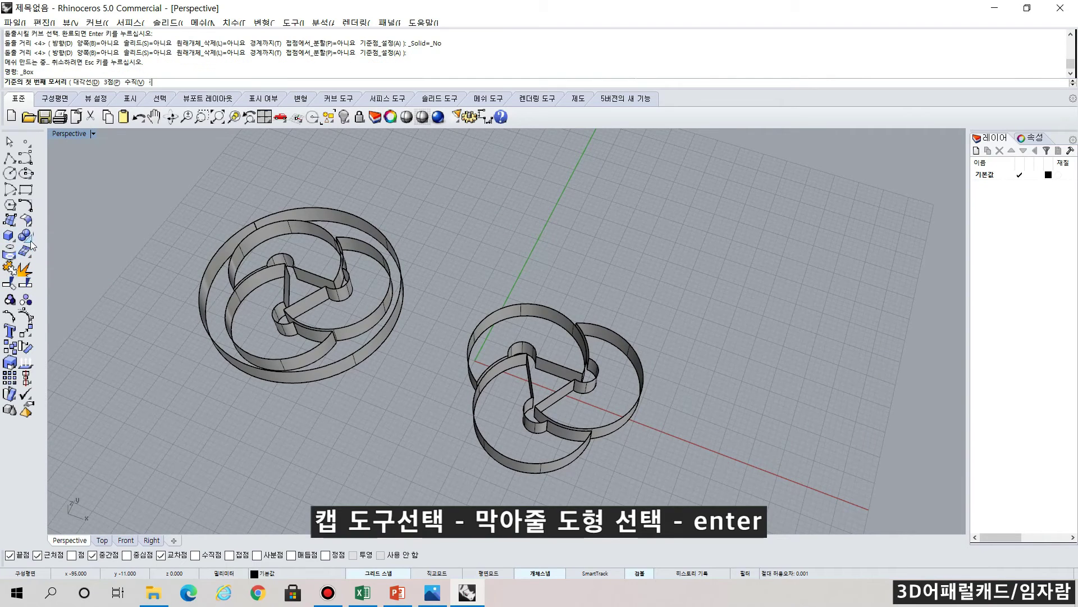
pyautogui.click(31, 240)
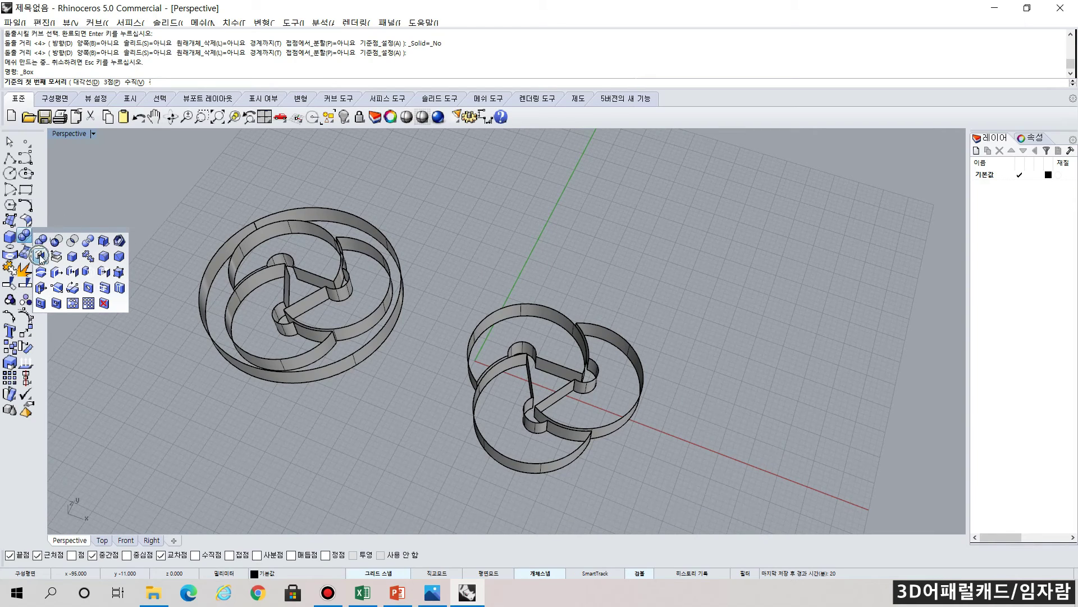
pyautogui.moveTo(54, 235); pyautogui.dragTo(110, 197)
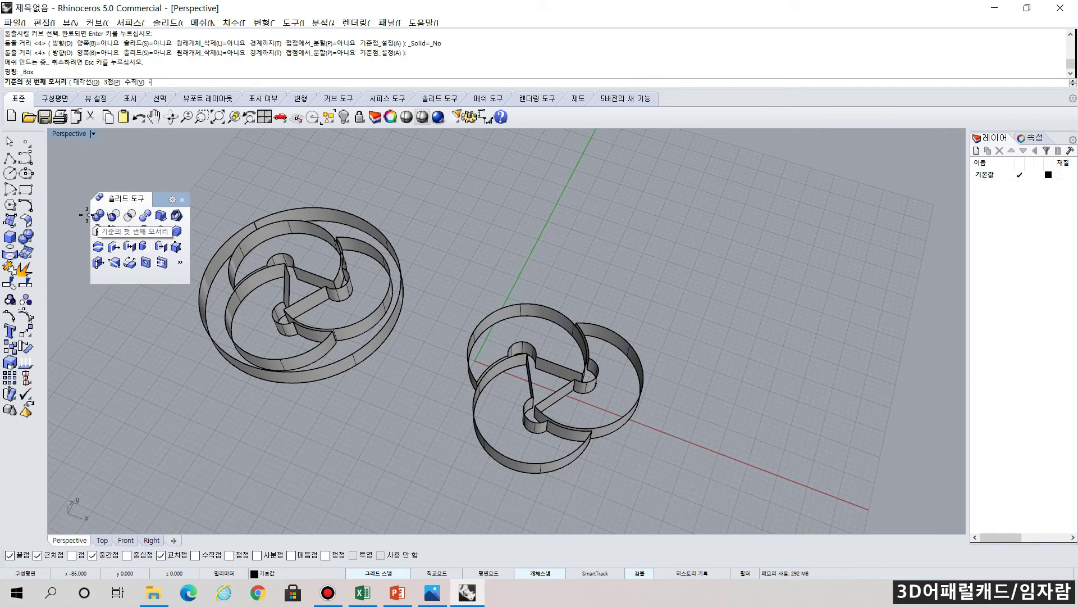
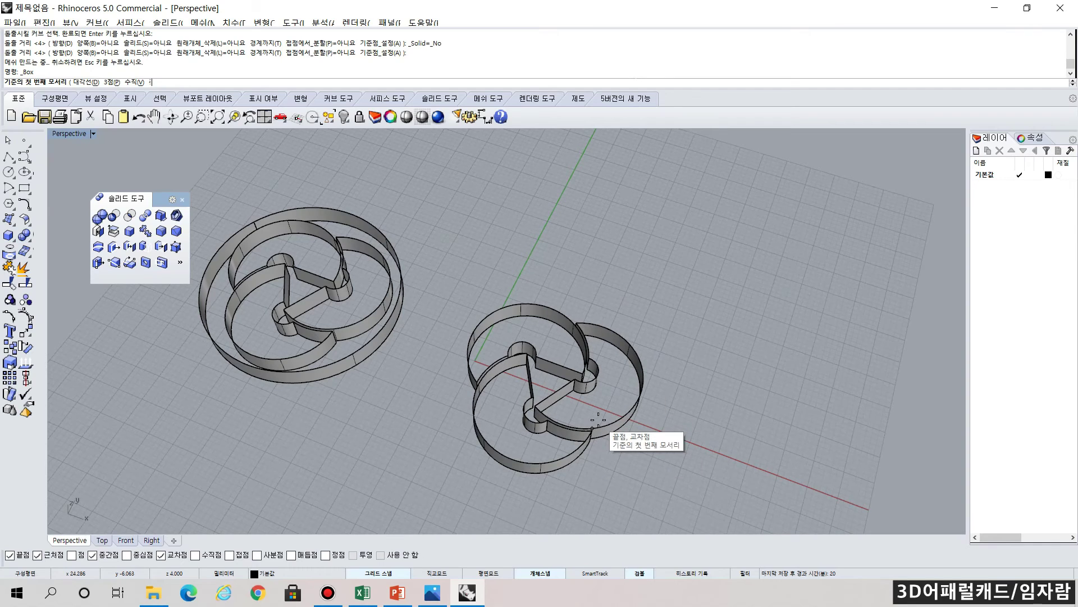
pyautogui.click(182, 200)
# - Cap all the open extruded walls of both the encircled and the plain three-lobed symbols
pyautogui.click(30, 238)
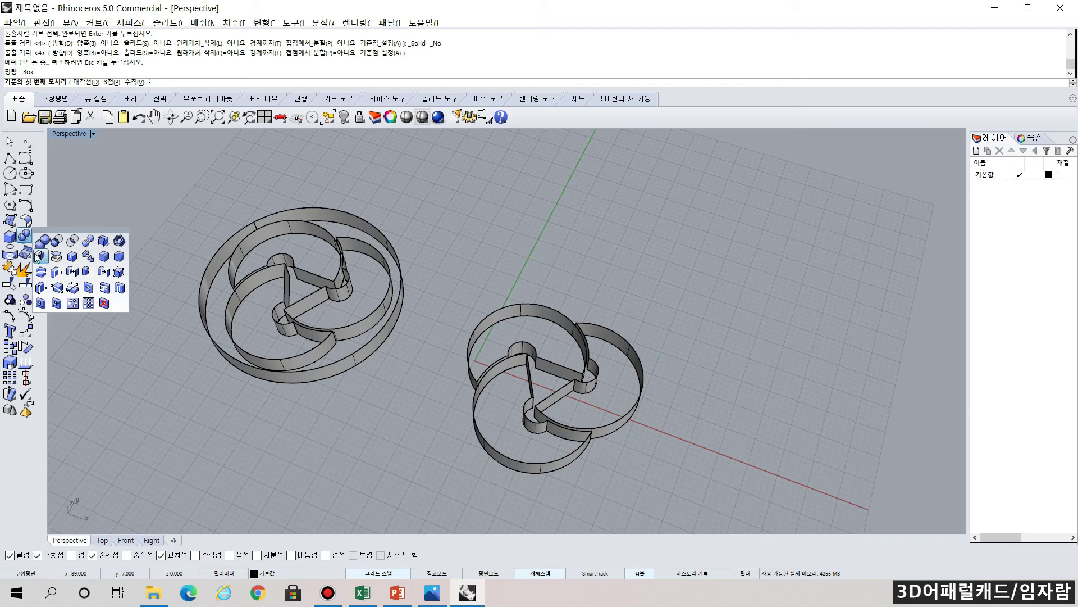
pyautogui.click(41, 257)
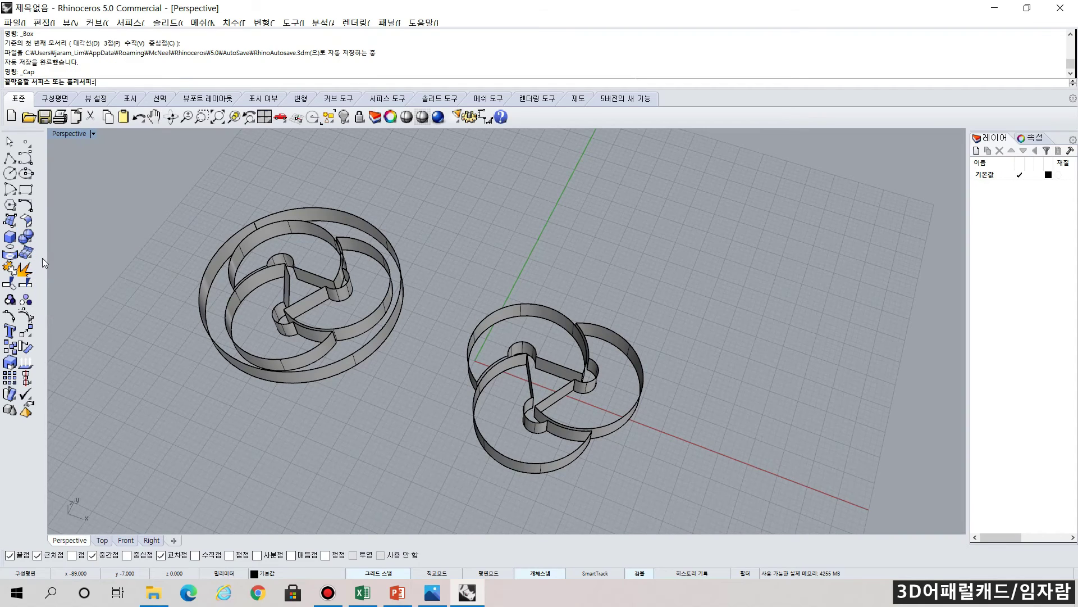
pyautogui.moveTo(178, 165); pyautogui.dragTo(704, 498)
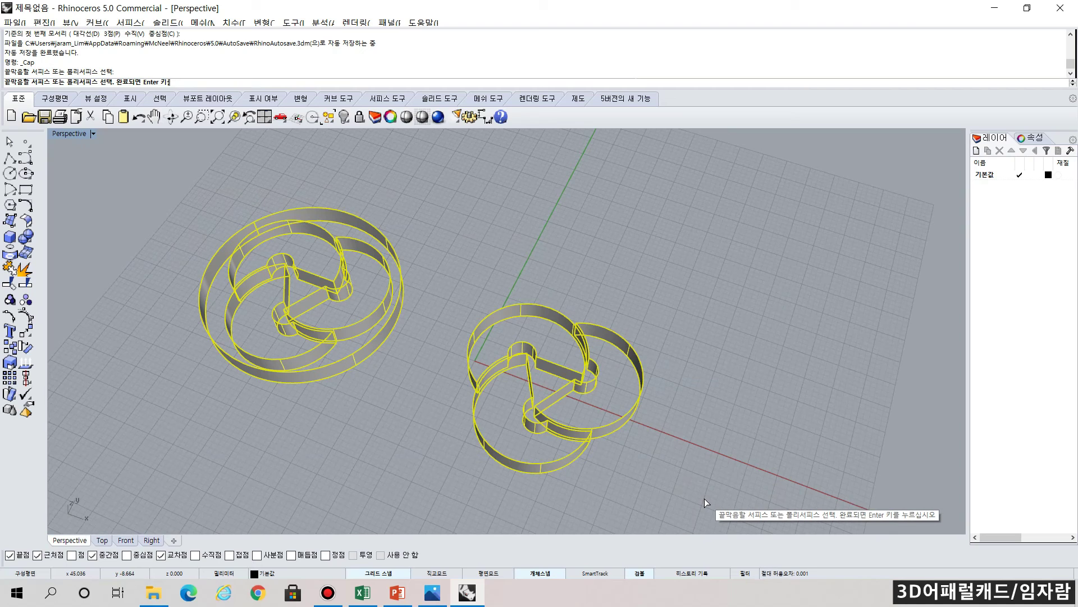
pyautogui.press('Return')
# - Examine the capped solids of both symbols from several angles, checking the plain symbol's lobes individually
pyautogui.moveTo(698, 450)
pyautogui.mouseDown(button='right')
pyautogui.moveTo(724, 353)
pyautogui.moveTo(471, 420)
pyautogui.mouseUp(button='right')
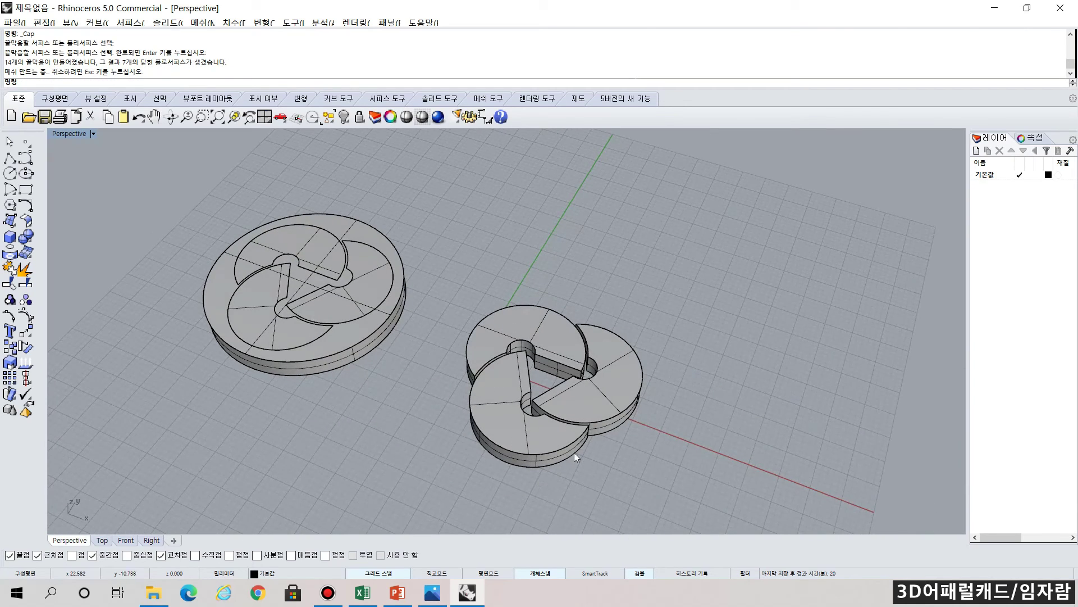
pyautogui.click(549, 423)
pyautogui.click(557, 340)
pyautogui.click(558, 343)
pyautogui.moveTo(679, 421); pyautogui.dragTo(595, 278, button='right')
pyautogui.click(595, 278)
pyautogui.click(757, 328)
pyautogui.moveTo(757, 329); pyautogui.dragTo(318, 419, button='right')
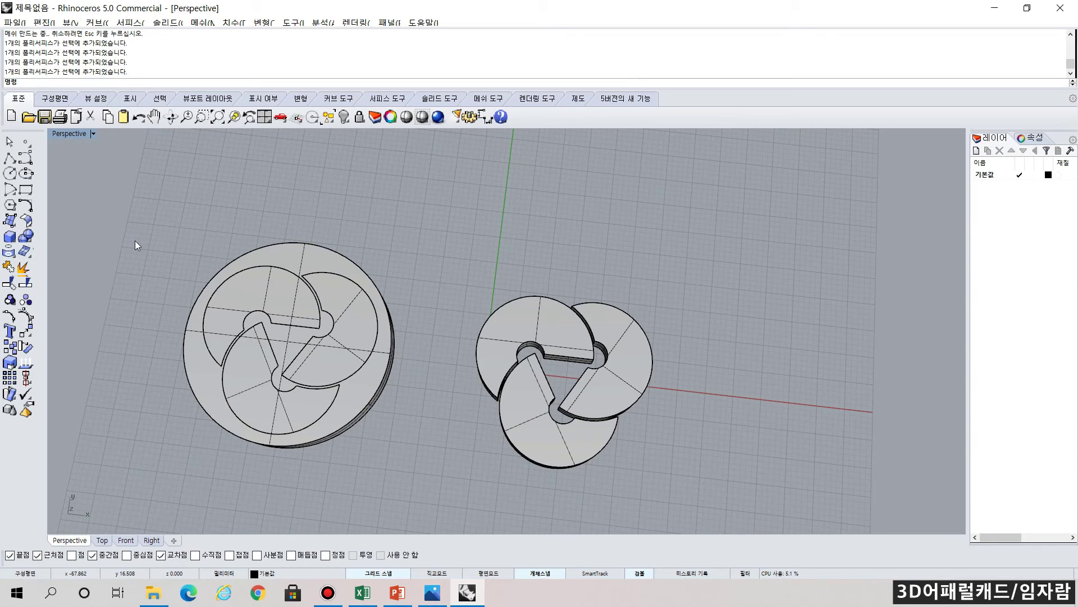
# - Subtract the three inner lobe solids from the enclosing disc with a Boolean difference
pyautogui.click(25, 236)
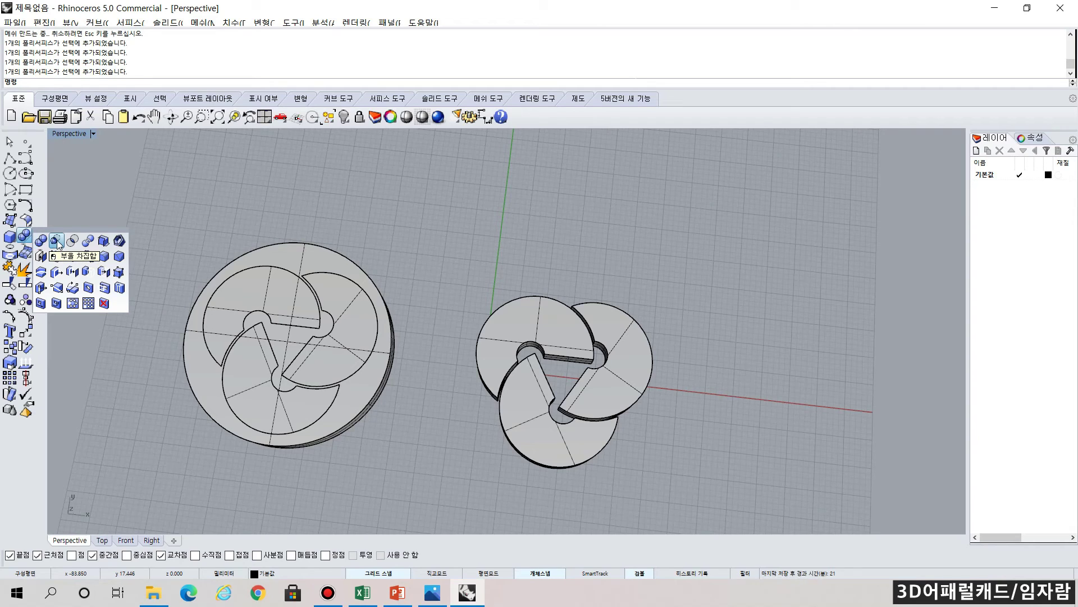
pyautogui.click(56, 241)
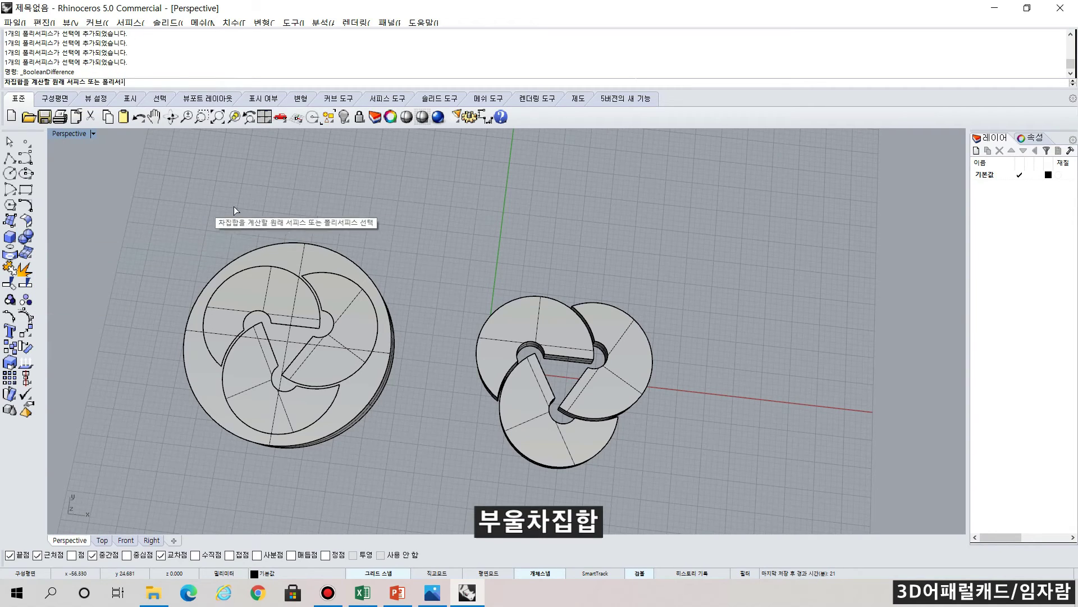
pyautogui.click(298, 254)
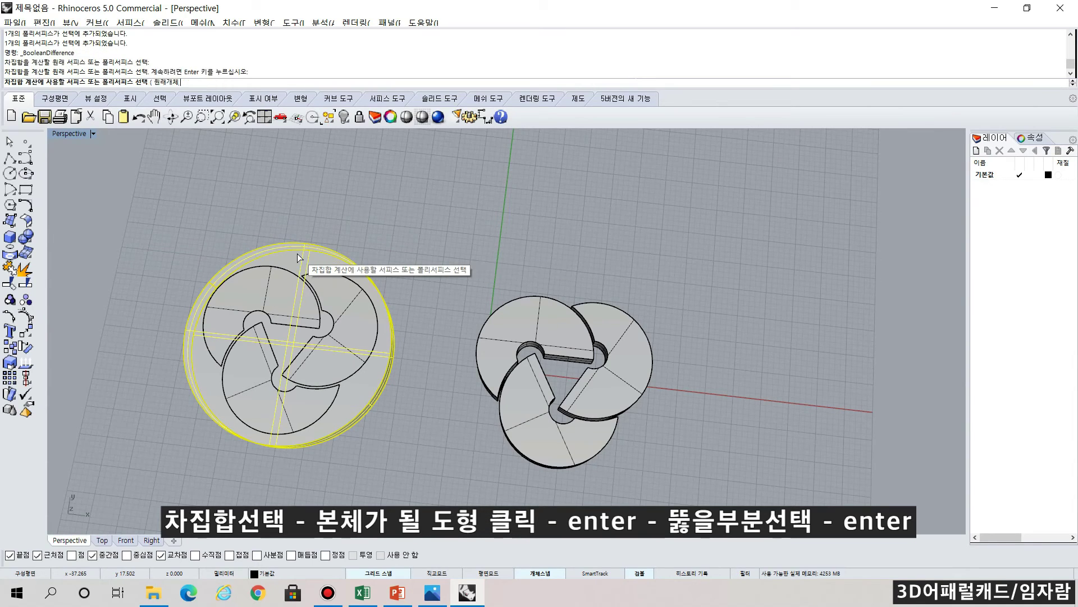
pyautogui.press('Return')
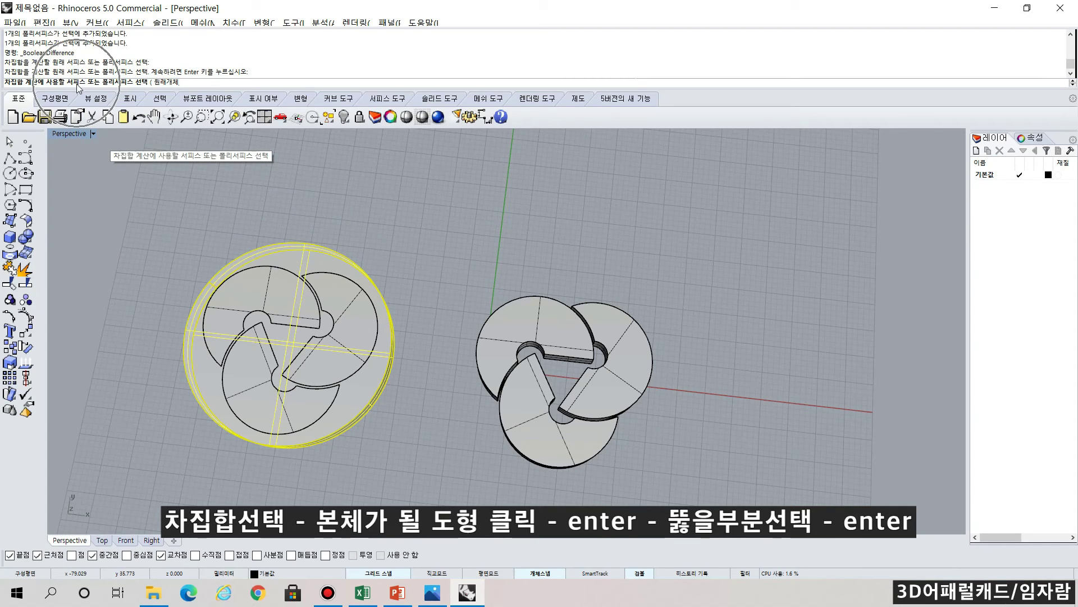
pyautogui.click(261, 282)
pyautogui.click(254, 382)
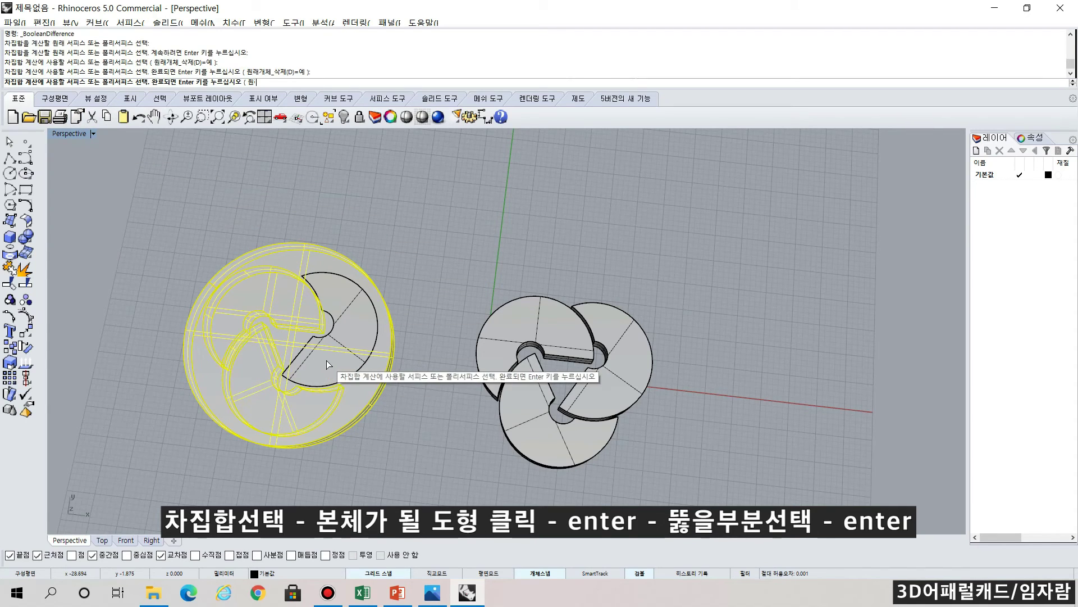
pyautogui.click(325, 360)
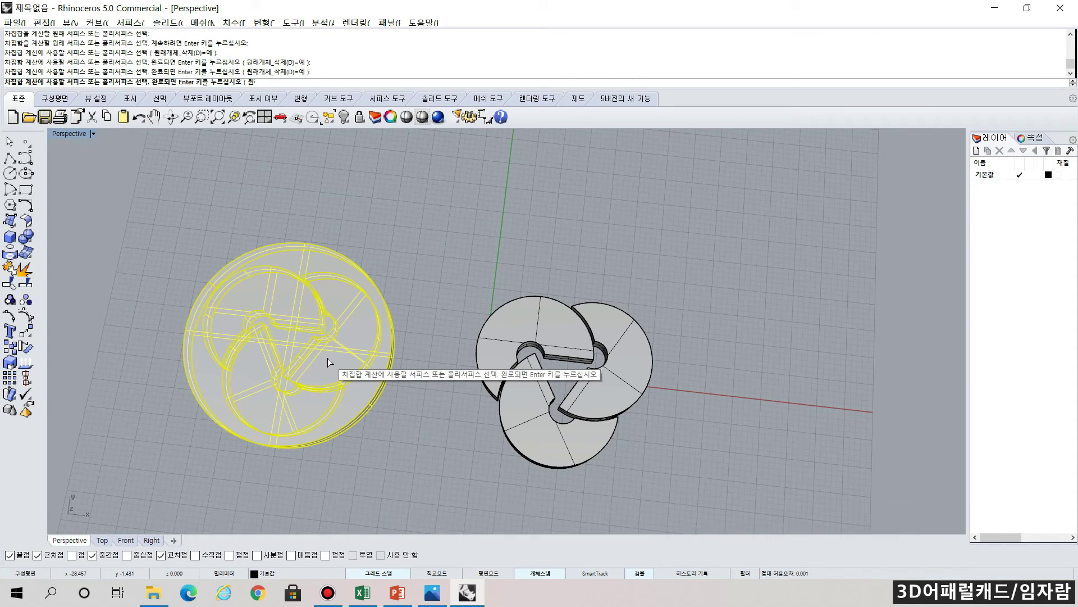
pyautogui.press('Return')
pyautogui.moveTo(410, 439); pyautogui.dragTo(392, 408, button='right')
pyautogui.moveTo(454, 237); pyautogui.dragTo(466, 362, button='right')
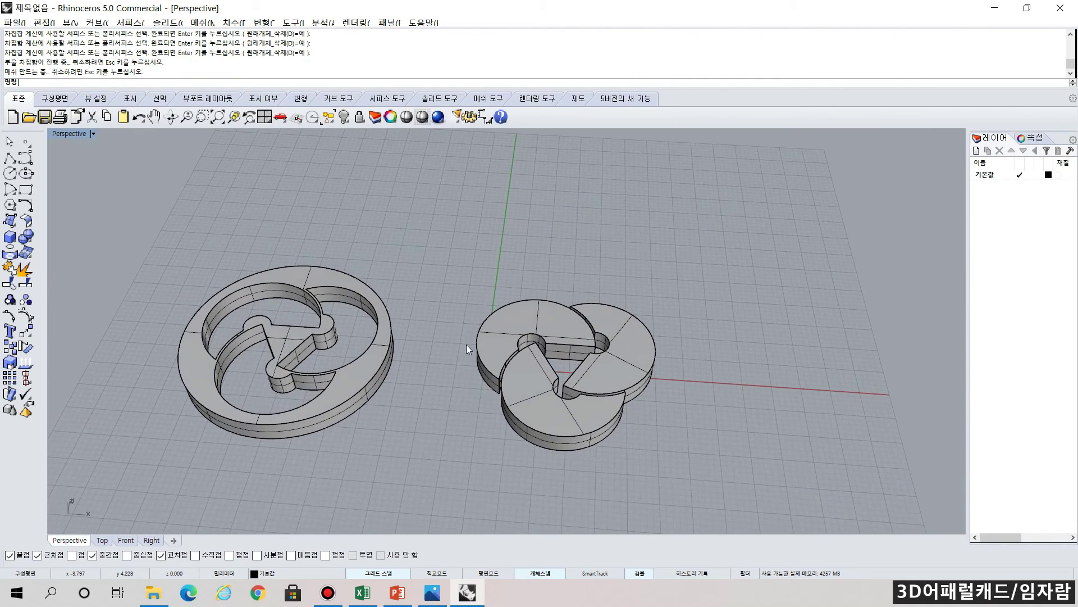
# - Rename the default layer as 1번 and add a second layer named 2번
pyautogui.click(986, 175)
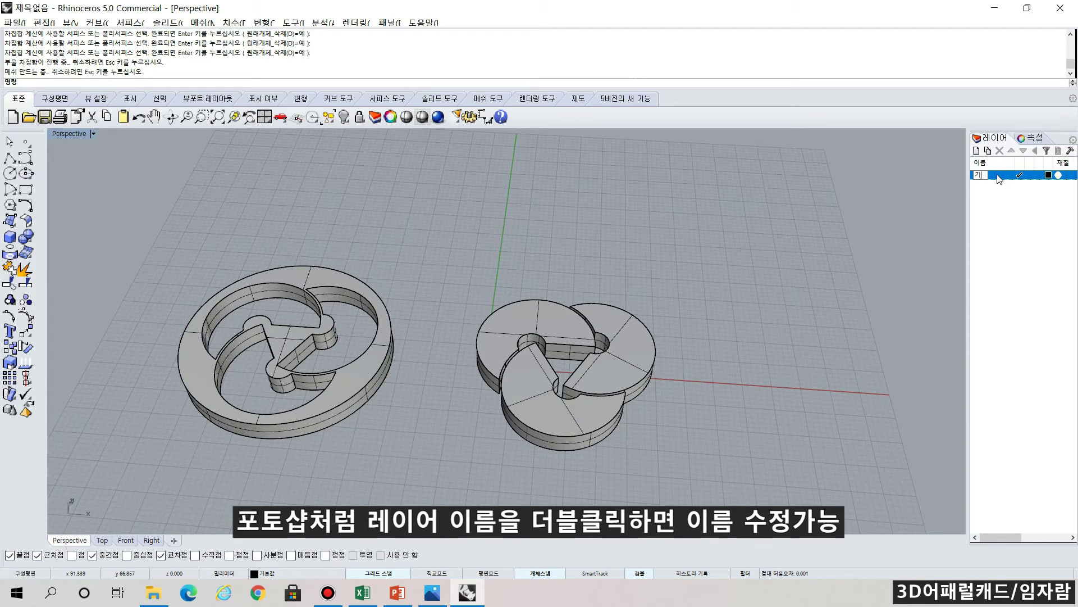
pyautogui.write('1')
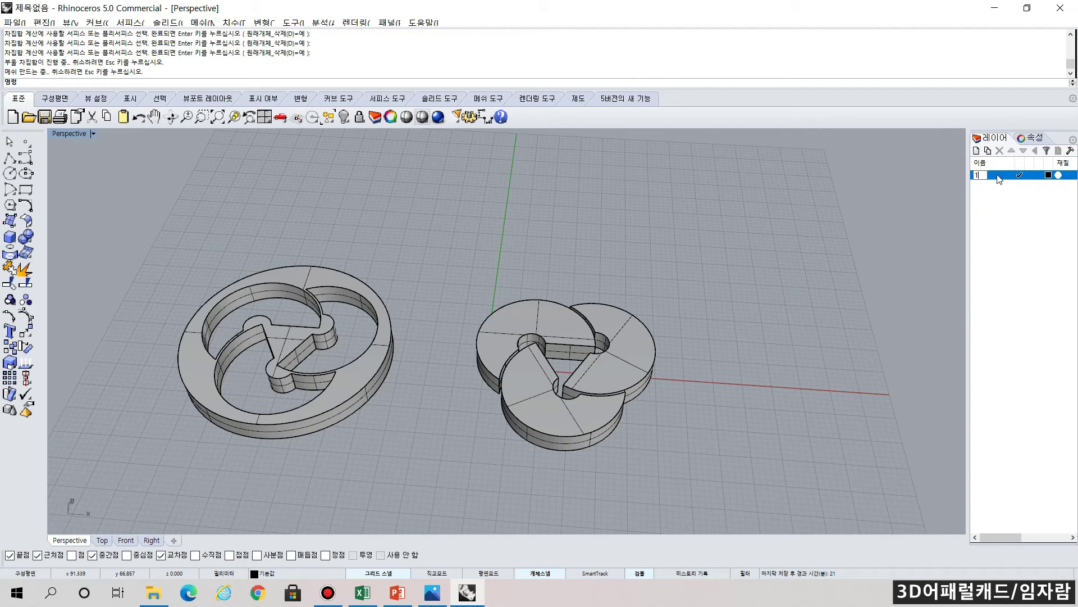
pyautogui.write('번')
pyautogui.press('Return')
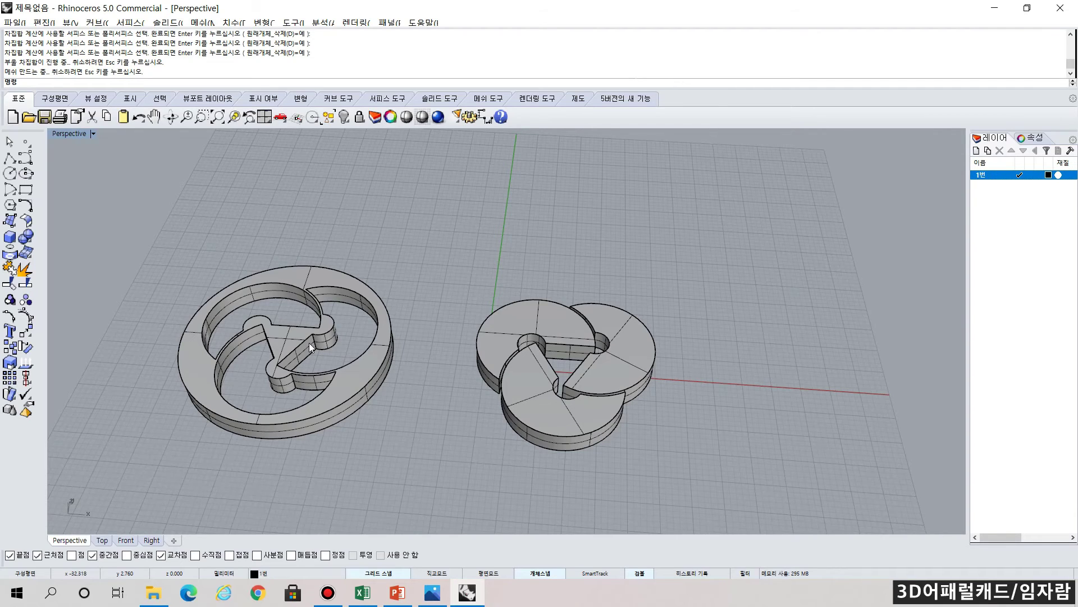
pyautogui.click(977, 150)
pyautogui.write('2번')
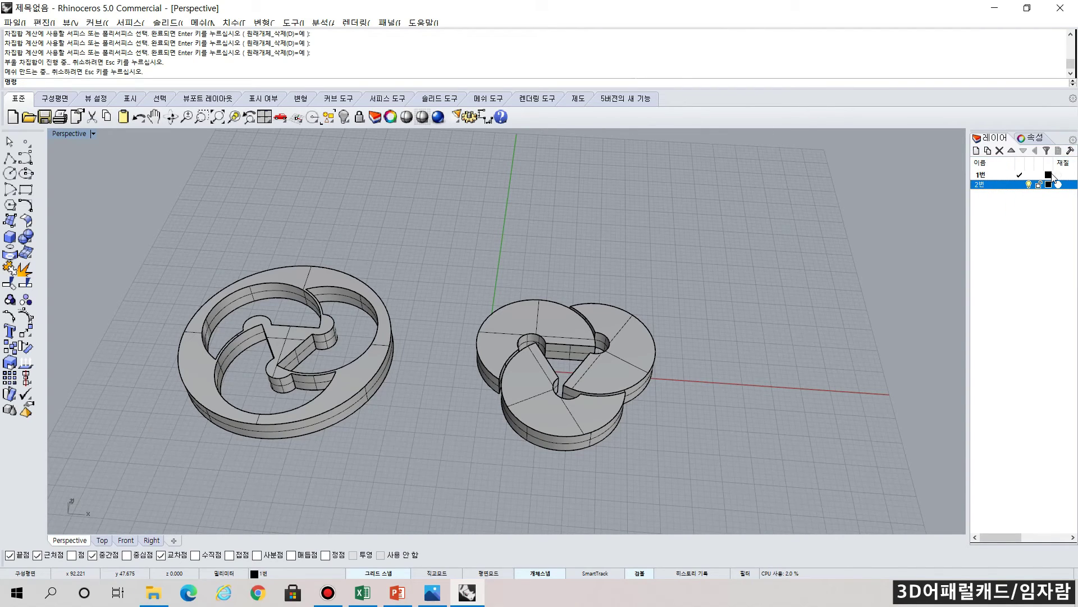
# - Set the colour of layer 1번 to red and the colour of layer 2번 to green
pyautogui.click(386, 336)
pyautogui.press('Escape')
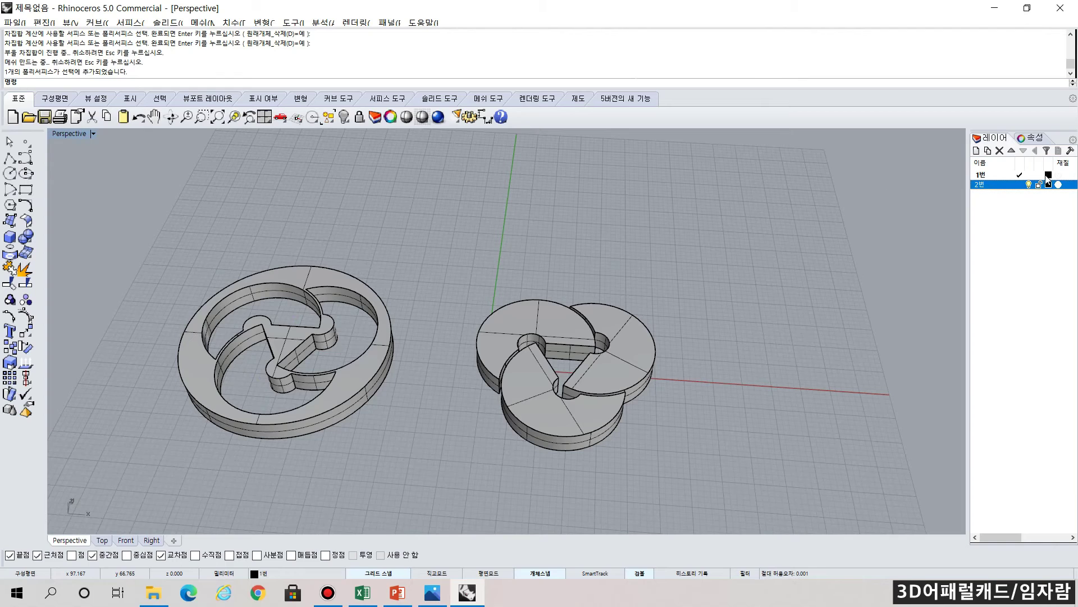
pyautogui.click(1049, 175)
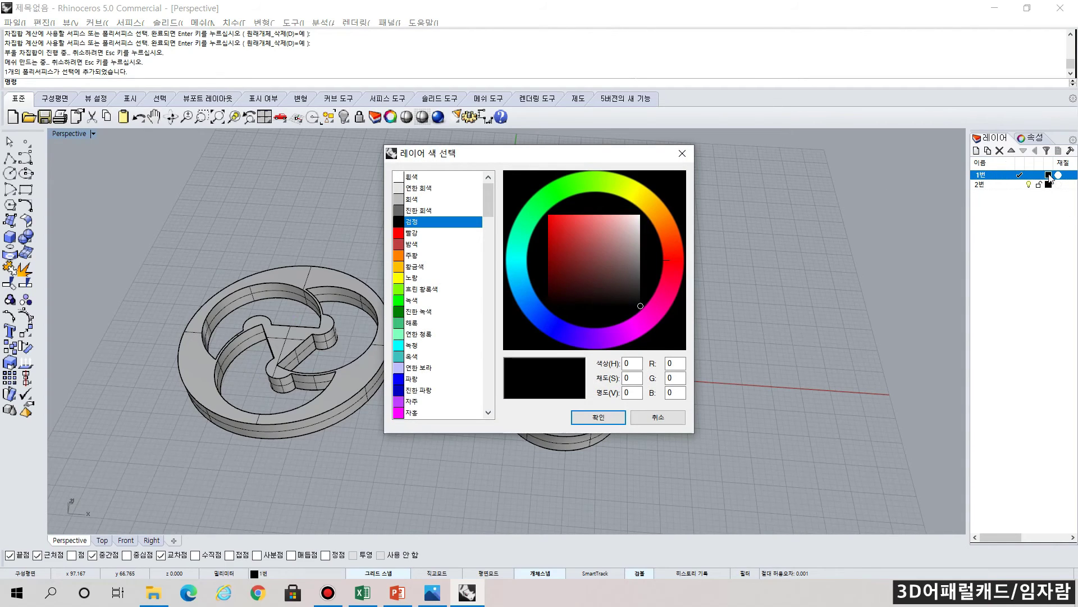
pyautogui.click(410, 233)
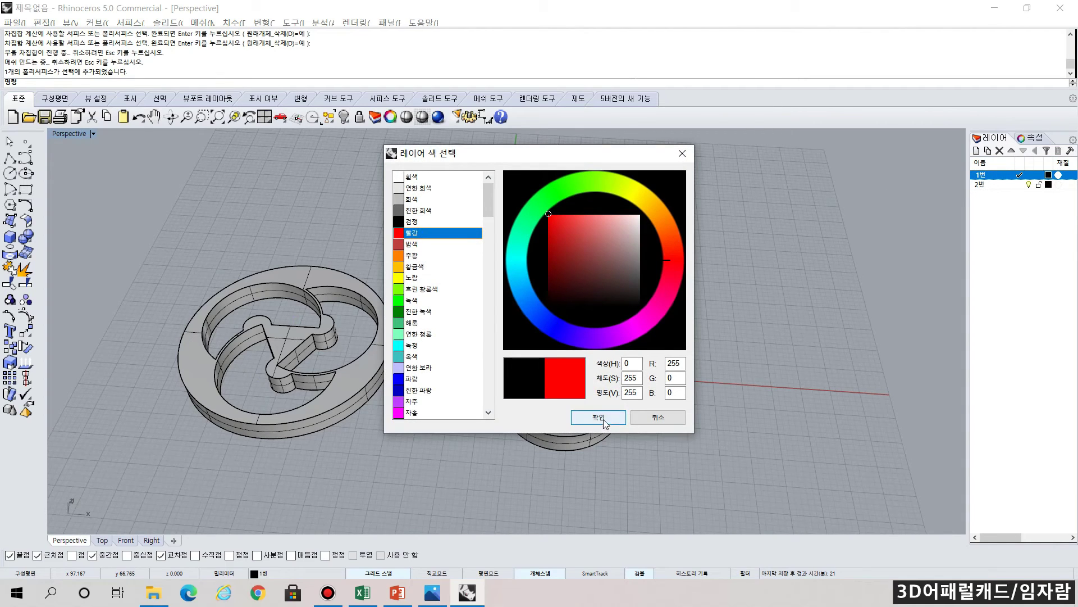
pyautogui.click(598, 417)
pyautogui.click(1049, 184)
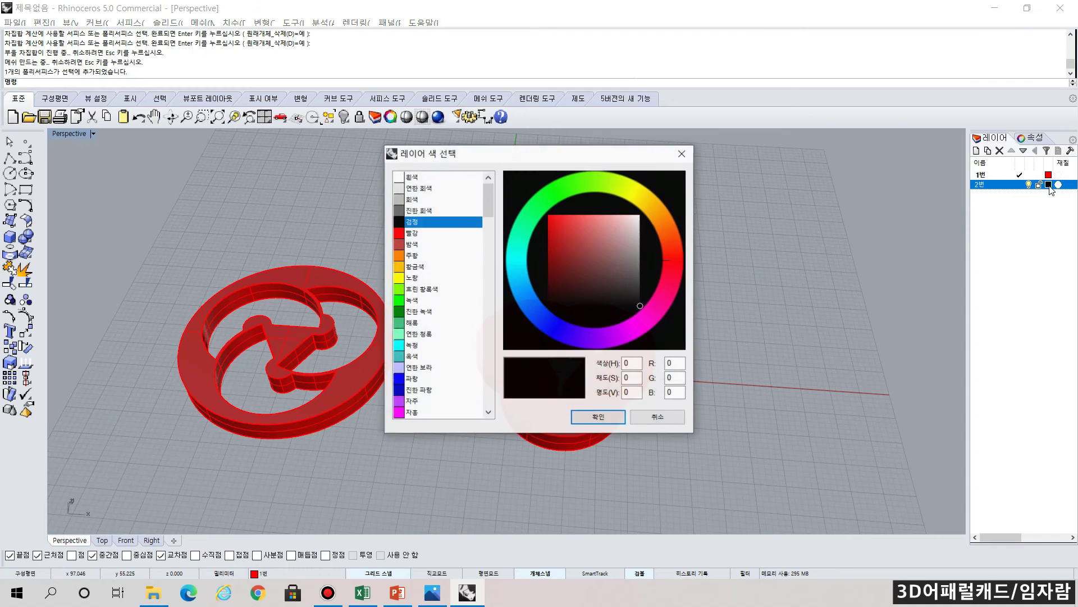
pyautogui.click(425, 301)
pyautogui.click(598, 417)
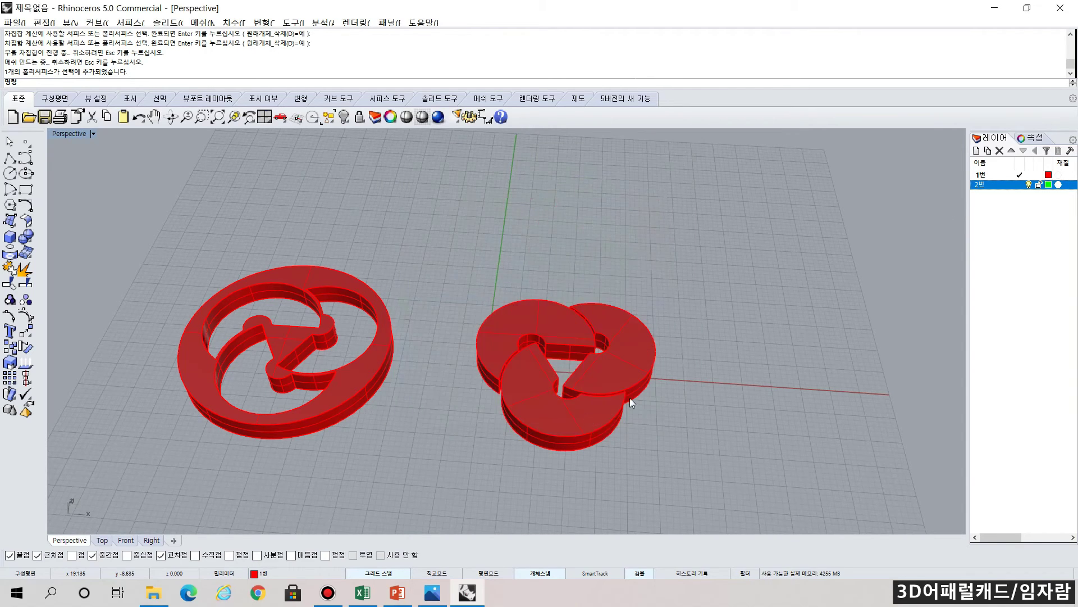
# - Move the plain symbol's three lobe solids and their base curves to layer 2번
pyautogui.click(393, 345)
pyautogui.click(557, 418)
pyautogui.press('Escape')
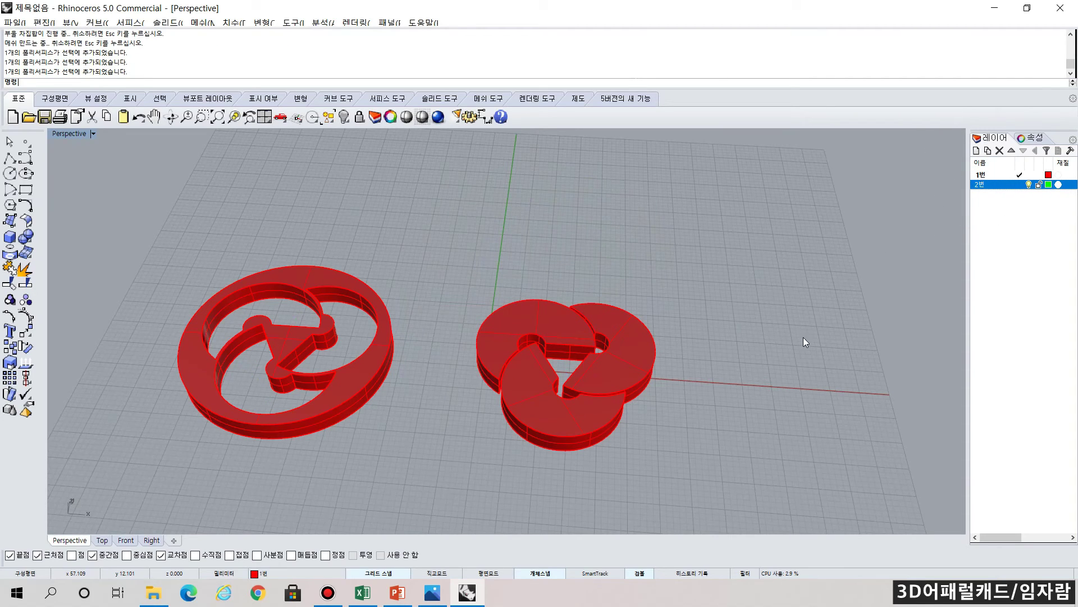
pyautogui.click(643, 356)
pyautogui.moveTo(436, 253); pyautogui.dragTo(613, 400)
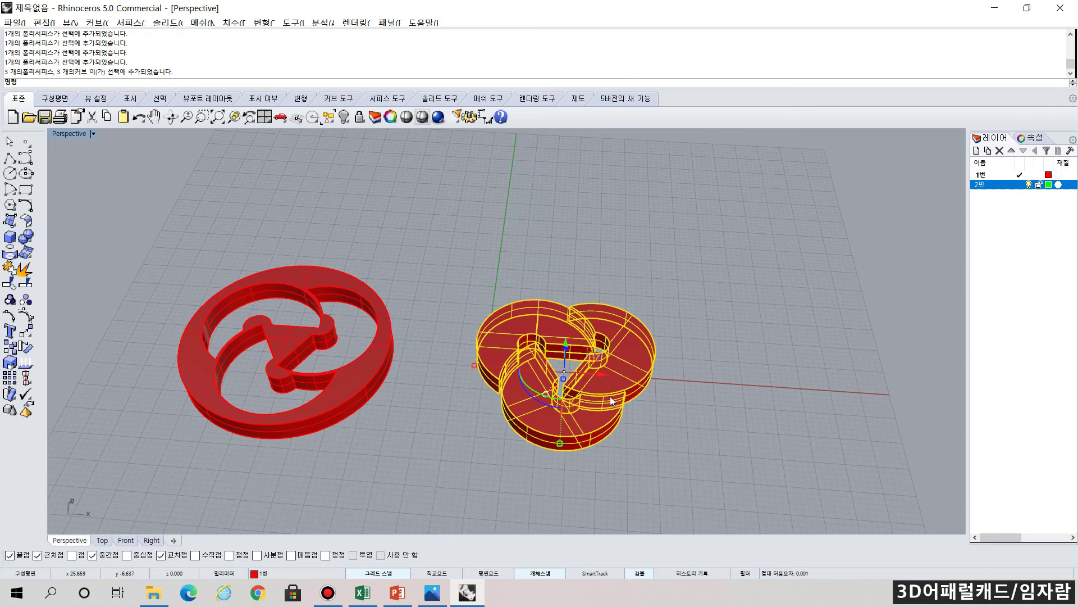
pyautogui.rightClick(1007, 189)
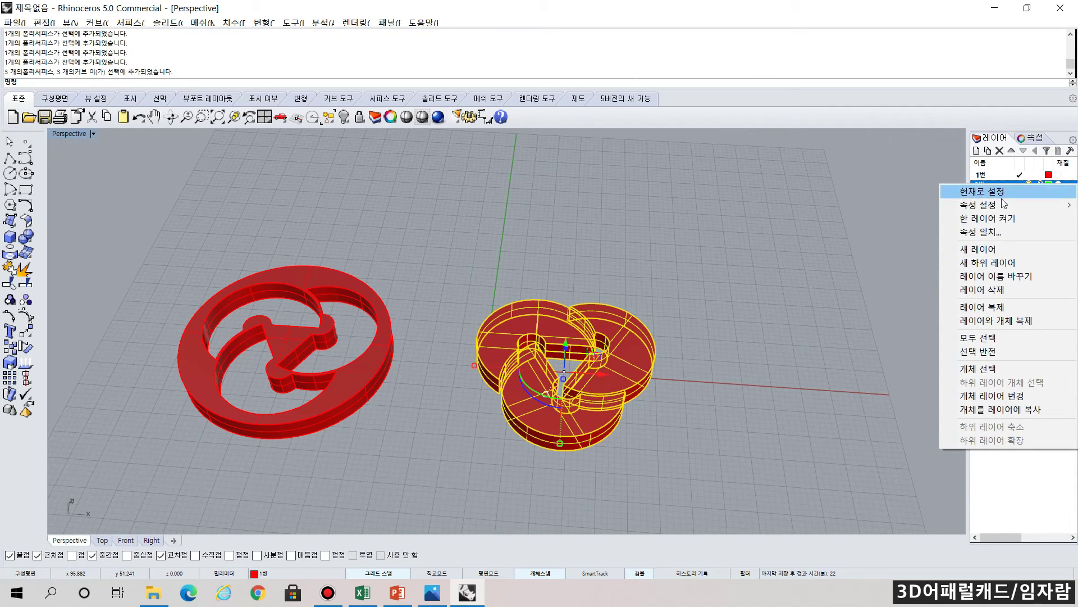
pyautogui.click(997, 396)
pyautogui.press('Escape')
pyautogui.click(551, 428)
pyautogui.click(582, 362)
pyautogui.press('Escape')
# - View both solids in Wireframe display in the Perspective view, and return the view to Shaded display
pyautogui.moveTo(487, 229); pyautogui.dragTo(450, 237, button='right')
pyautogui.click(94, 133)
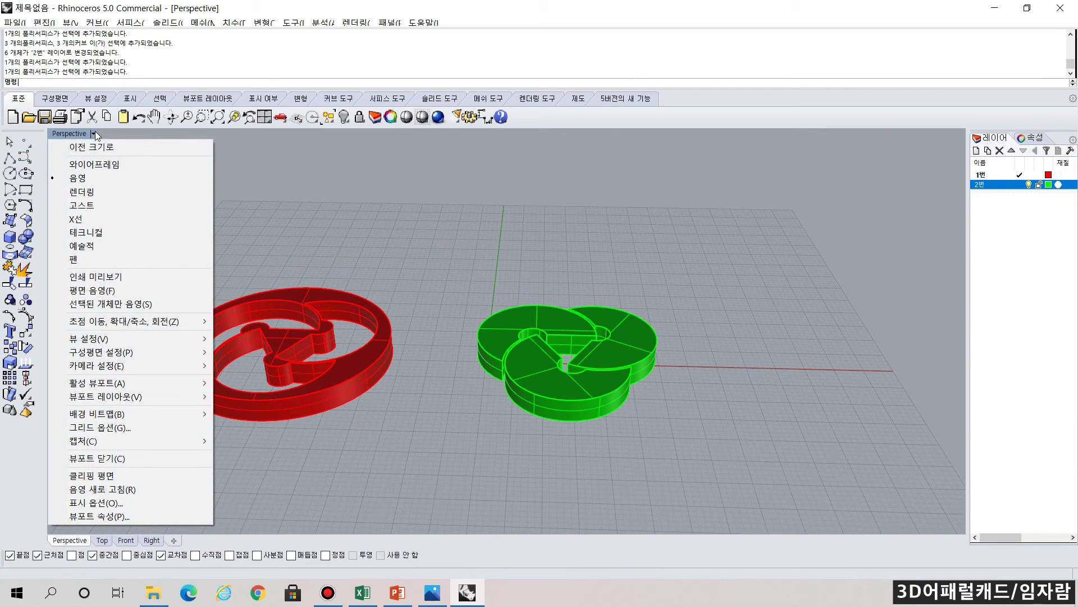
pyautogui.click(95, 164)
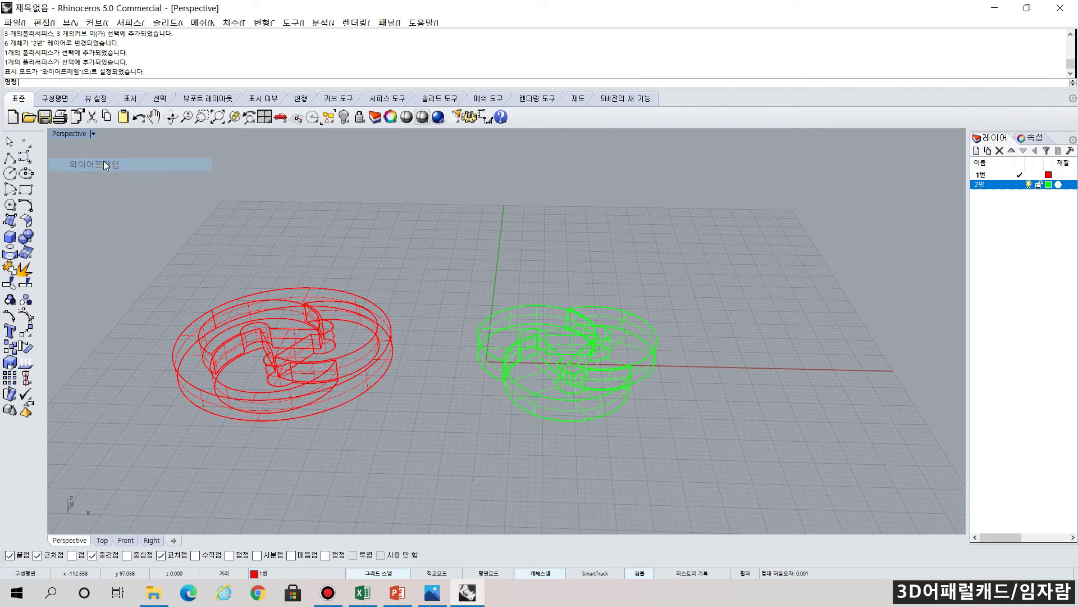
pyautogui.moveTo(447, 231); pyautogui.dragTo(432, 261, button='right')
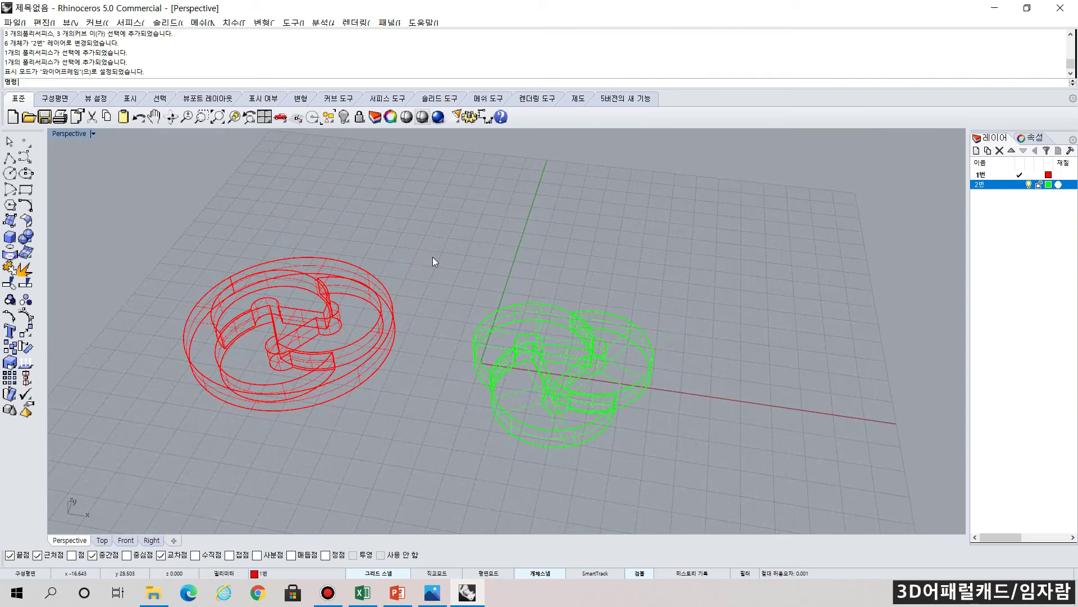
pyautogui.click(93, 133)
pyautogui.click(94, 179)
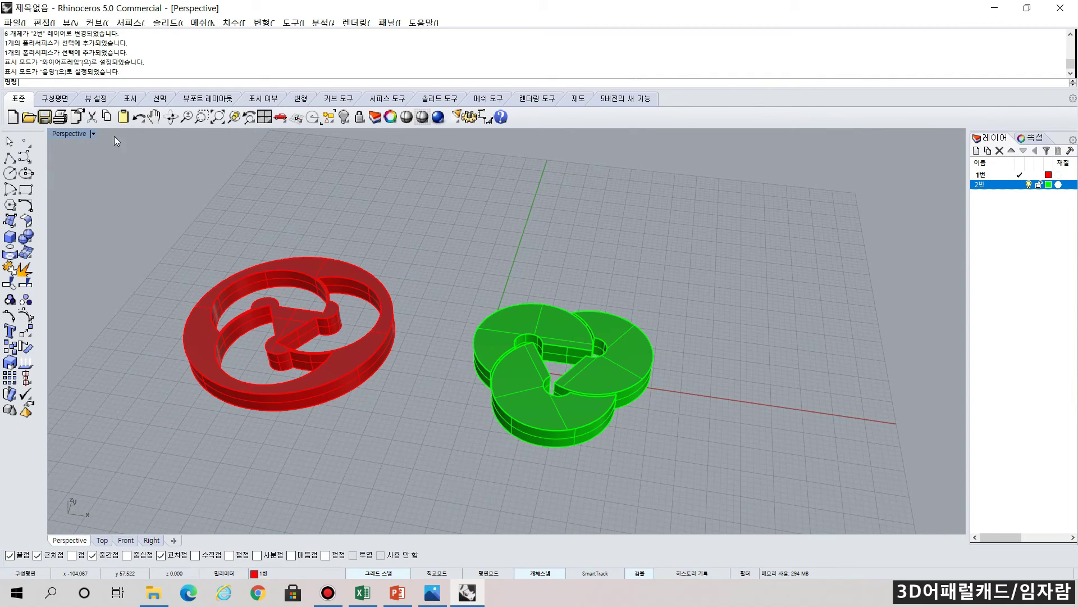
# - Set the Perspective view to Rendered display
pyautogui.click(93, 133)
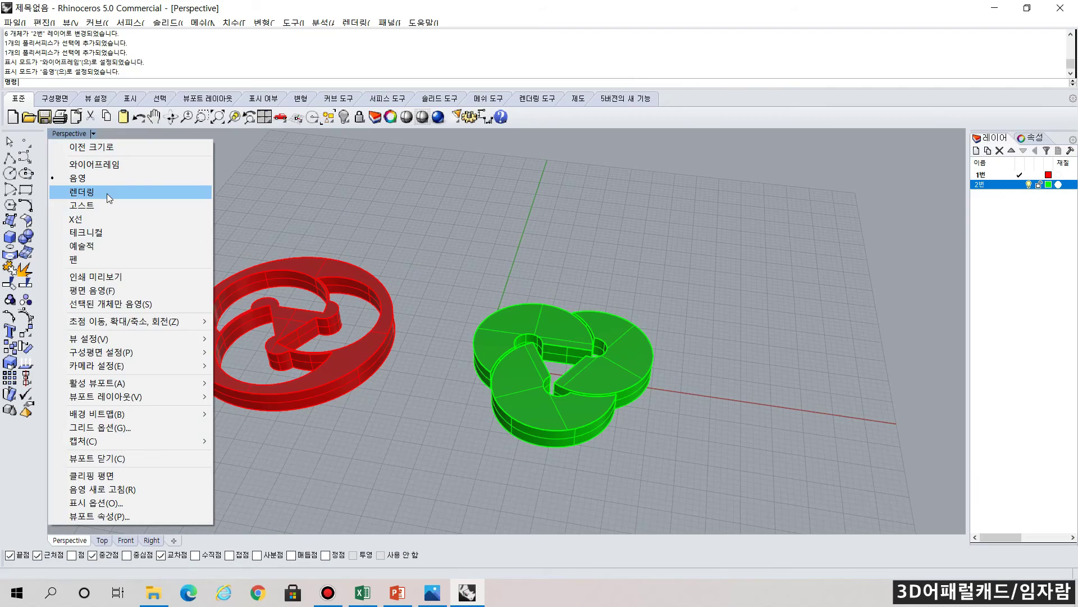
pyautogui.click(107, 194)
pyautogui.moveTo(747, 356)
pyautogui.mouseDown(button='right')
pyautogui.moveTo(669, 337)
pyautogui.moveTo(759, 378)
pyautogui.moveTo(696, 308)
pyautogui.moveTo(761, 296)
pyautogui.moveTo(718, 366)
pyautogui.moveTo(746, 337)
pyautogui.moveTo(743, 358)
pyautogui.mouseUp(button='right')
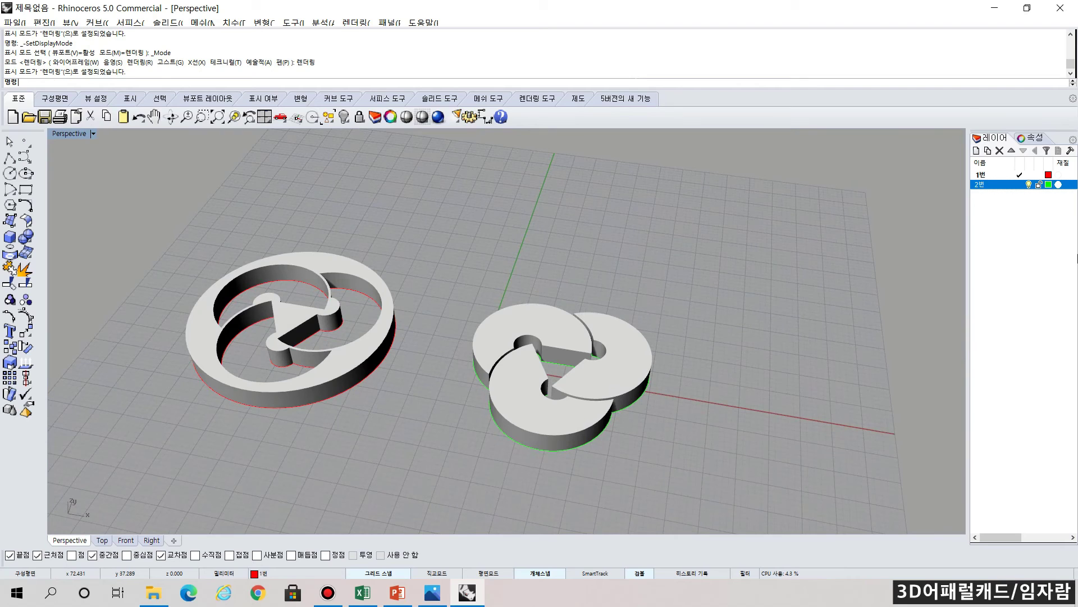
# - Set the base colour of layer 1번's material to red
pyautogui.click(1060, 176)
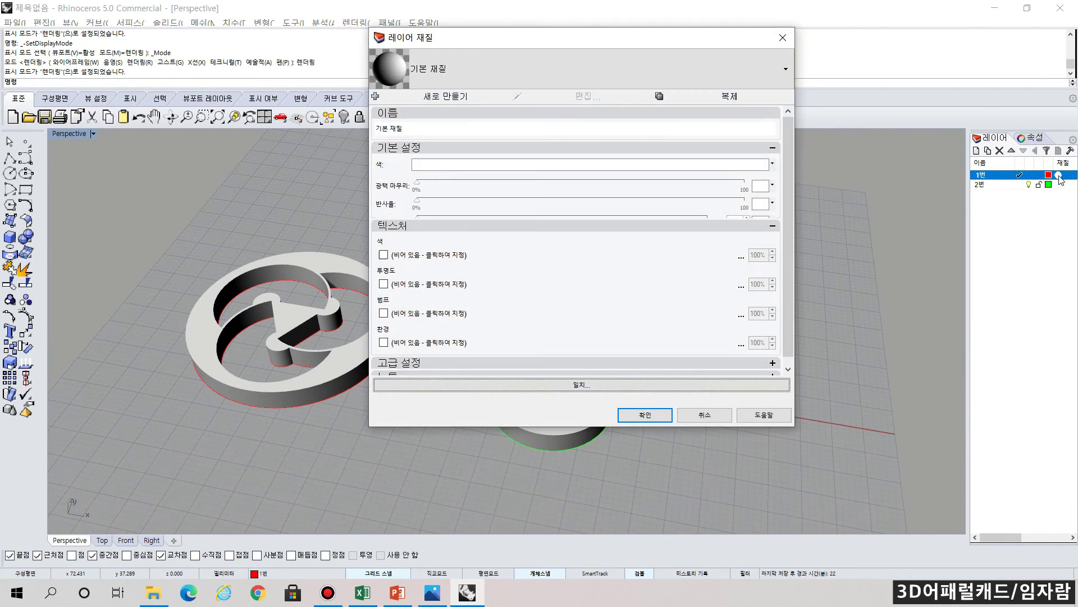
pyautogui.click(517, 167)
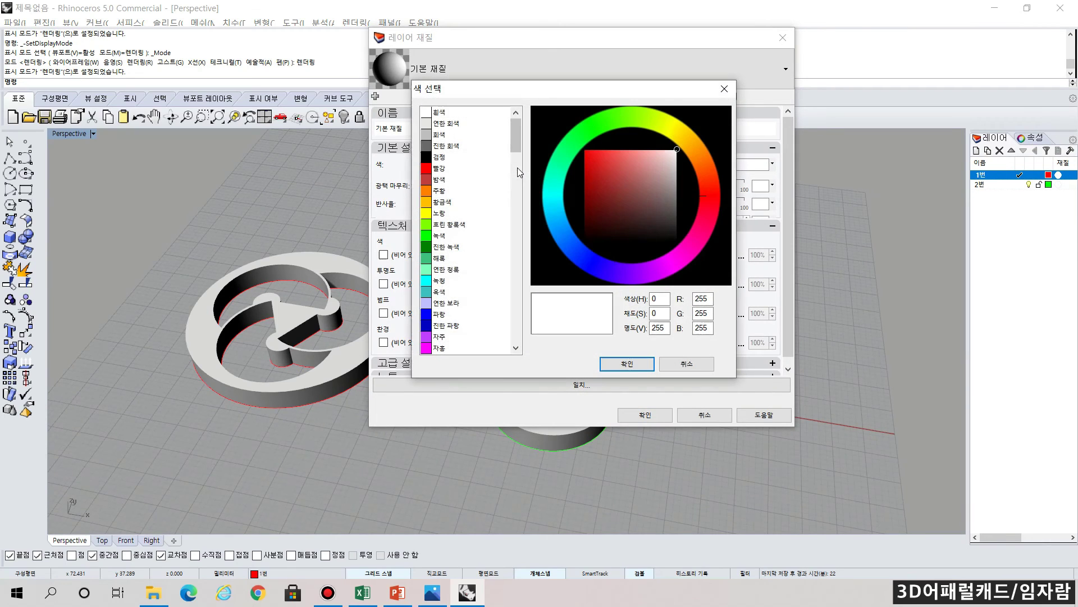
pyautogui.click(474, 168)
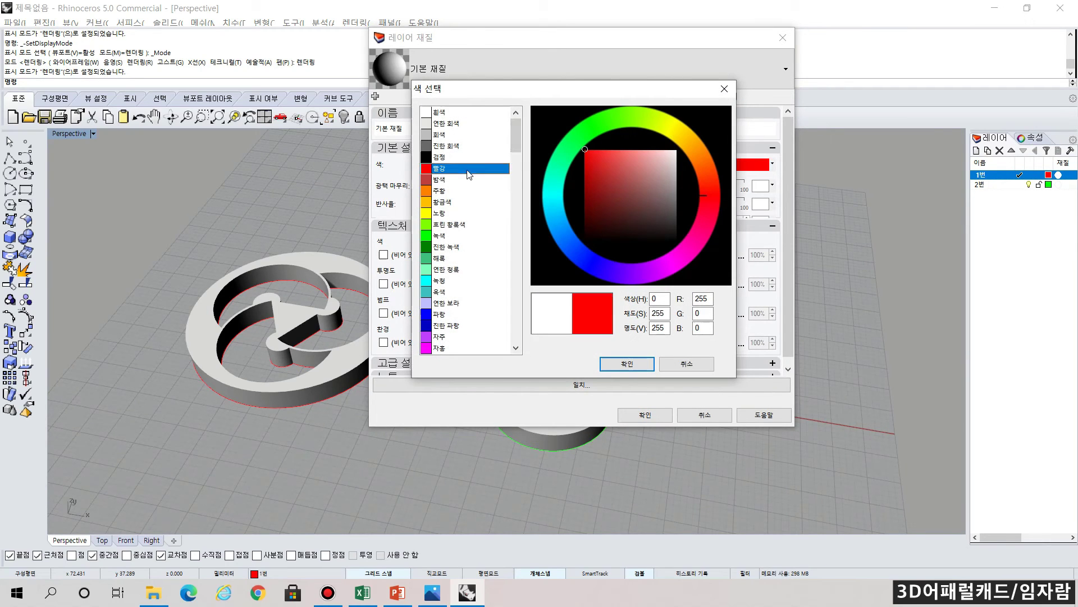
pyautogui.click(640, 366)
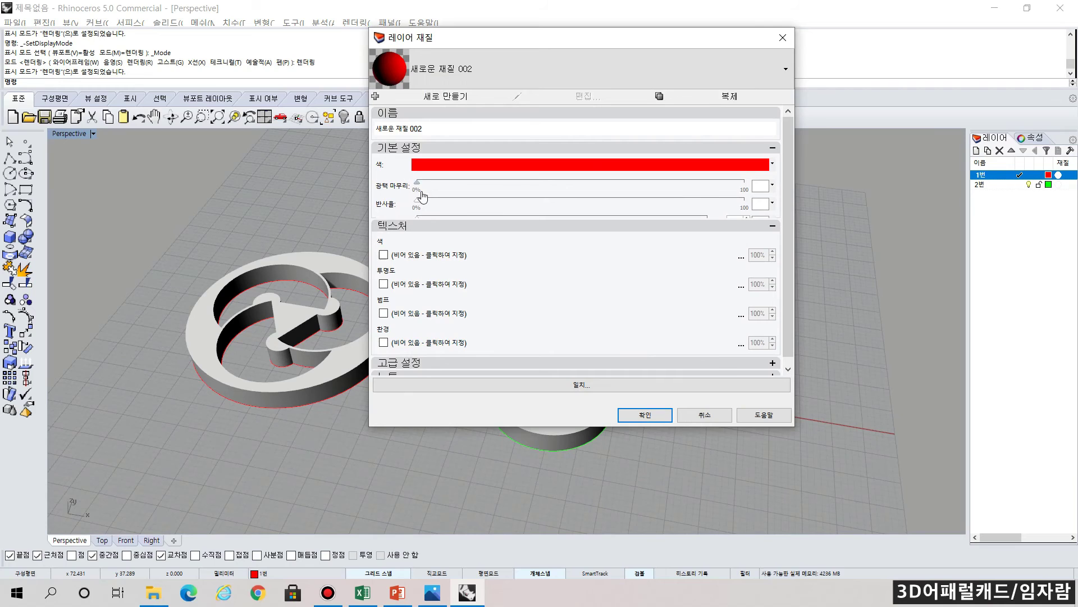
# - Set layer 1번's red material to 14% gloss finish and about 9% reflectivity, raise its transparency, and apply it to the encircled symbol
pyautogui.moveTo(418, 186); pyautogui.dragTo(464, 185)
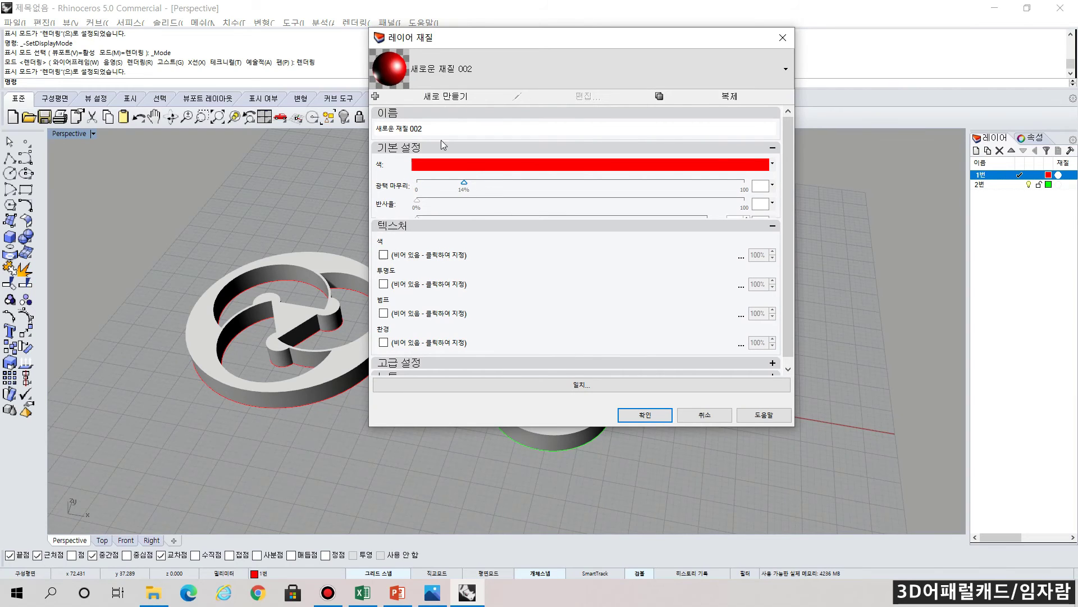
pyautogui.moveTo(418, 201); pyautogui.dragTo(444, 198)
pyautogui.scroll(-1, 432, 199)
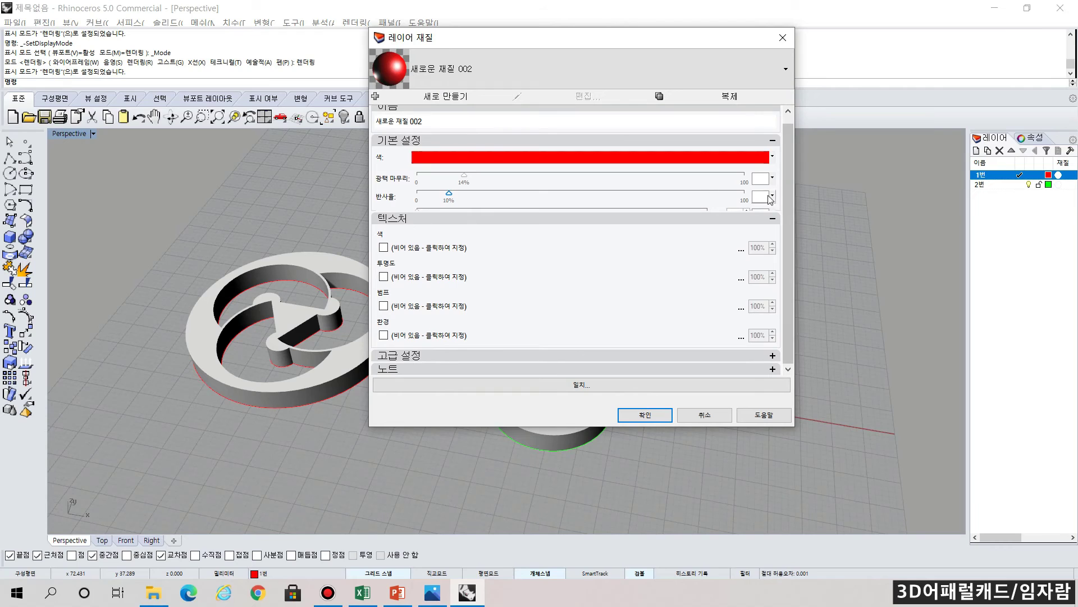
pyautogui.click(739, 219)
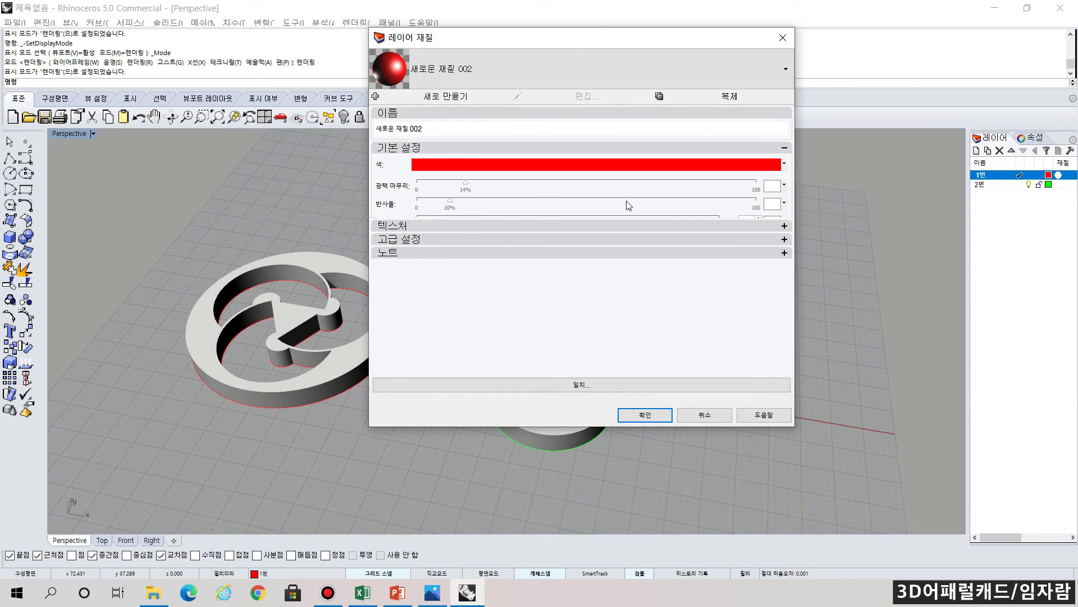
pyautogui.moveTo(448, 210); pyautogui.dragTo(538, 219)
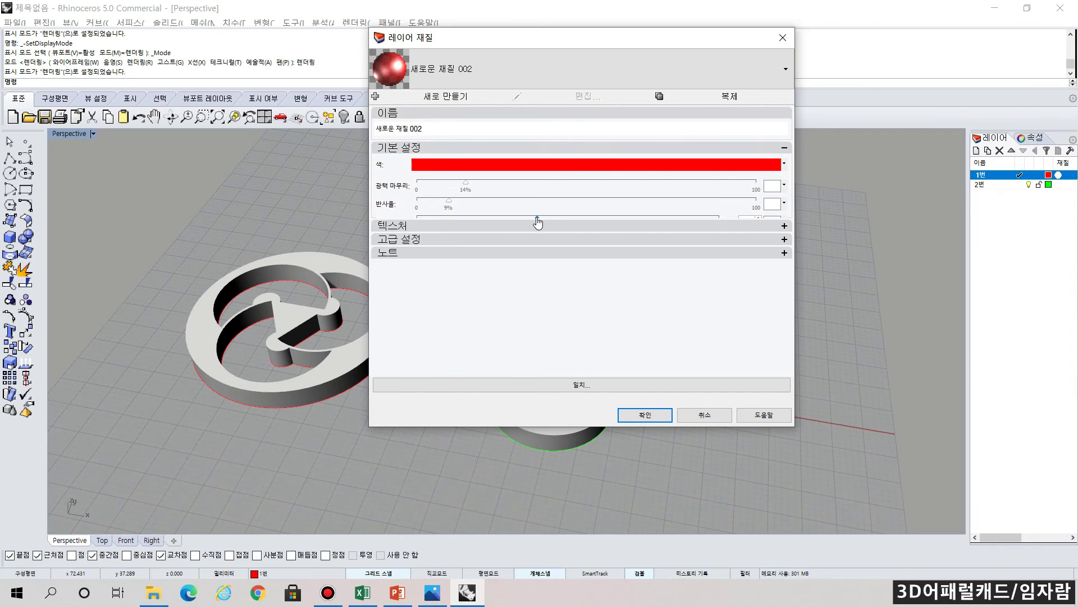
pyautogui.click(645, 415)
pyautogui.moveTo(360, 405); pyautogui.dragTo(202, 335, button='right')
pyautogui.moveTo(347, 336); pyautogui.dragTo(605, 334, button='right')
pyautogui.moveTo(487, 347); pyautogui.dragTo(360, 430, button='right')
pyautogui.click(584, 409)
pyautogui.click(802, 338)
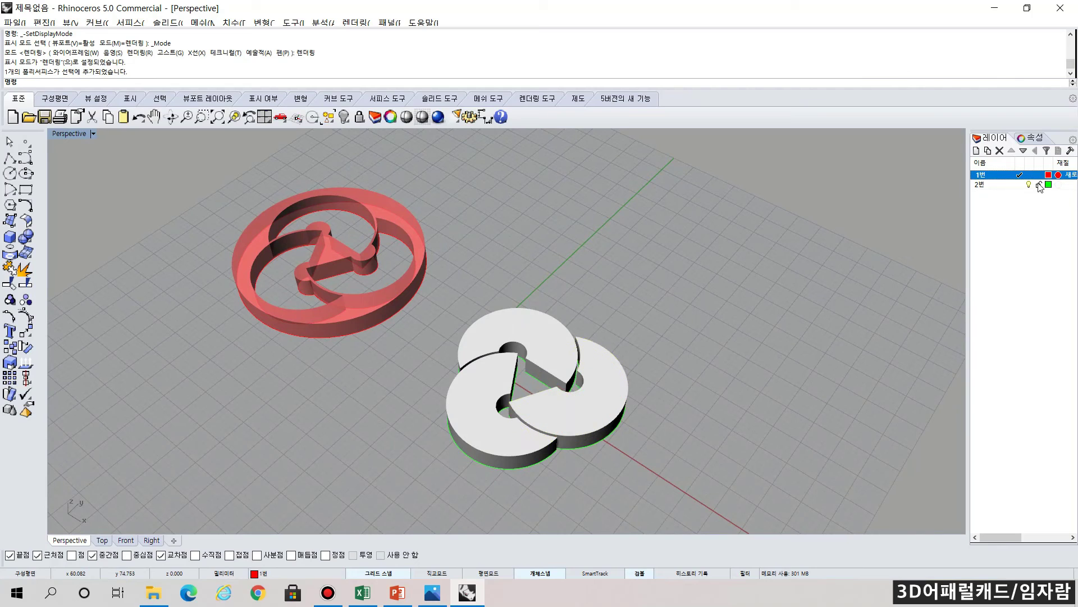
# - Set the base colour of layer 2번's material to green
pyautogui.click(1059, 185)
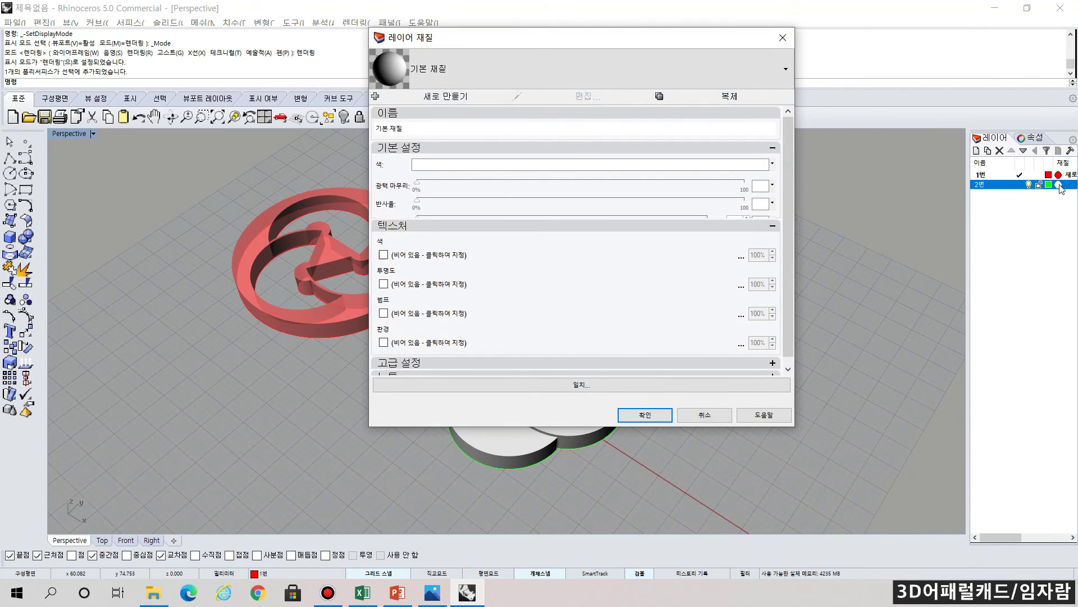
pyautogui.click(396, 69)
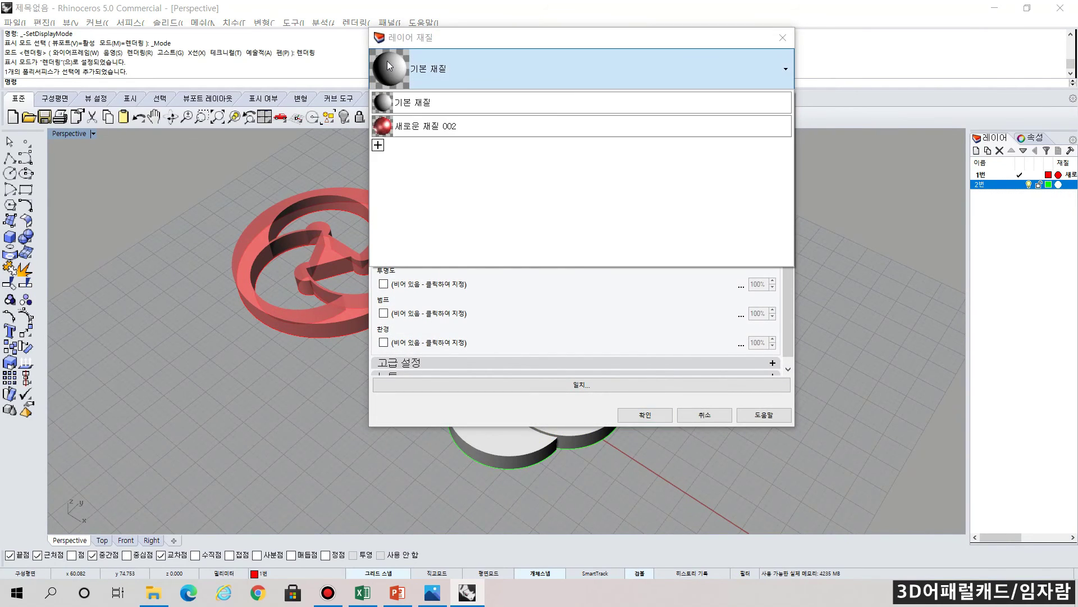
pyautogui.click(489, 73)
pyautogui.click(425, 164)
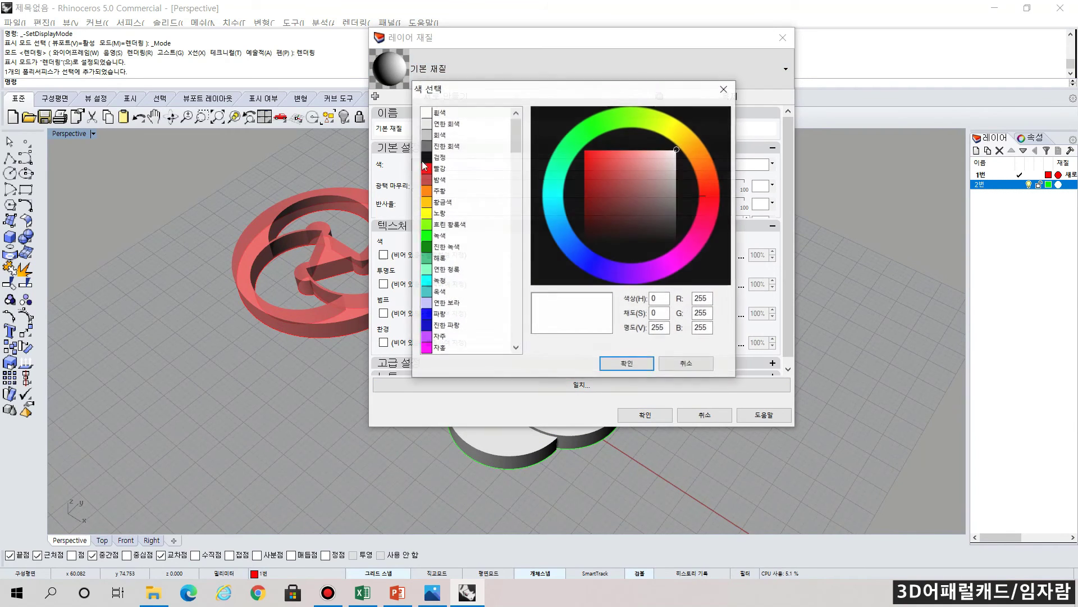
pyautogui.click(445, 236)
pyautogui.click(627, 364)
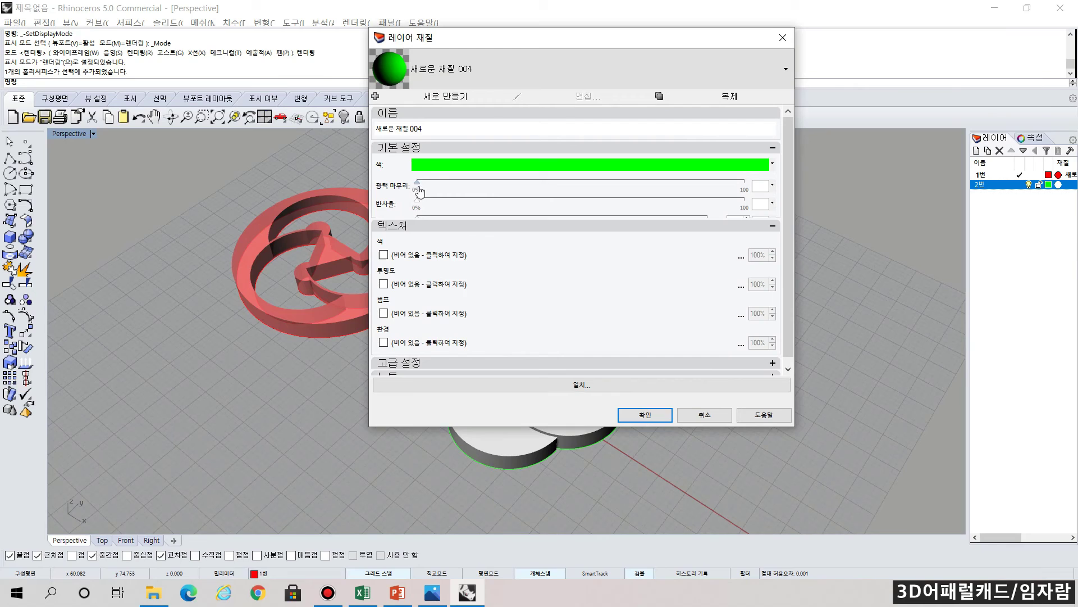
# - Set layer 2번's green material to 37% gloss finish and 48% reflectivity, add partial transparency, and apply it
pyautogui.moveTo(419, 188); pyautogui.dragTo(537, 185)
pyautogui.moveTo(417, 202); pyautogui.dragTo(575, 209)
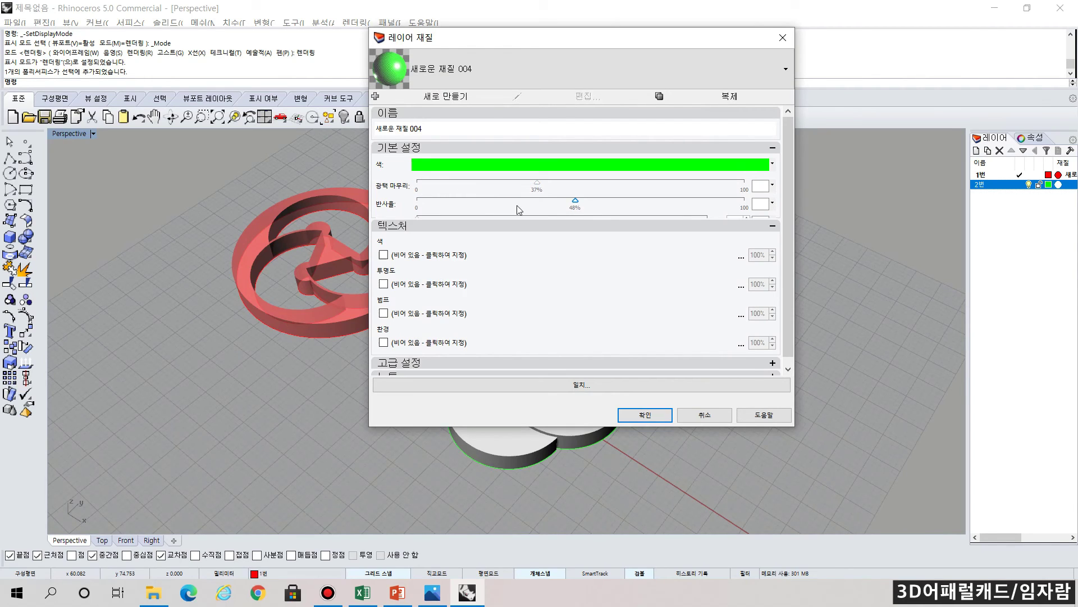
pyautogui.scroll(-1, 475, 195)
pyautogui.moveTo(419, 215); pyautogui.dragTo(545, 216)
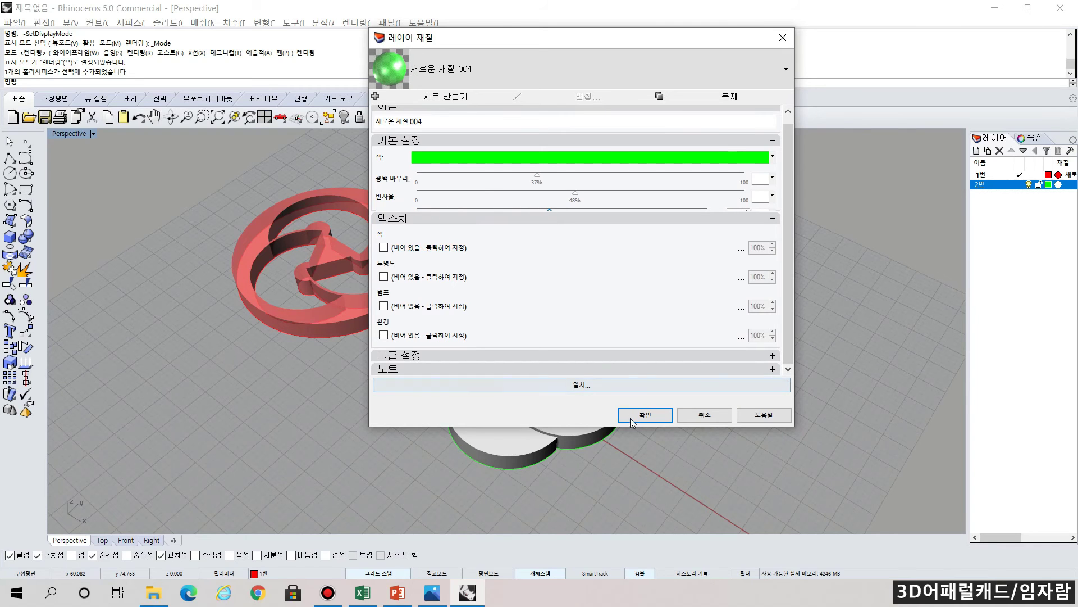
pyautogui.click(631, 415)
pyautogui.moveTo(683, 378); pyautogui.dragTo(597, 391, button='right')
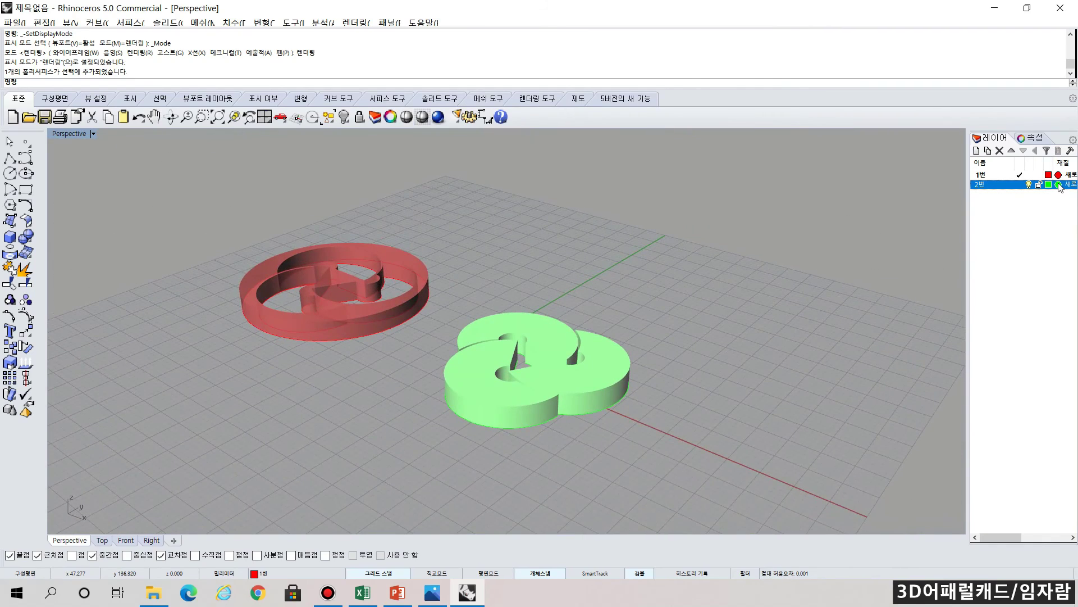
# - Increase the transparency of layer 2번's green material so the plain symbol looks glassy
pyautogui.click(1059, 187)
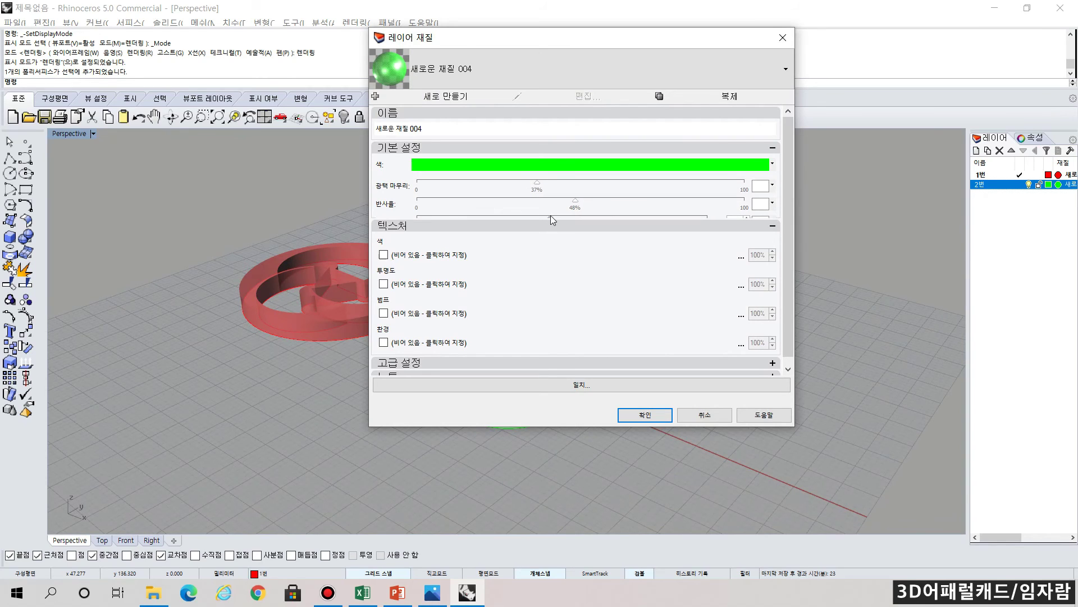
pyautogui.moveTo(551, 216); pyautogui.dragTo(510, 224)
pyautogui.moveTo(510, 220); pyautogui.dragTo(655, 224)
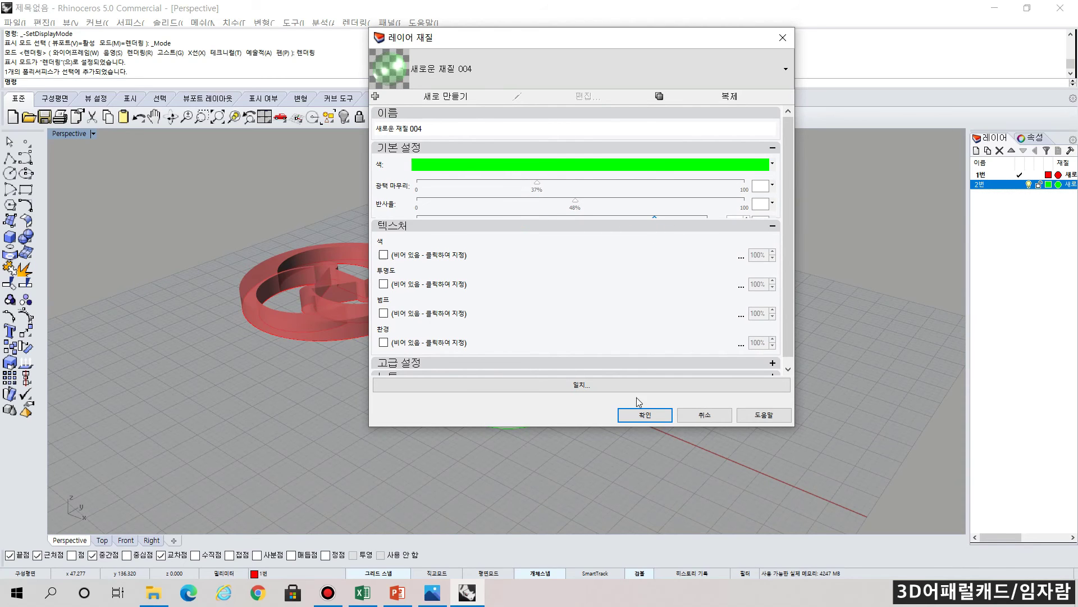
pyautogui.click(646, 415)
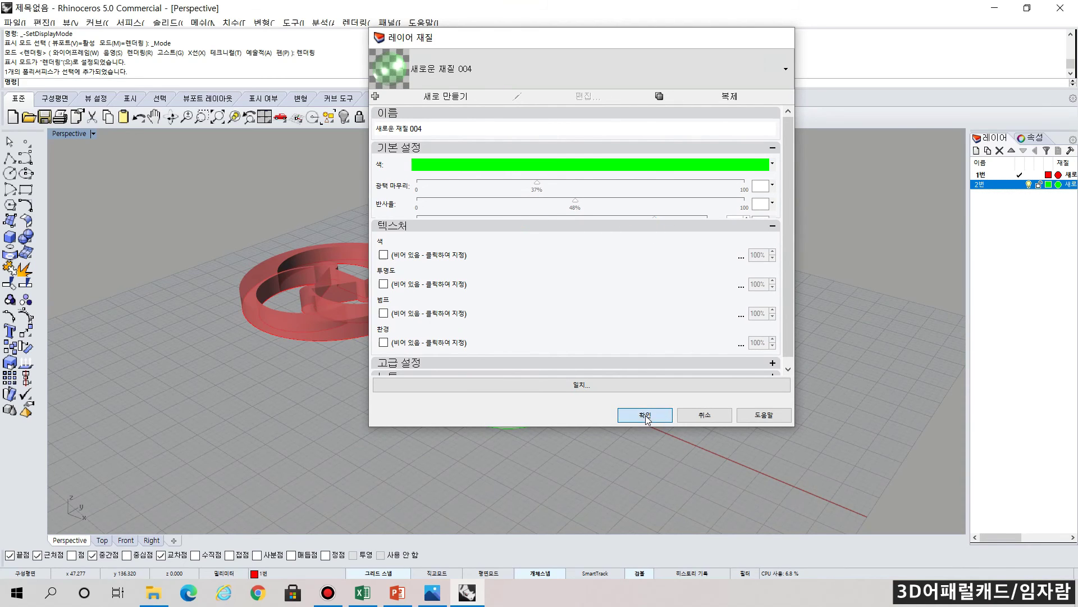
pyautogui.moveTo(578, 436); pyautogui.dragTo(513, 450, button='right')
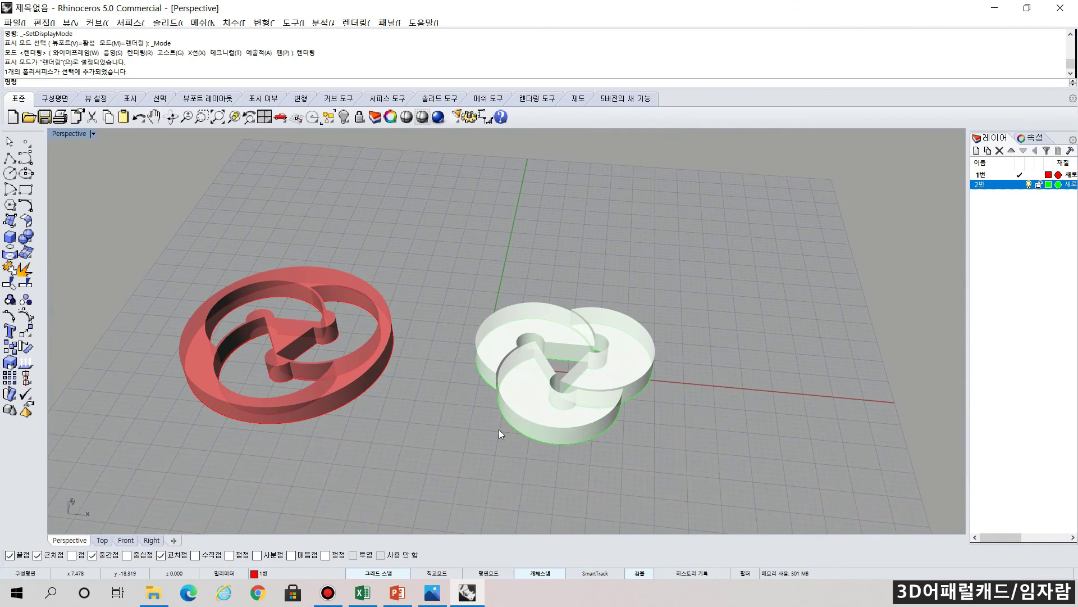
pyautogui.click(14, 23)
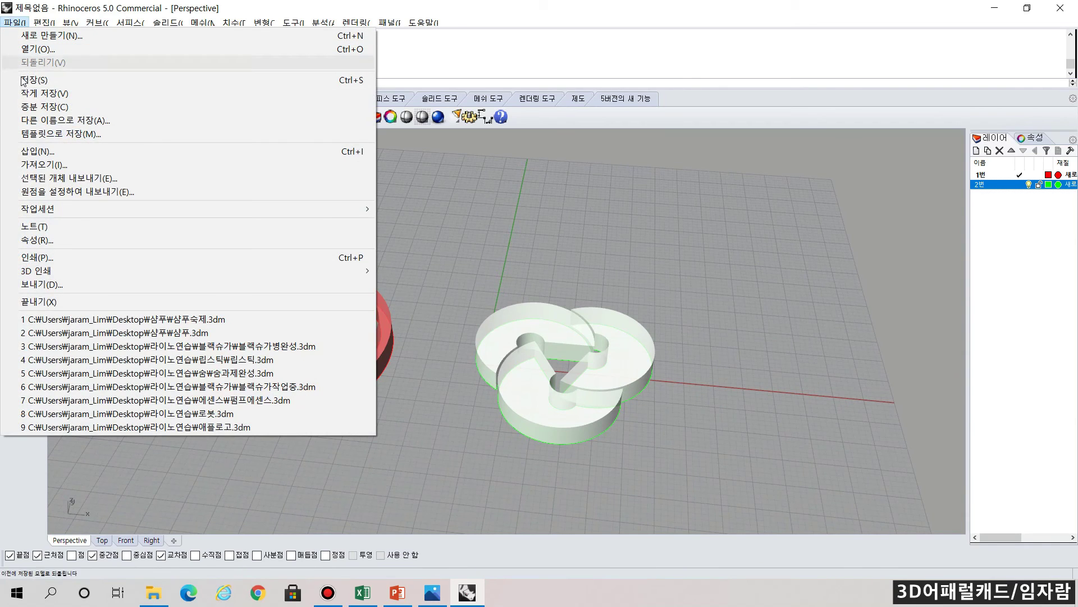
pyautogui.click(50, 80)
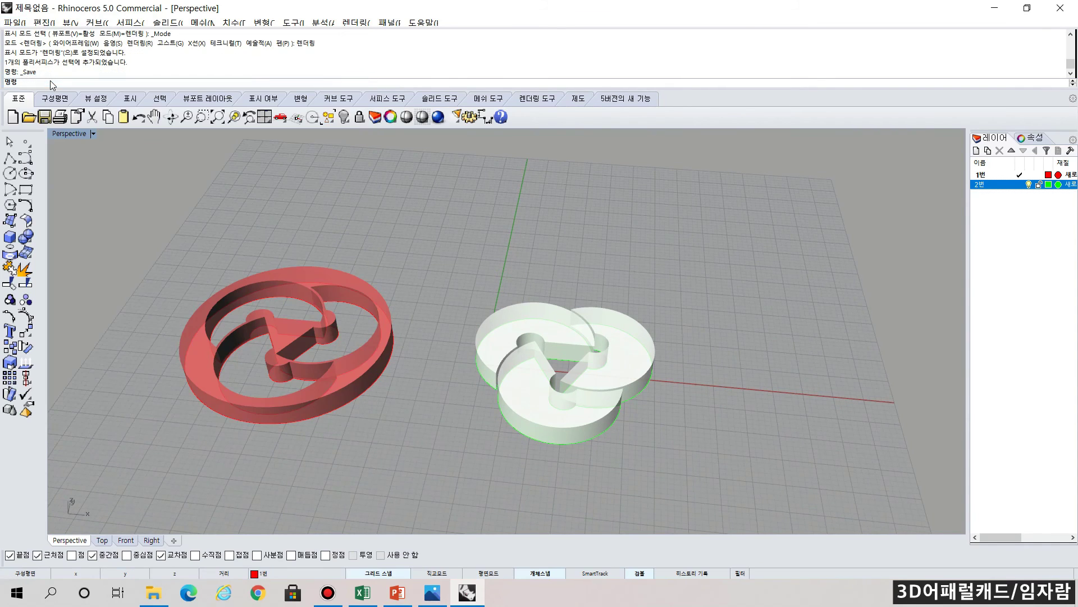
pyautogui.click(524, 359)
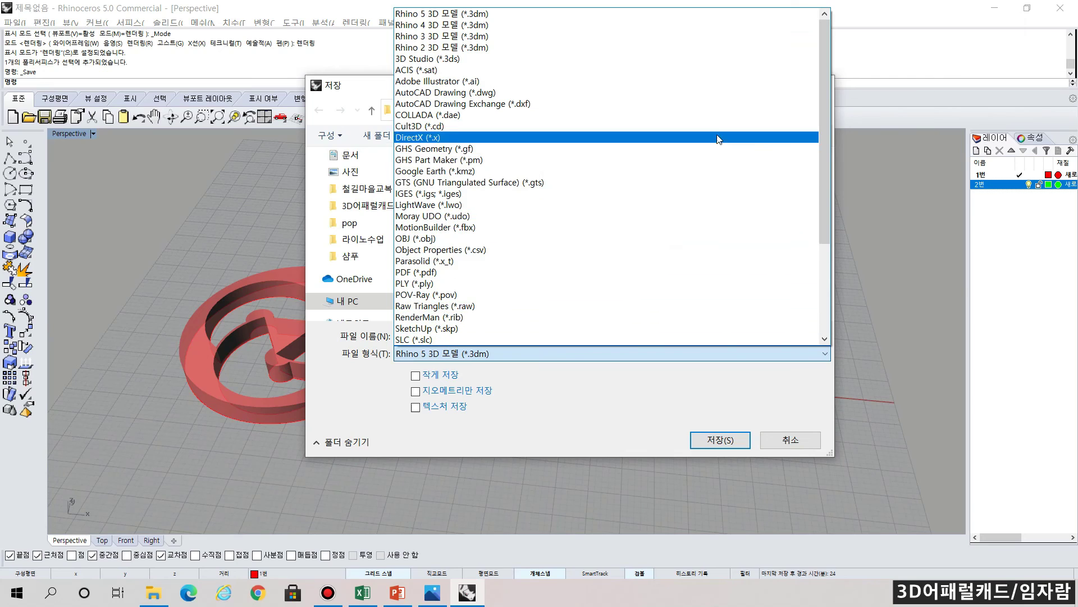
pyautogui.click(517, 14)
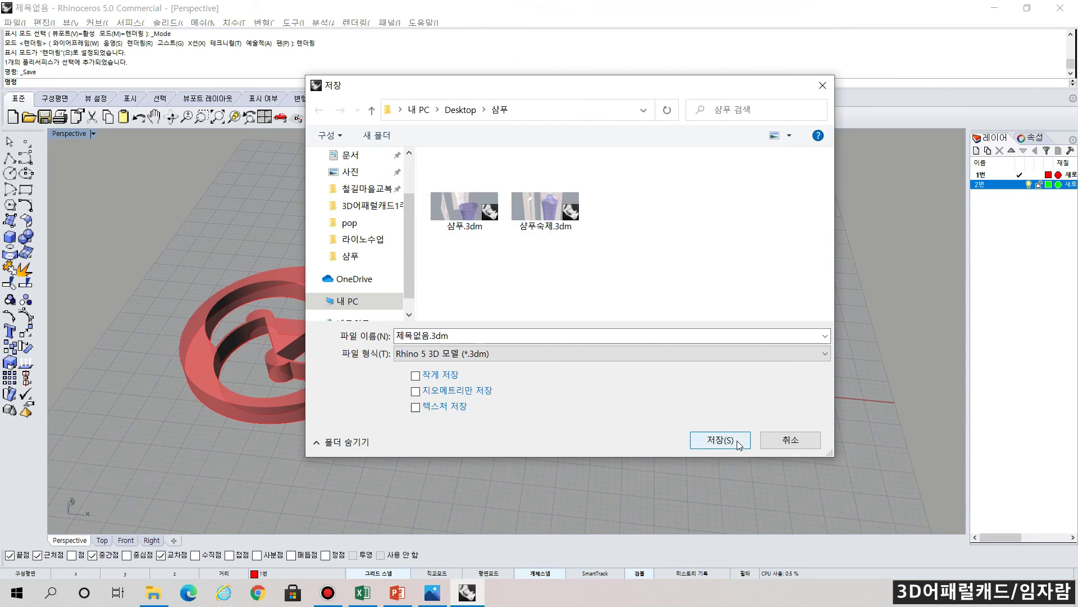
pyautogui.click(791, 441)
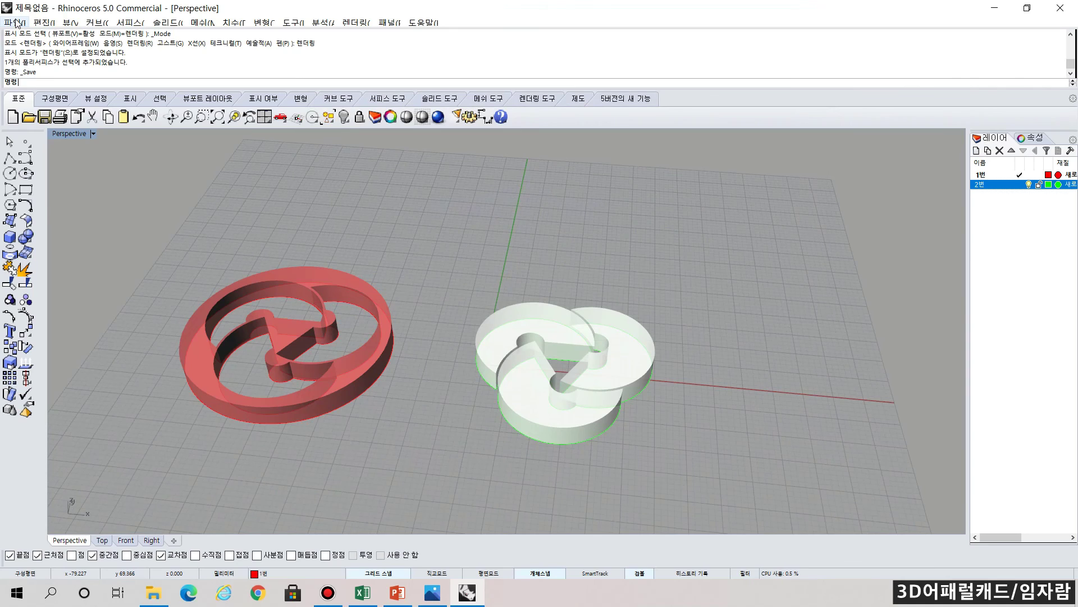
# - Switch to the Top view, try Rendered display, and set the view to Shaded display
pyautogui.click(102, 541)
pyautogui.click(126, 540)
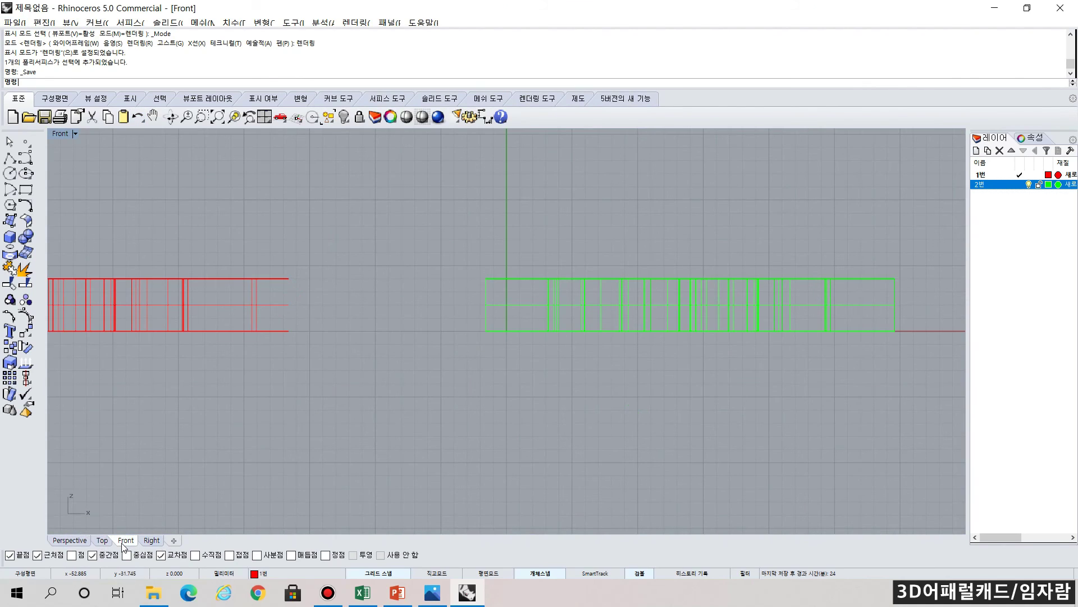
pyautogui.click(103, 540)
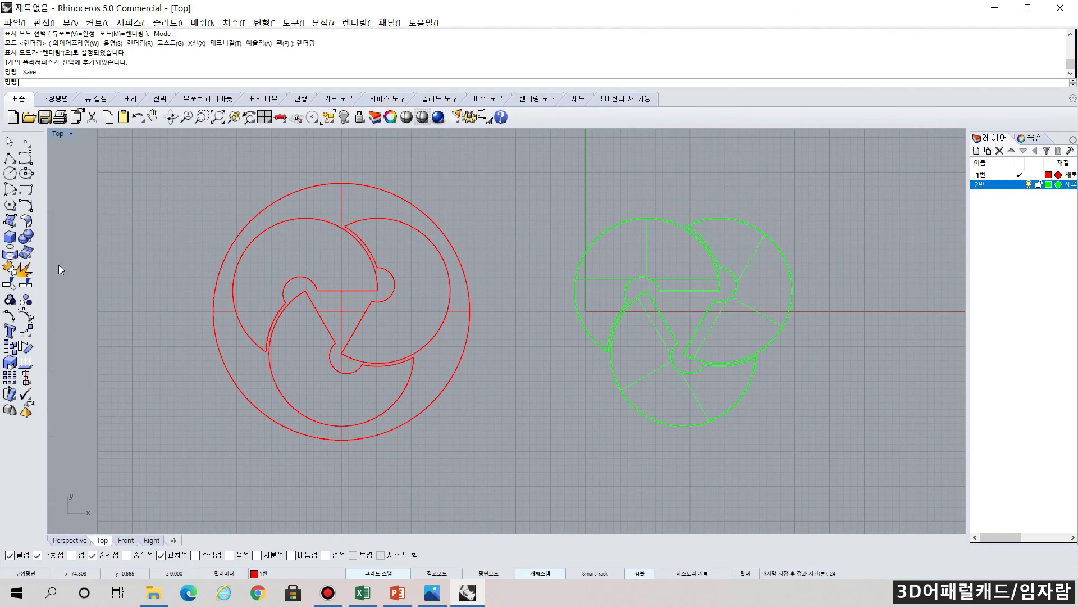
pyautogui.click(71, 133)
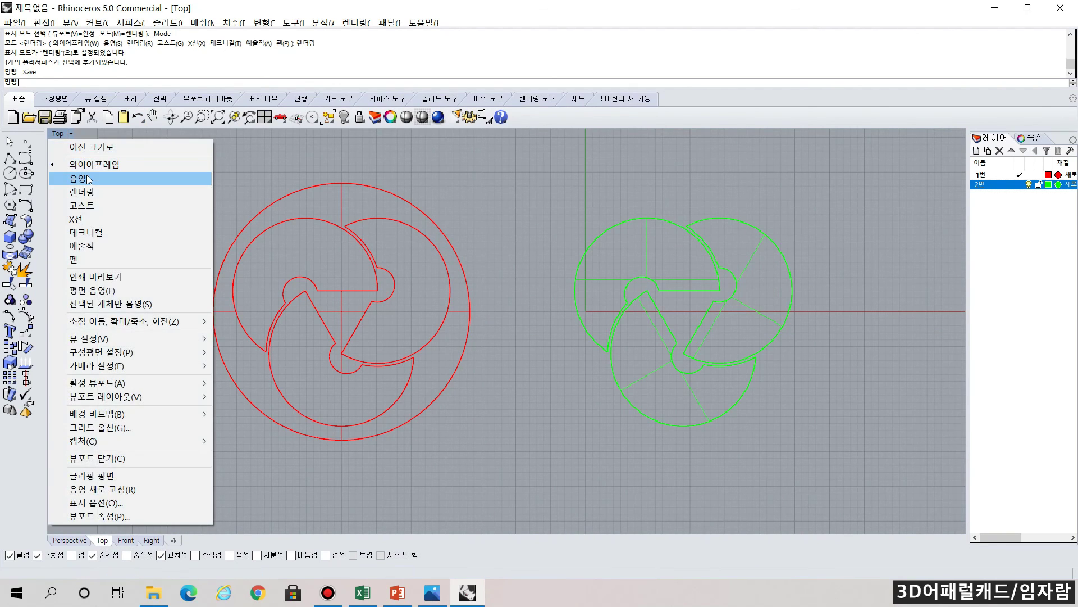
pyautogui.click(87, 175)
pyautogui.click(75, 134)
pyautogui.click(76, 191)
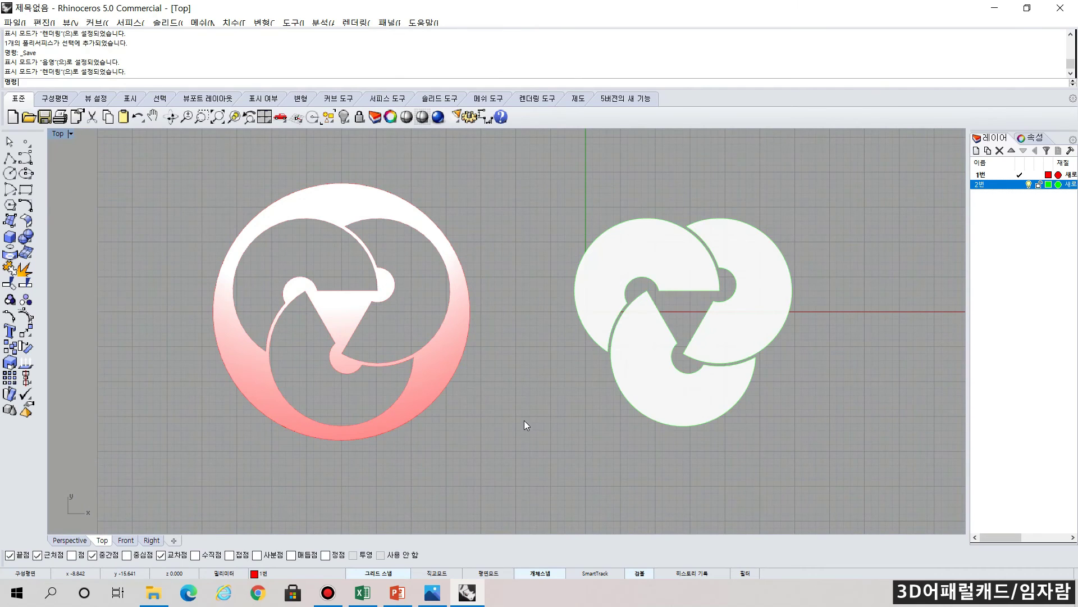
pyautogui.click(71, 133)
pyautogui.click(82, 180)
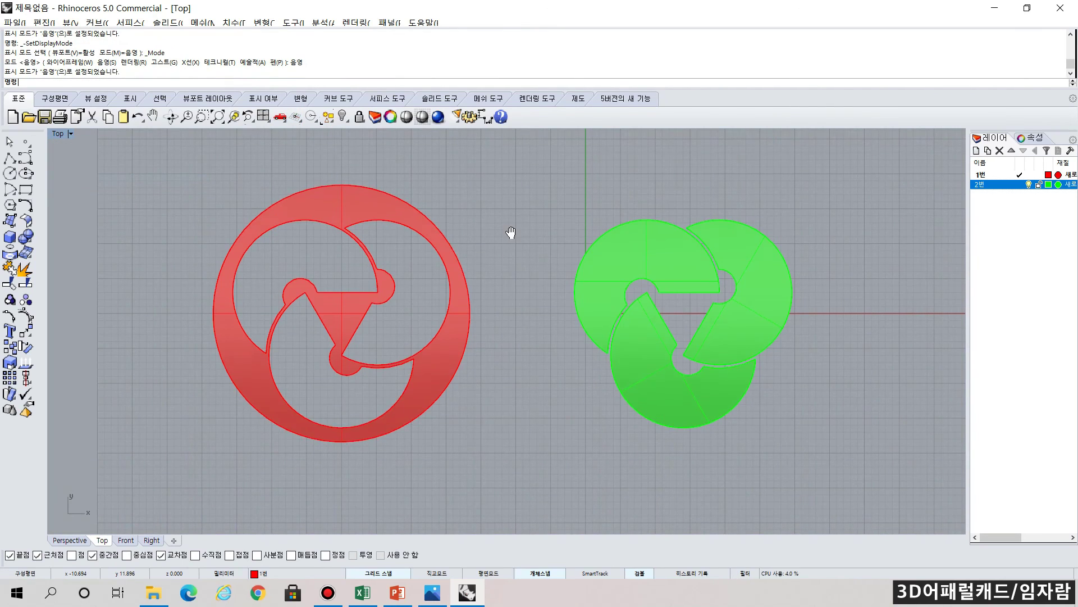
pyautogui.moveTo(510, 234); pyautogui.dragTo(509, 247, button='right')
# - Set up printing of the Top view to an image file at 300 dots per inch and start the output
pyautogui.click(15, 23)
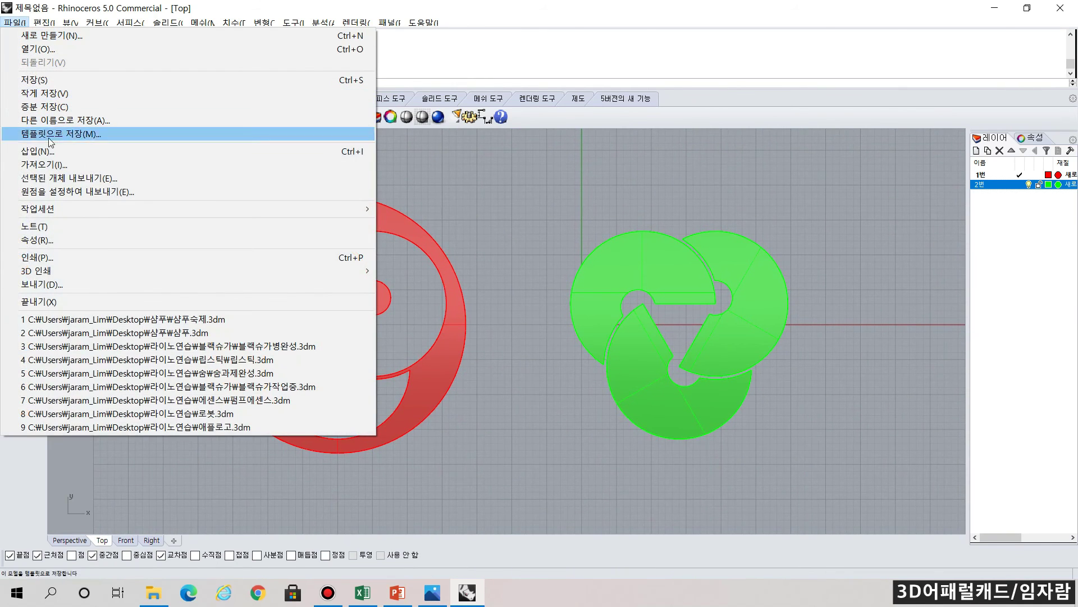
pyautogui.click(63, 257)
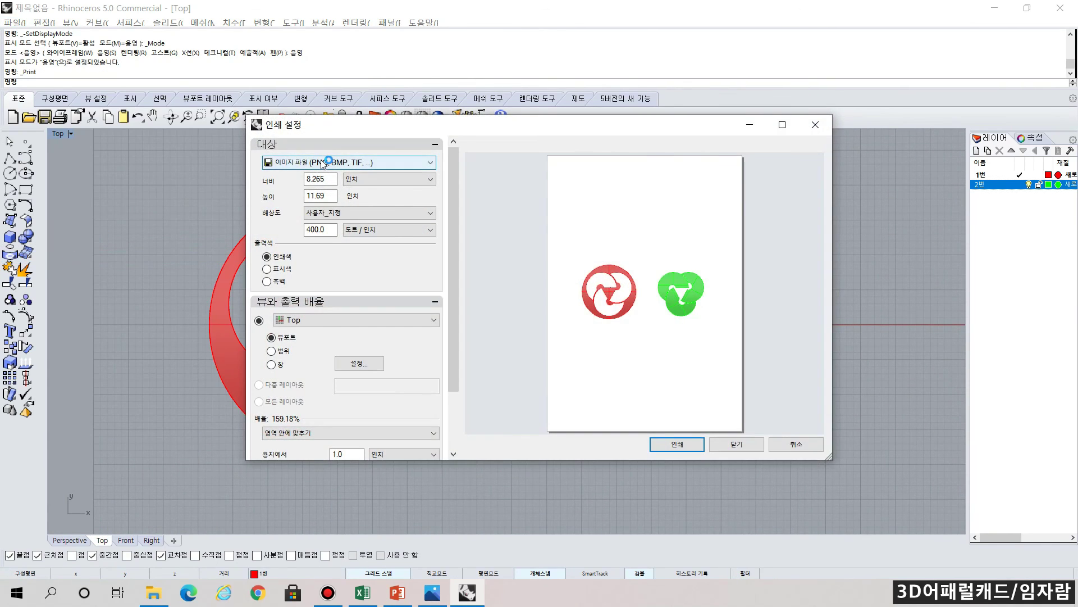
pyautogui.click(323, 163)
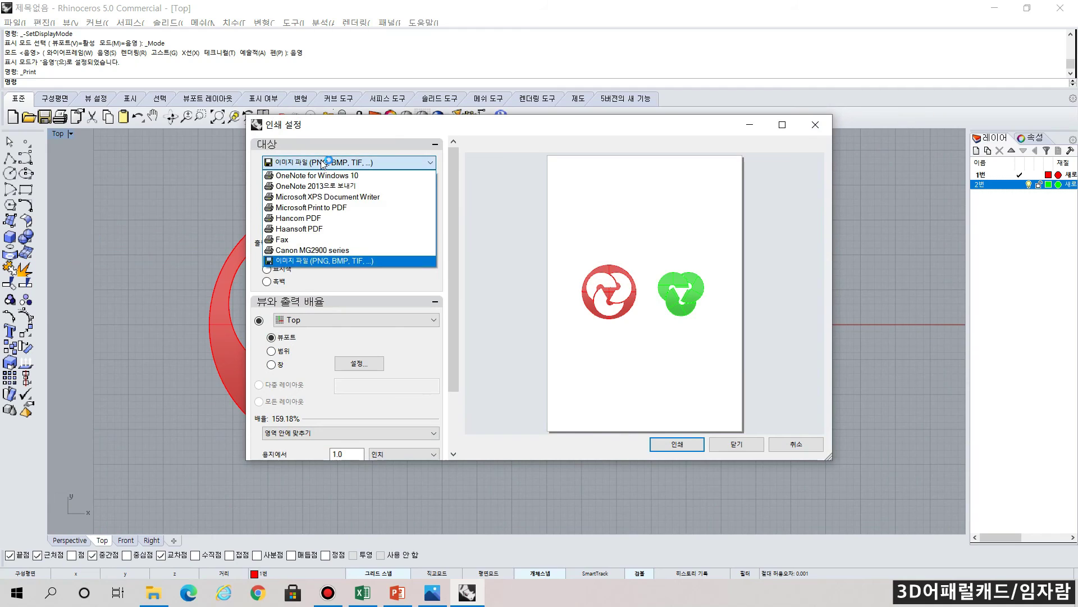
pyautogui.click(403, 262)
pyautogui.doubleClick(332, 233)
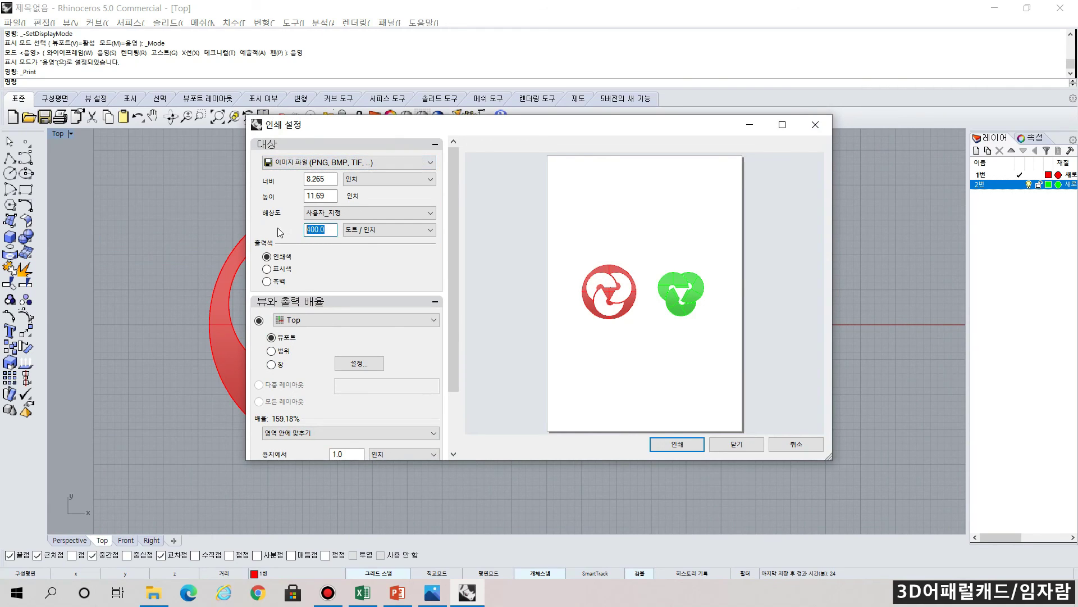
pyautogui.write('300')
pyautogui.click(697, 446)
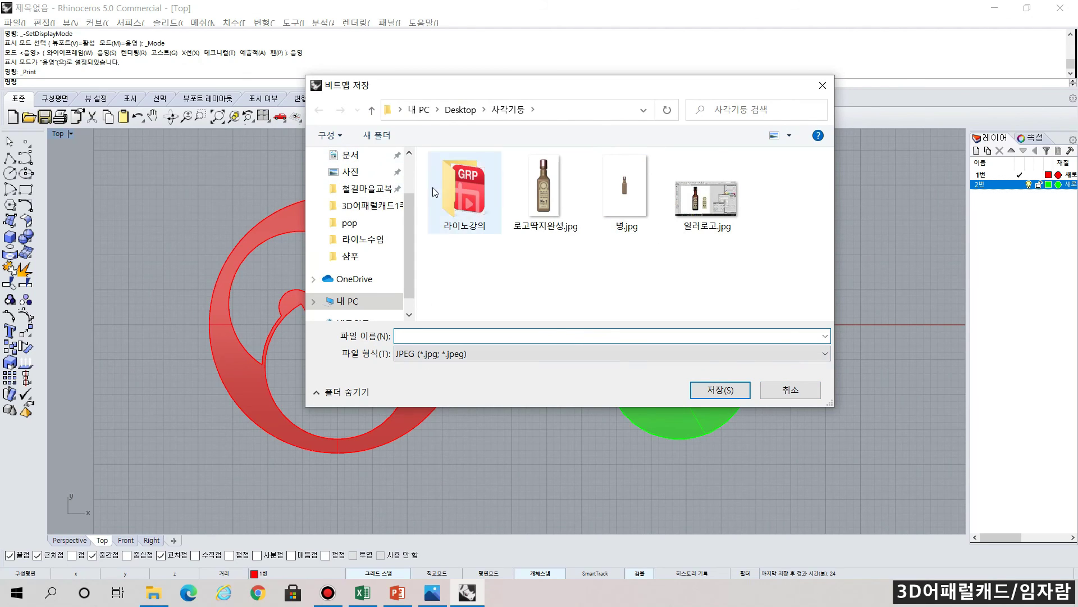
# - Save the Top view image as a JPEG named 1 in the Desktop folder 라이노연습 > 3D어패럴캐드2주차
pyautogui.click(456, 111)
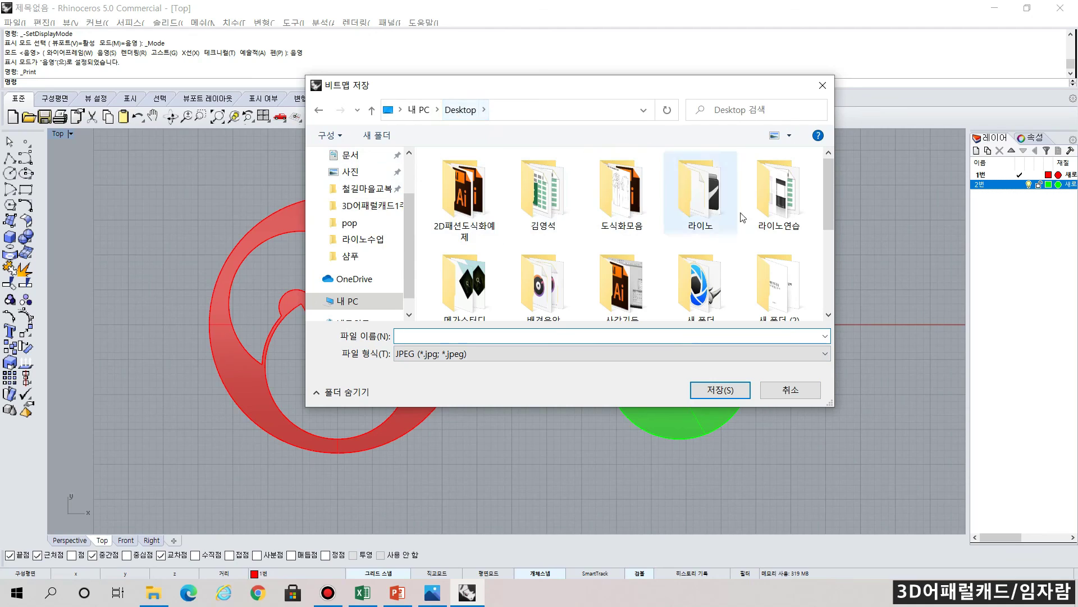
pyautogui.doubleClick(783, 194)
pyautogui.doubleClick(540, 191)
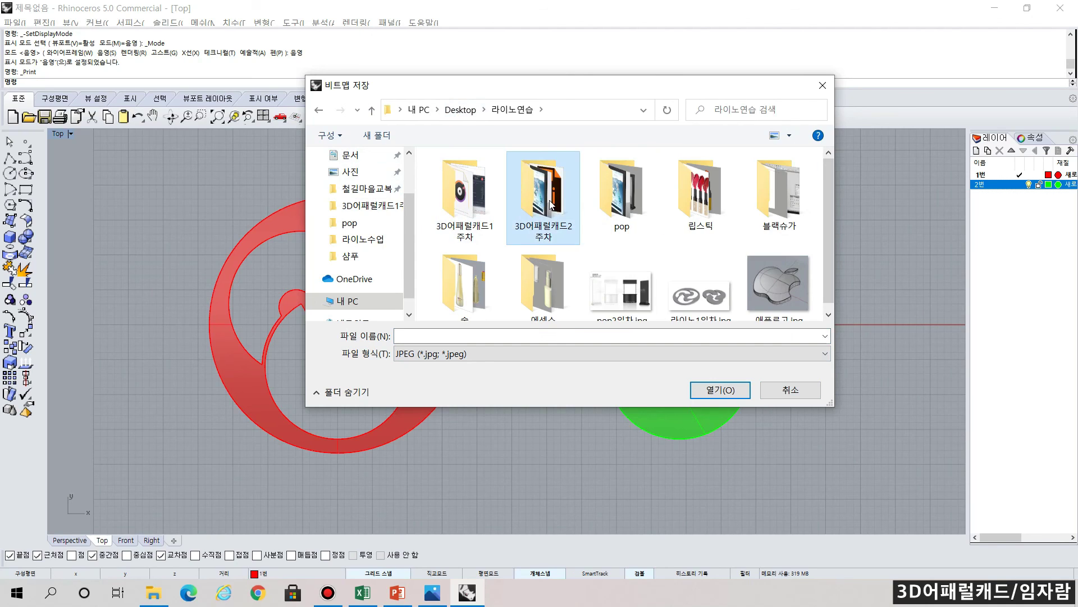
pyautogui.click(475, 332)
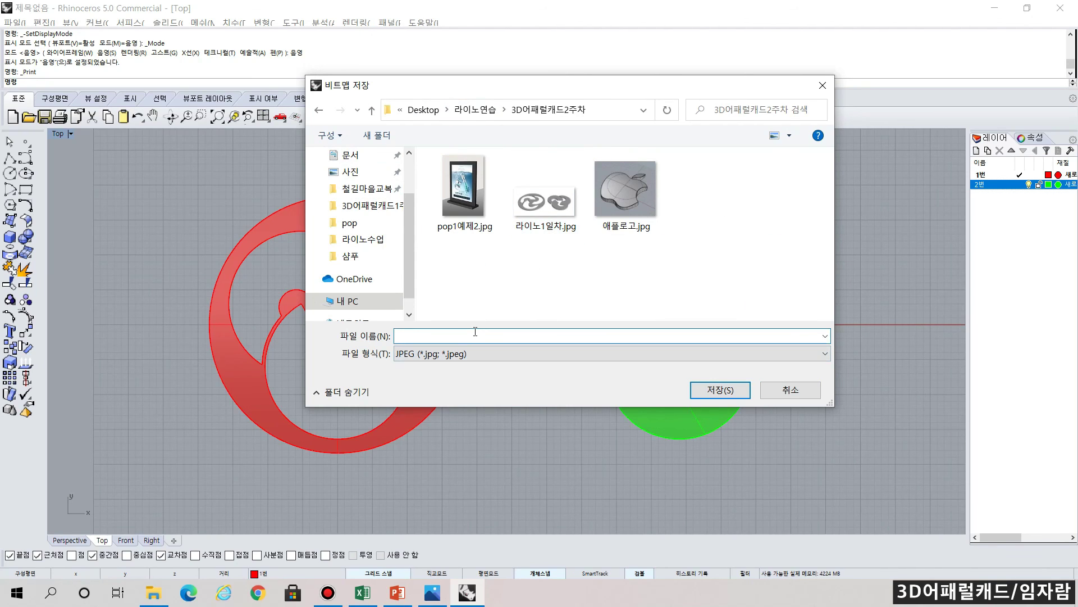
pyautogui.write('1')
pyautogui.click(735, 390)
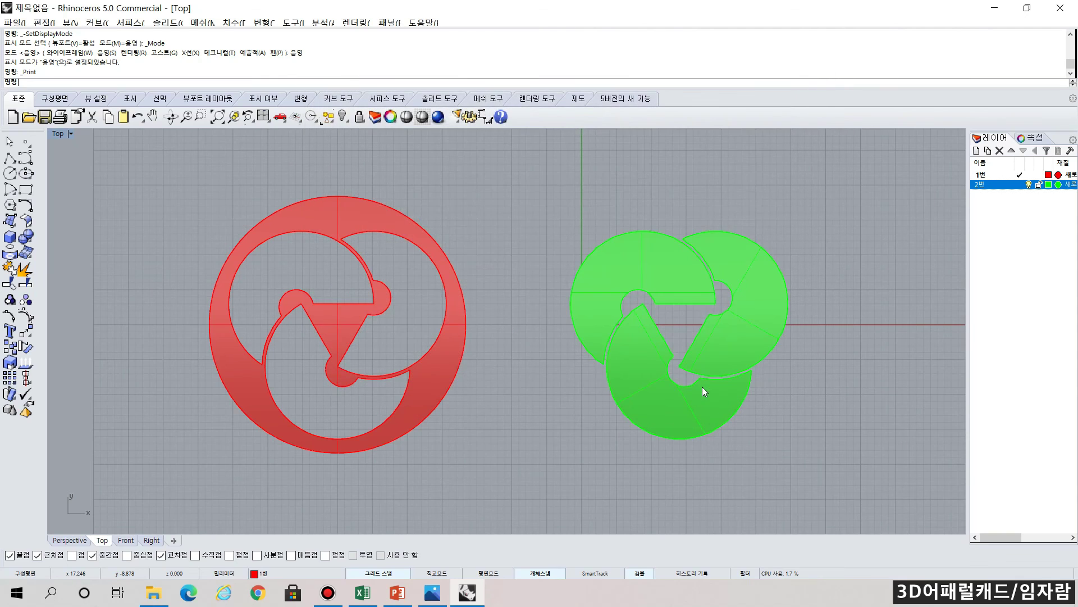
# - Open the exported 1.jpg from its folder to check it, close it, and return to Rhinoceros
pyautogui.click(153, 593)
pyautogui.doubleClick(615, 207)
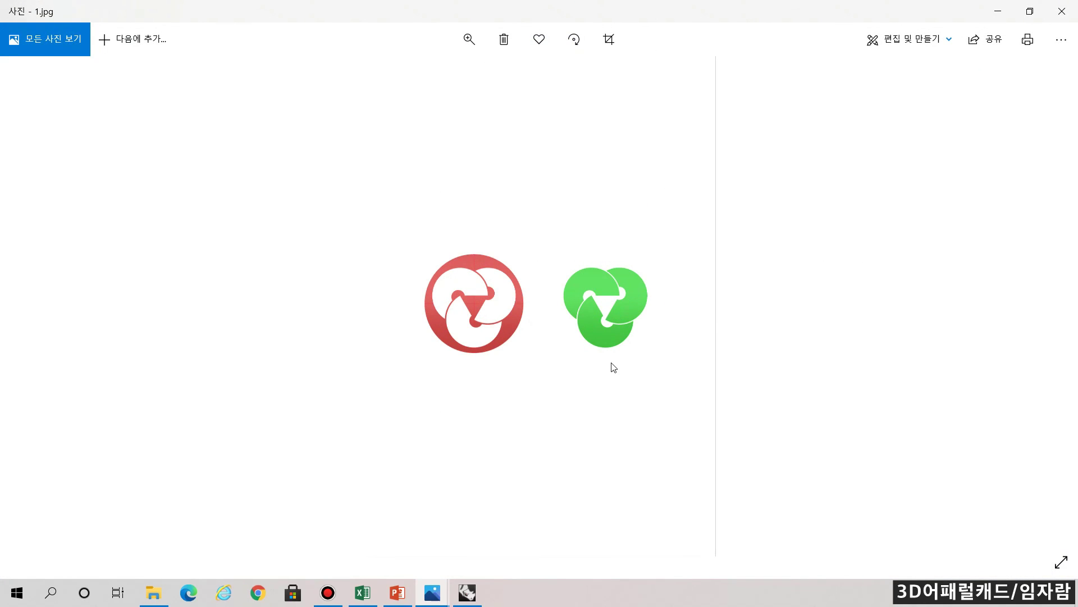
pyautogui.click(1062, 11)
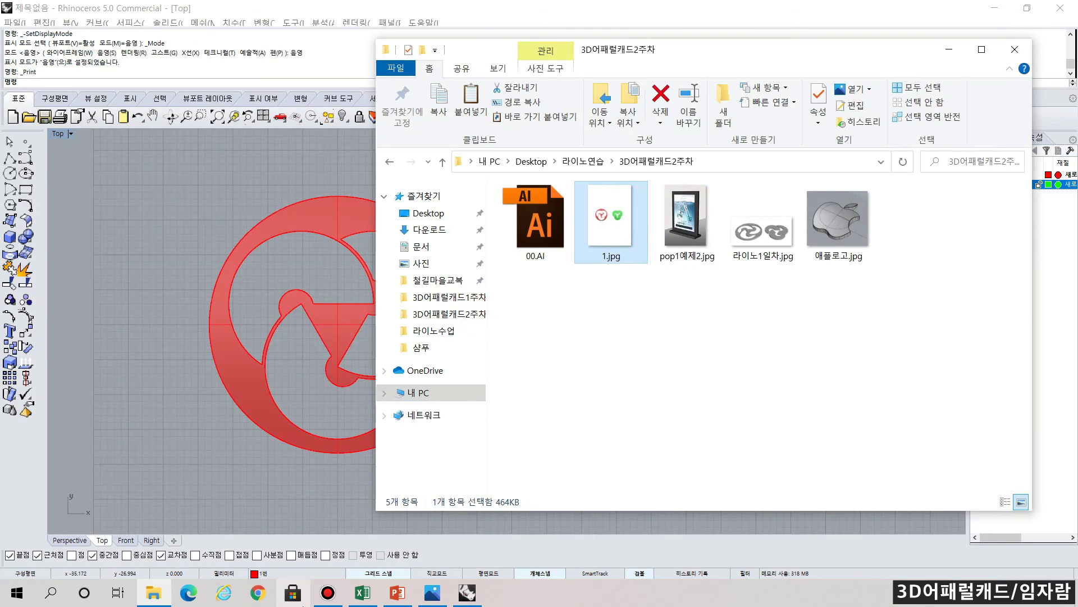
pyautogui.click(468, 593)
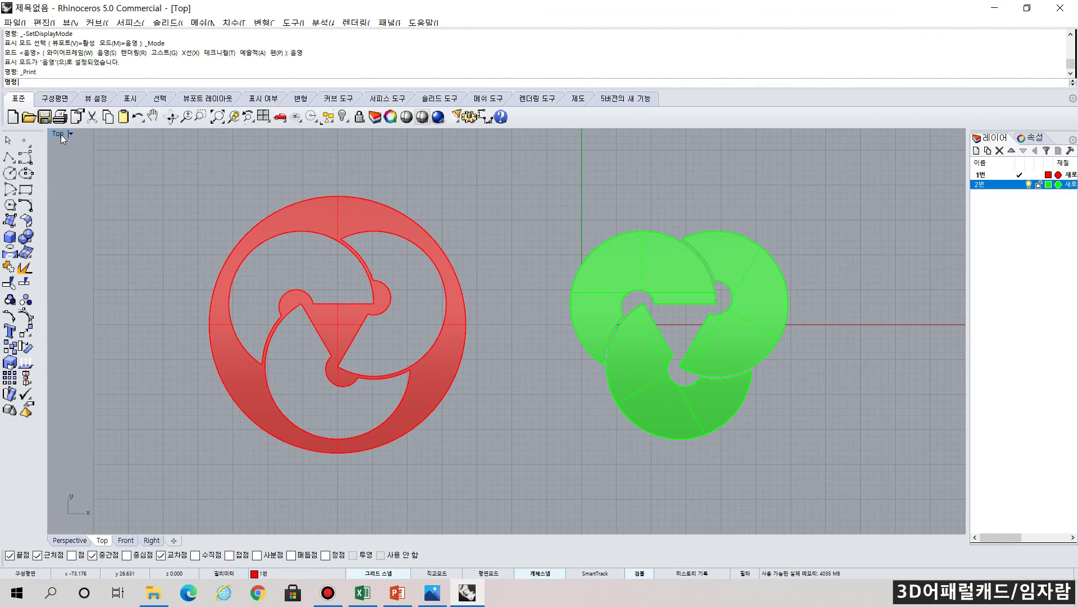
# - In the Perspective view, move the plain three-lobed symbol along the X axis closer to the encircled symbol
pyautogui.click(69, 540)
pyautogui.moveTo(441, 419)
pyautogui.mouseDown(button='right')
pyautogui.moveTo(442, 401)
pyautogui.moveTo(416, 414)
pyautogui.moveTo(479, 464)
pyautogui.moveTo(453, 472)
pyautogui.moveTo(440, 405)
pyautogui.moveTo(448, 431)
pyautogui.mouseUp(button='right')
pyautogui.moveTo(466, 254); pyautogui.dragTo(682, 467)
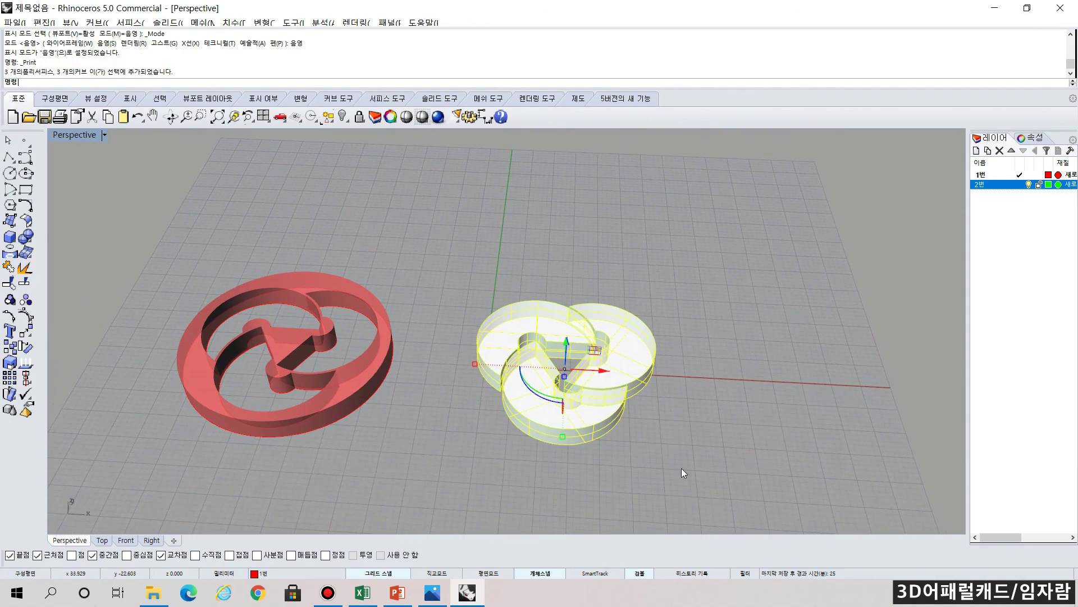
pyautogui.moveTo(604, 370); pyautogui.dragTo(531, 365)
pyautogui.click(705, 433)
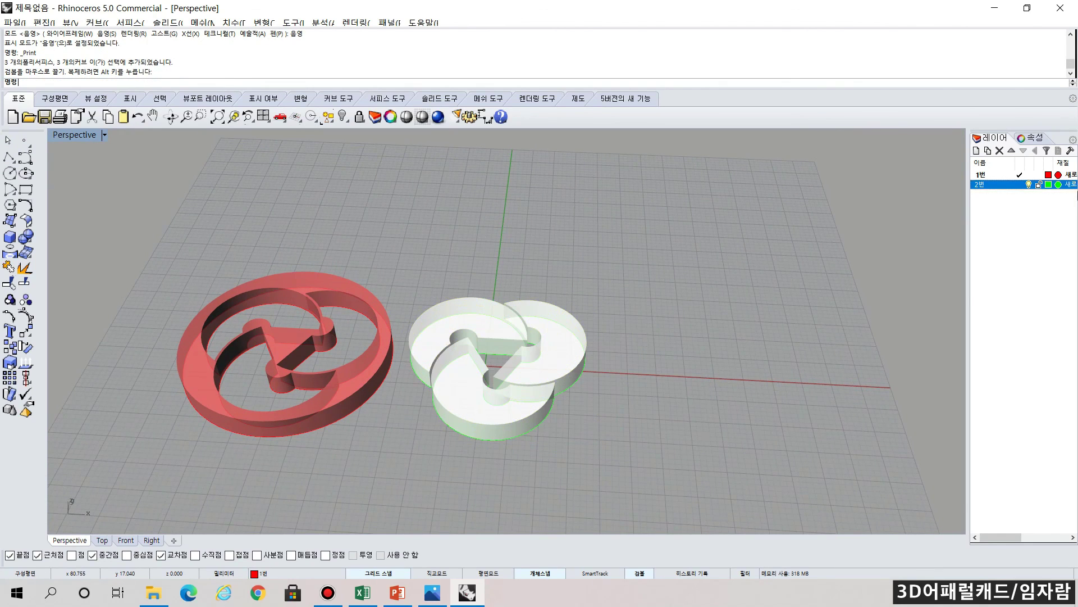
# - Set the Perspective view to Shaded display and orbit it to show both solids at an angle
pyautogui.click(104, 135)
pyautogui.click(157, 180)
pyautogui.moveTo(682, 441)
pyautogui.mouseDown(button='right')
pyautogui.moveTo(677, 458)
pyautogui.moveTo(732, 479)
pyautogui.moveTo(715, 513)
pyautogui.moveTo(739, 411)
pyautogui.moveTo(780, 426)
pyautogui.moveTo(700, 450)
pyautogui.moveTo(602, 425)
pyautogui.moveTo(646, 407)
pyautogui.moveTo(671, 424)
pyautogui.moveTo(679, 445)
pyautogui.moveTo(633, 457)
pyautogui.mouseUp(button='right')
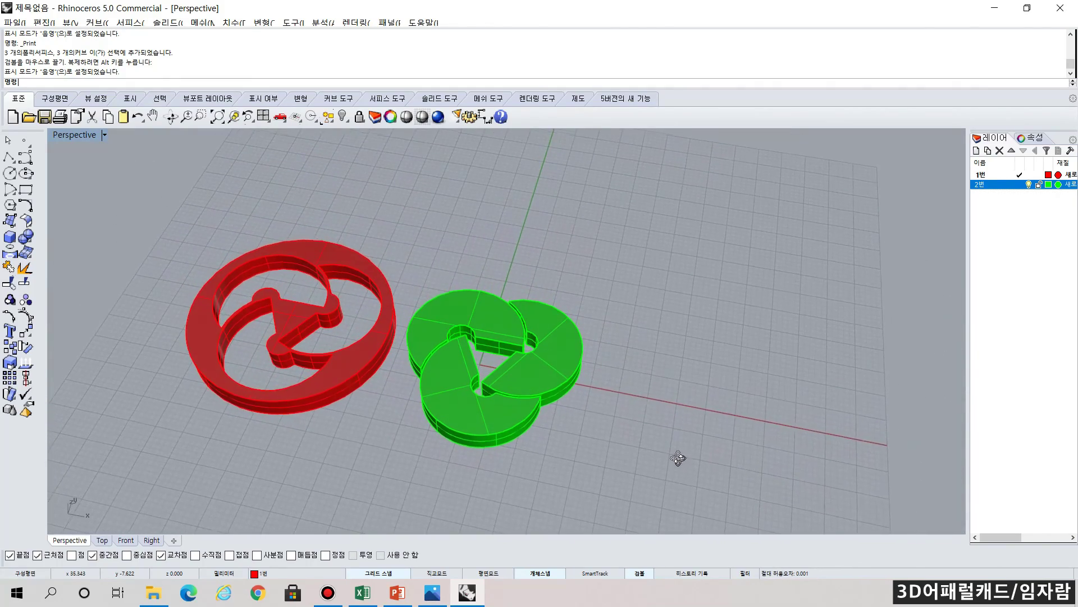
# - Print the Perspective view to a 300 dpi image file named 2
pyautogui.click(17, 23)
pyautogui.click(11, 257)
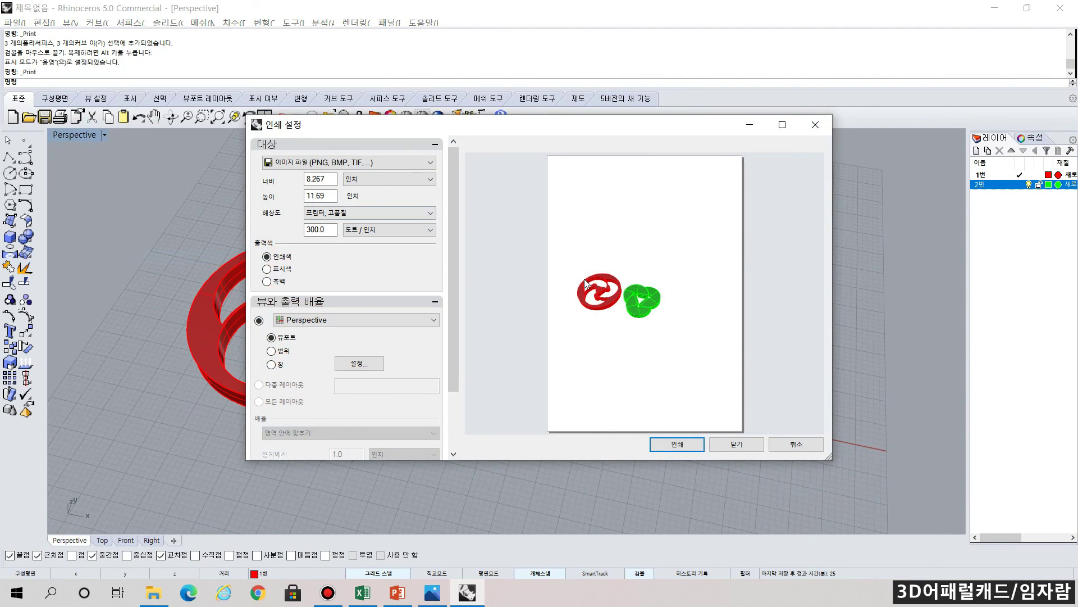
pyautogui.click(670, 445)
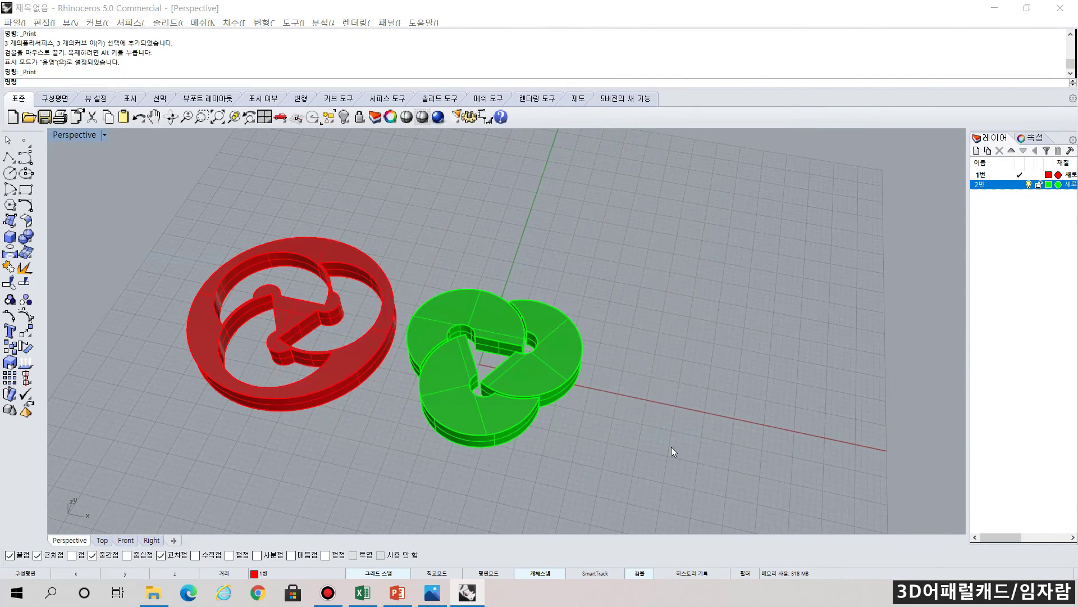
pyautogui.write('2')
pyautogui.press('Return')
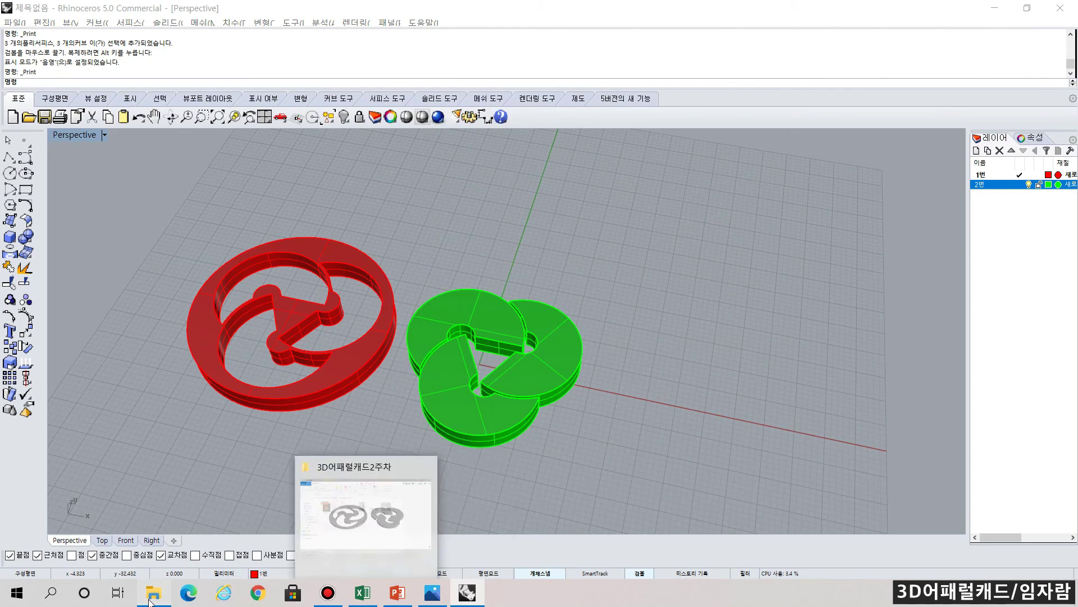
# - Open the exported 2.jpg from its folder and magnify it to examine both symbols up close
pyautogui.click(362, 514)
pyautogui.click(674, 220)
pyautogui.press('Return')
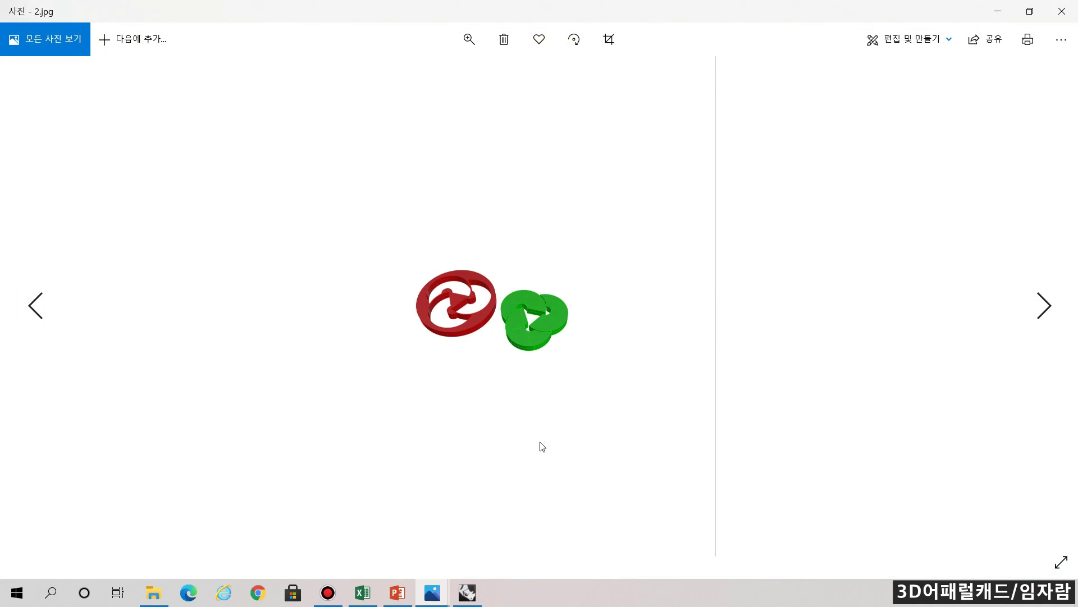
pyautogui.click(470, 38)
pyautogui.moveTo(404, 77); pyautogui.dragTo(433, 75)
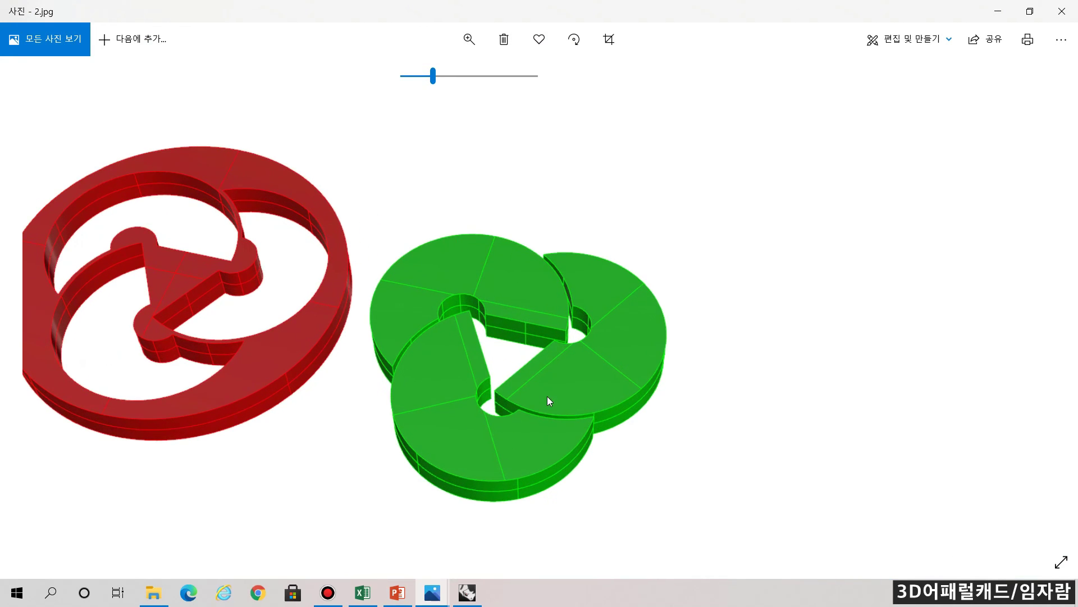
pyautogui.moveTo(686, 402); pyautogui.dragTo(740, 432)
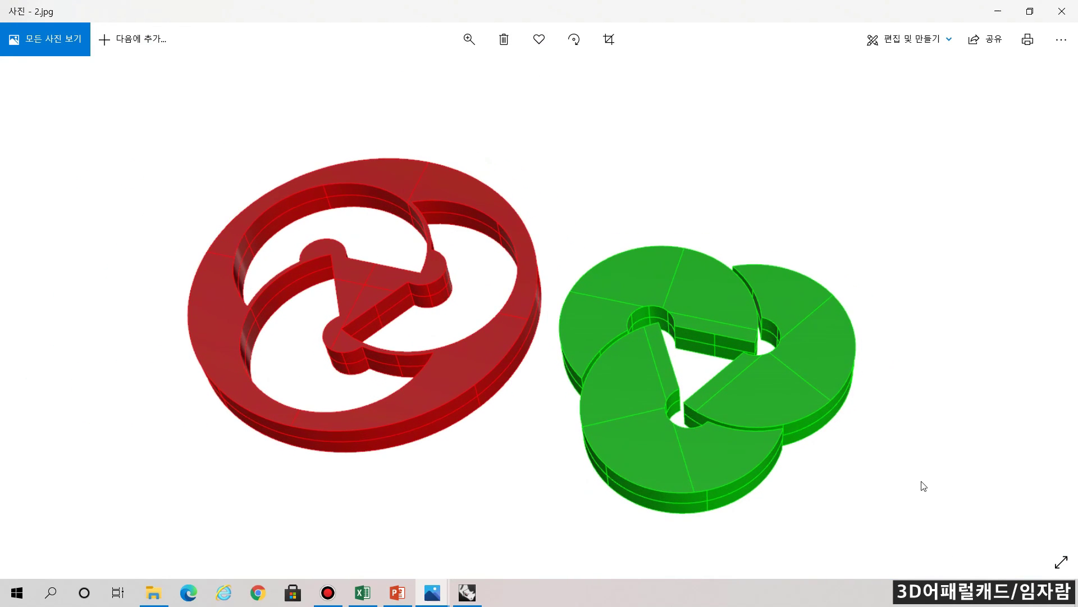